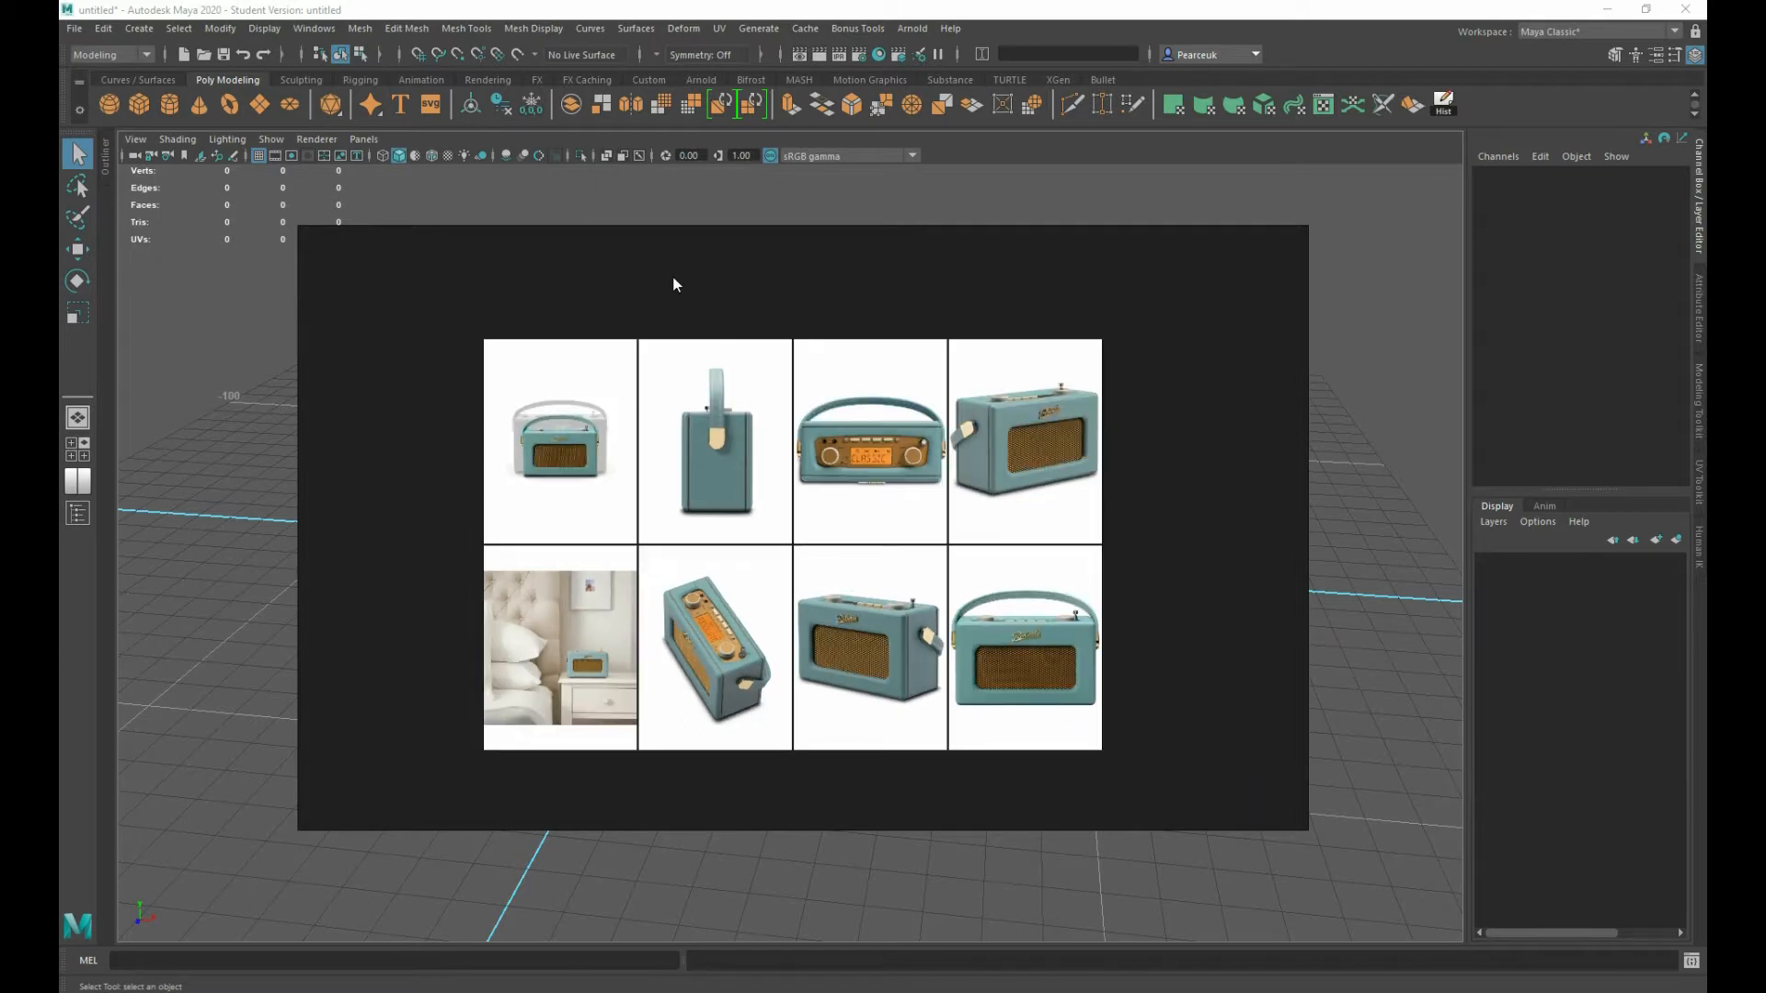
# - Export all the radio reference images from the board into the Radio project's sourceimages folder, with cropping included
pyautogui.moveTo(374, 332); pyautogui.dragTo(1186, 780)
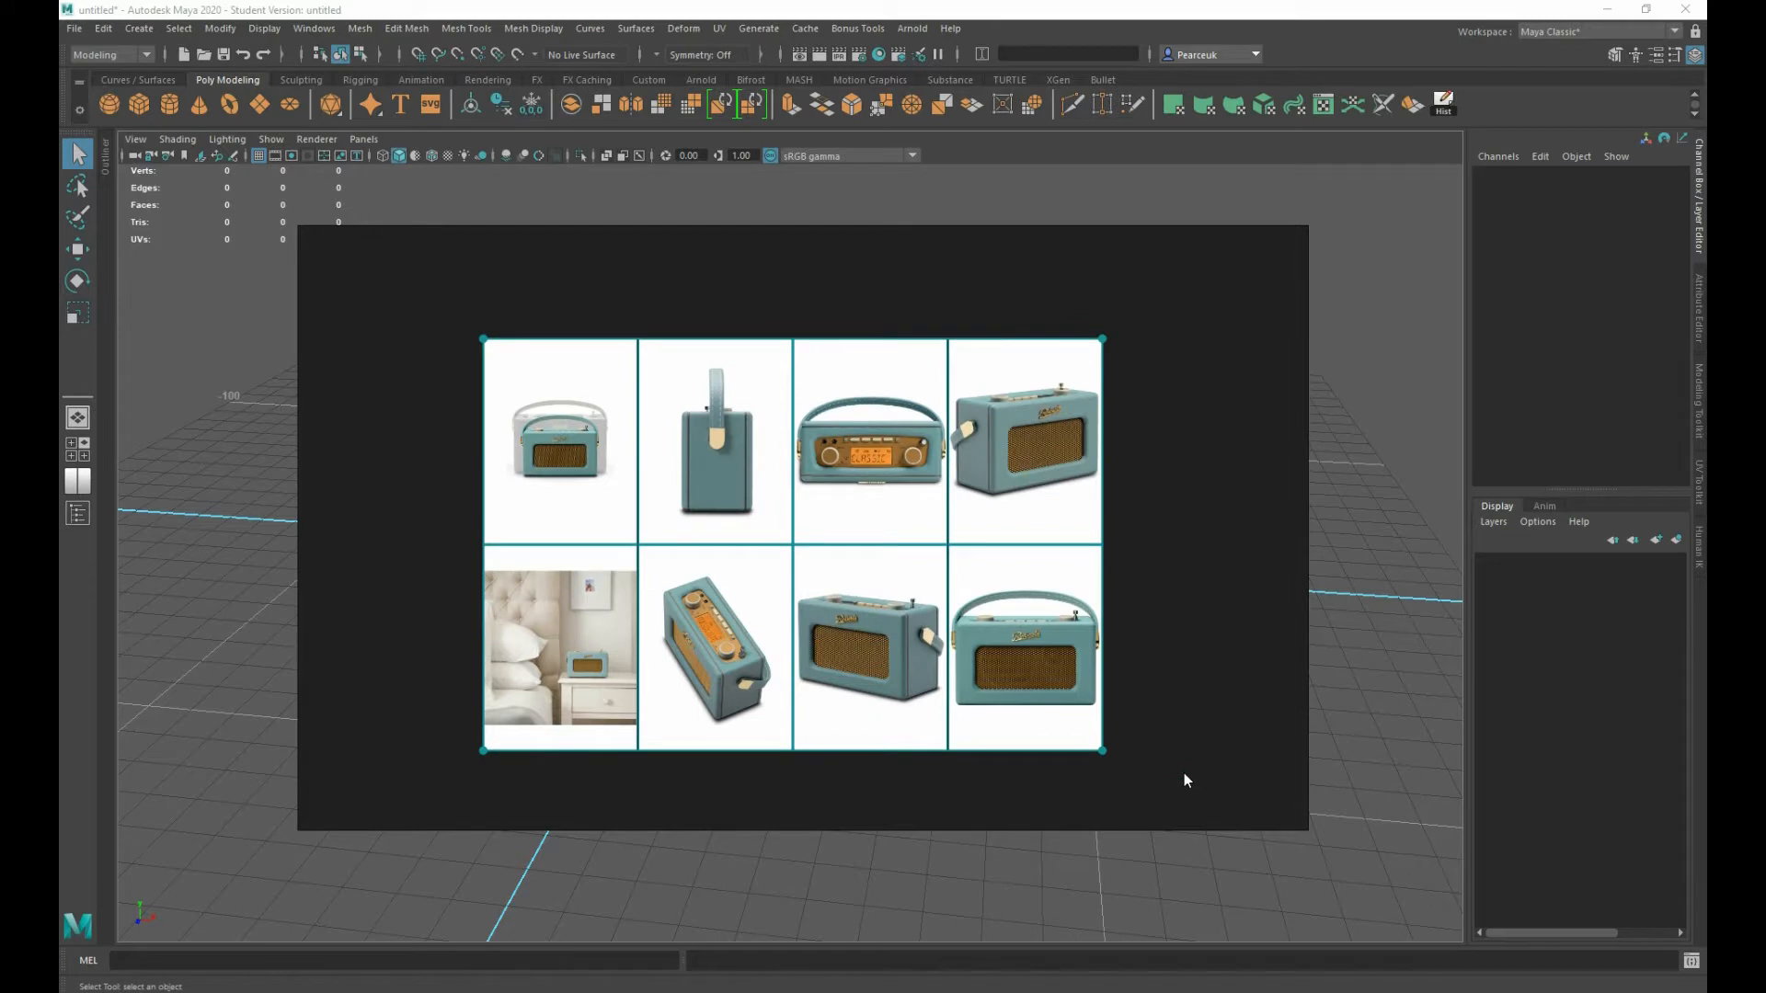
pyautogui.rightClick(1007, 429)
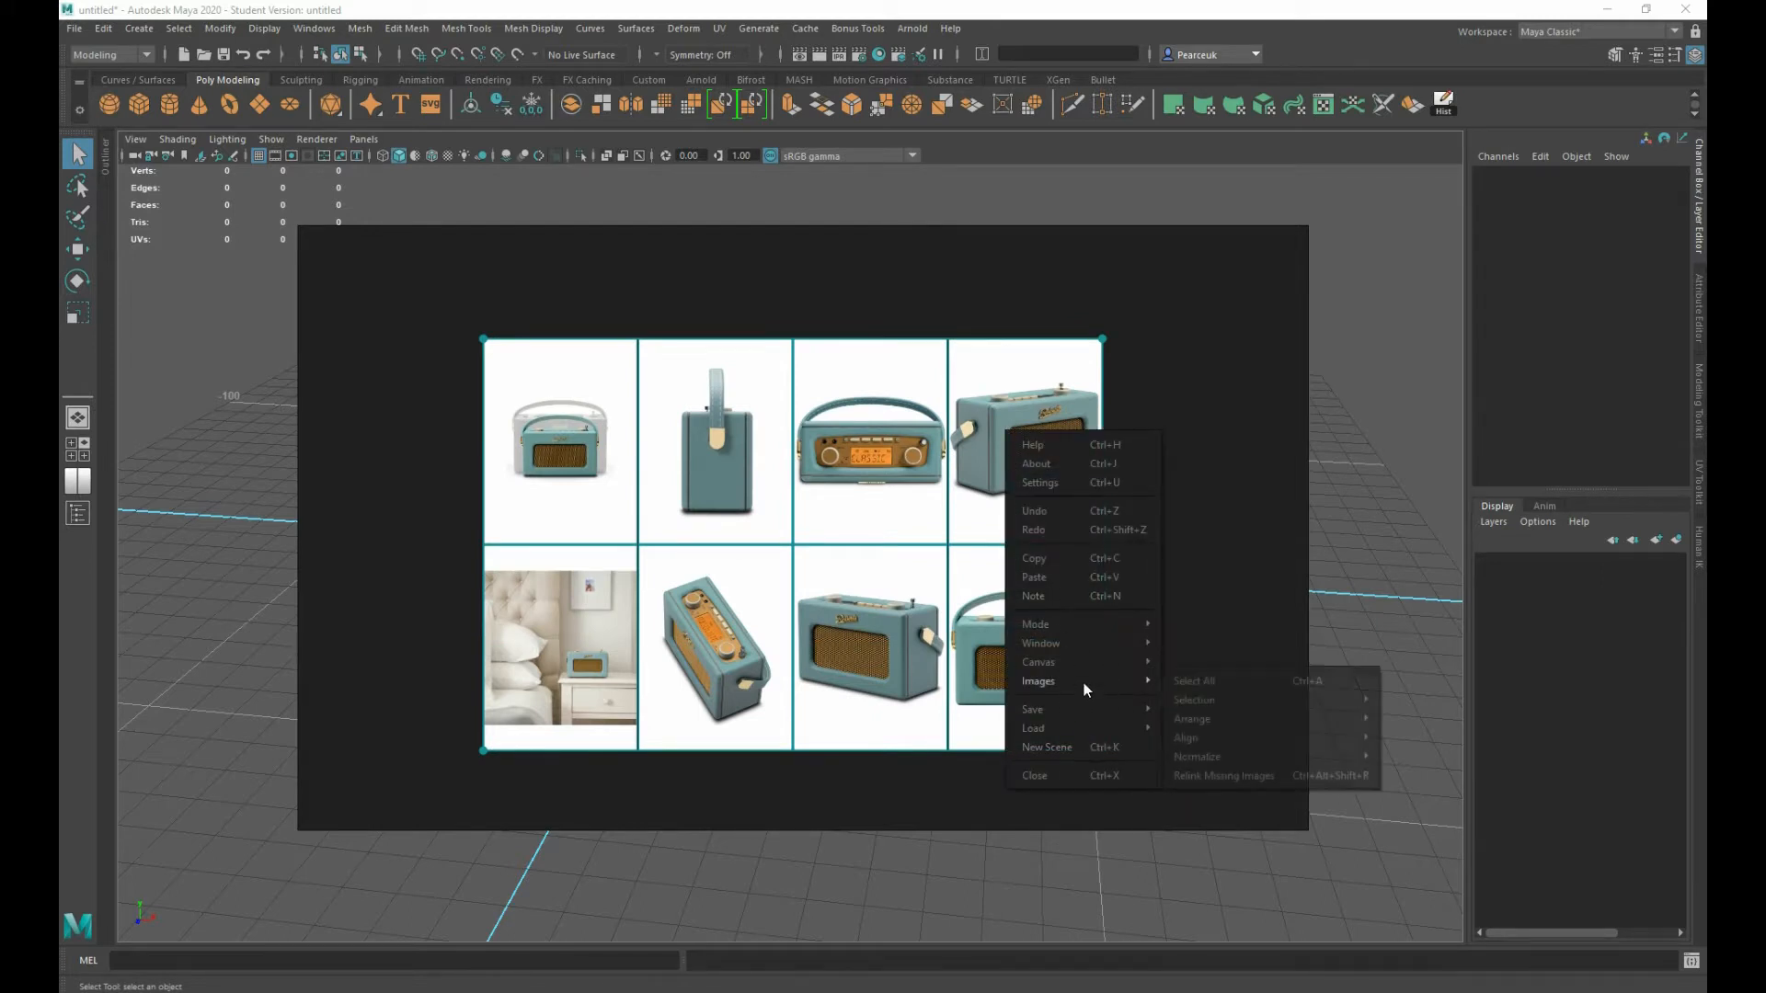
pyautogui.moveTo(1106, 709)
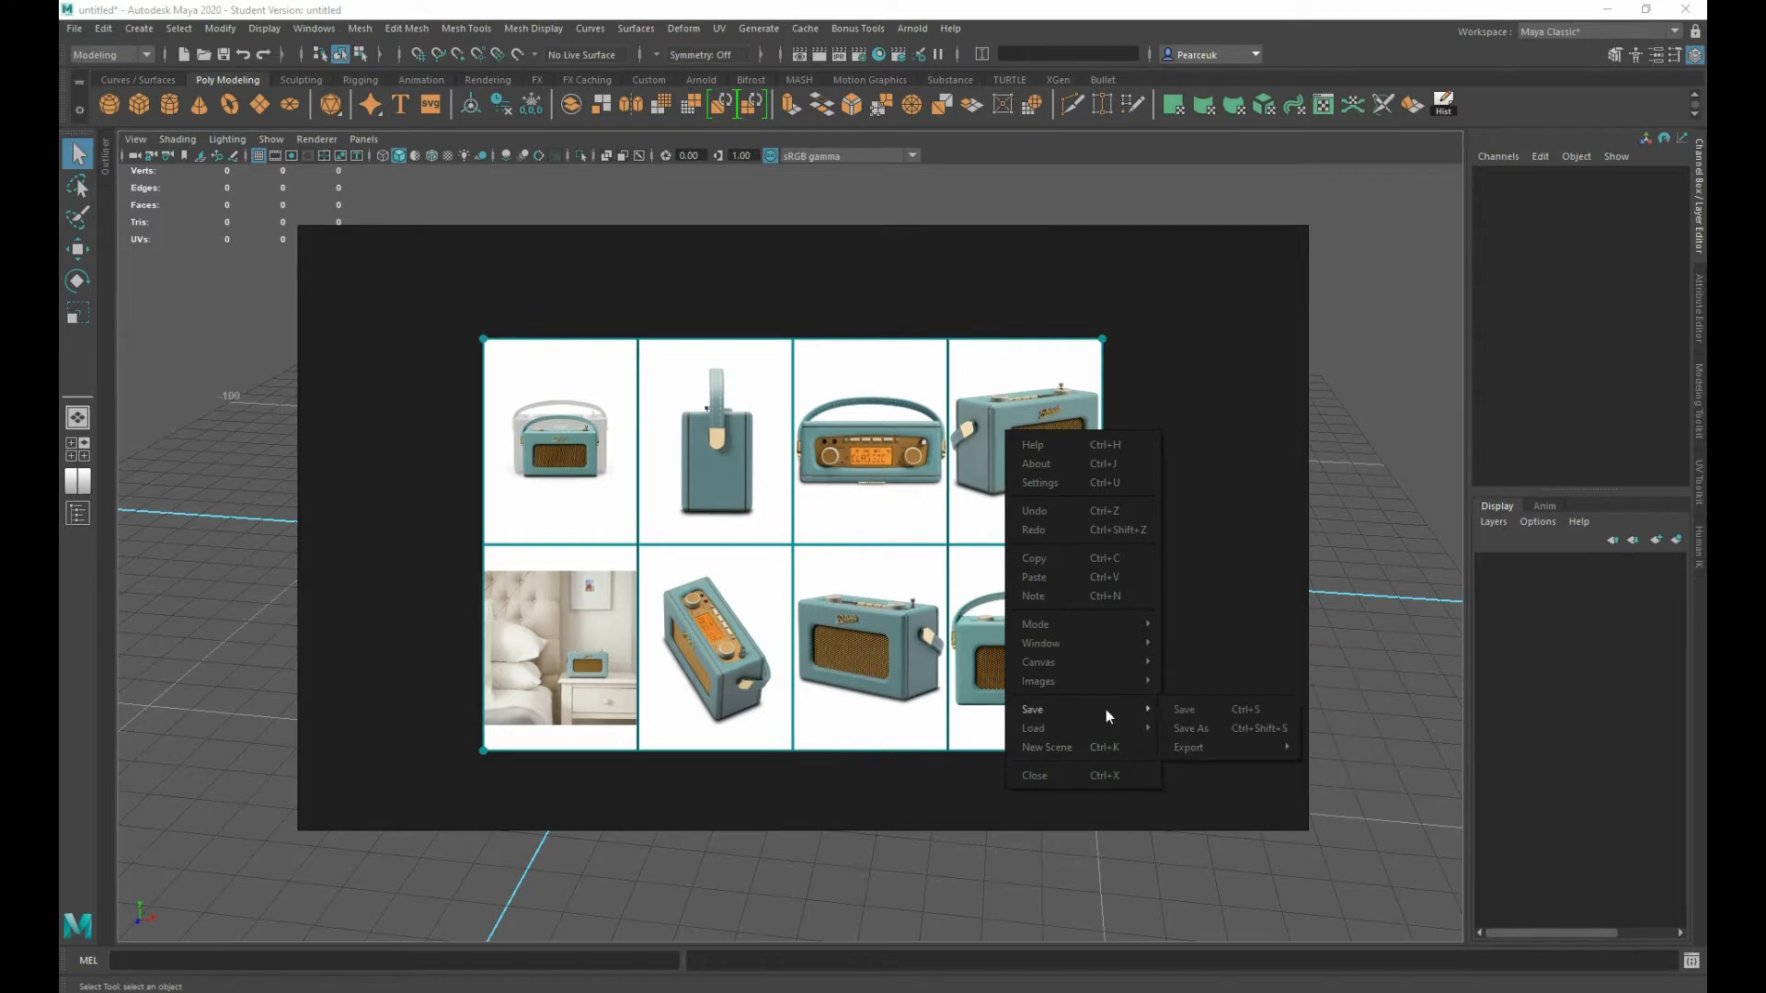
pyautogui.moveTo(1223, 747)
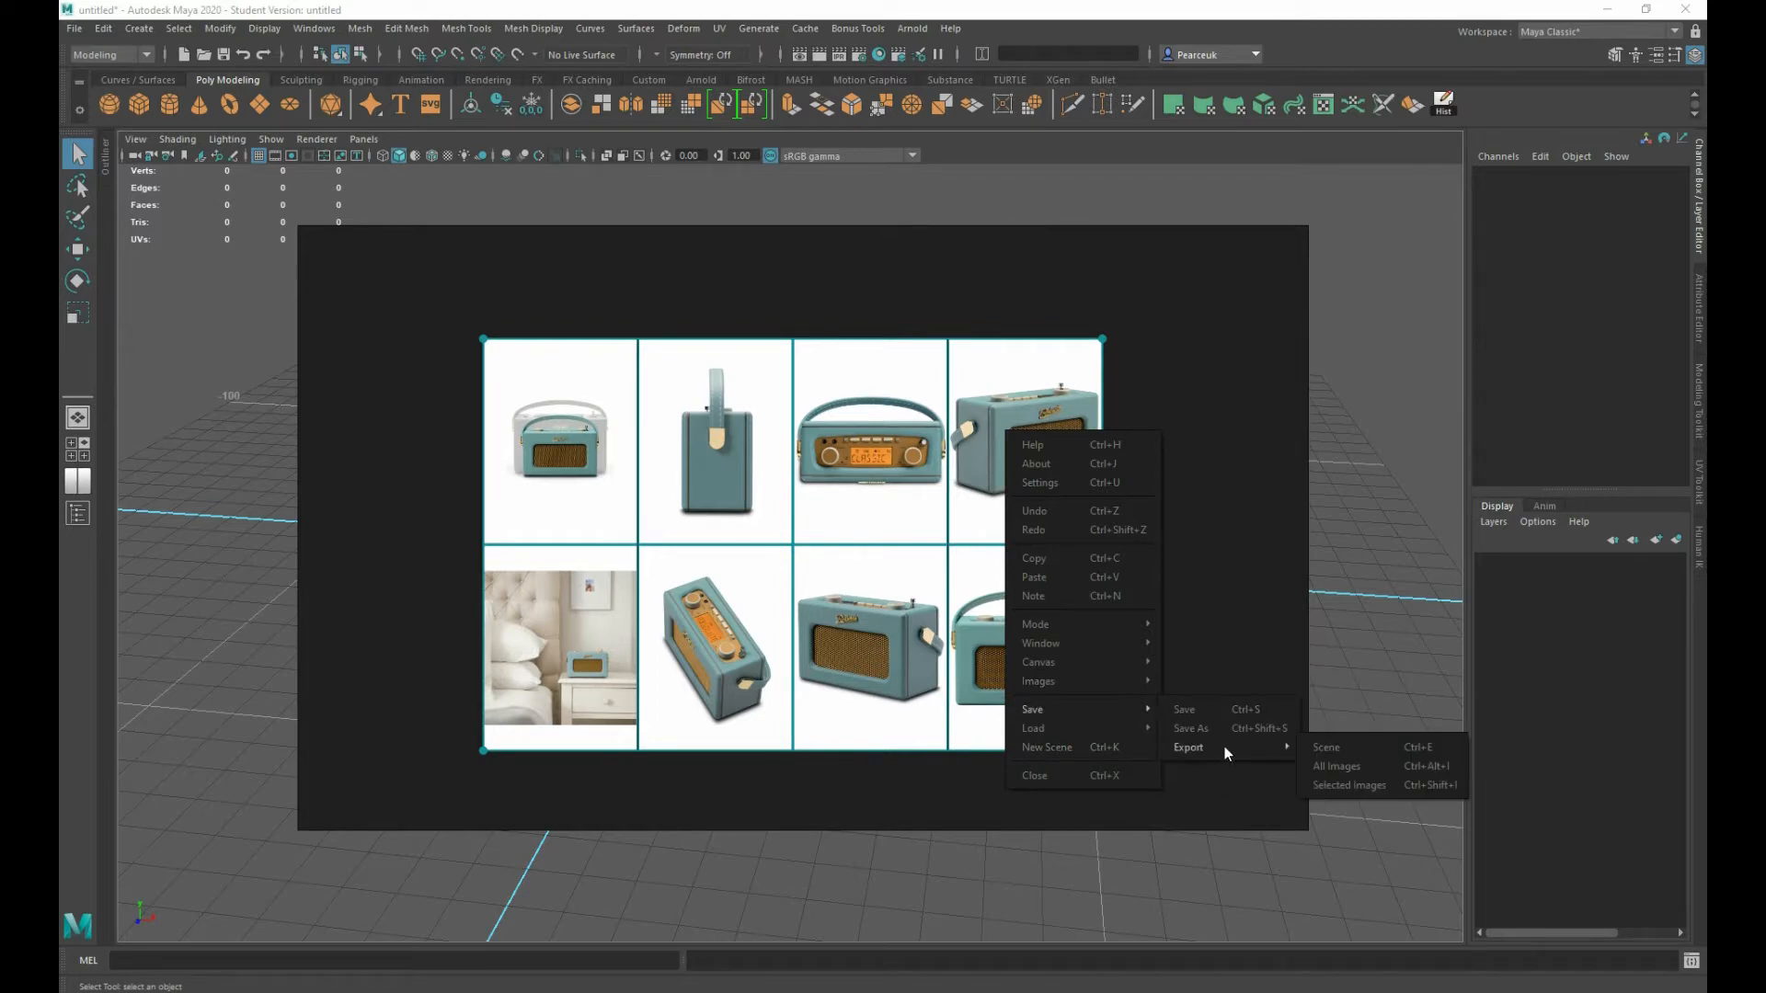
pyautogui.click(1332, 765)
pyautogui.click(690, 272)
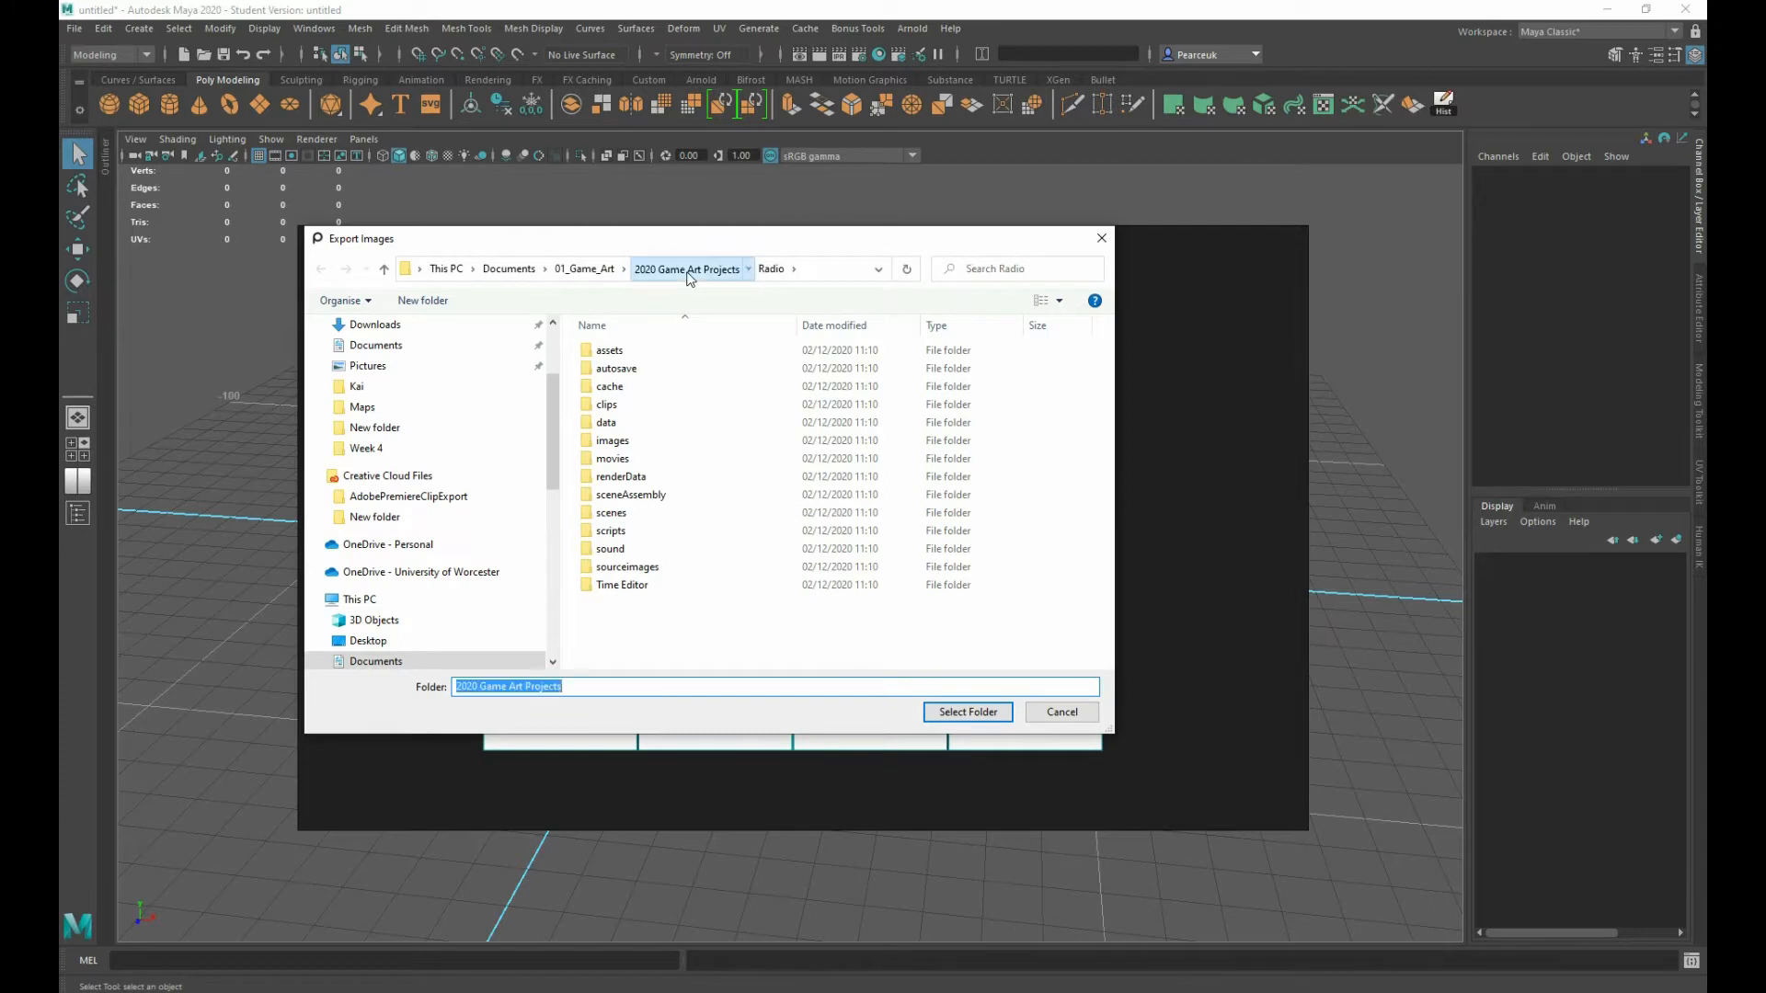
pyautogui.click(620, 570)
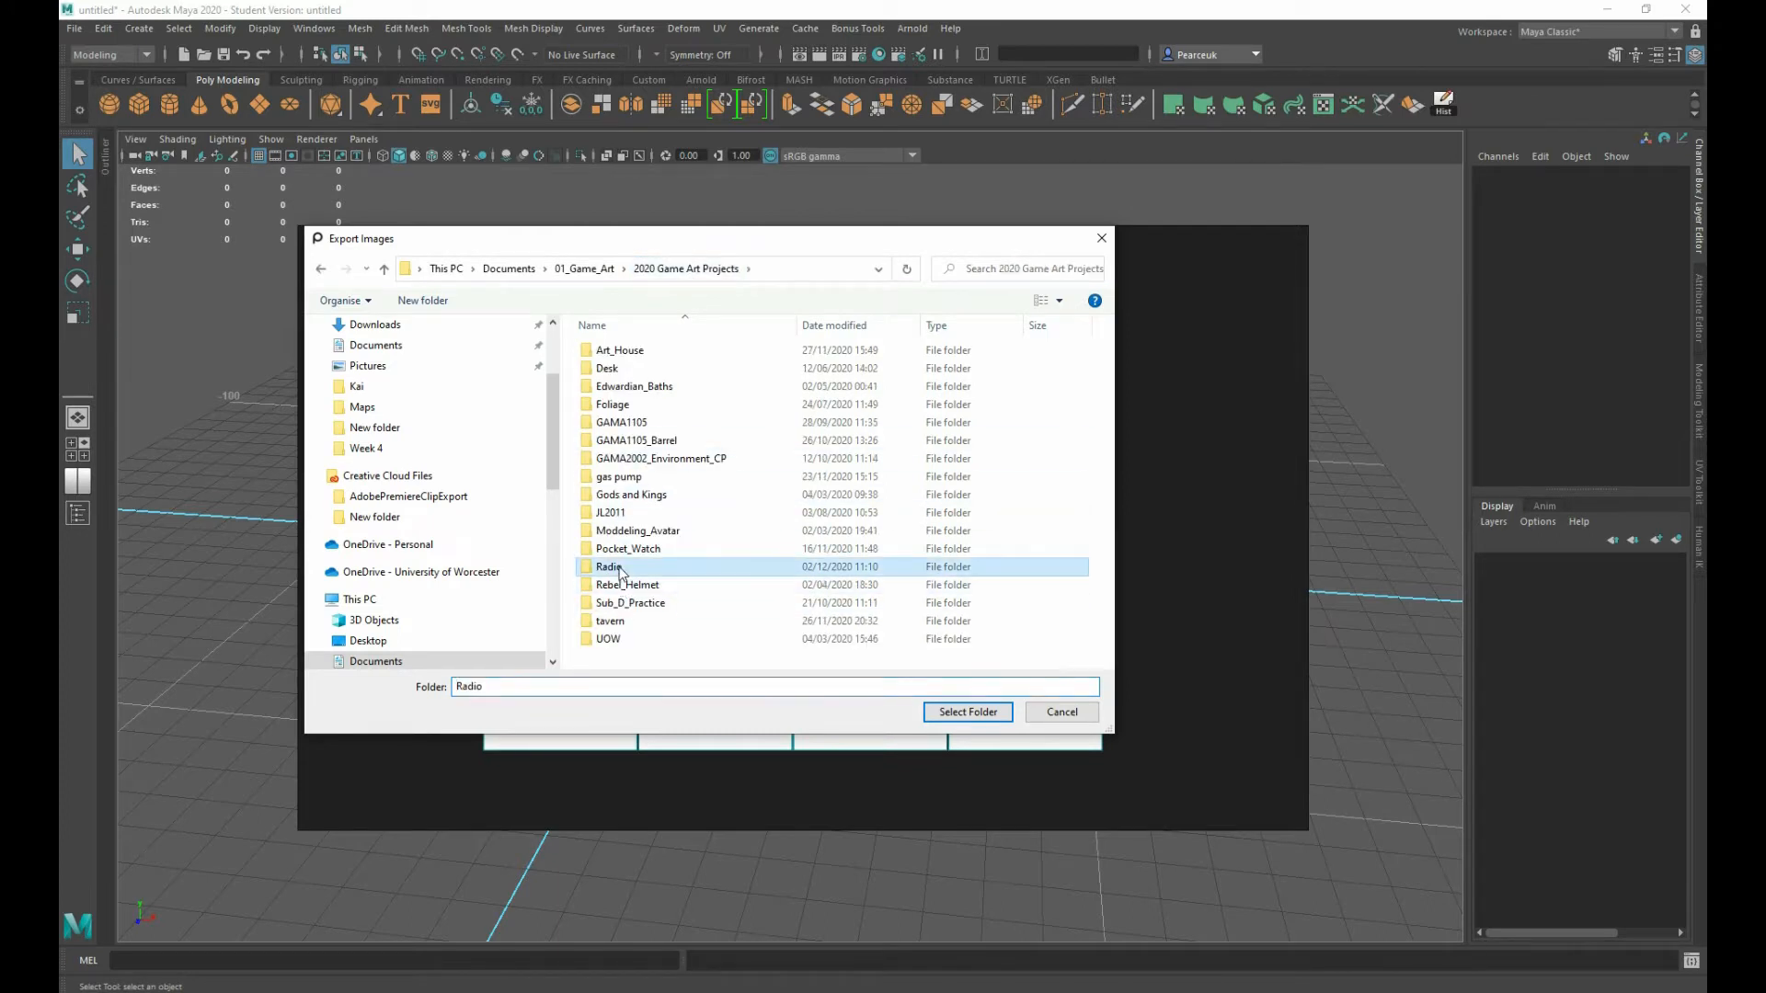
pyautogui.doubleClick(620, 571)
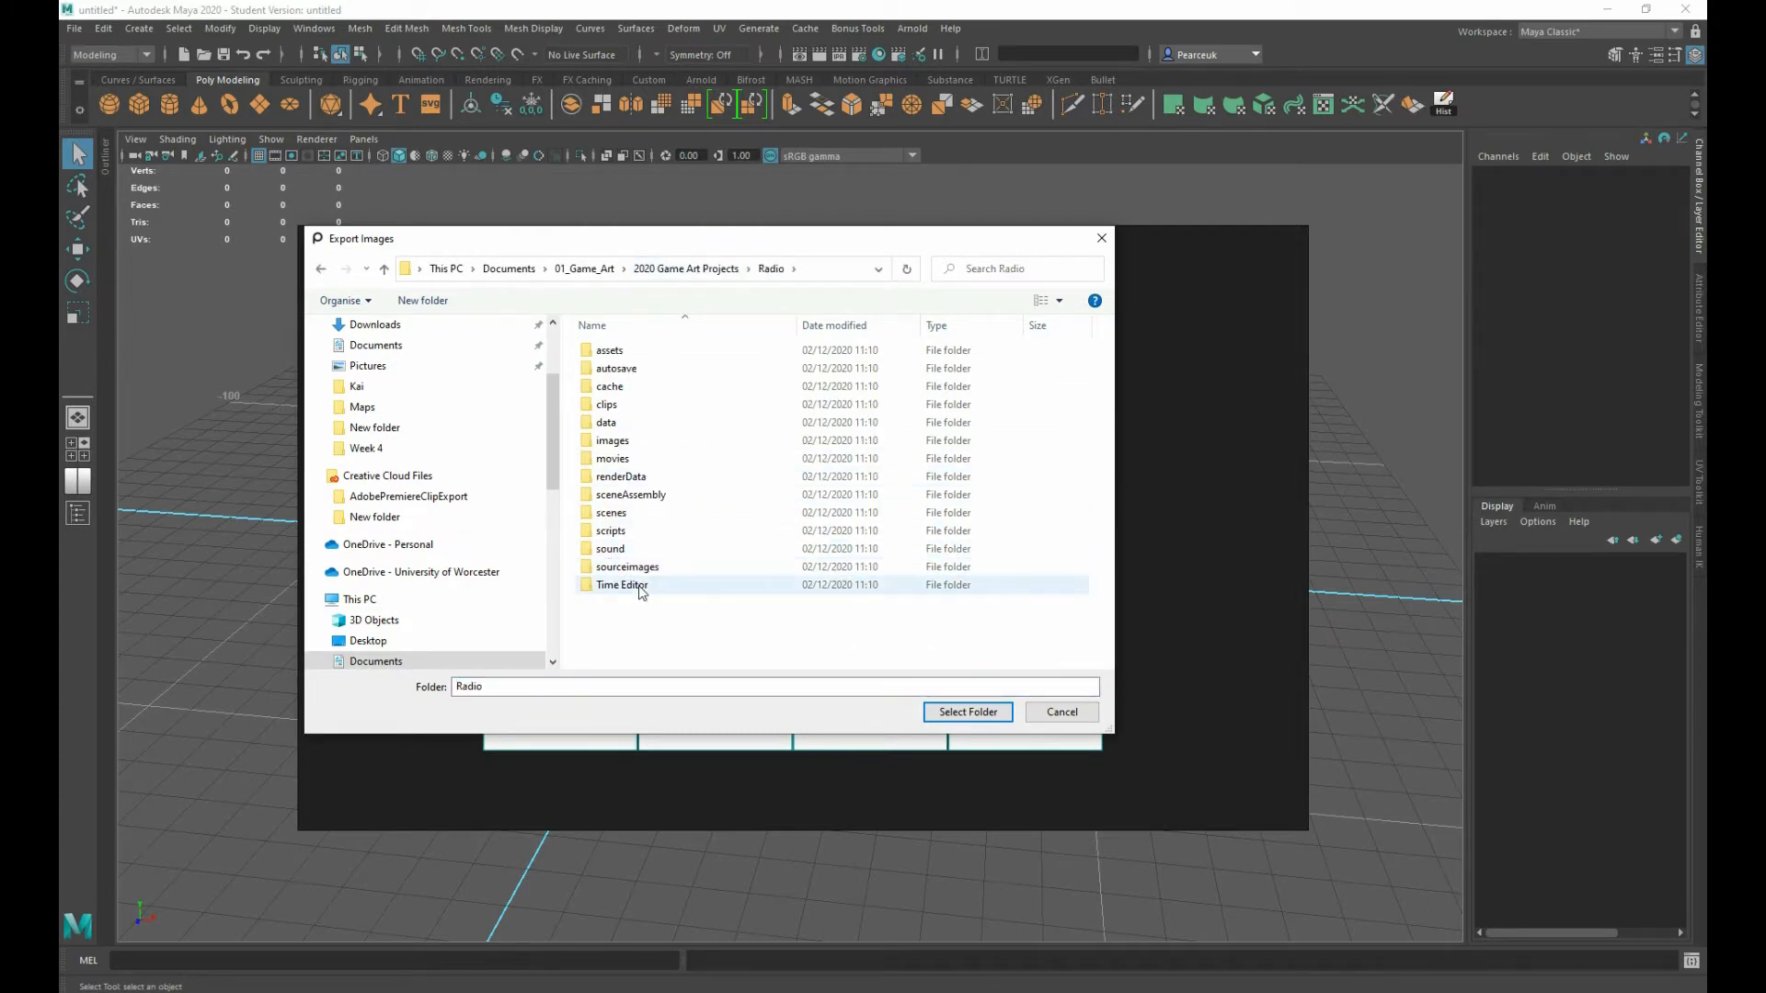
pyautogui.doubleClick(640, 567)
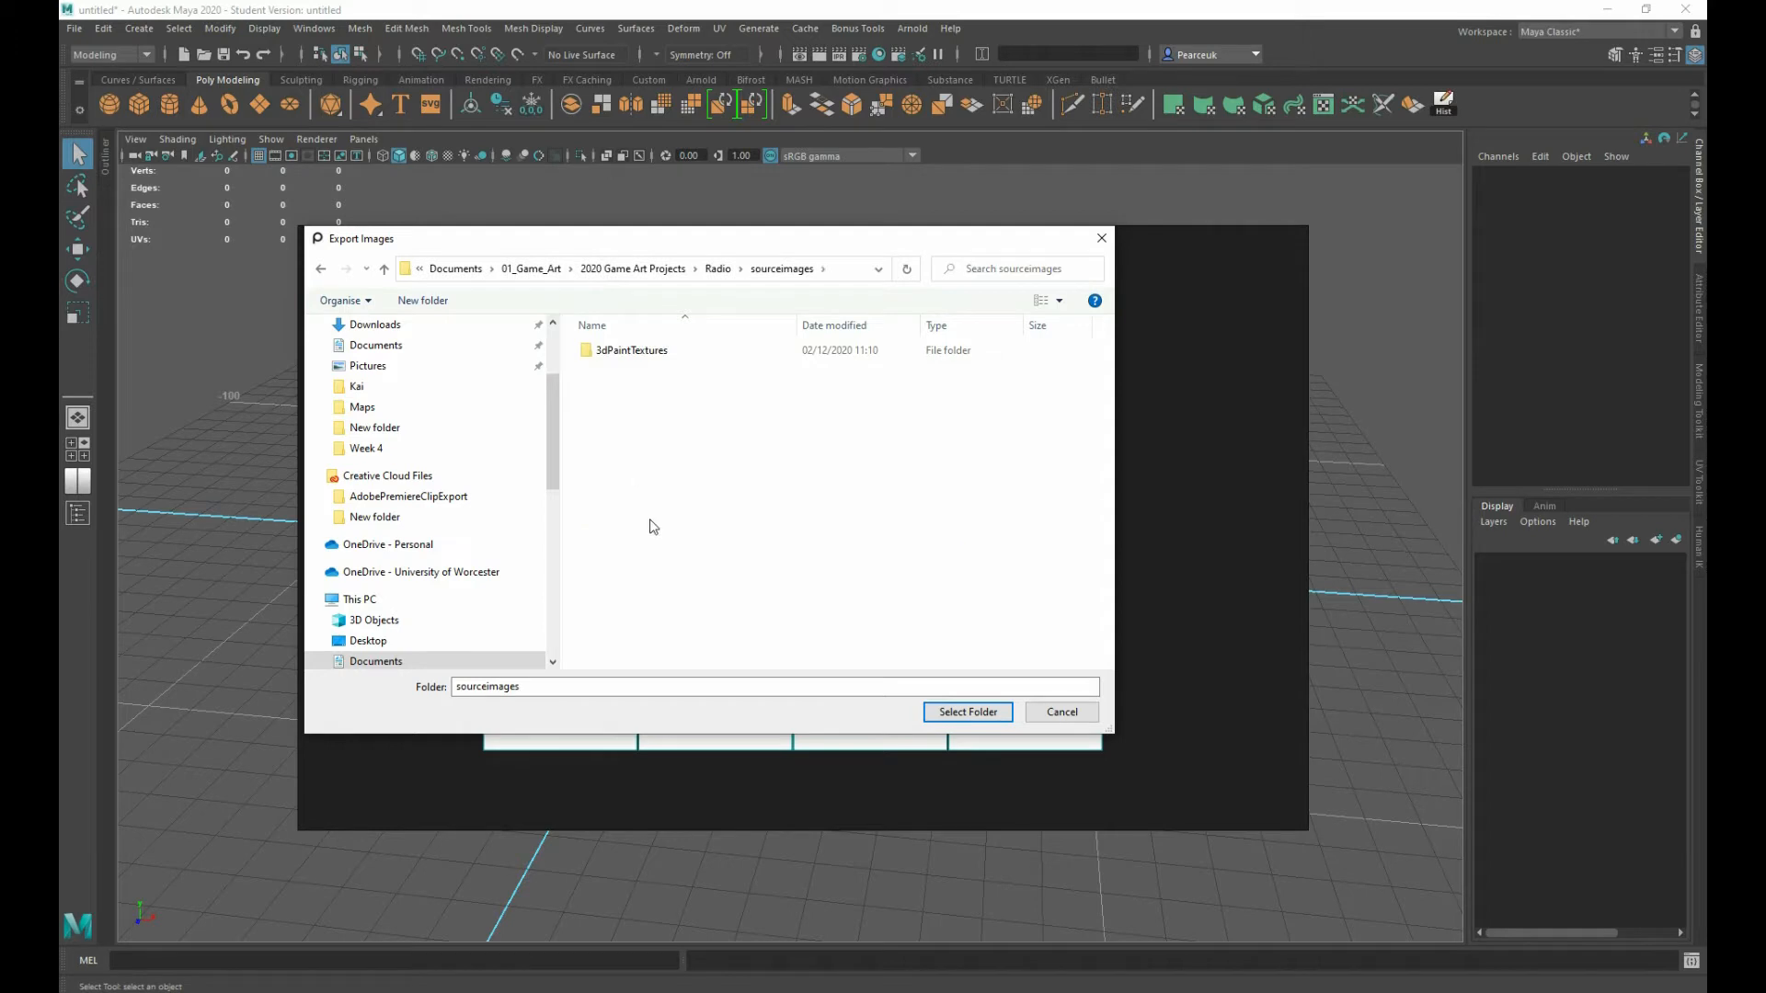
pyautogui.click(966, 712)
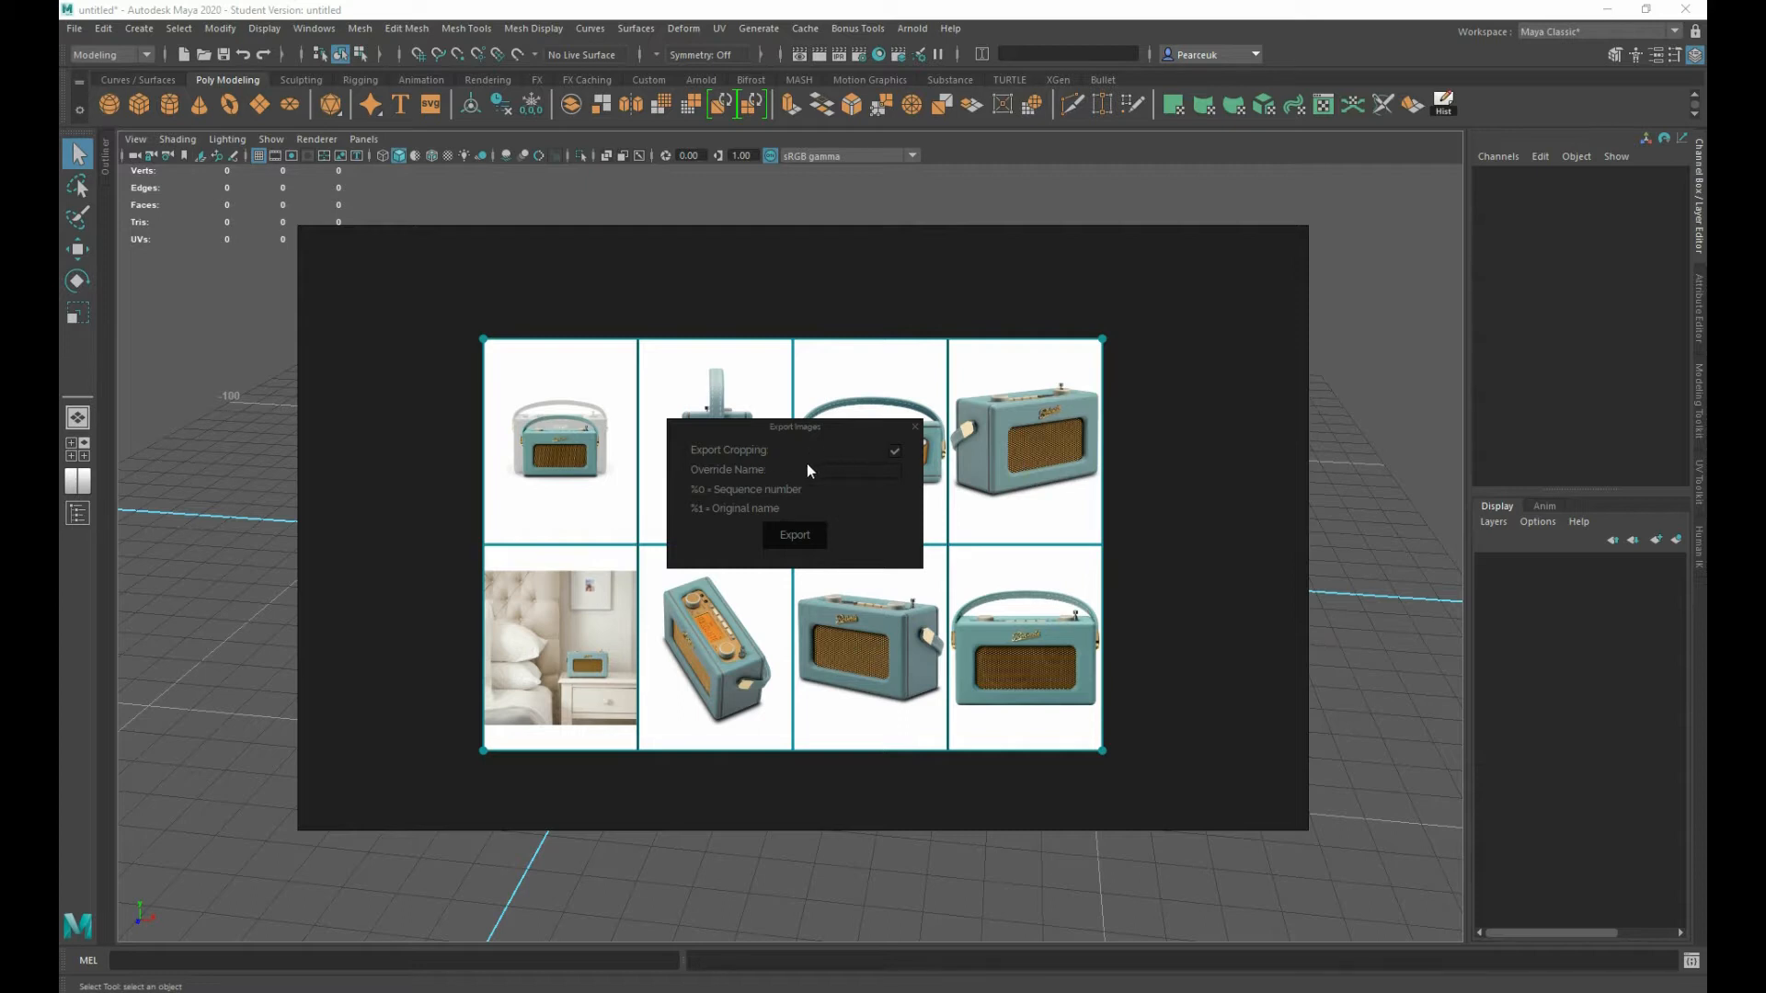
pyautogui.click(794, 538)
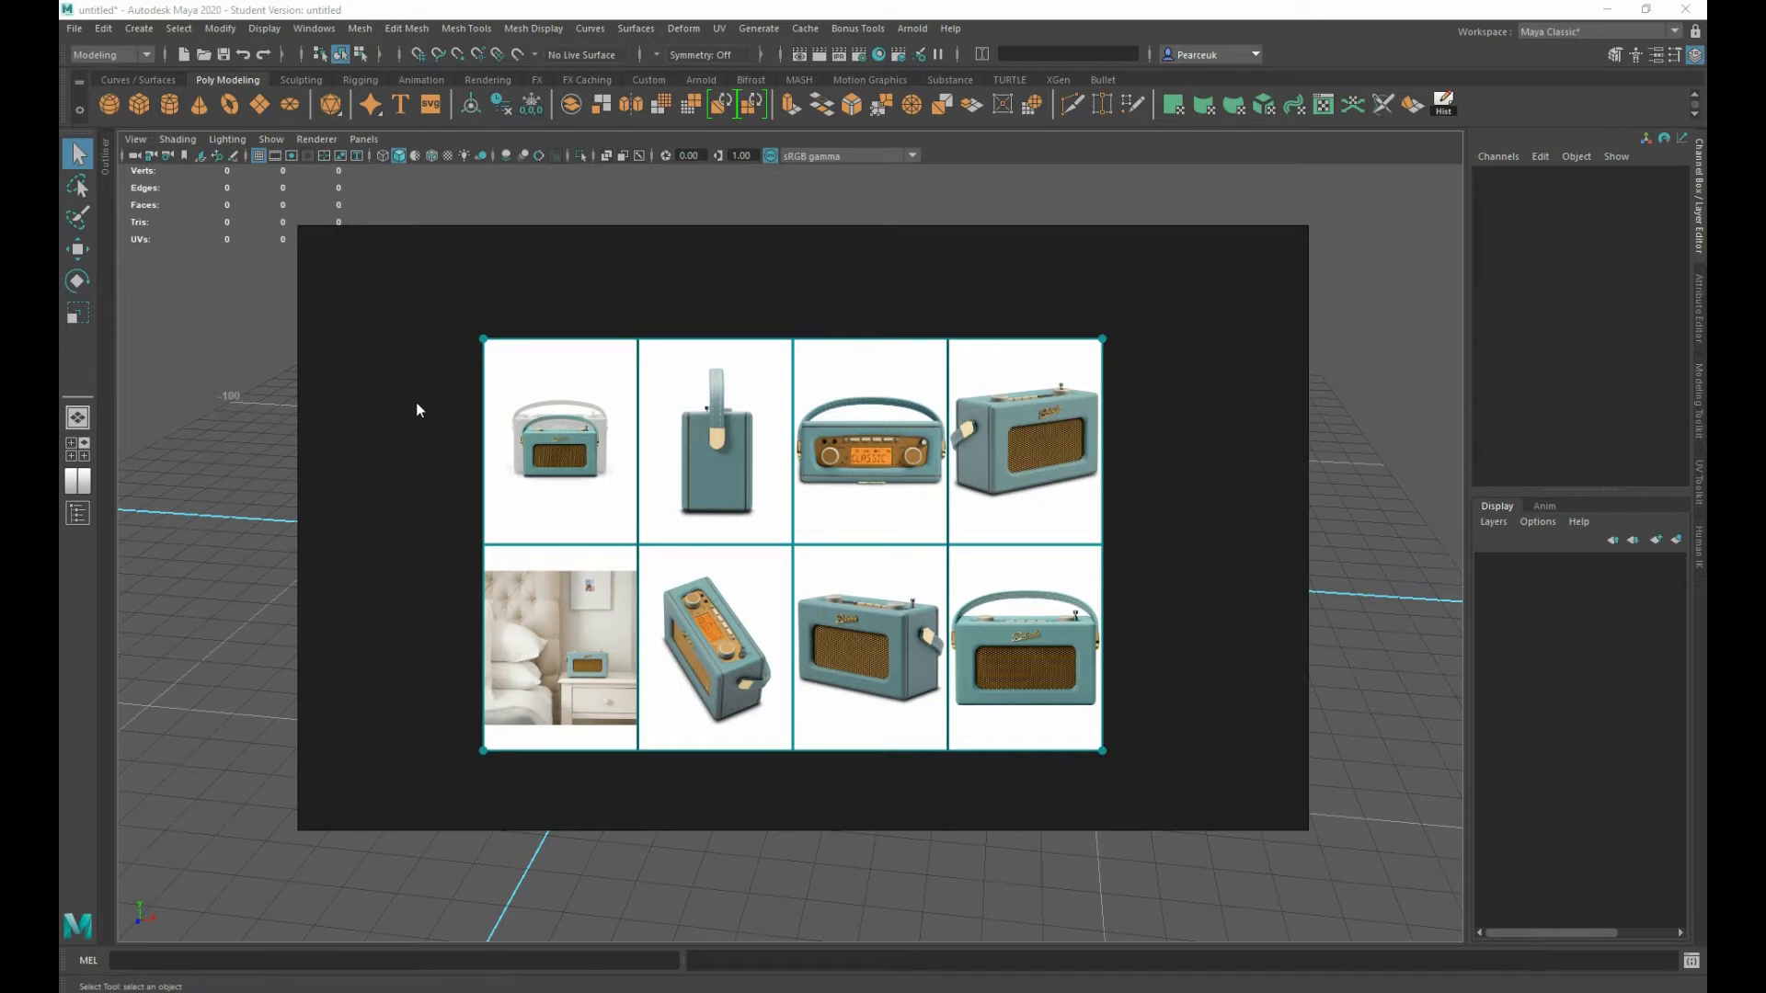
# - Hide the reference board and preview the exported PNG images in the sourceimages folder in File Explorer, including the side view 1.png
pyautogui.hotkey('ctrl', 'm')
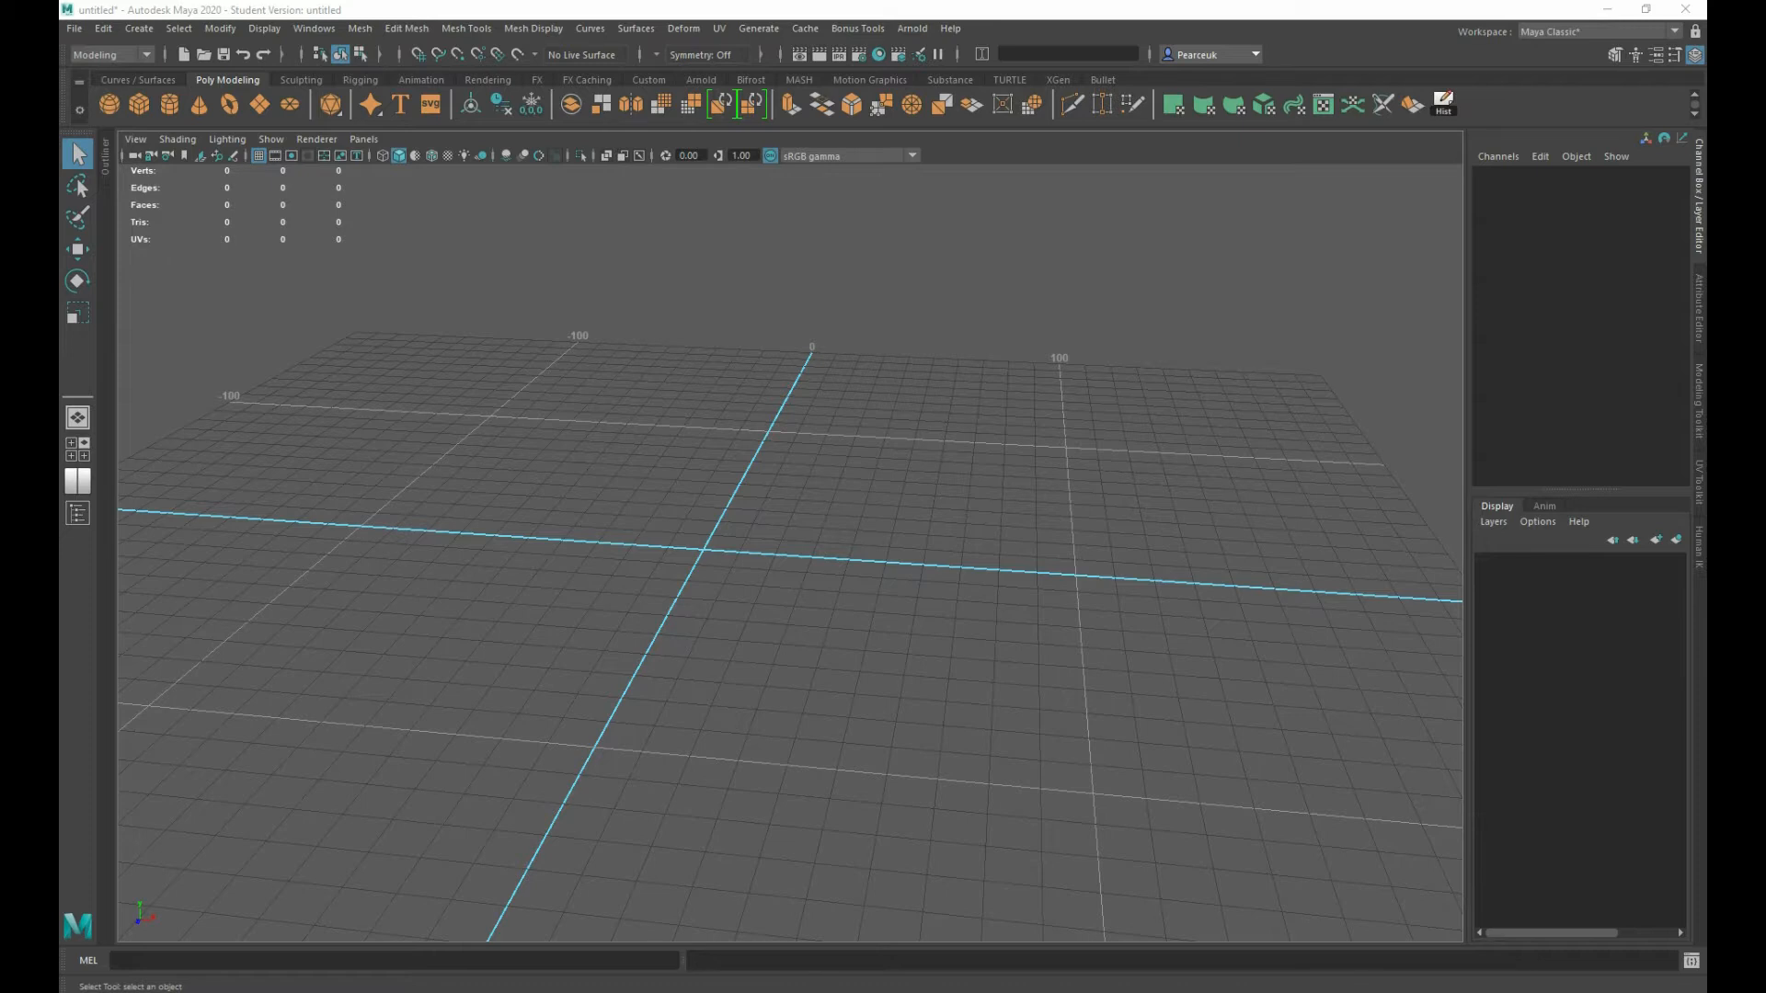
pyautogui.moveTo(59, 101); pyautogui.dragTo(644, 91)
pyautogui.click(407, 340)
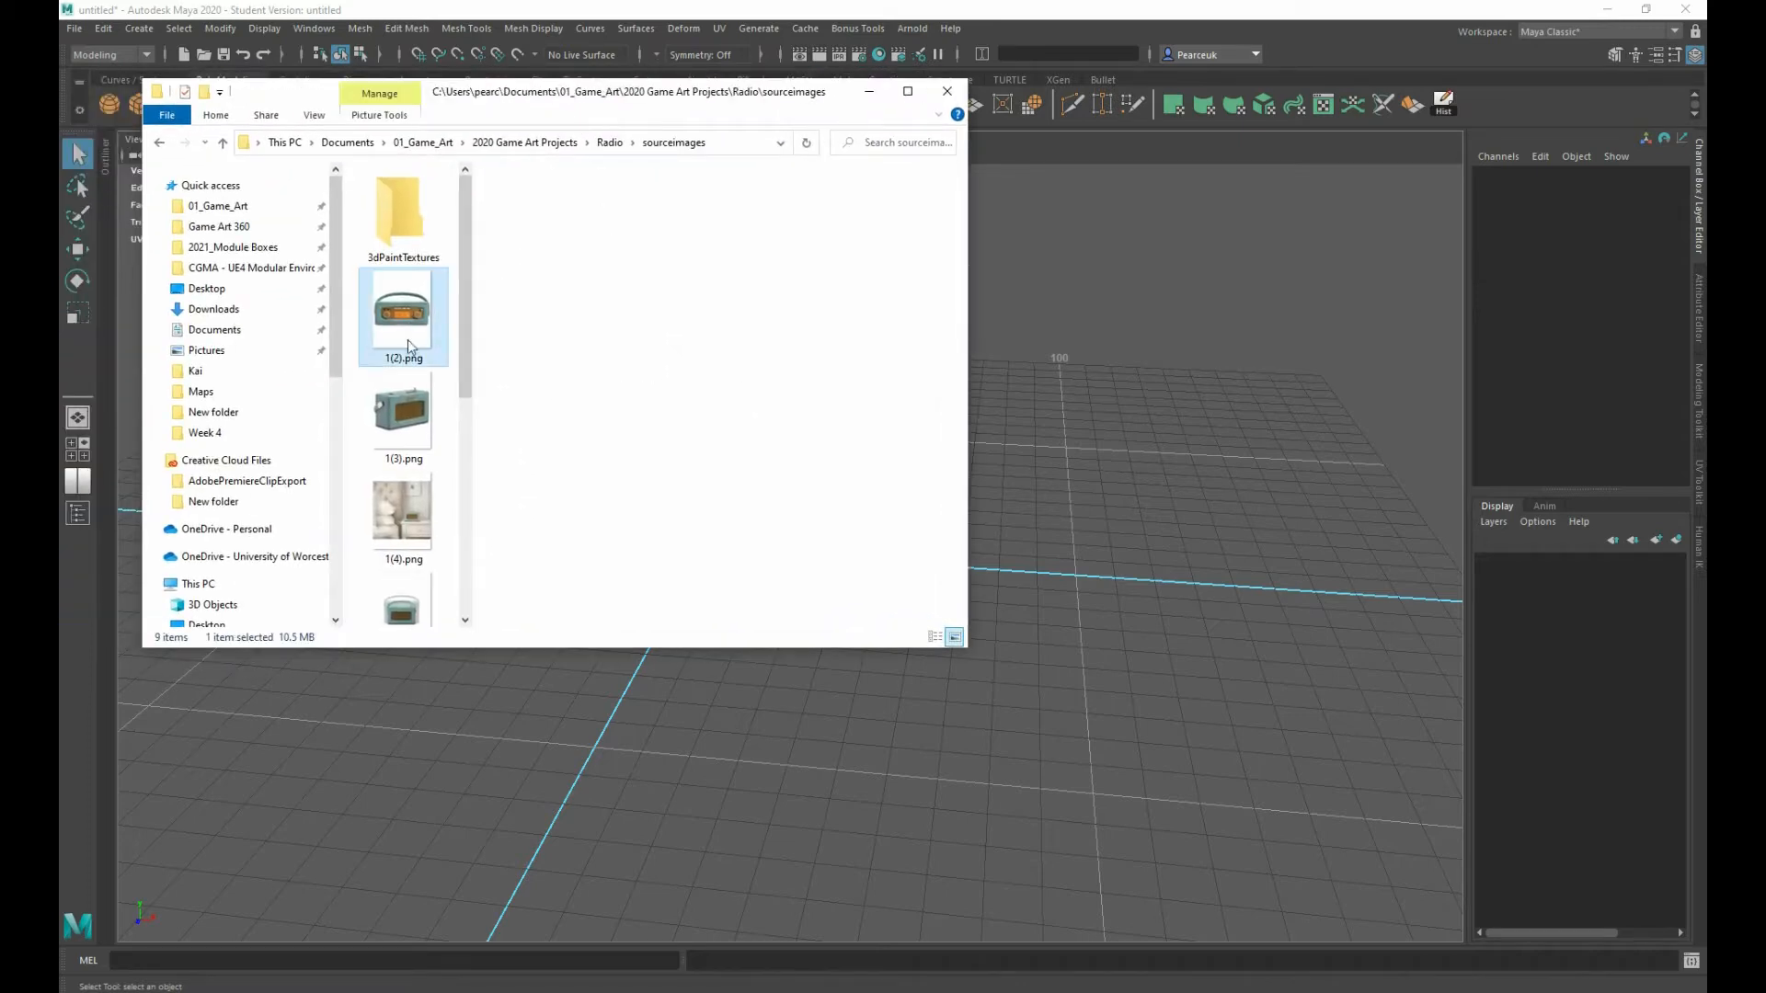
pyautogui.press('Down')
pyautogui.press('Down')
pyautogui.press('Down')
pyautogui.press('Down')
pyautogui.press('Down')
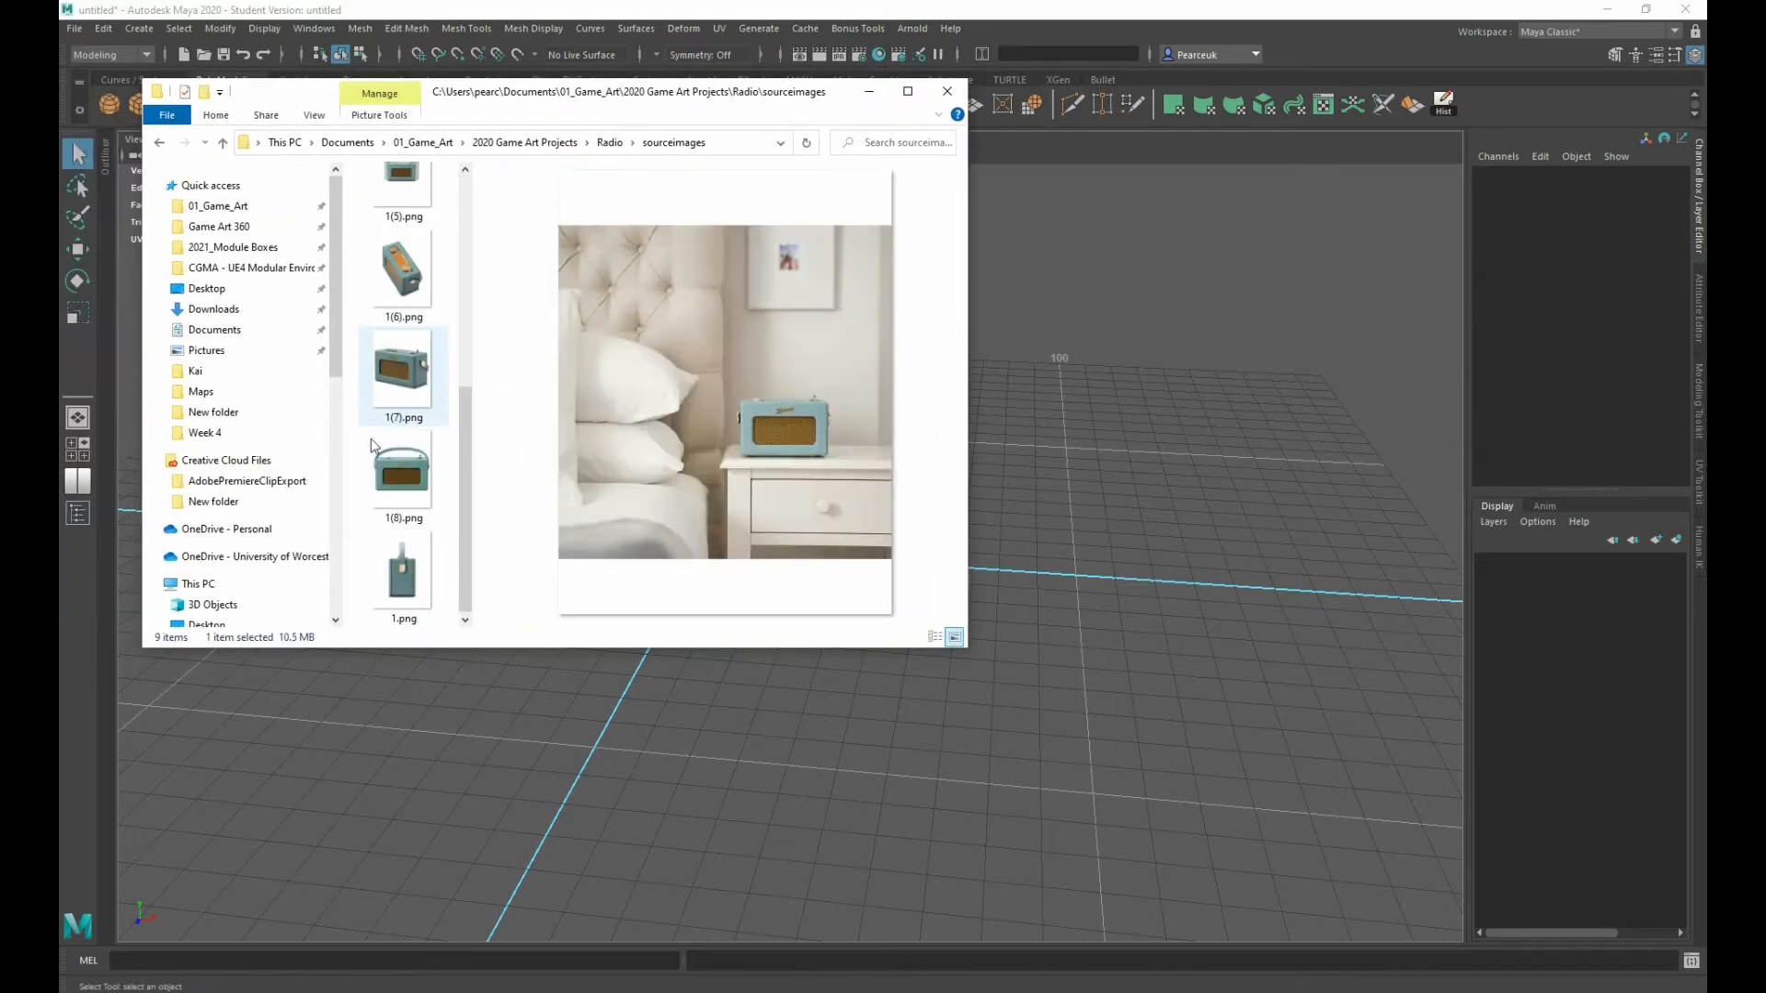
pyautogui.click(373, 445)
pyautogui.click(408, 583)
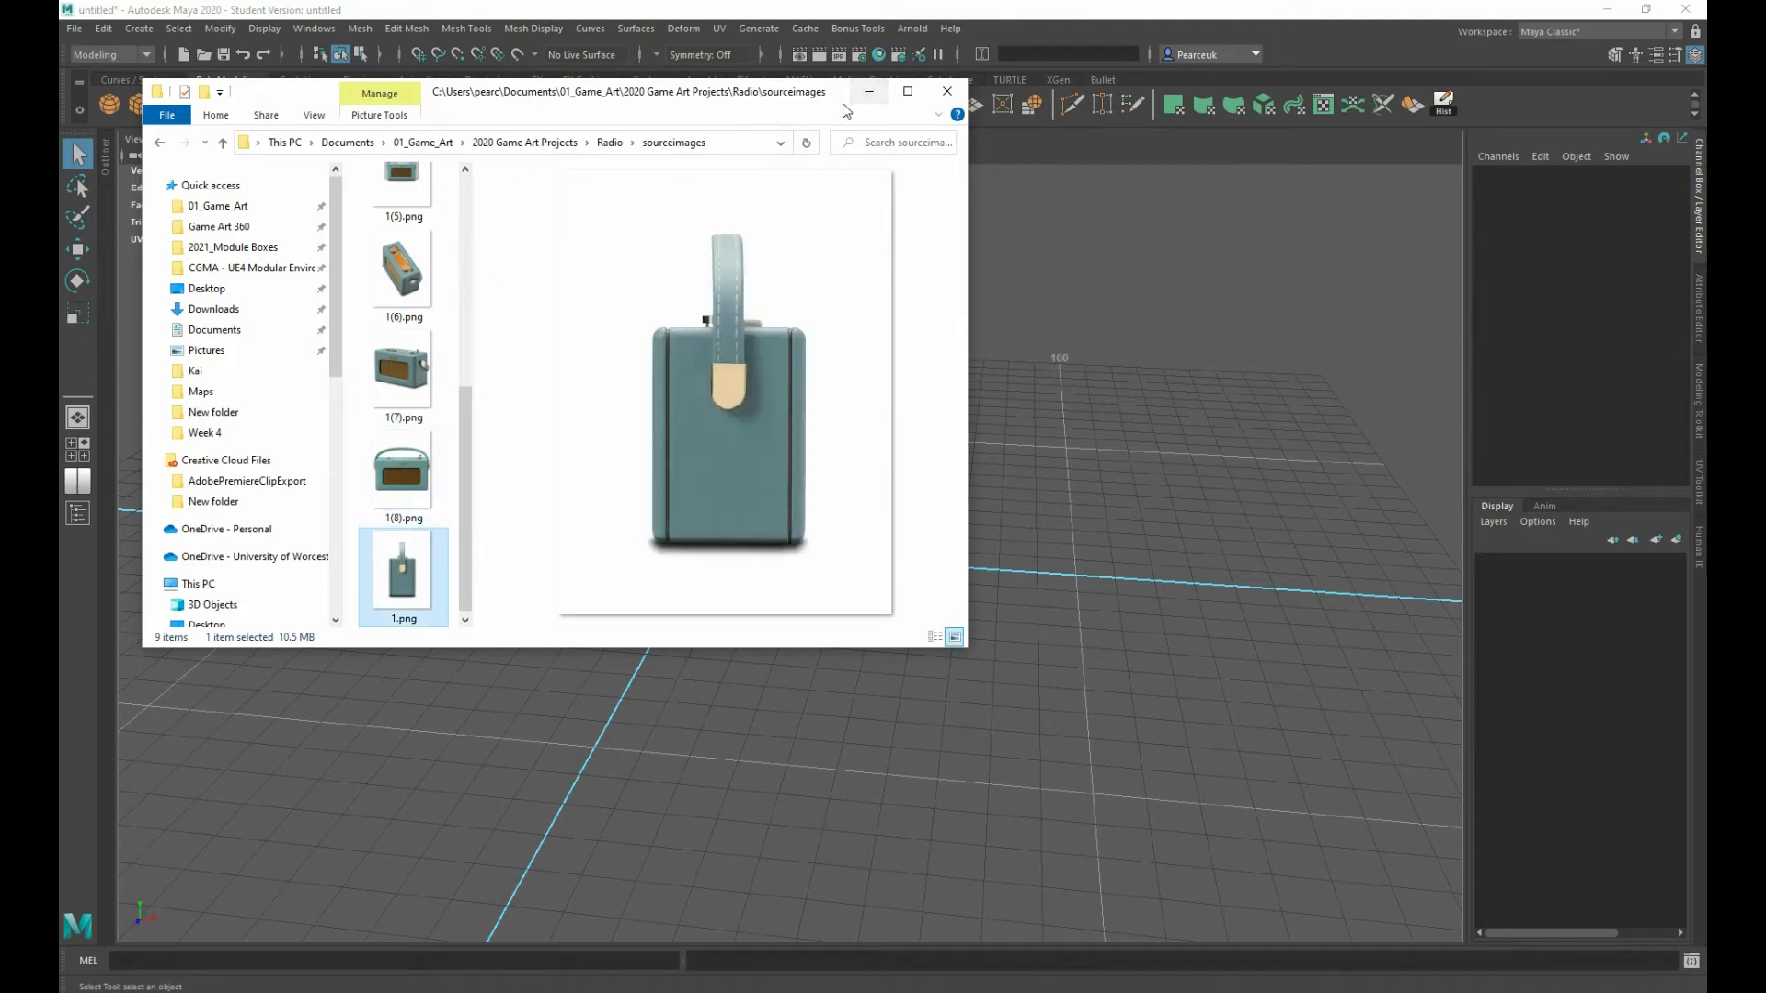
pyautogui.click(868, 92)
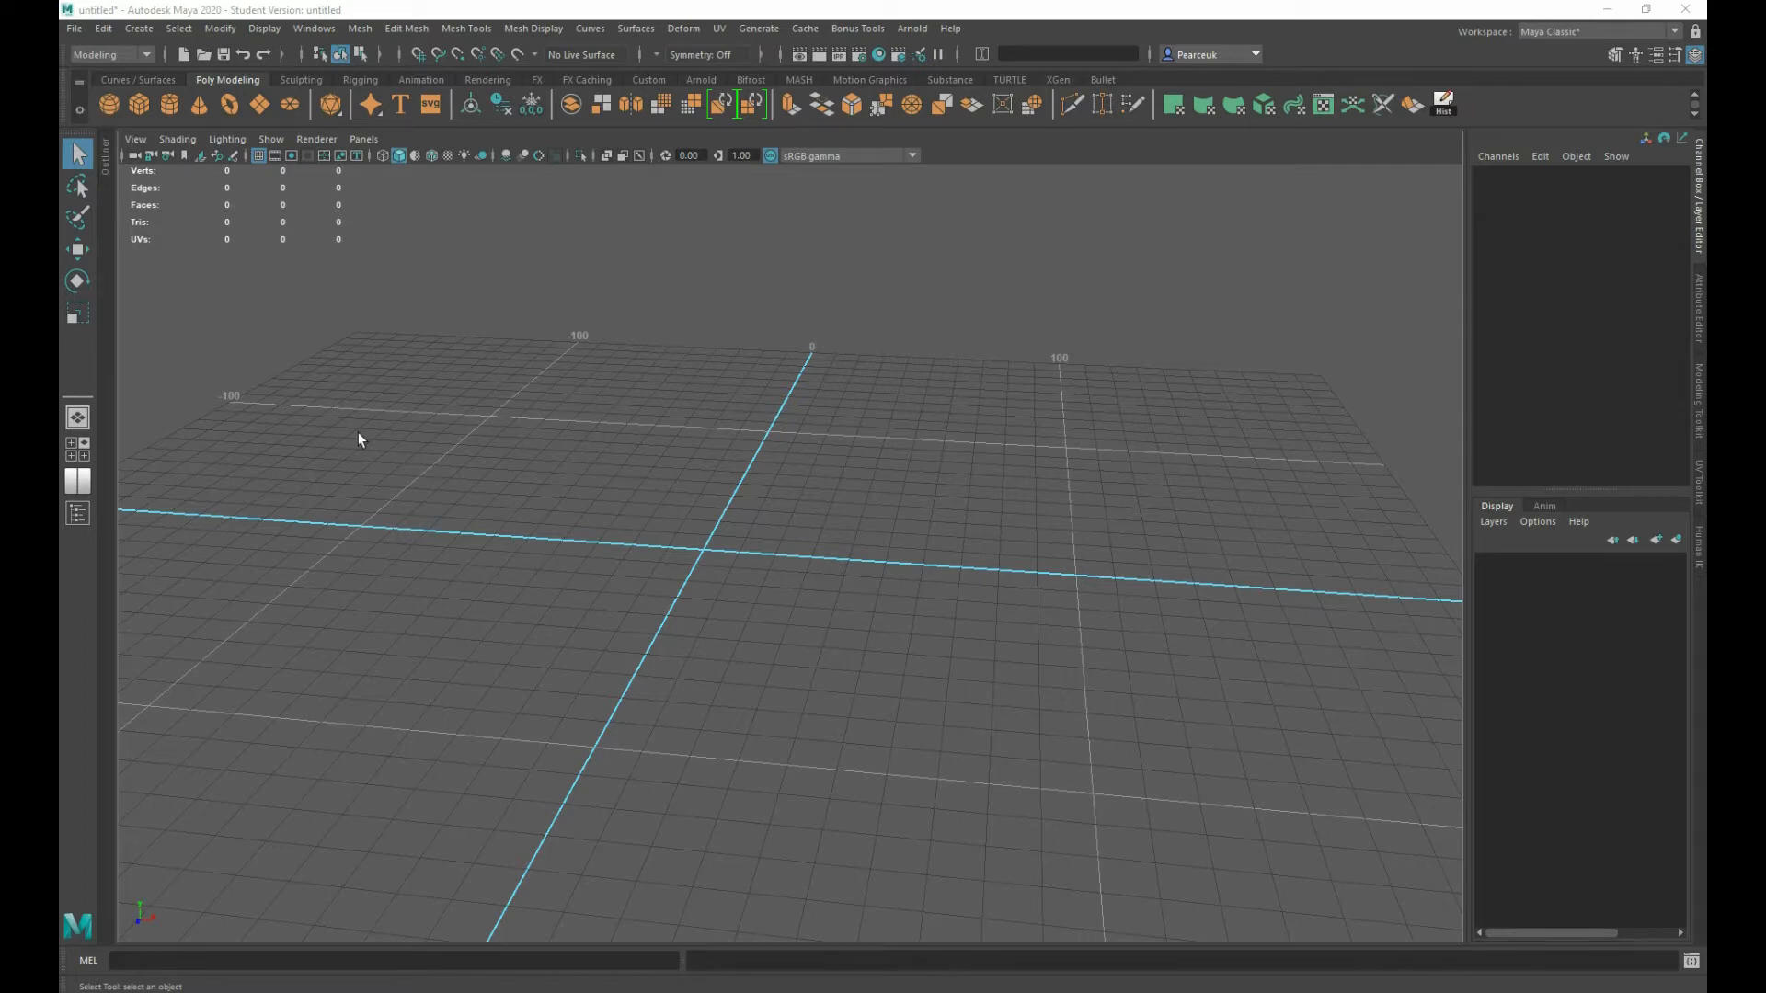
# - Switch the Maya workspace from the single perspective view to the four-view layout
pyautogui.scroll(-5, 362, 498)
pyautogui.scroll(5, 361, 498)
pyautogui.scroll(-2, 361, 499)
pyautogui.keyDown('alt'); pyautogui.moveTo(361, 495); pyautogui.dragTo(394, 477); pyautogui.keyUp('alt')
pyautogui.scroll(2, 527, 552)
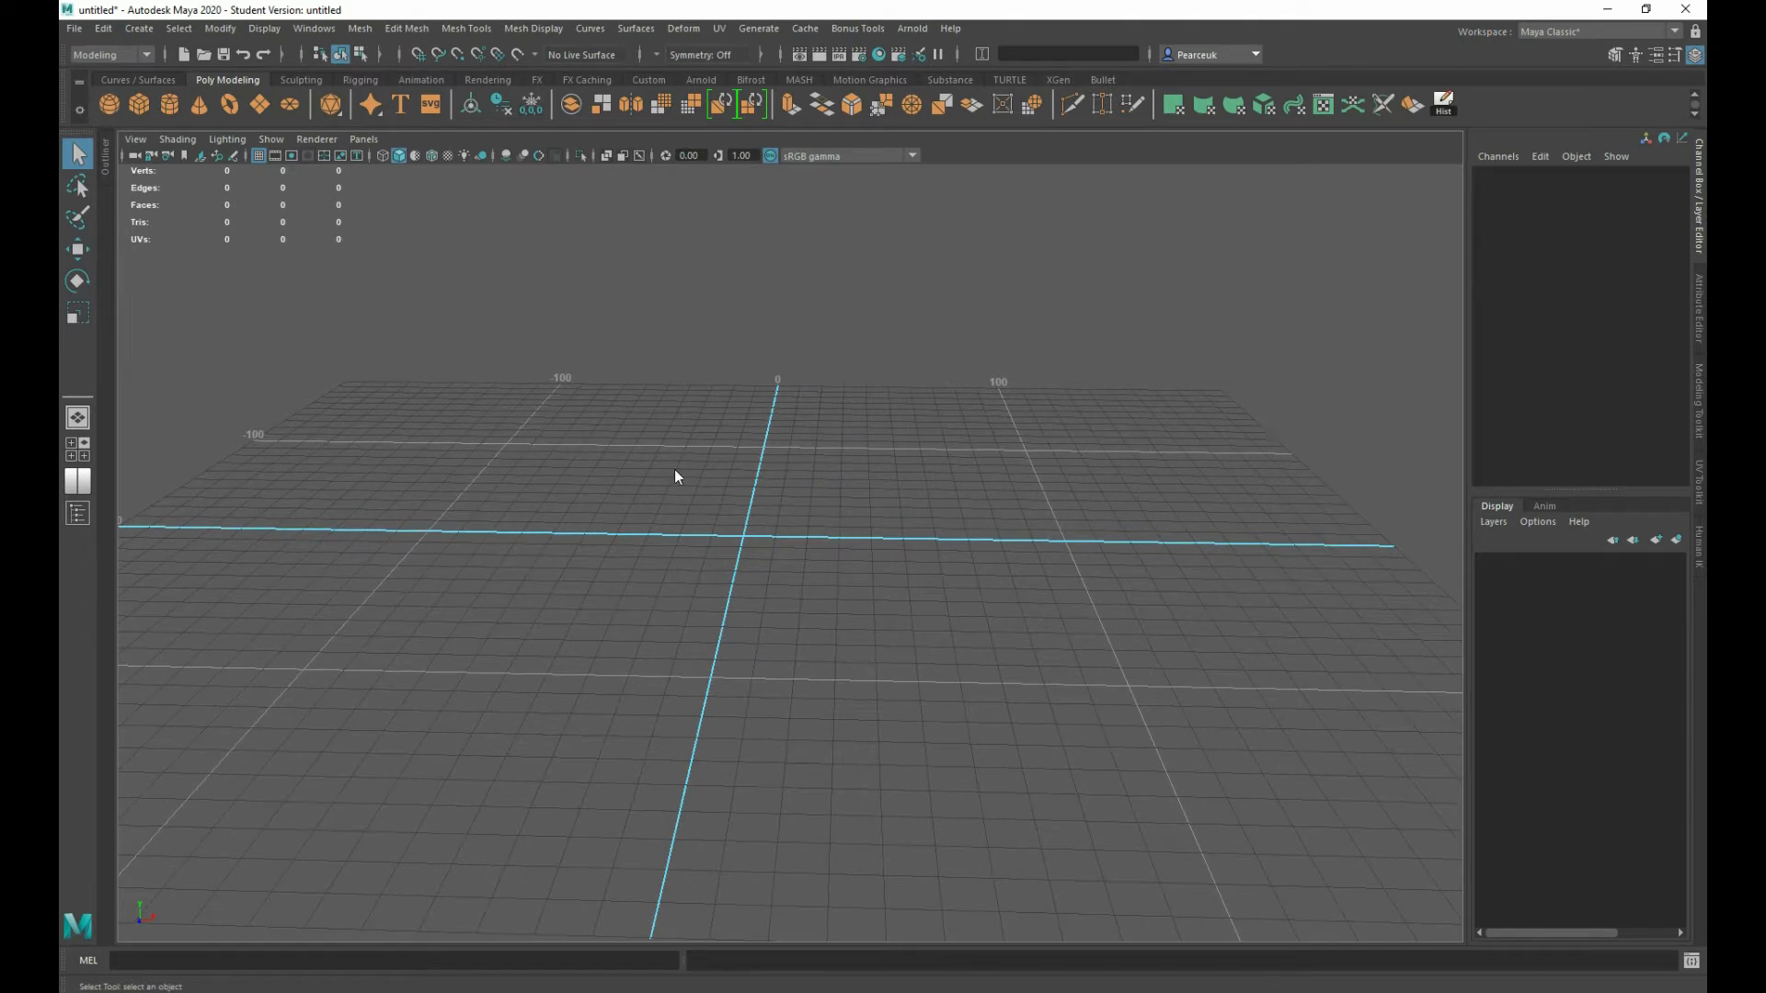
pyautogui.press('space')
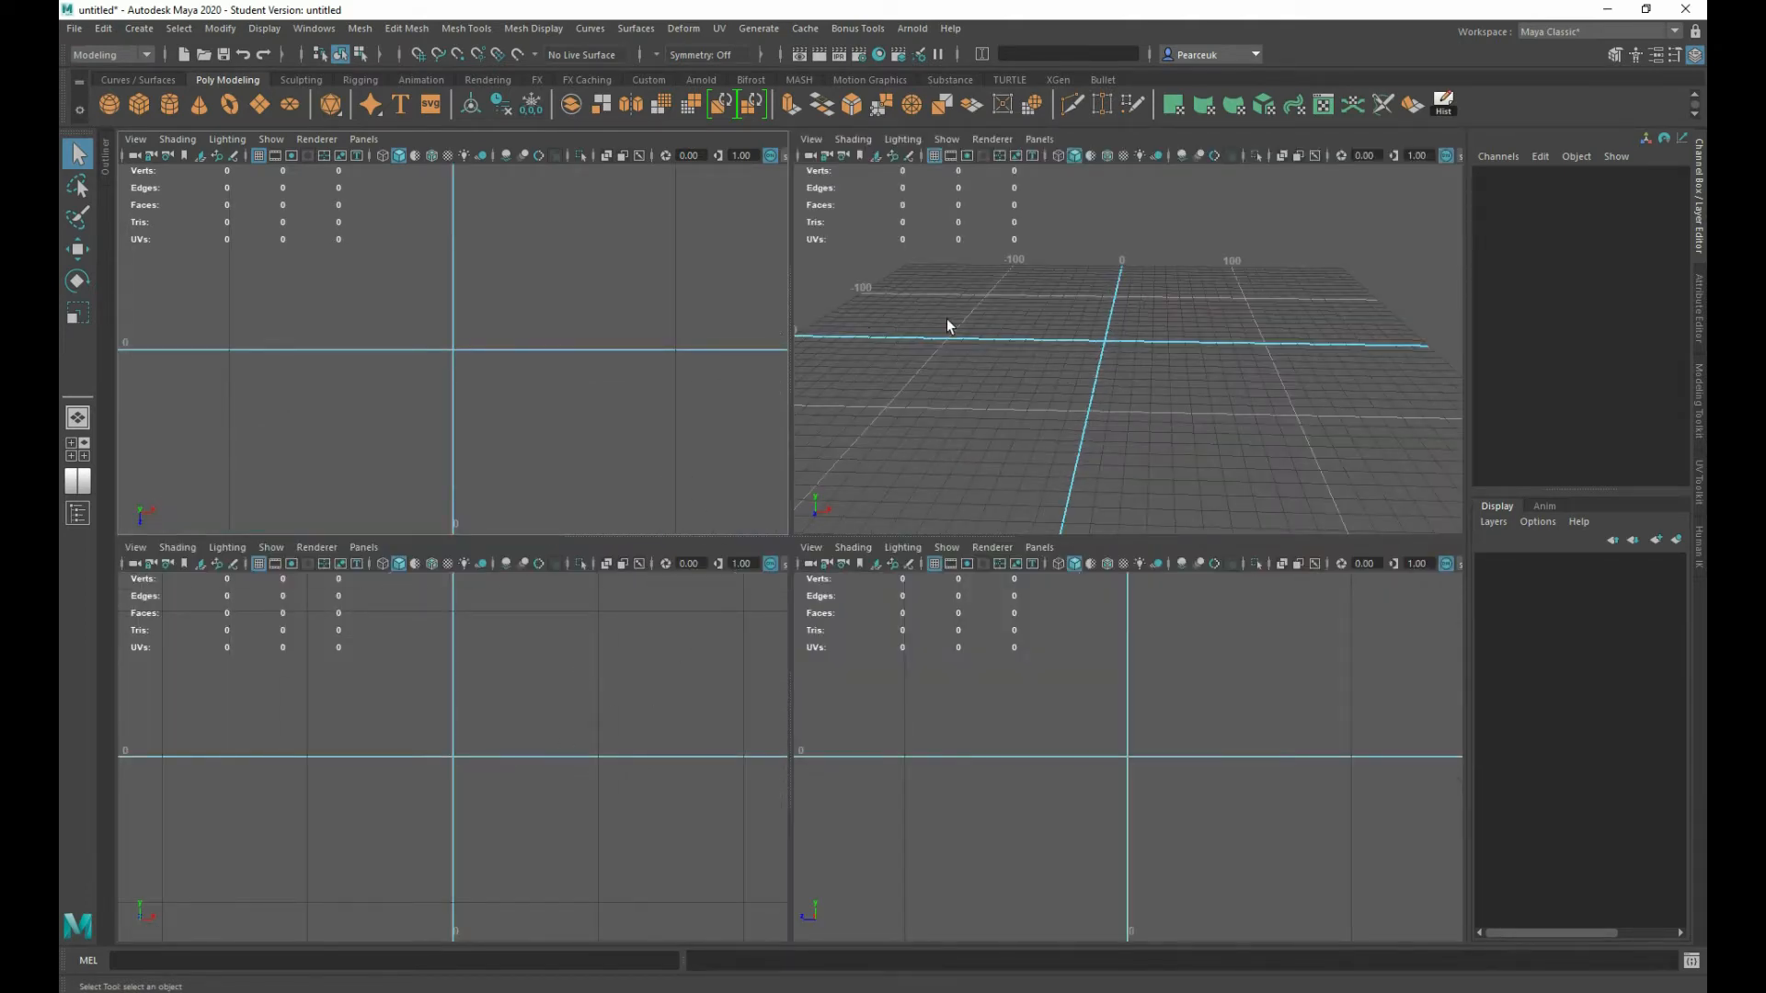
pyautogui.press('space')
pyautogui.press('space')
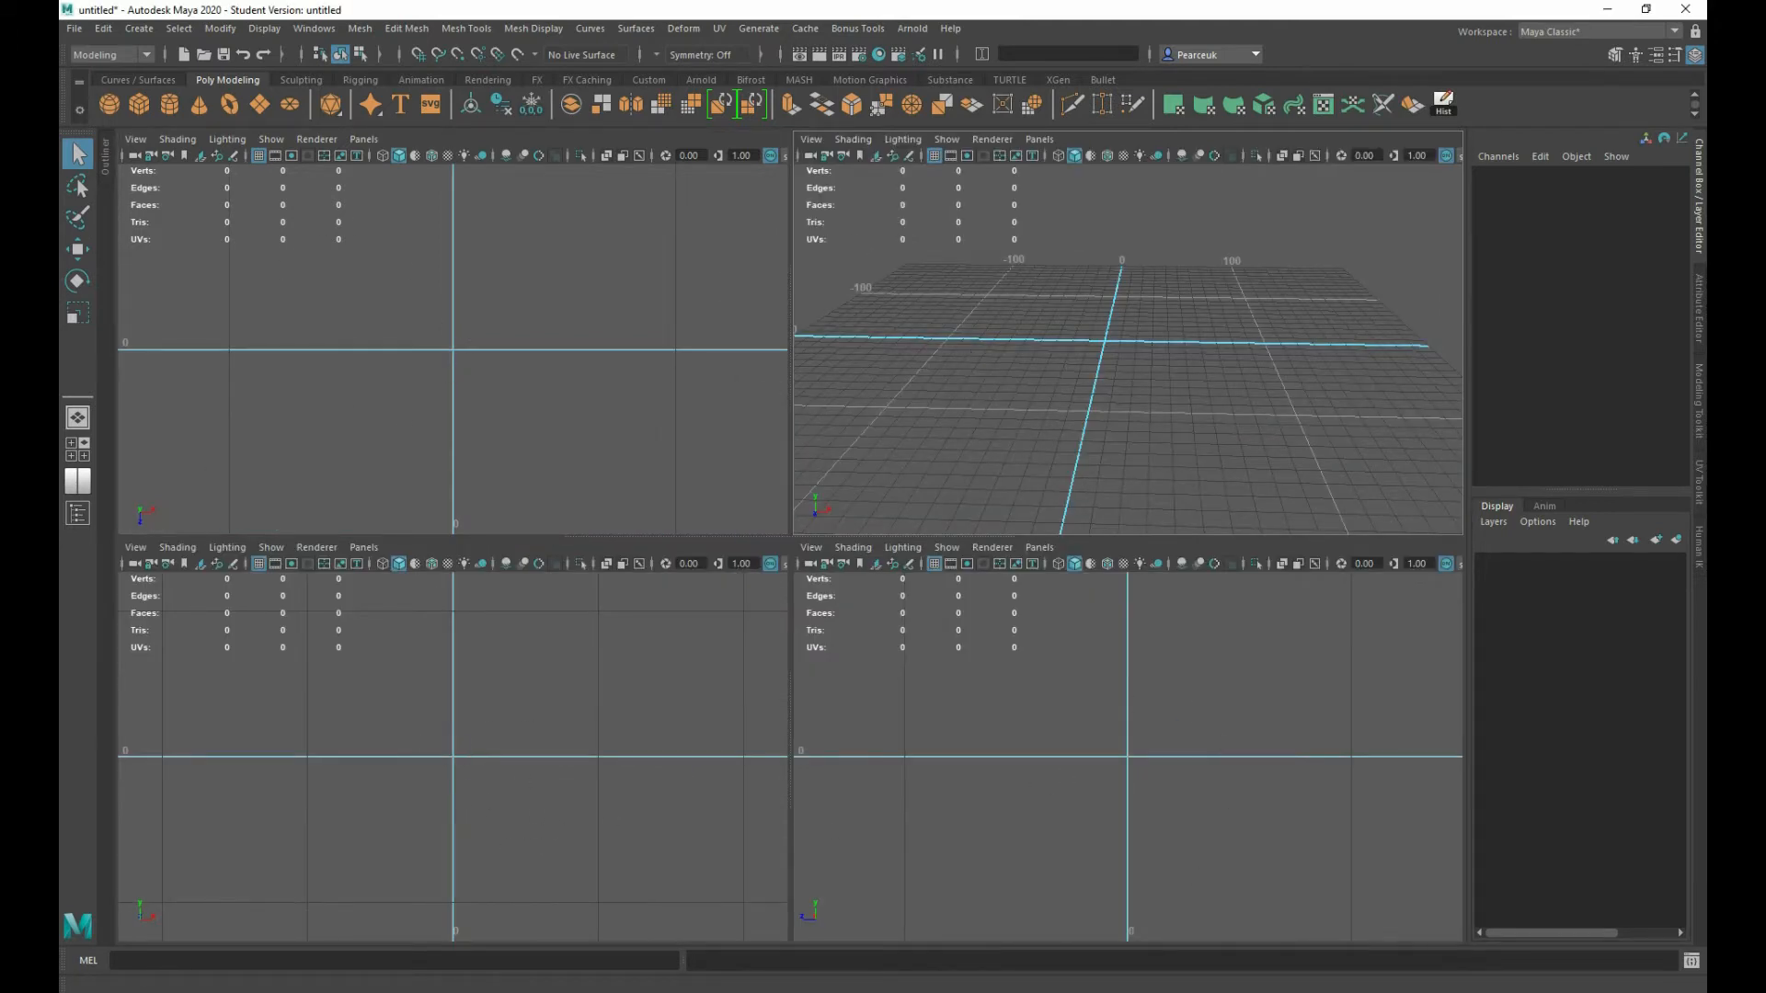
# - Import 1(2).png from the sourceimages folder as an image plane in the top view
pyautogui.click(426, 335)
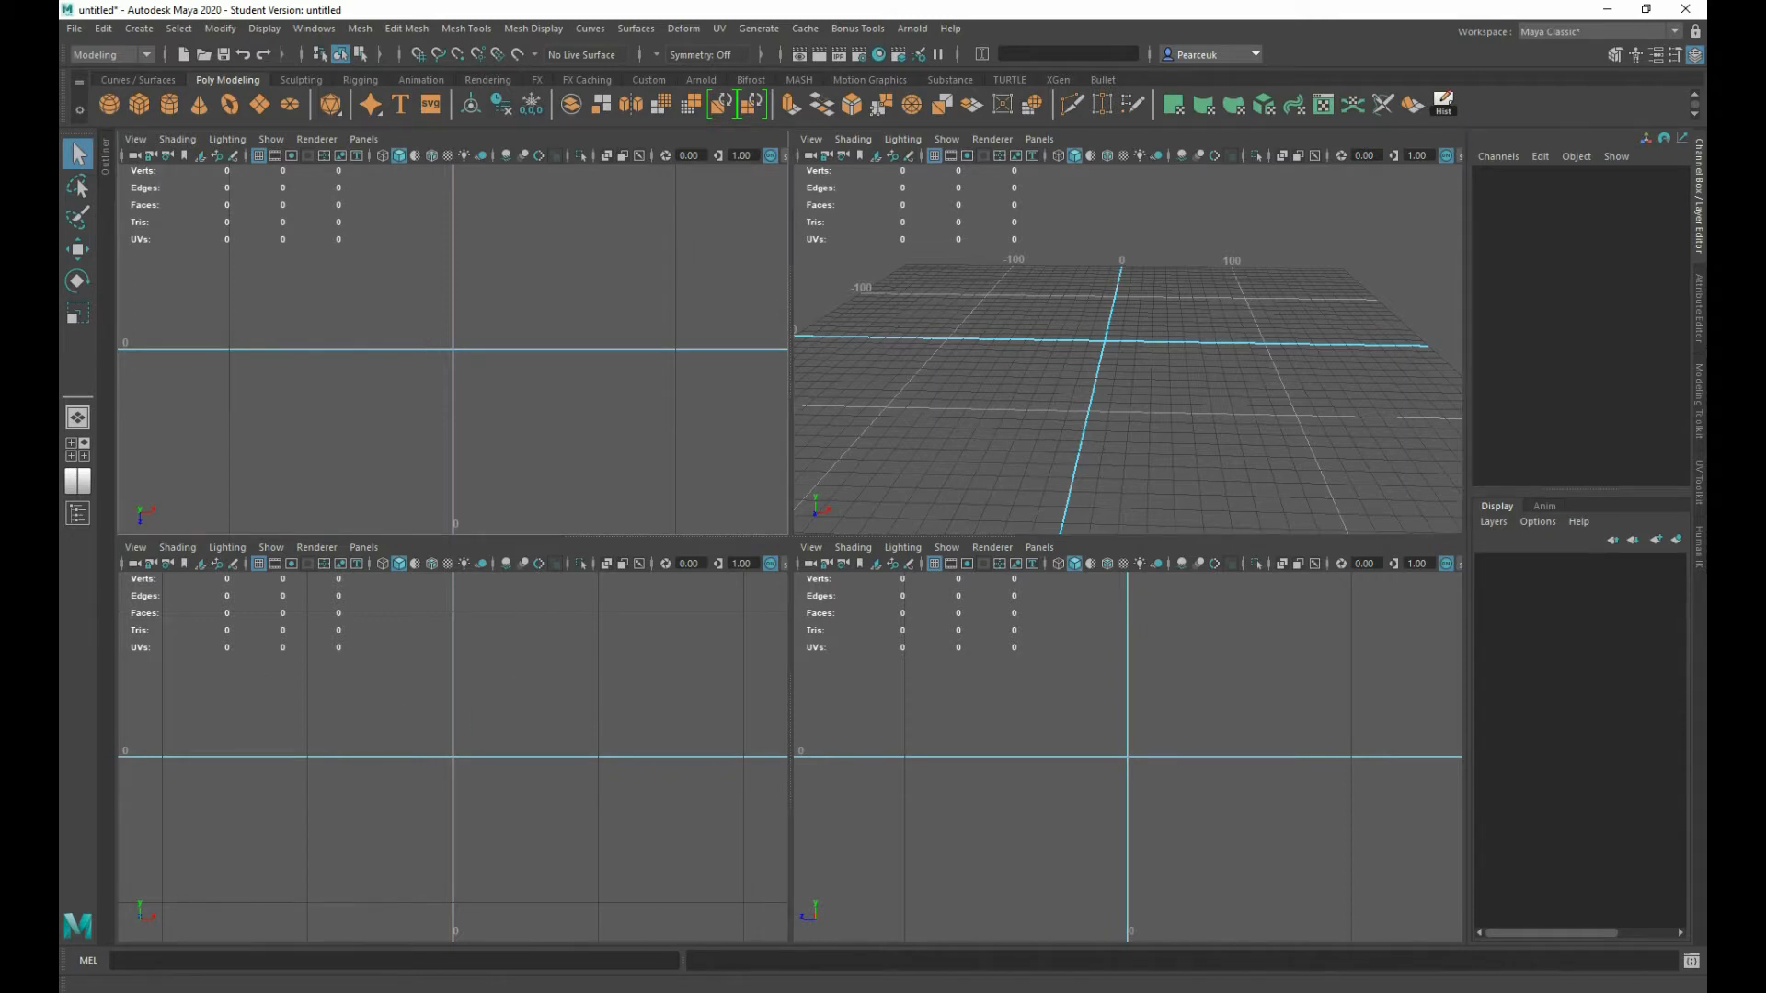
pyautogui.click(140, 143)
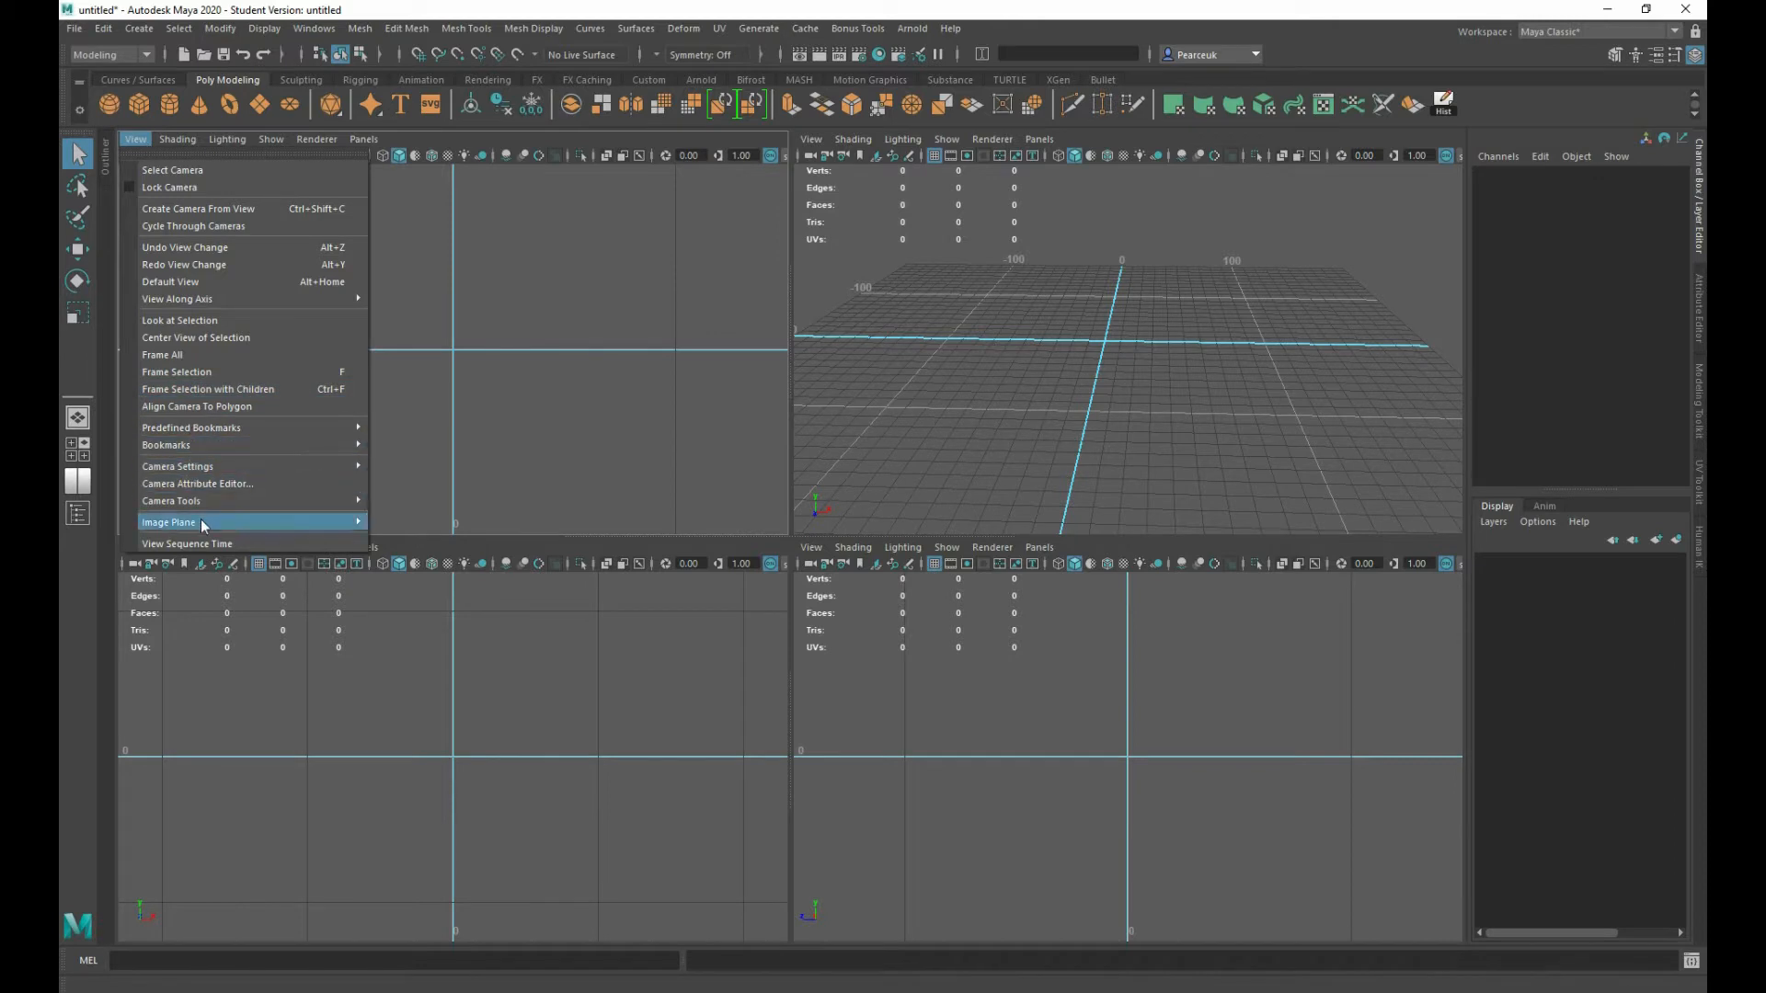
pyautogui.moveTo(203, 525)
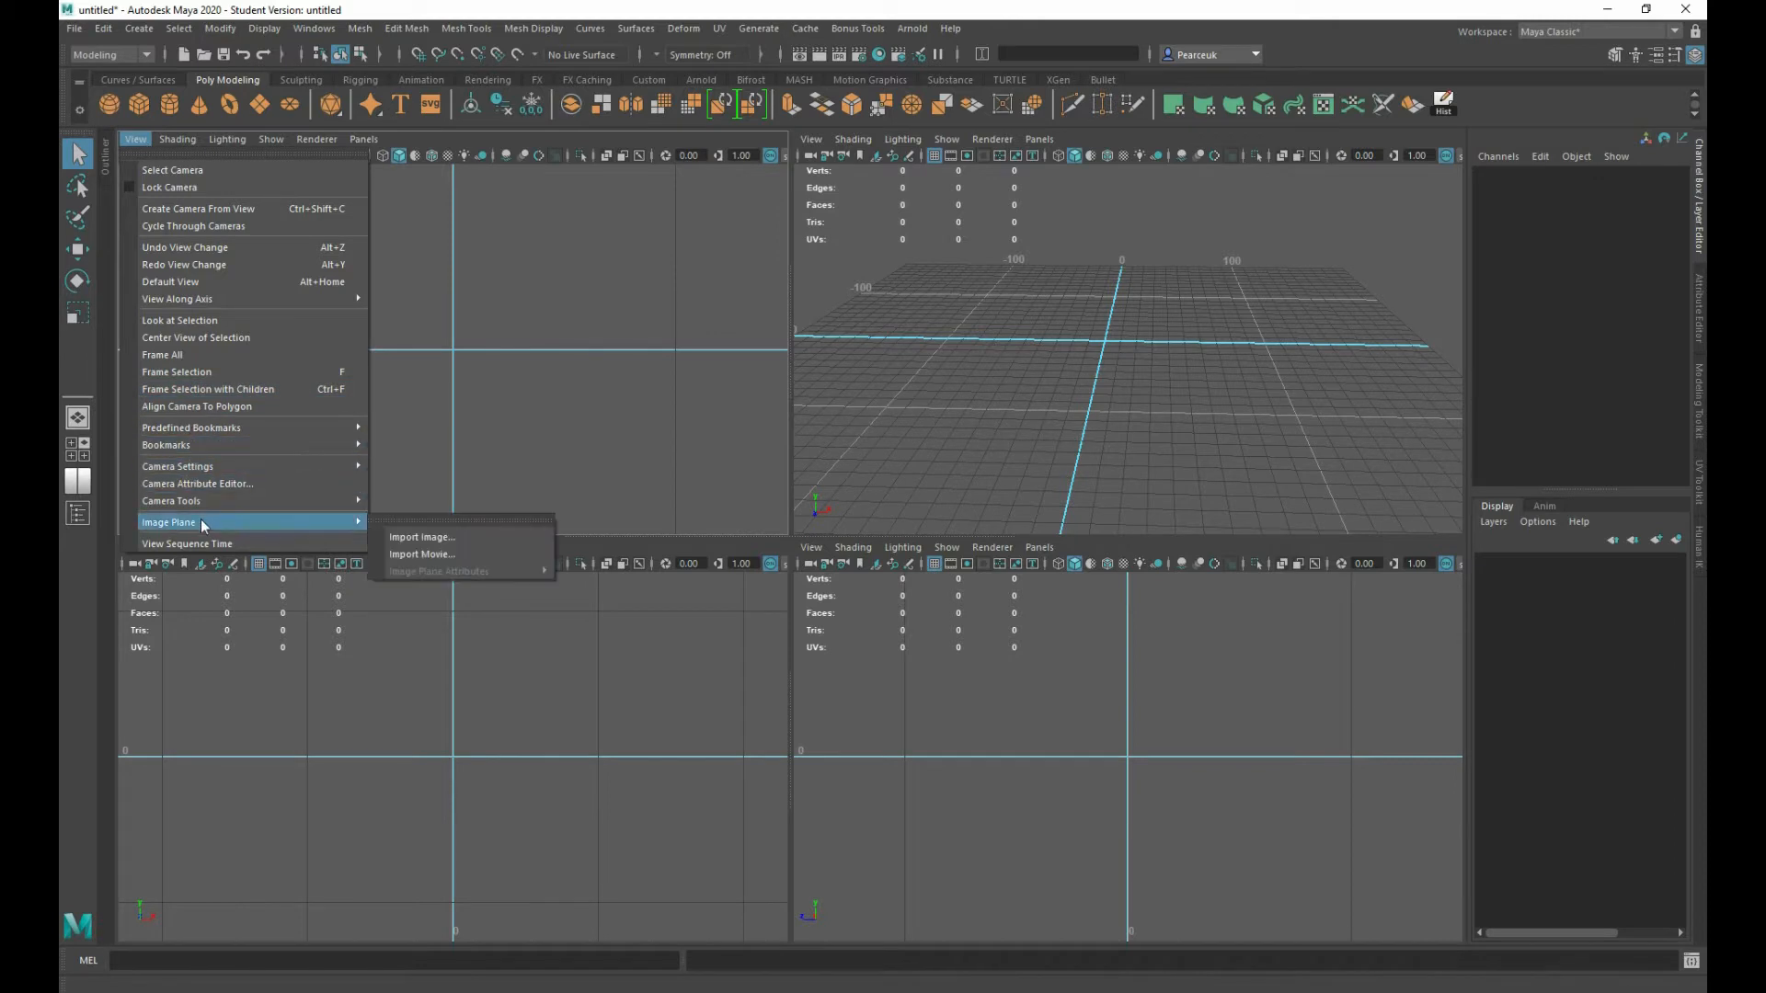
pyautogui.click(441, 540)
pyautogui.scroll(-3, 710, 471)
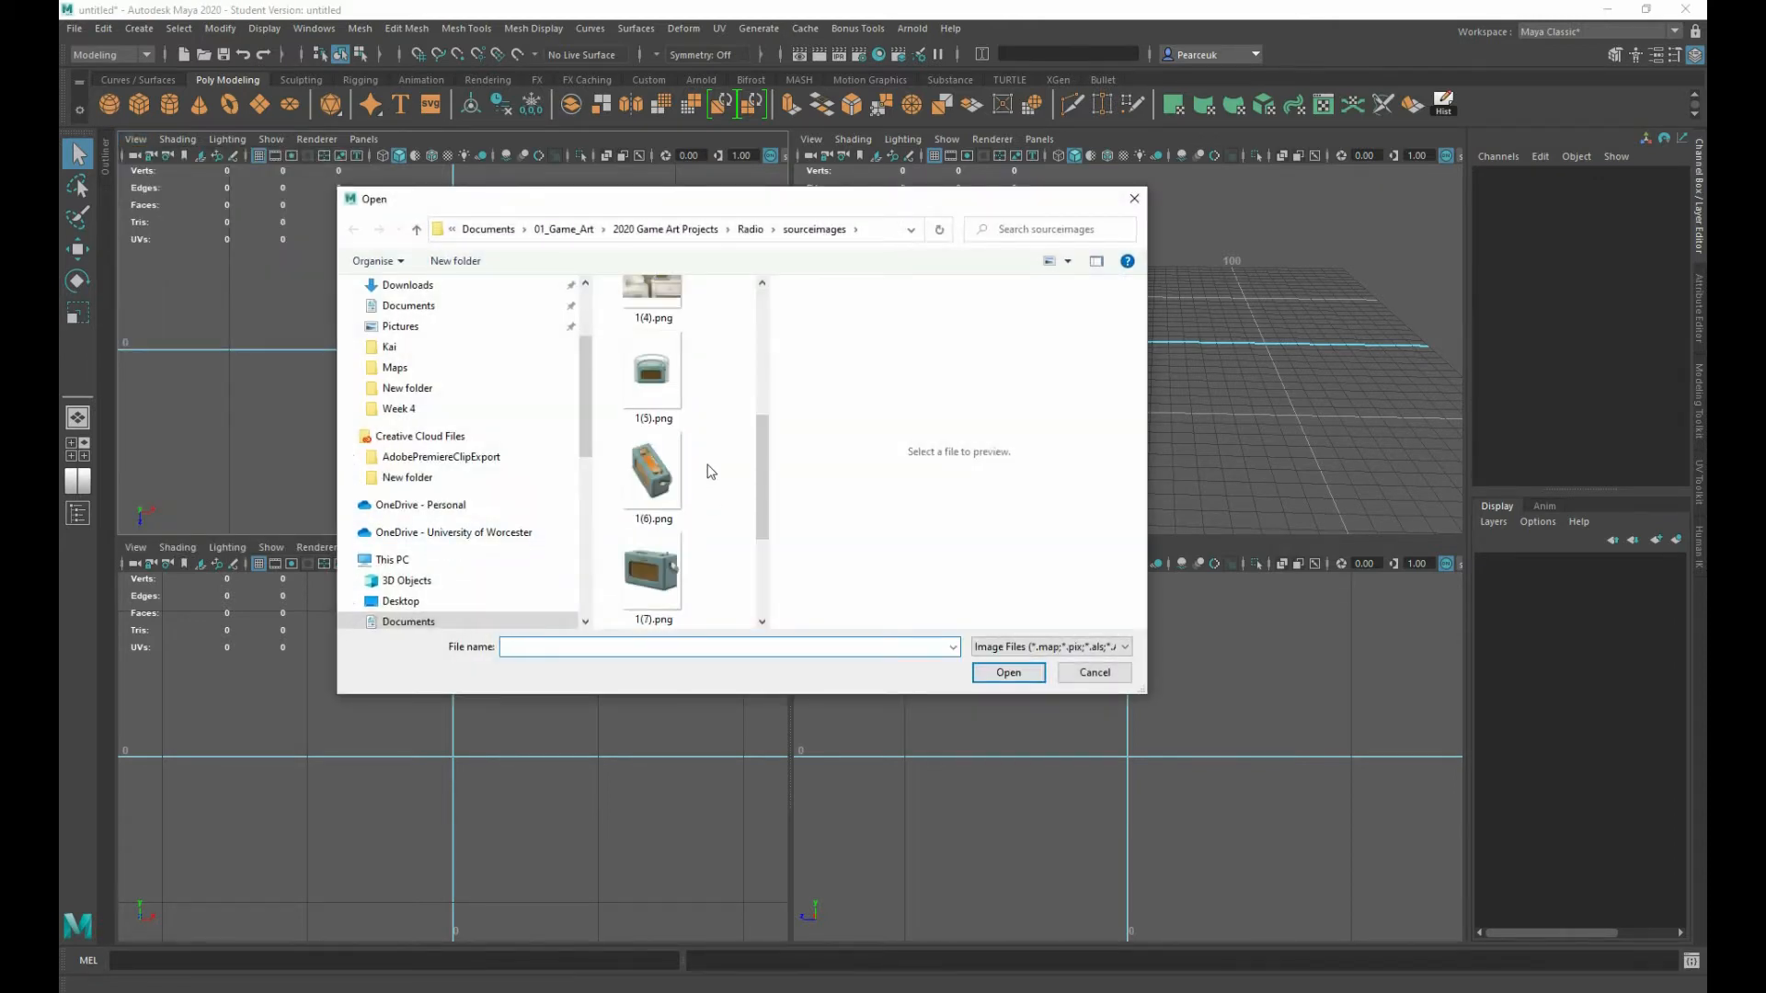
pyautogui.scroll(-2, 711, 471)
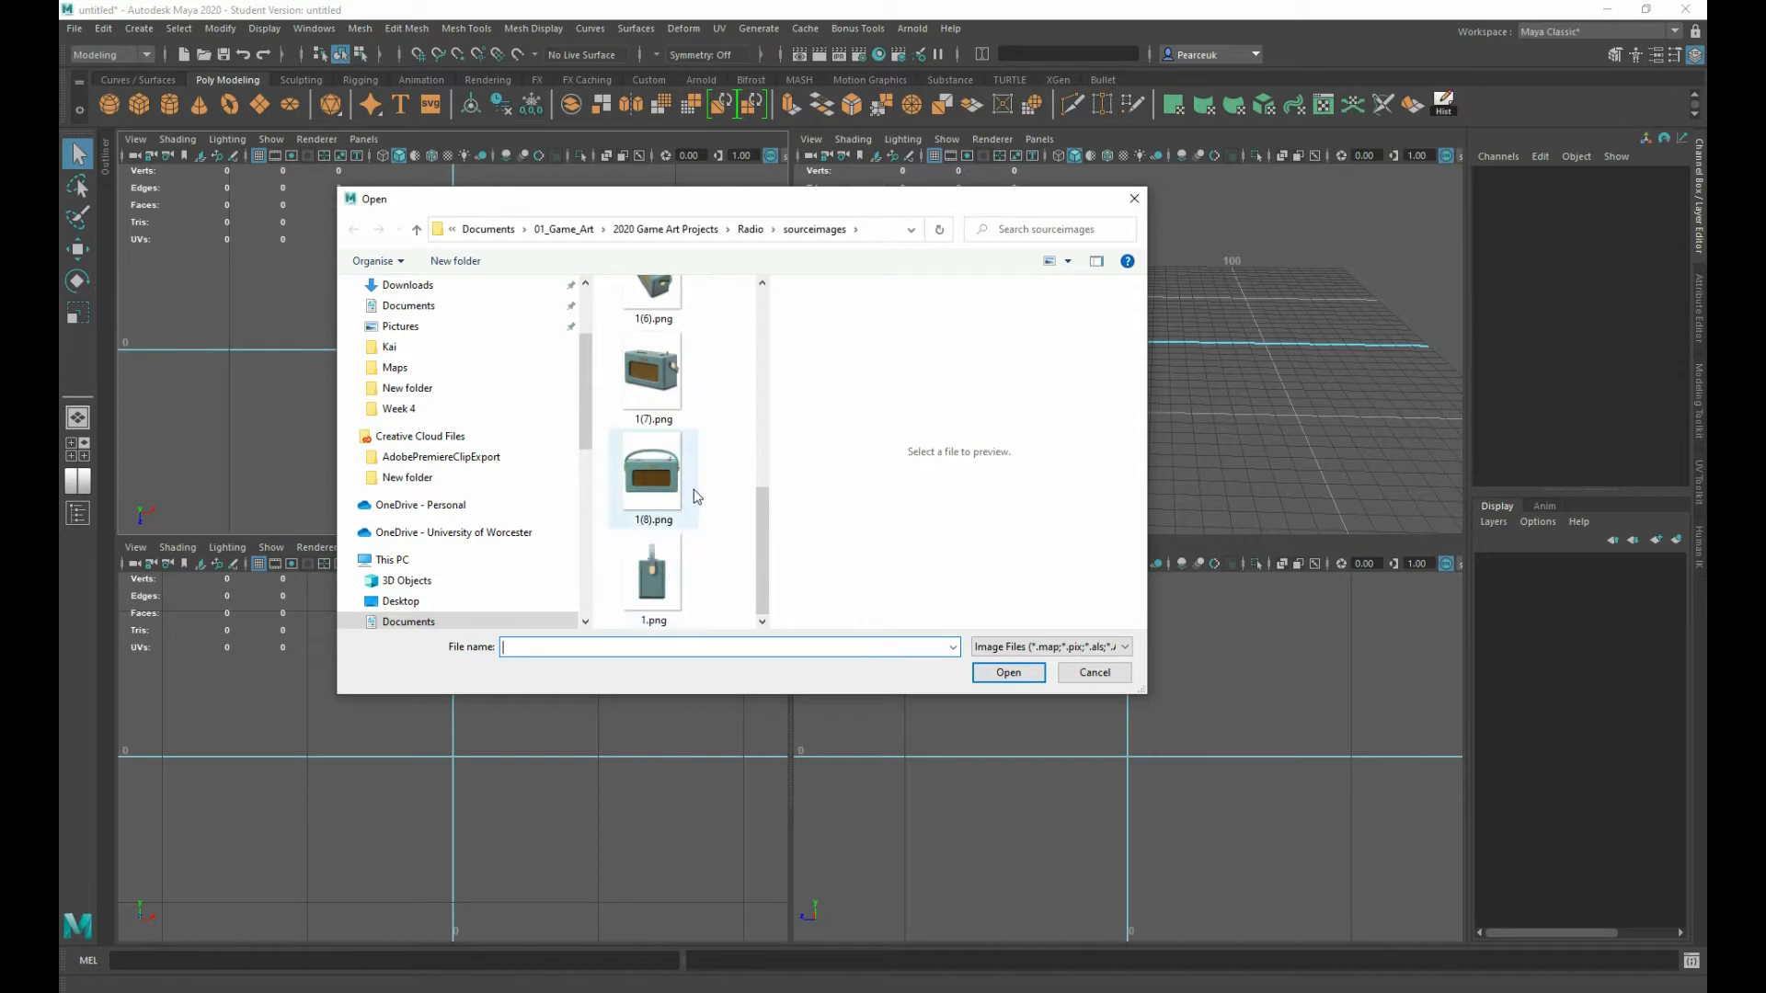
pyautogui.moveTo(765, 539); pyautogui.dragTo(740, 329)
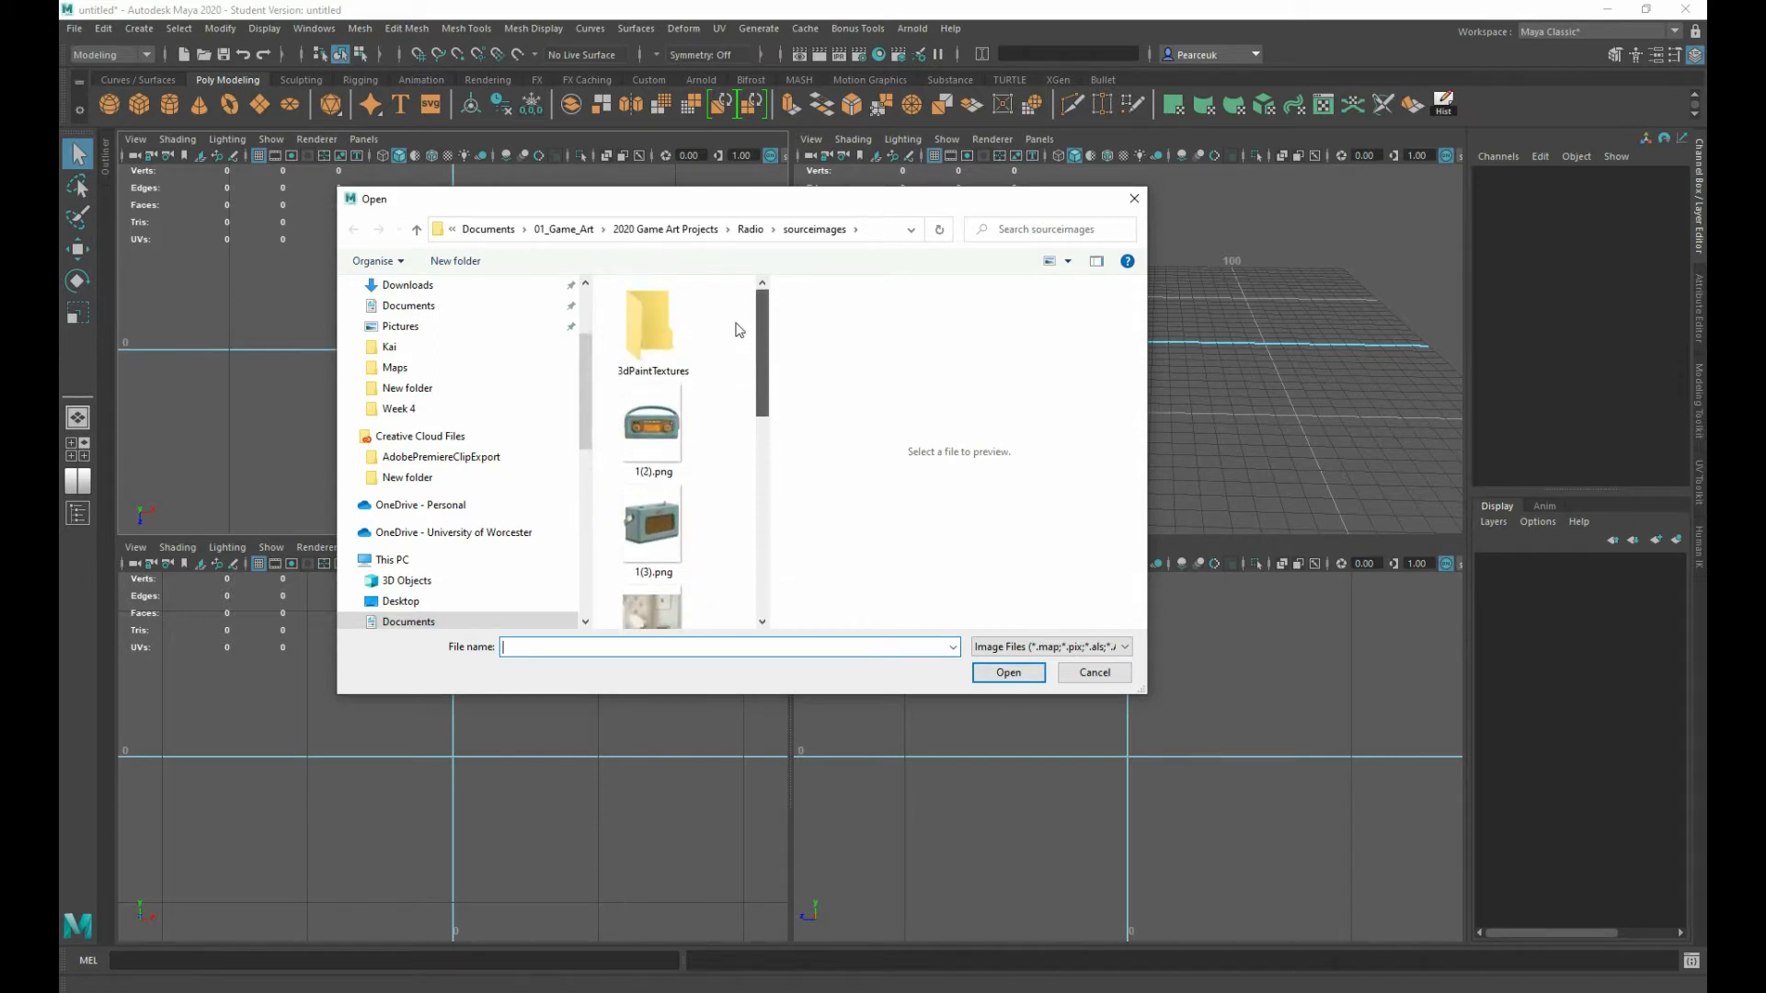
pyautogui.click(655, 431)
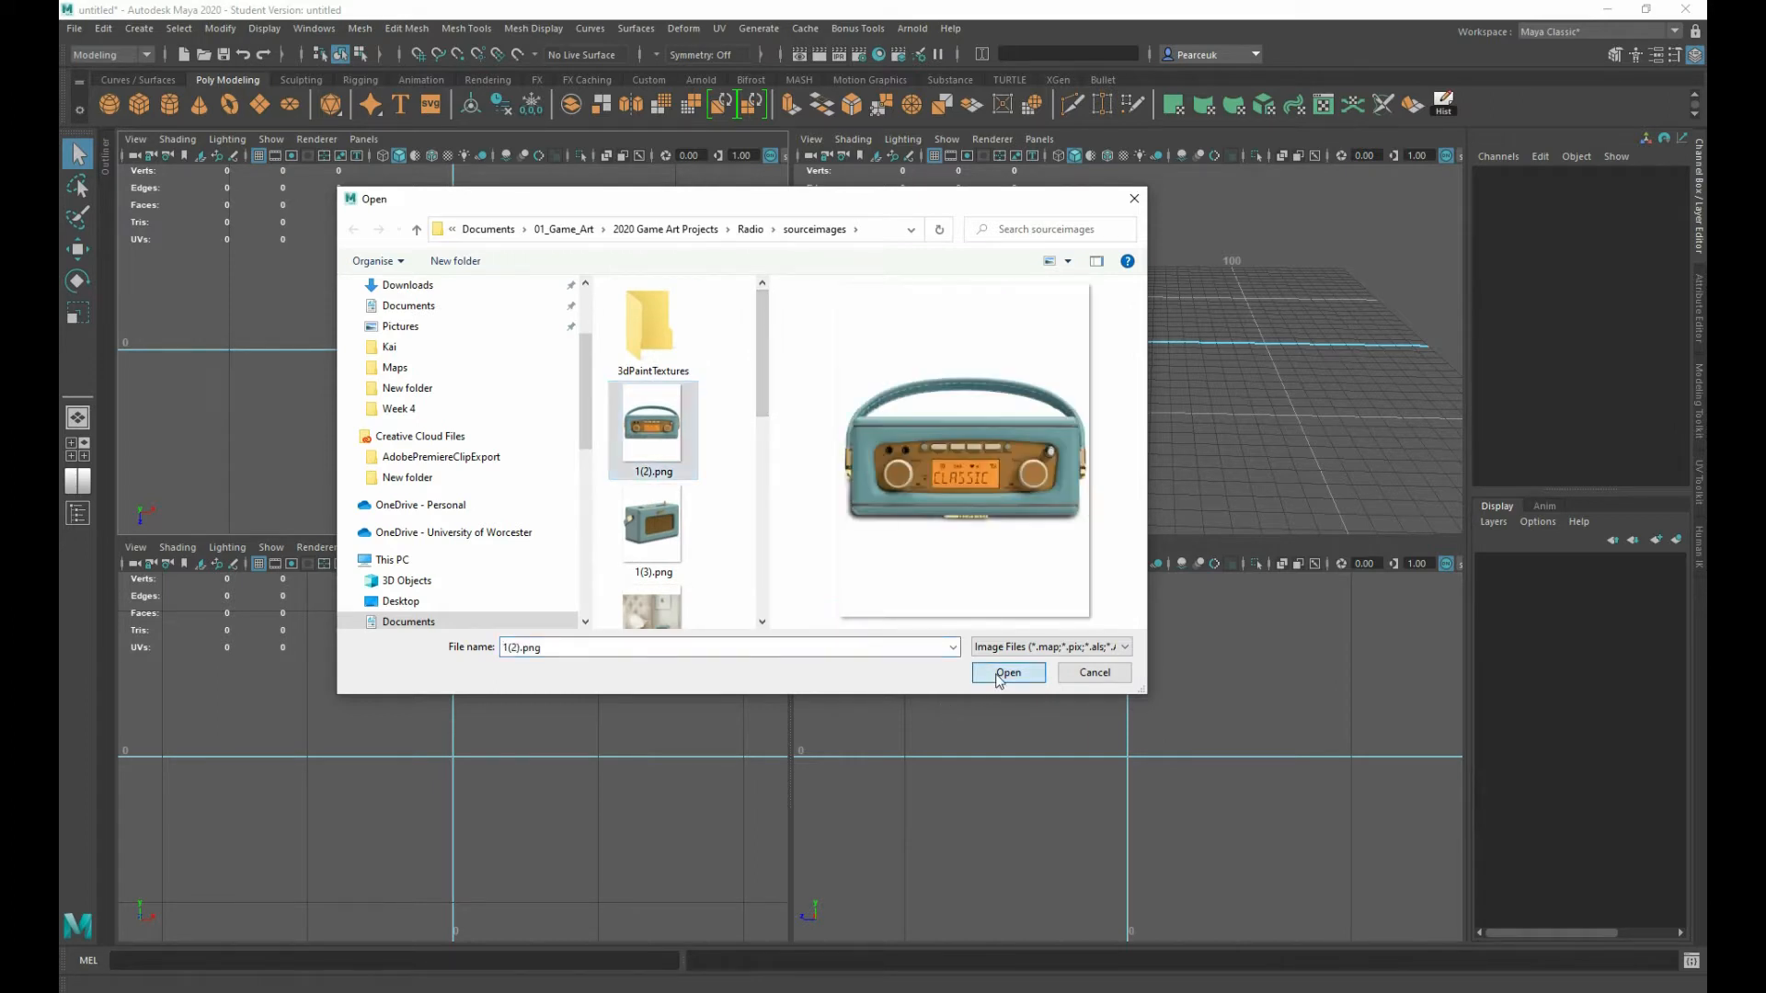
pyautogui.click(1005, 672)
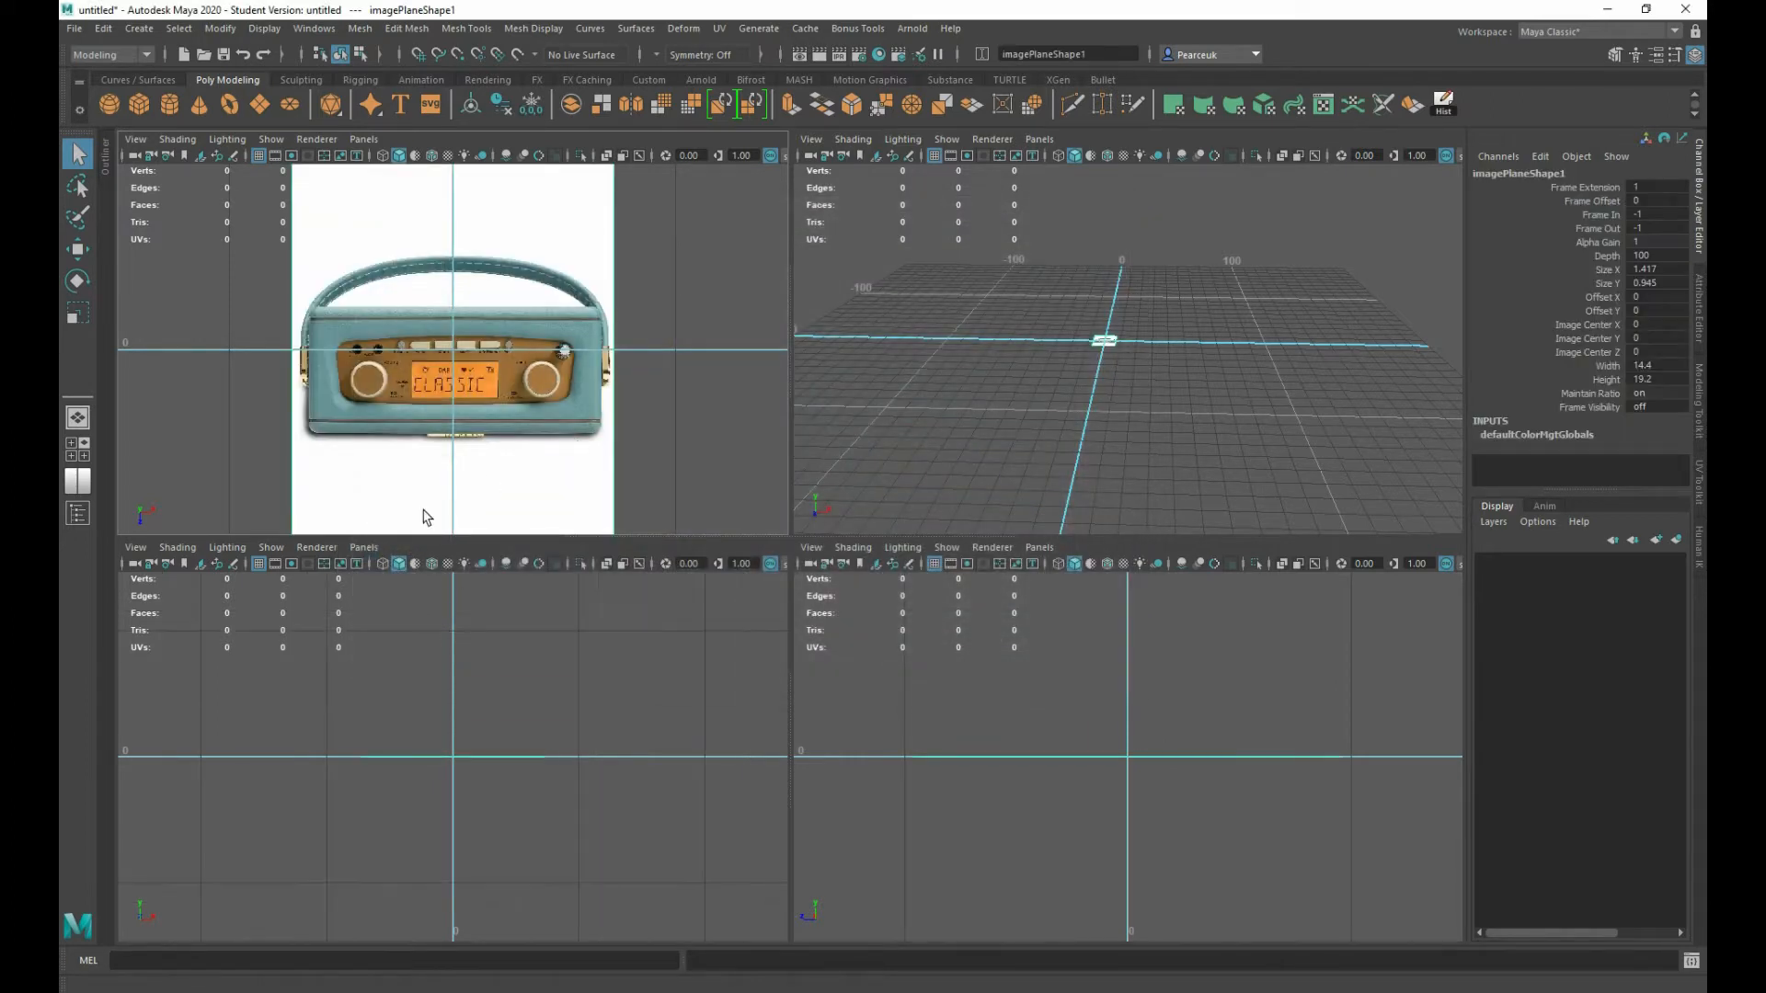
pyautogui.scroll(-3, 641, 395)
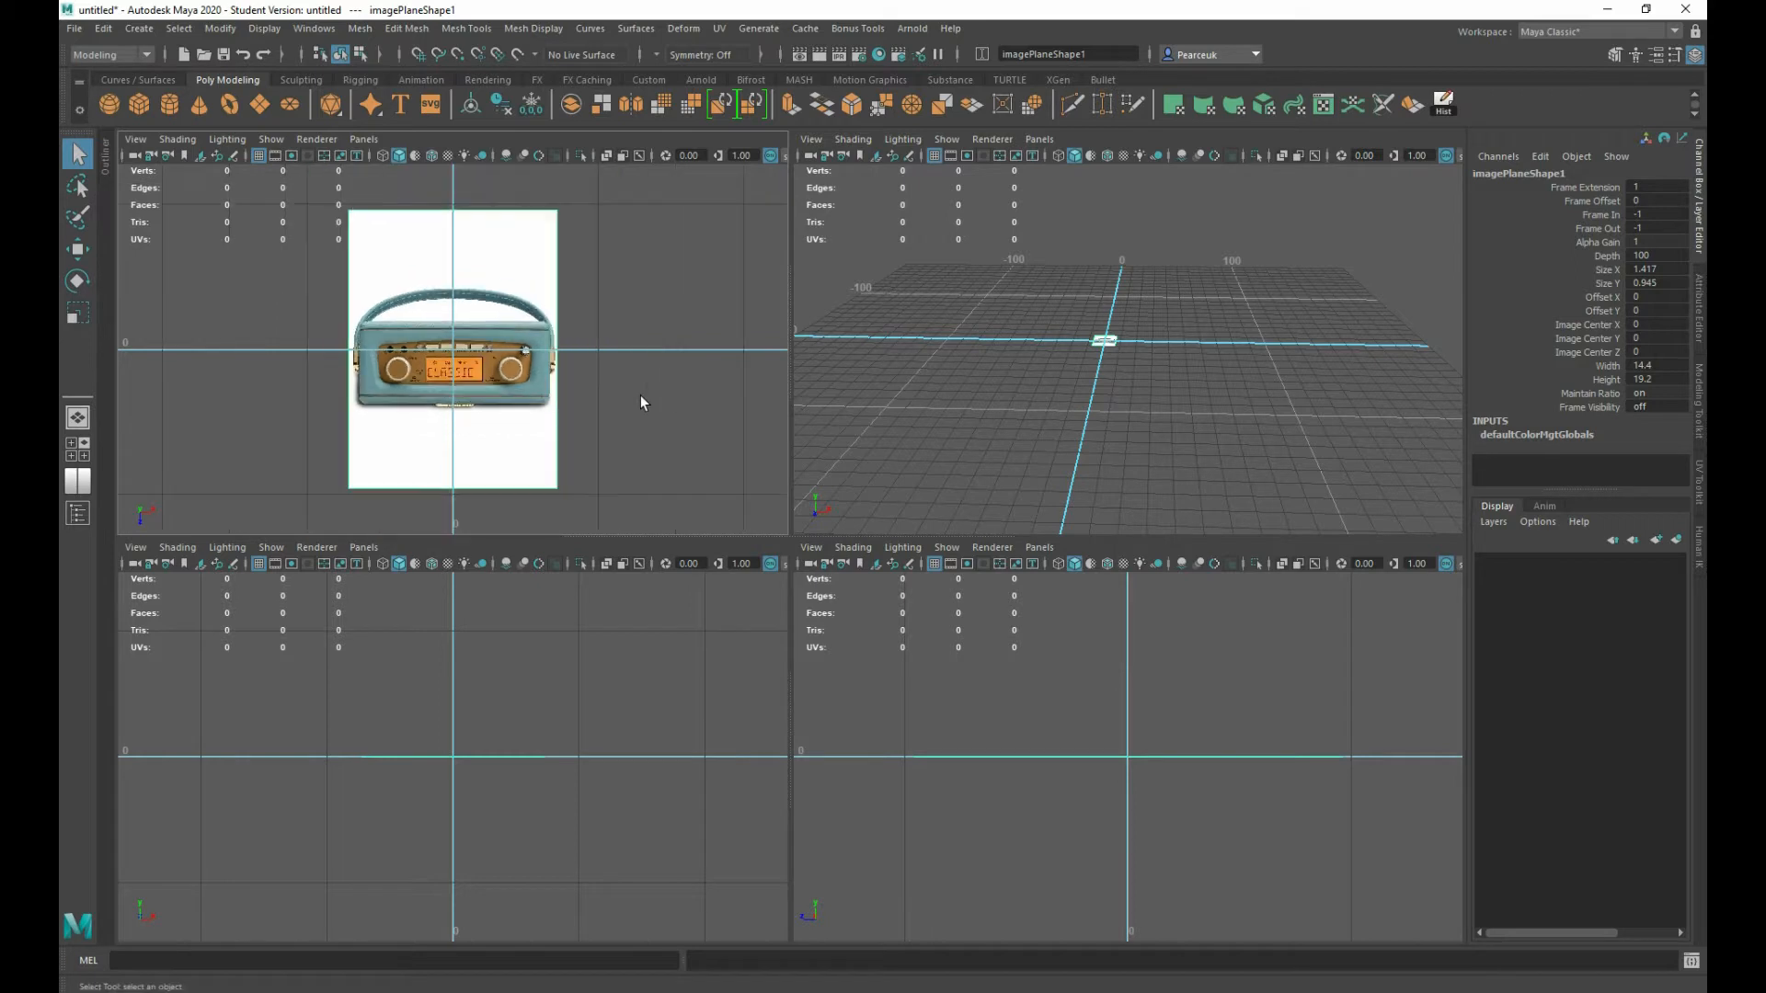
pyautogui.scroll(2, 640, 395)
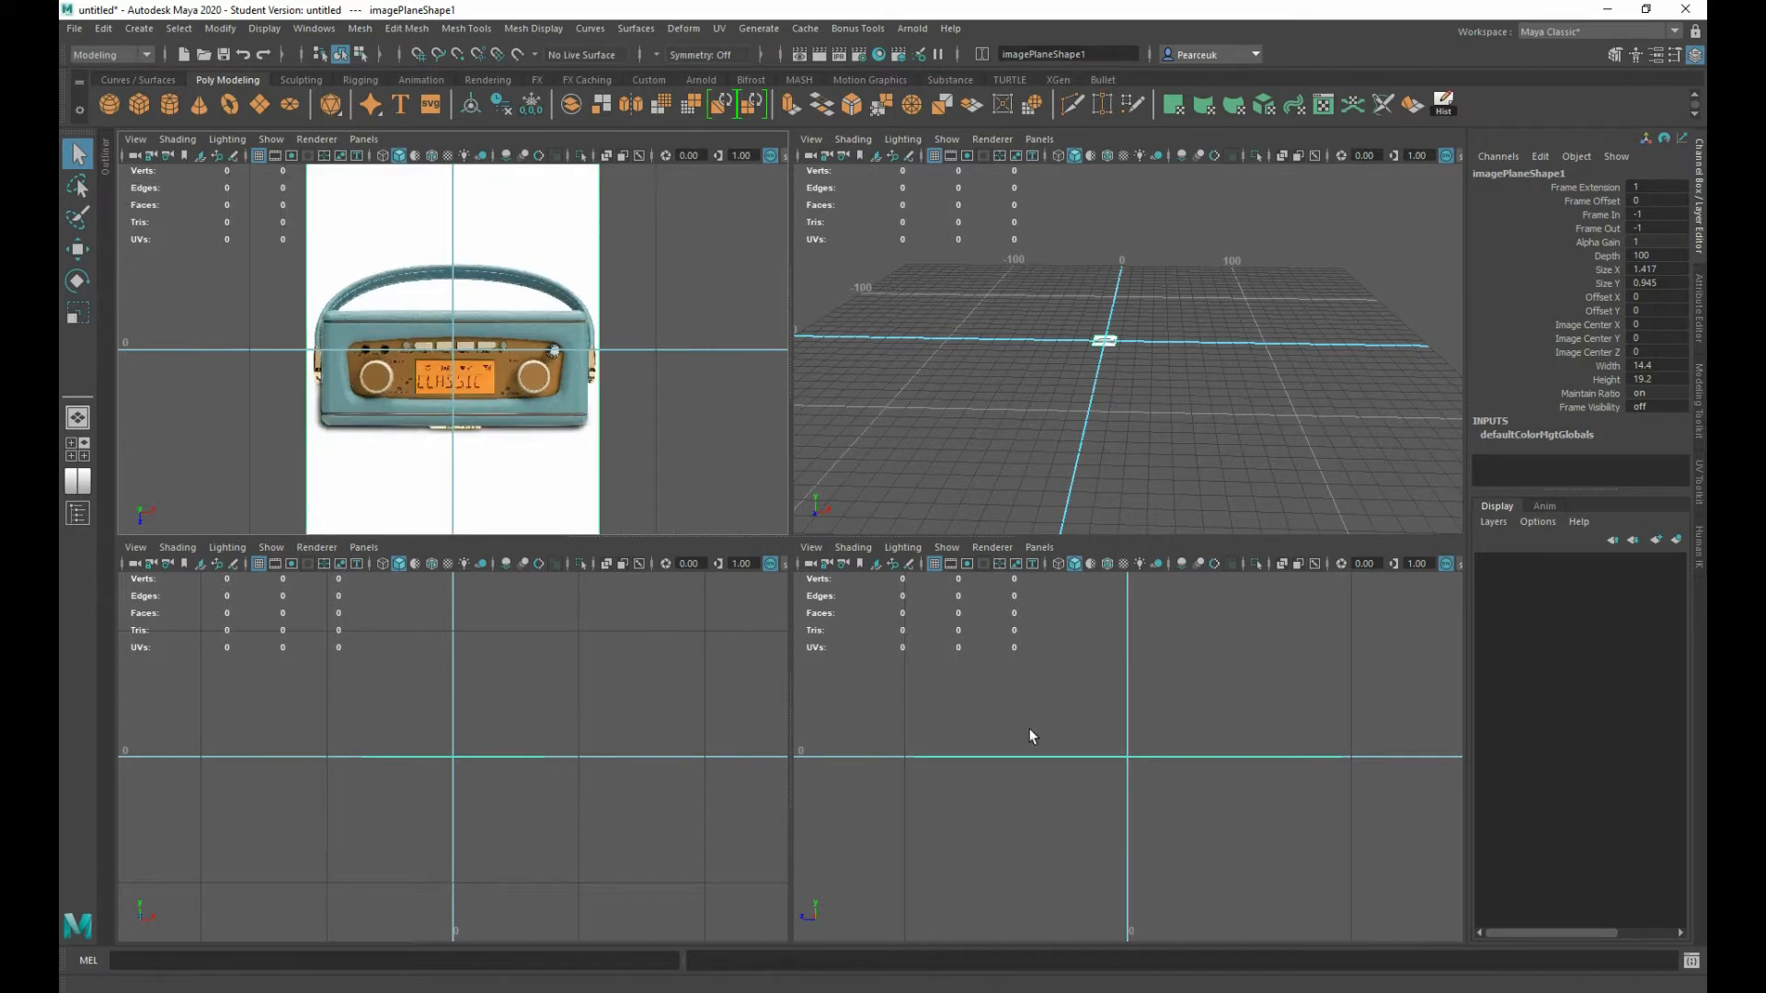
# - Import 1(8).png from the sourceimages folder as an image plane in the front view
pyautogui.click(1079, 757)
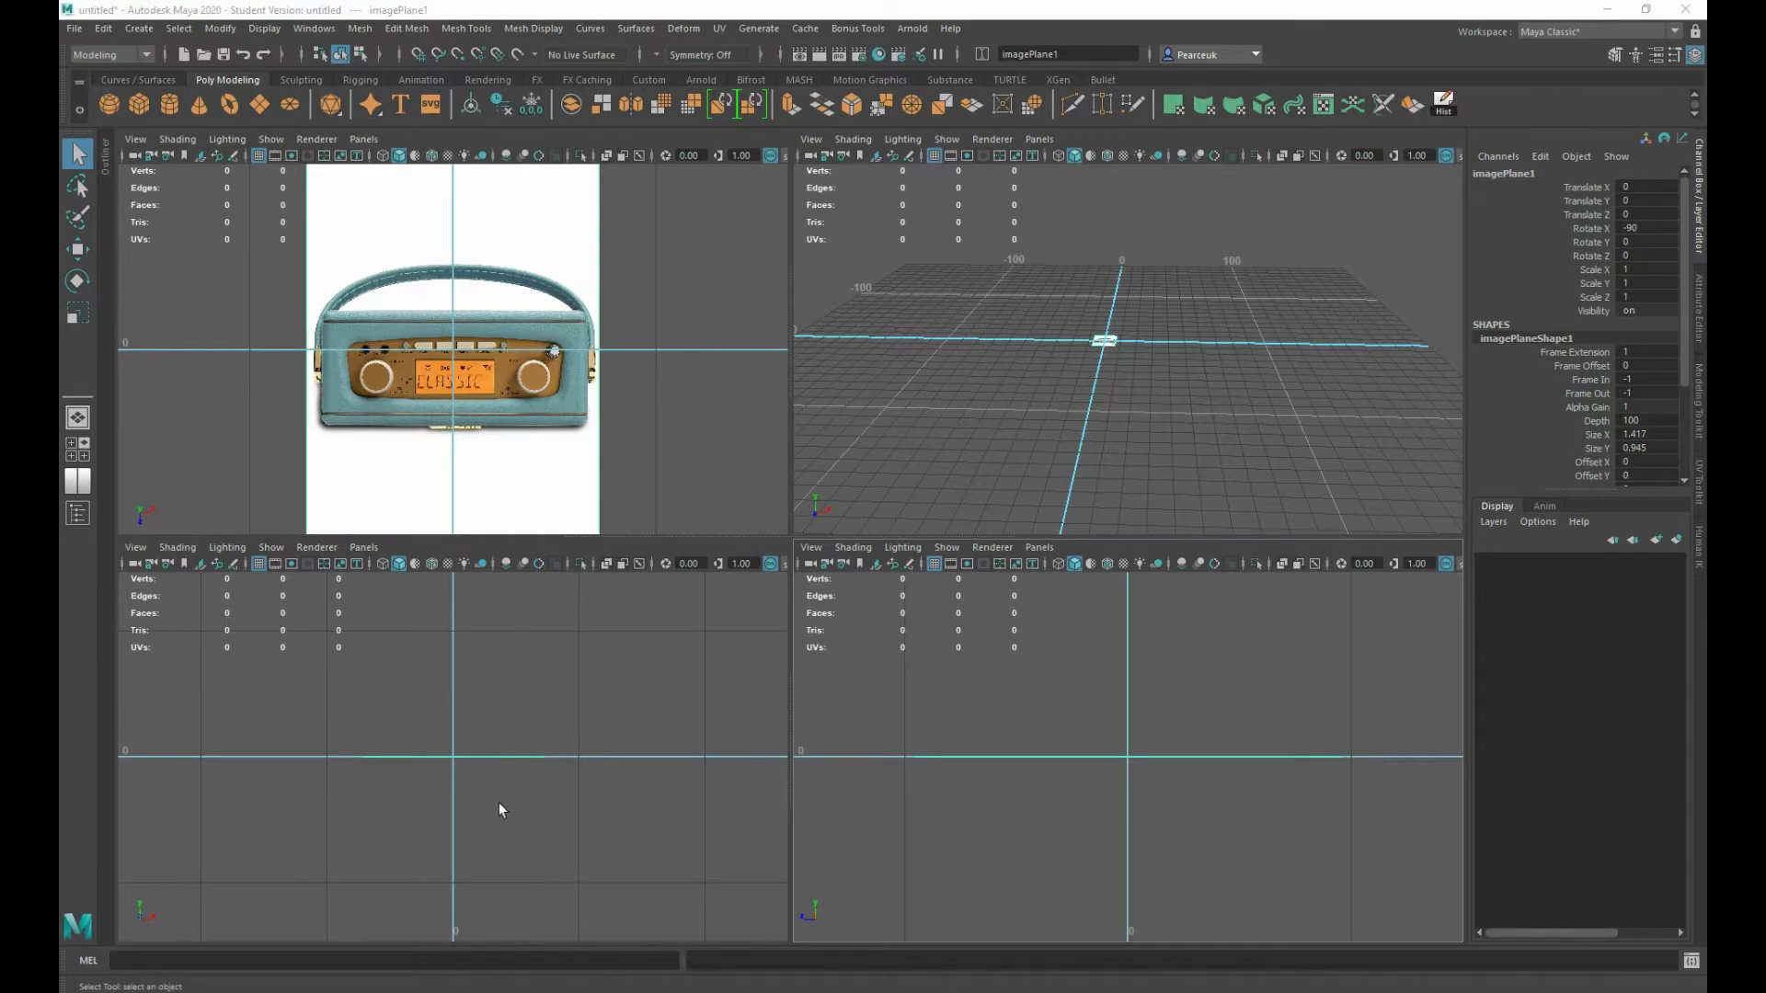
pyautogui.click(135, 547)
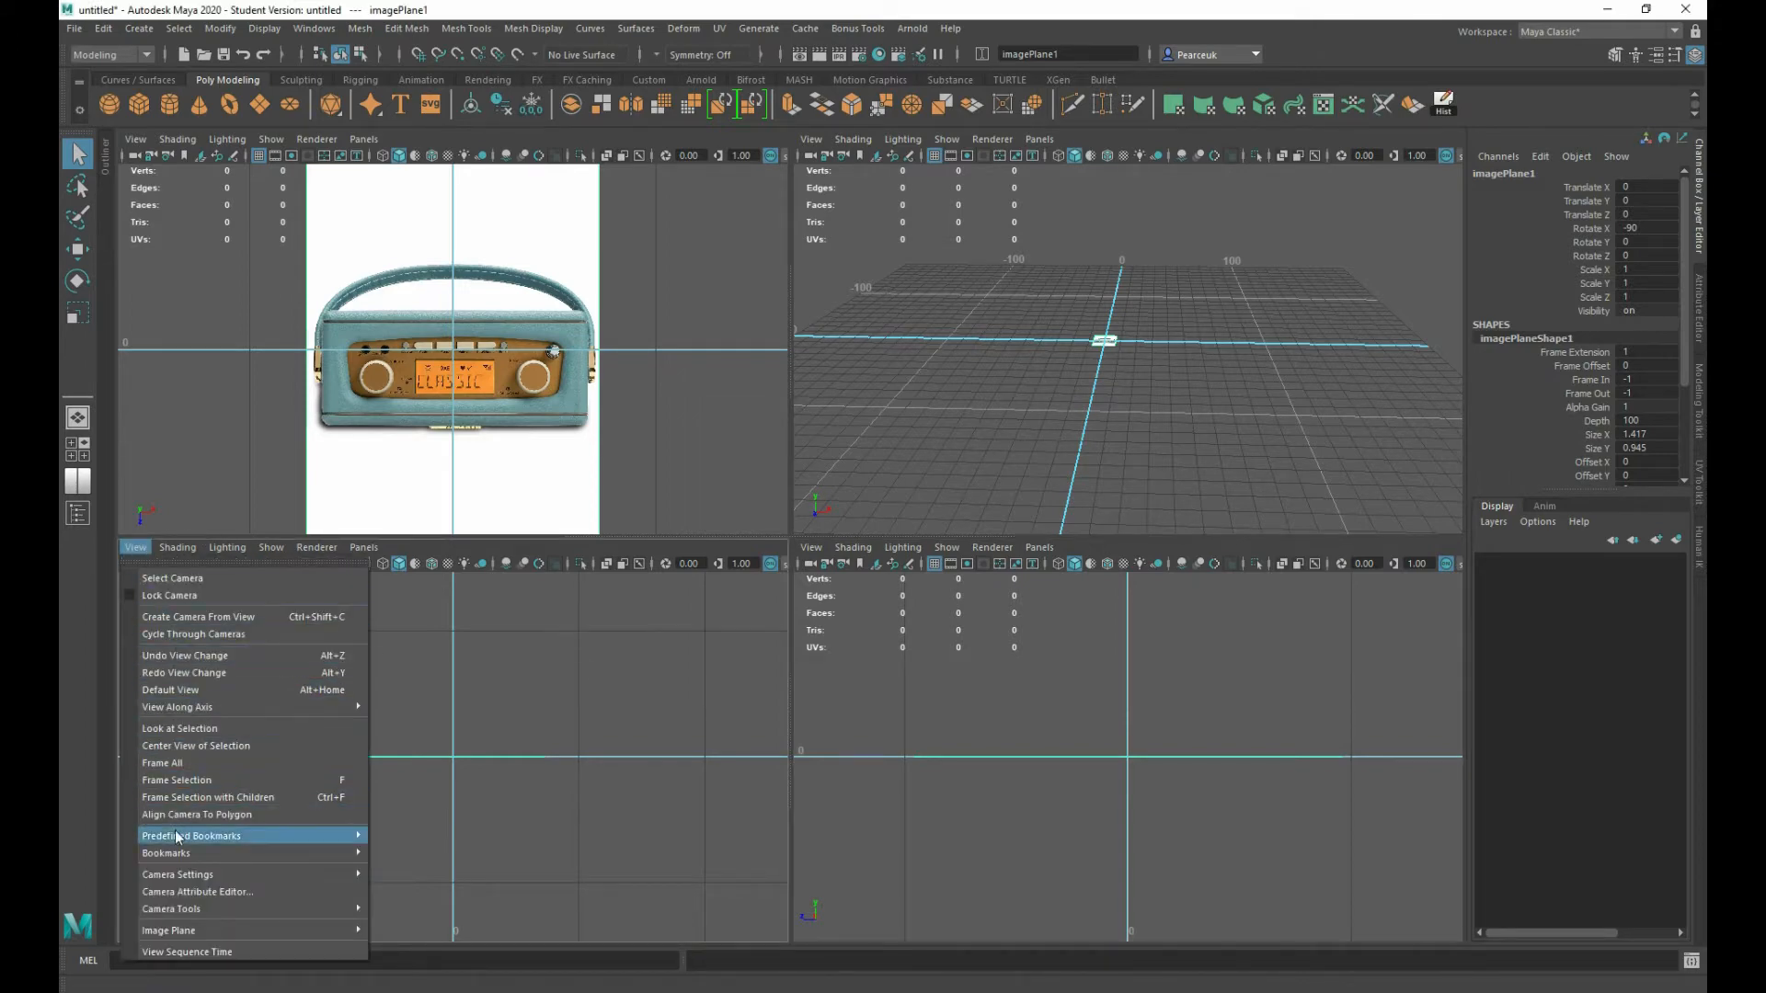
pyautogui.moveTo(188, 931)
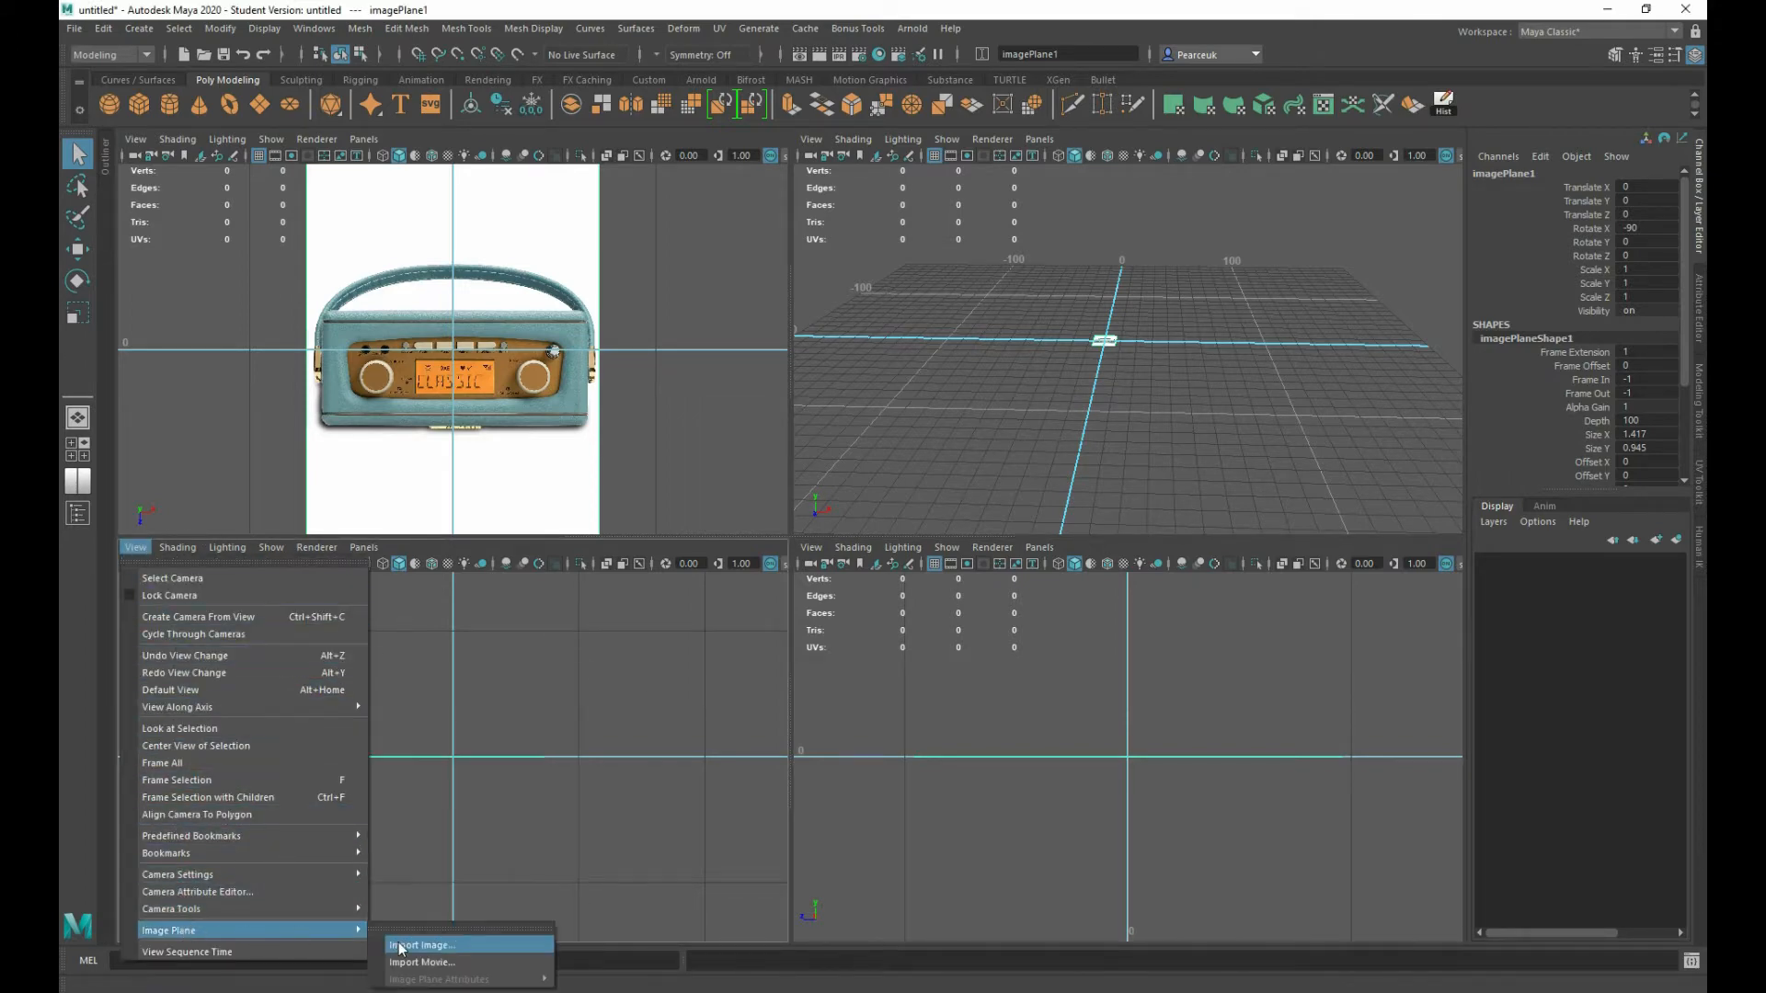
pyautogui.click(400, 947)
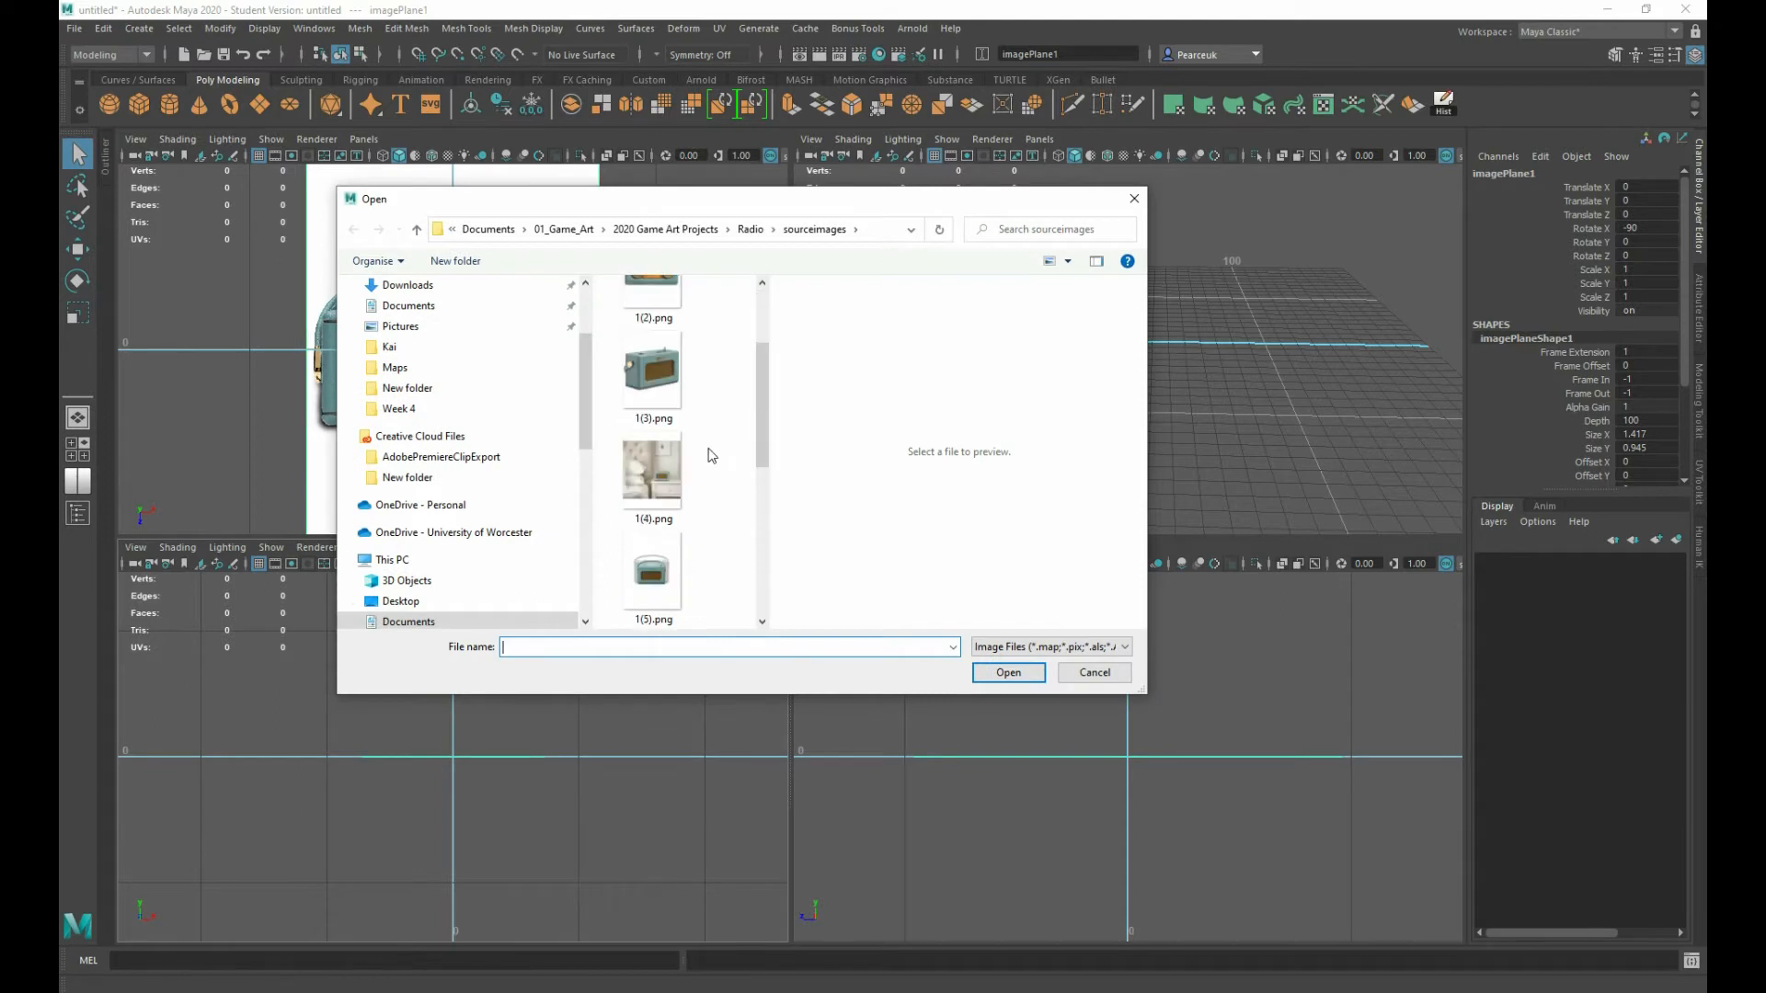
pyautogui.scroll(-2, 708, 455)
pyautogui.click(651, 387)
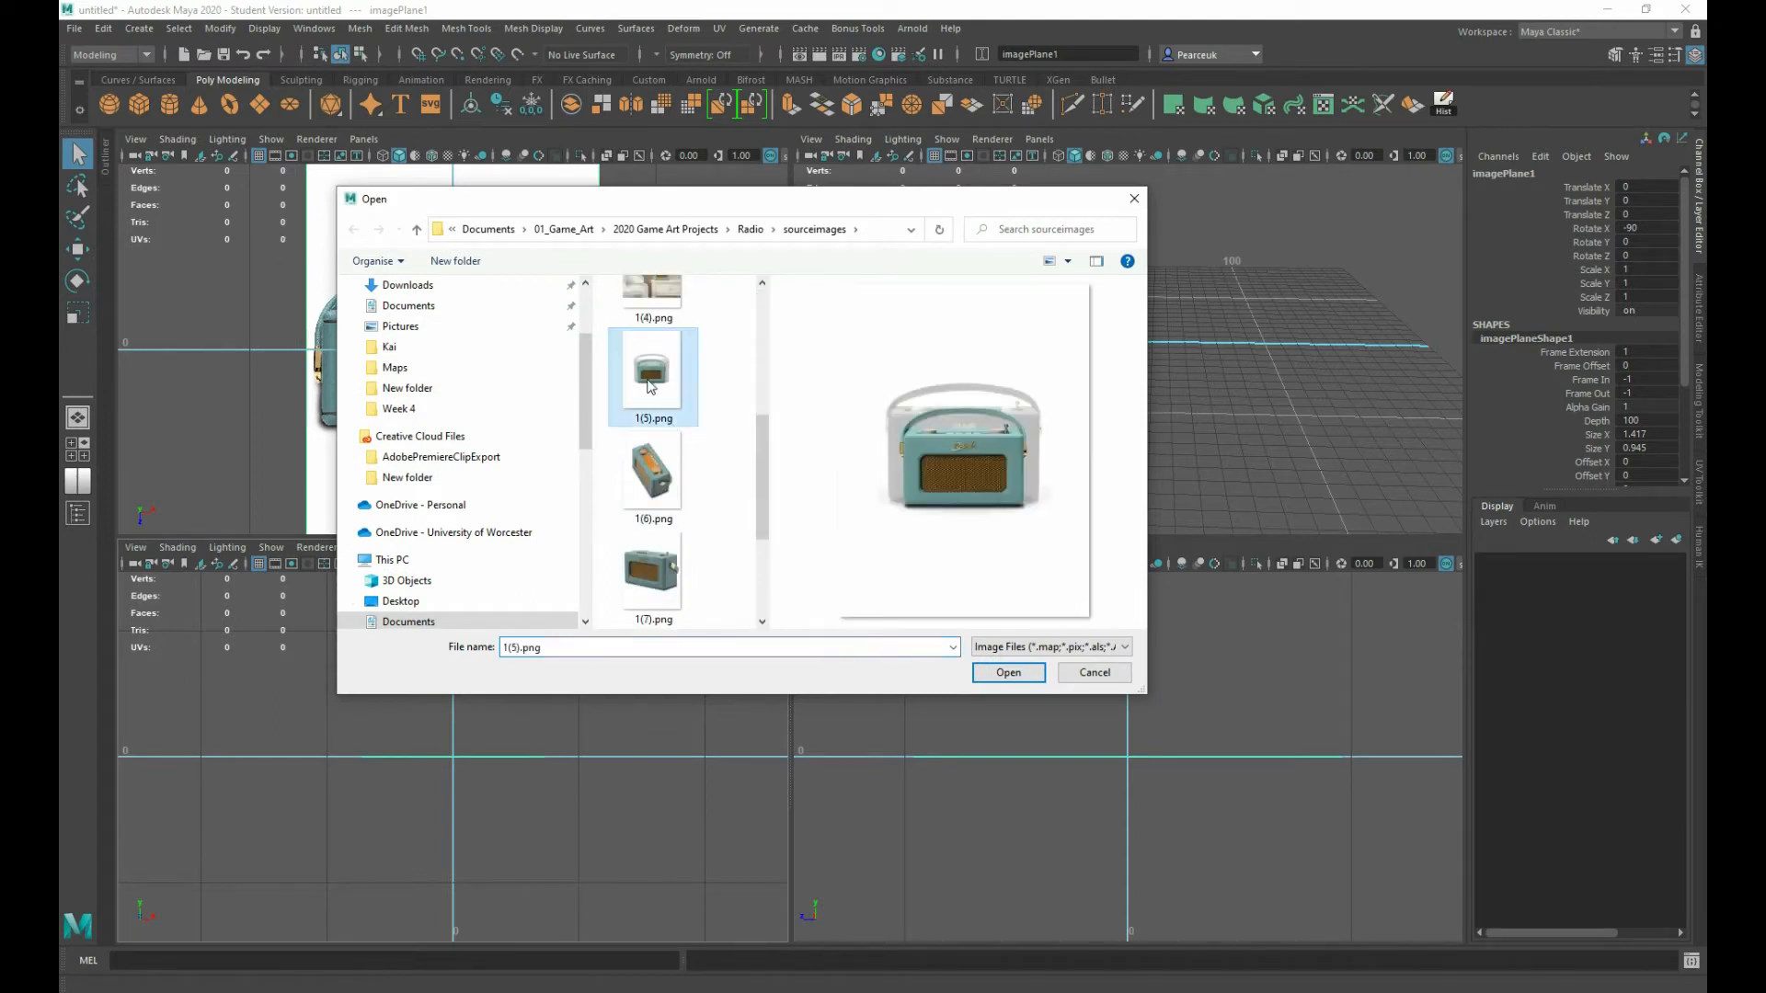
pyautogui.scroll(-2, 643, 588)
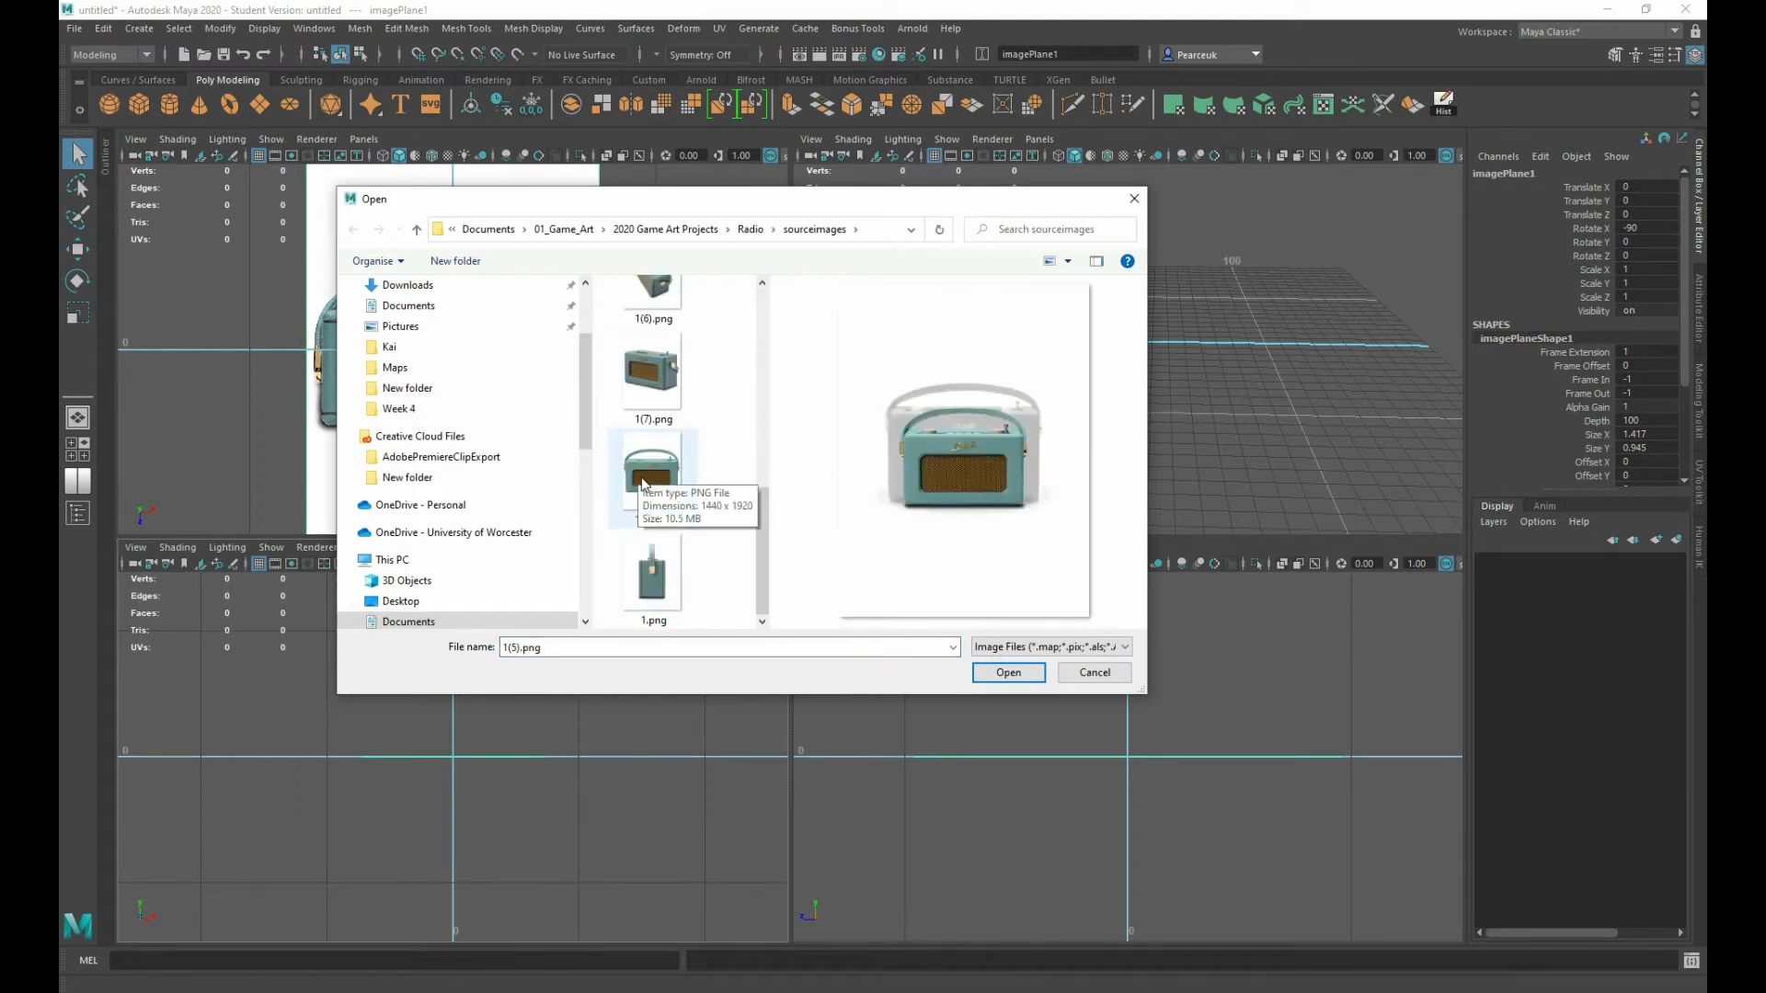
pyautogui.click(644, 485)
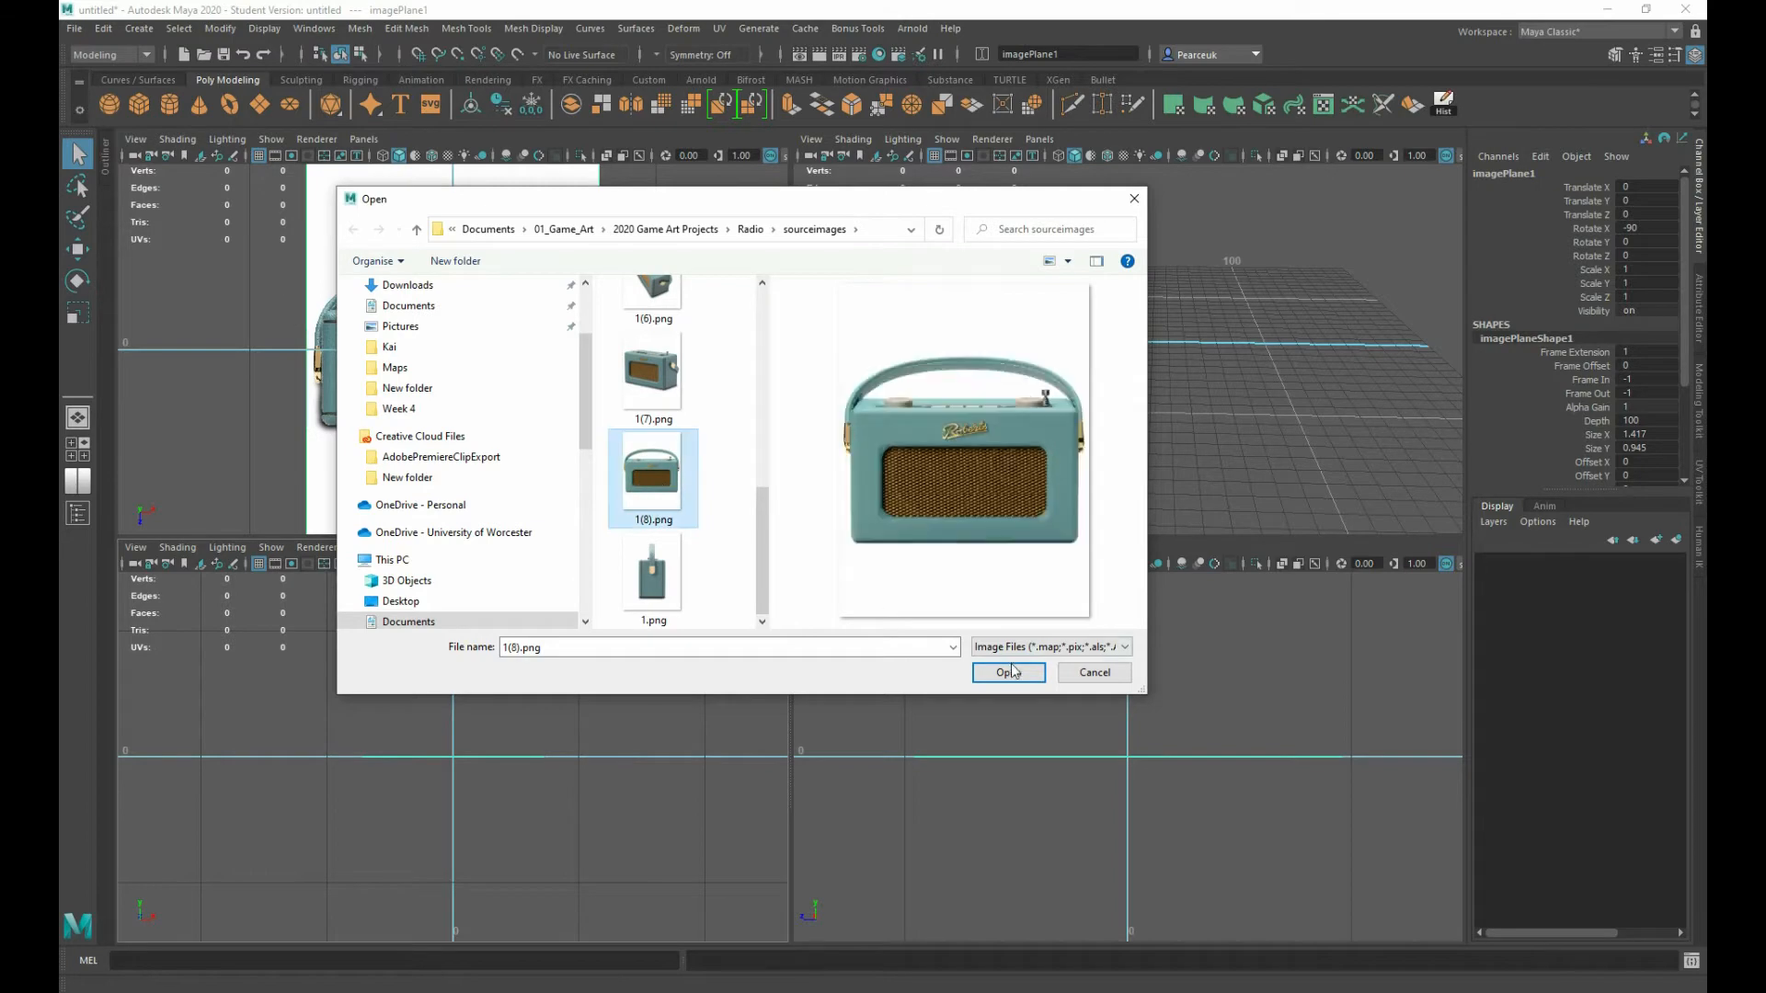
pyautogui.click(1010, 673)
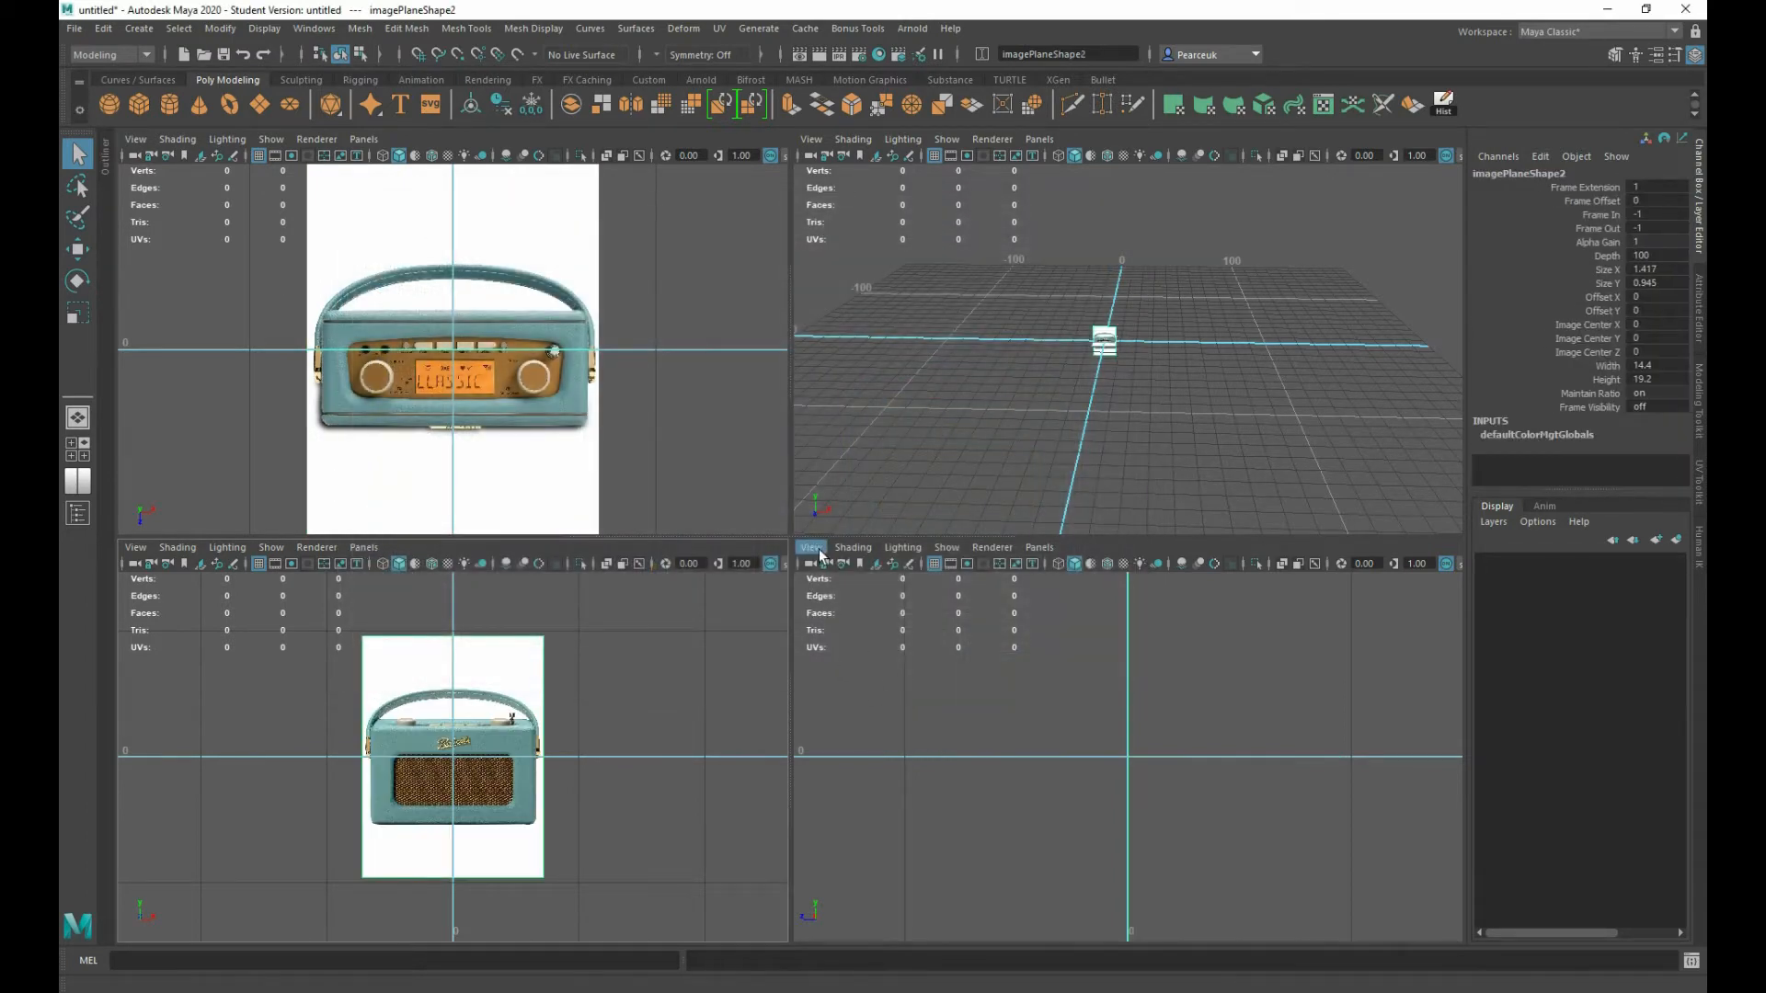
# - Import 1.png from the sourceimages folder as an image plane in the side view
pyautogui.click(811, 548)
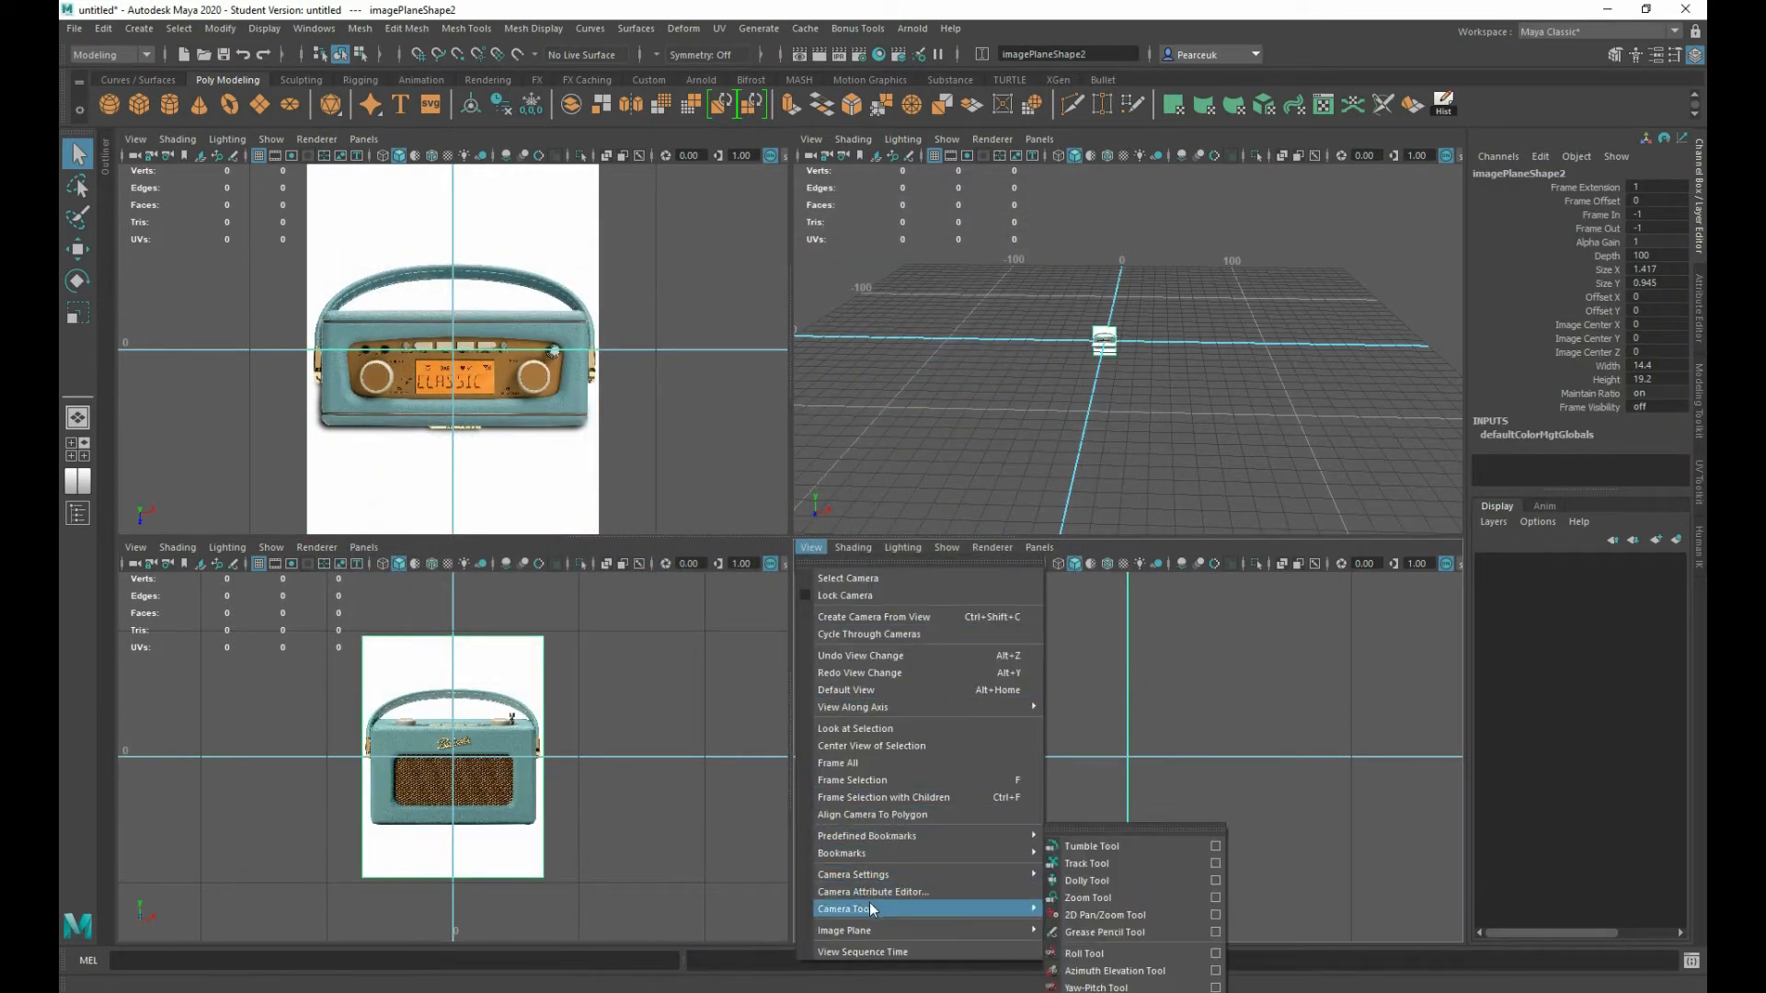
pyautogui.moveTo(920, 931)
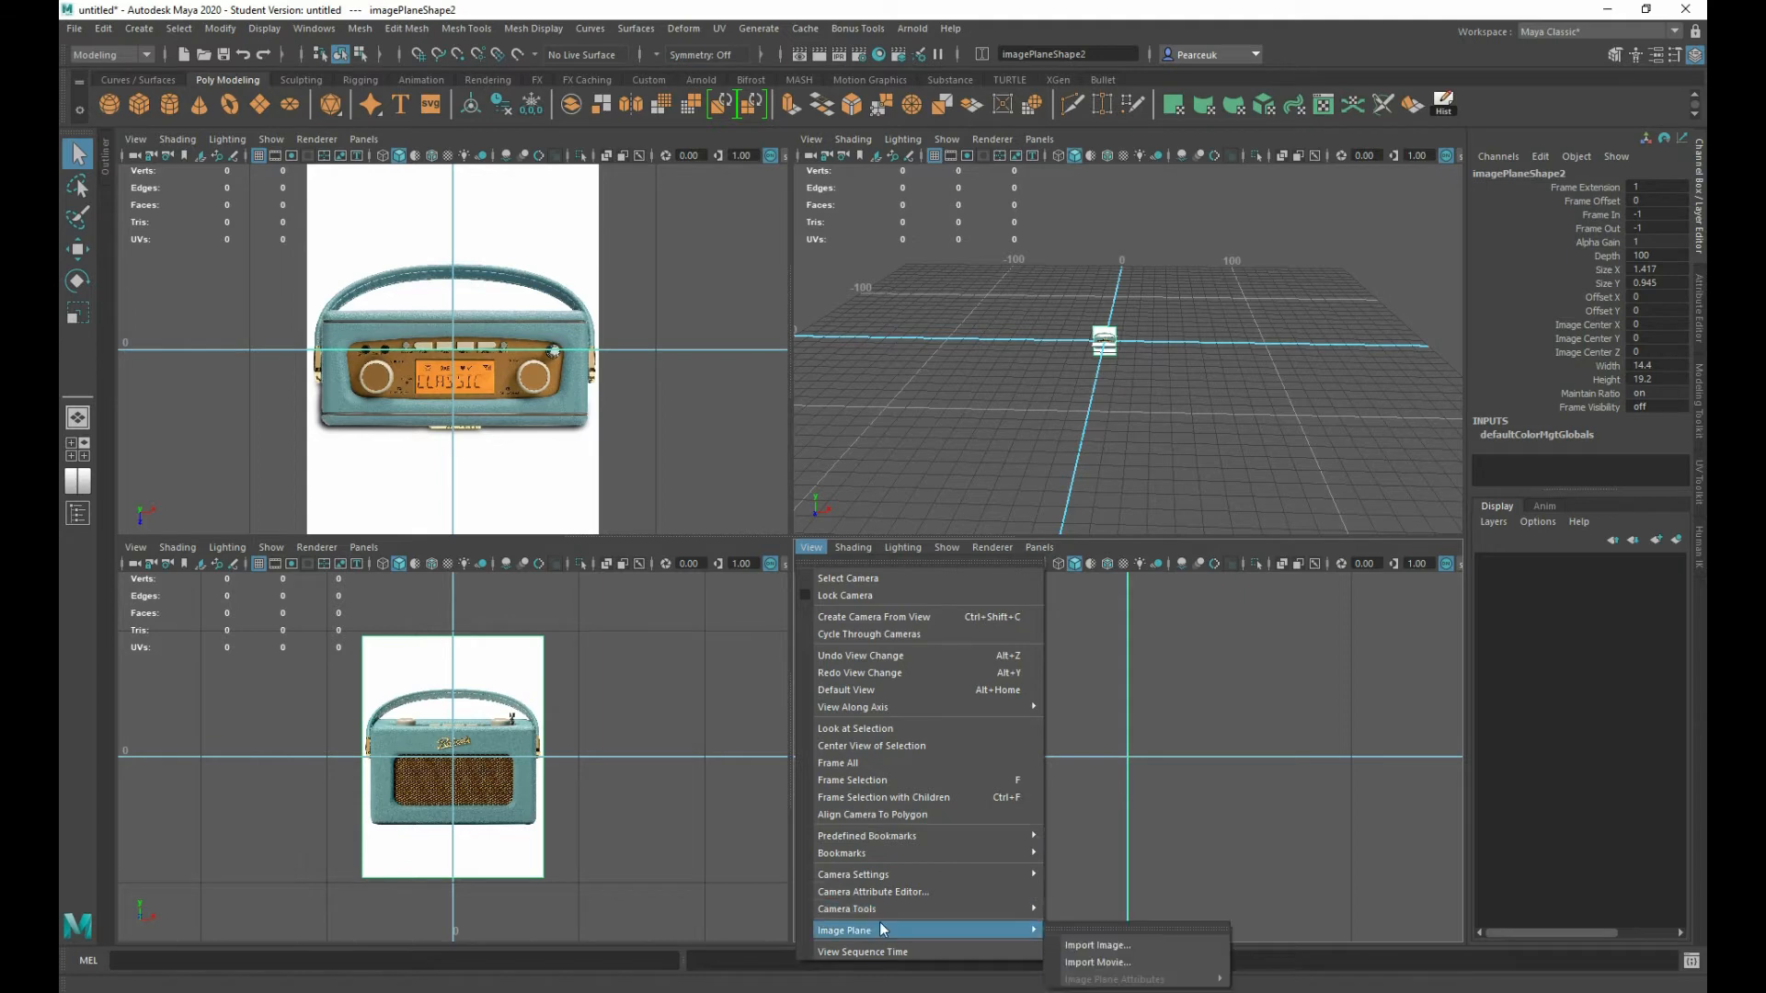
pyautogui.click(1100, 945)
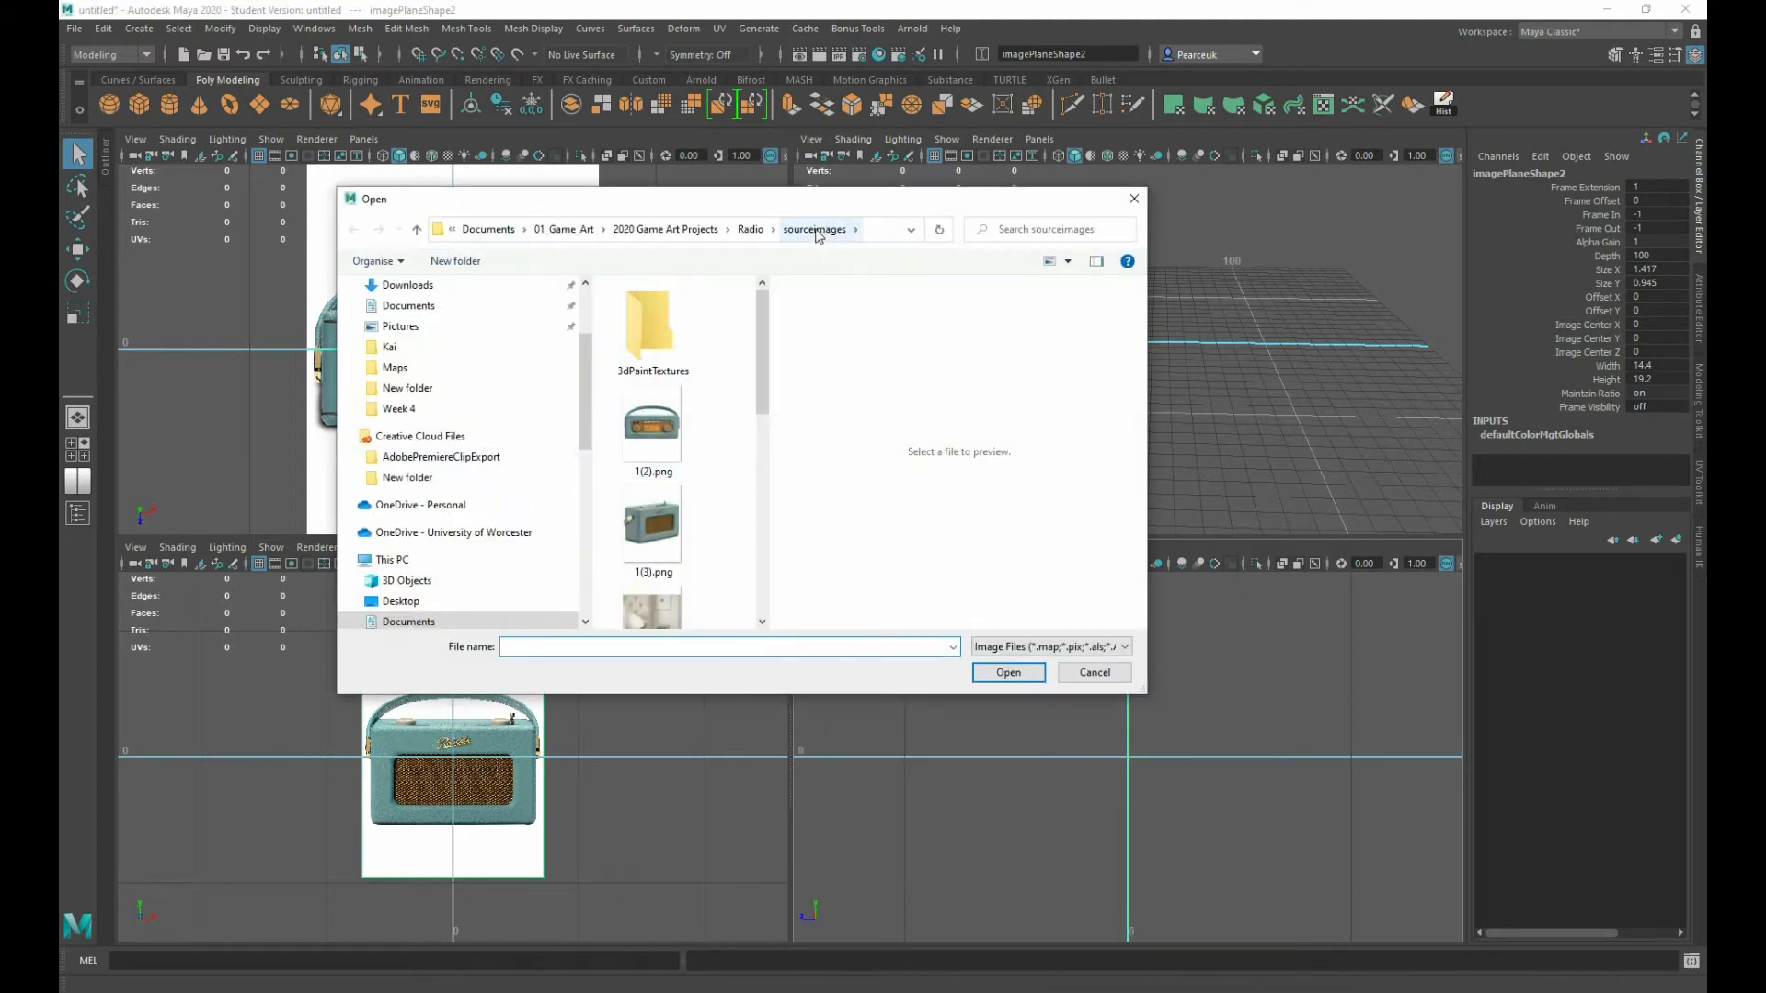
pyautogui.scroll(-1, 762, 400)
pyautogui.moveTo(761, 400); pyautogui.dragTo(776, 616)
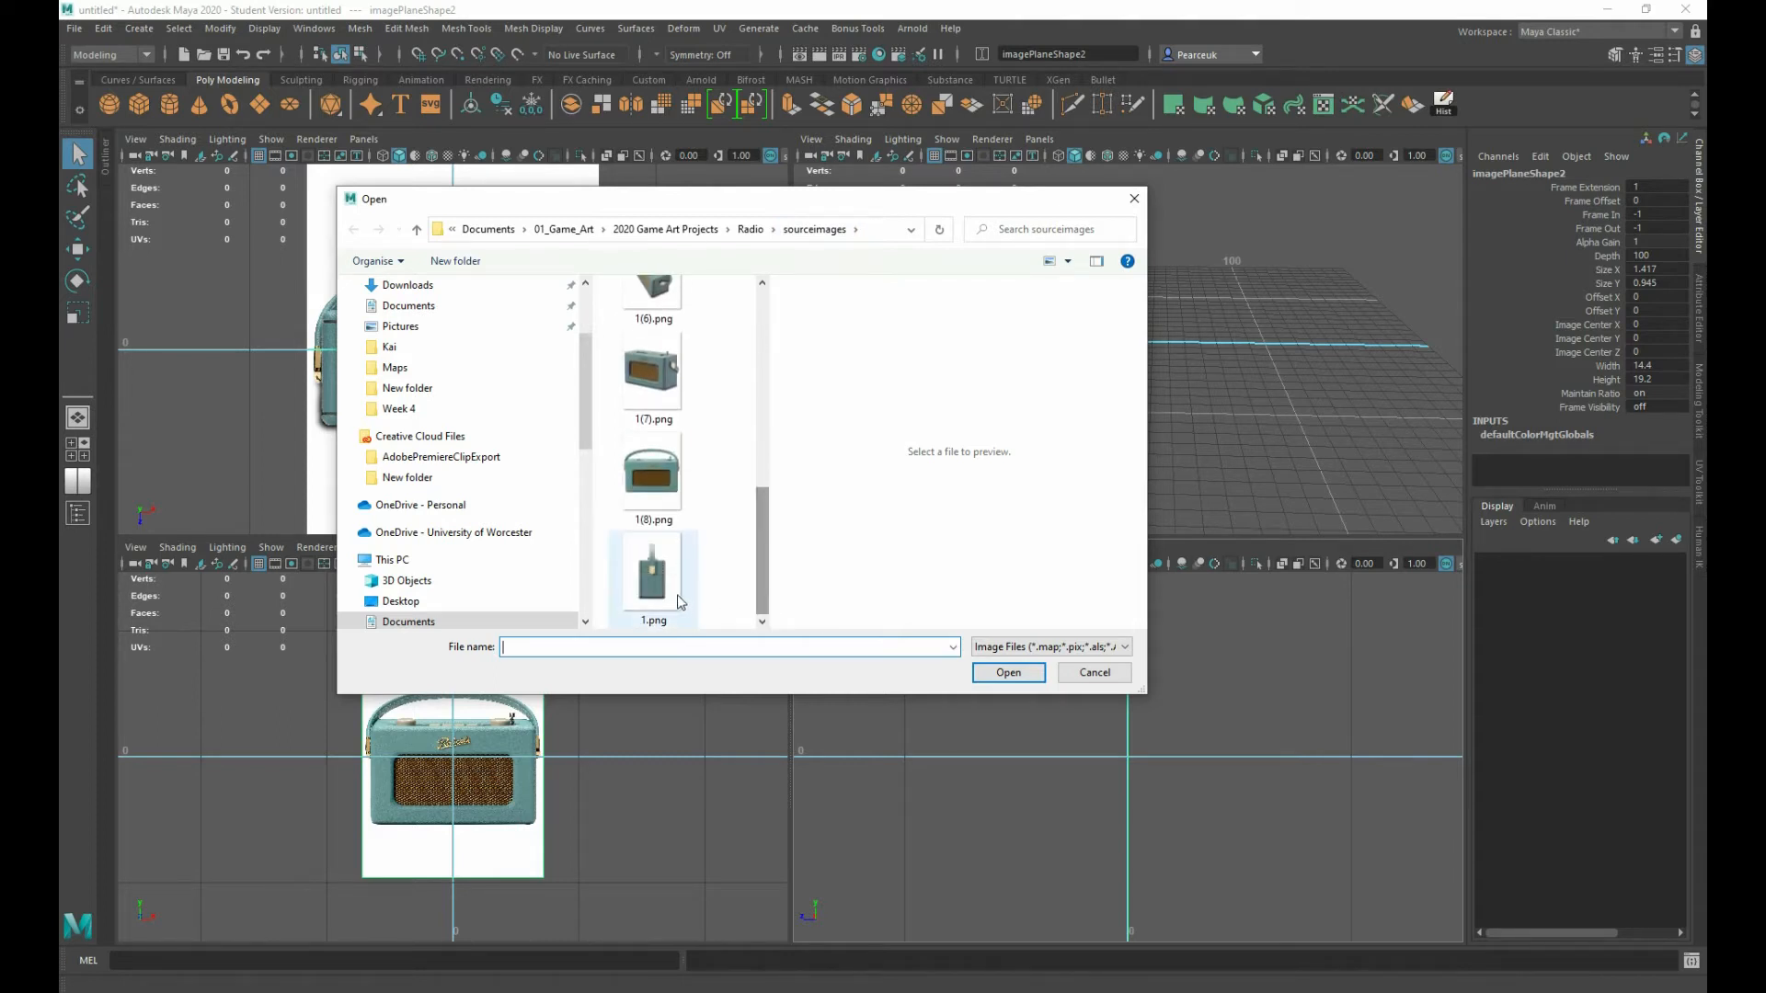
pyautogui.click(653, 574)
pyautogui.click(1008, 673)
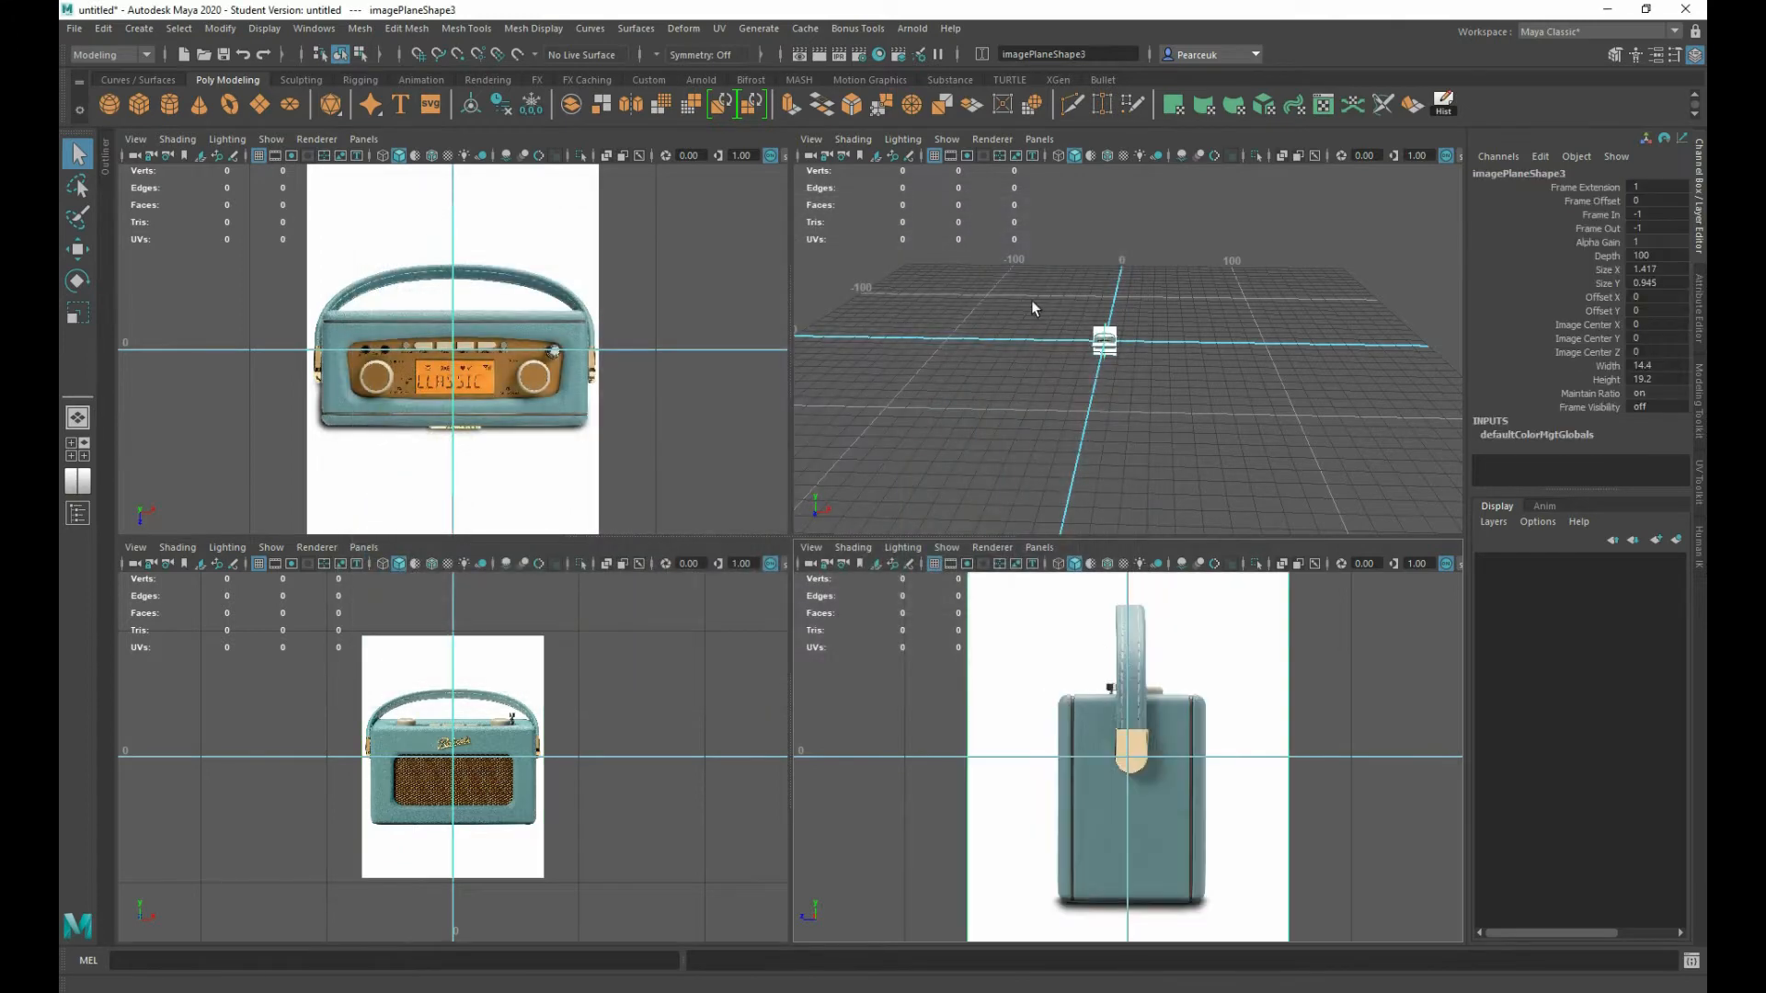
# - Select all three image planes in the perspective view and maximize that view
pyautogui.scroll(10, 992, 348)
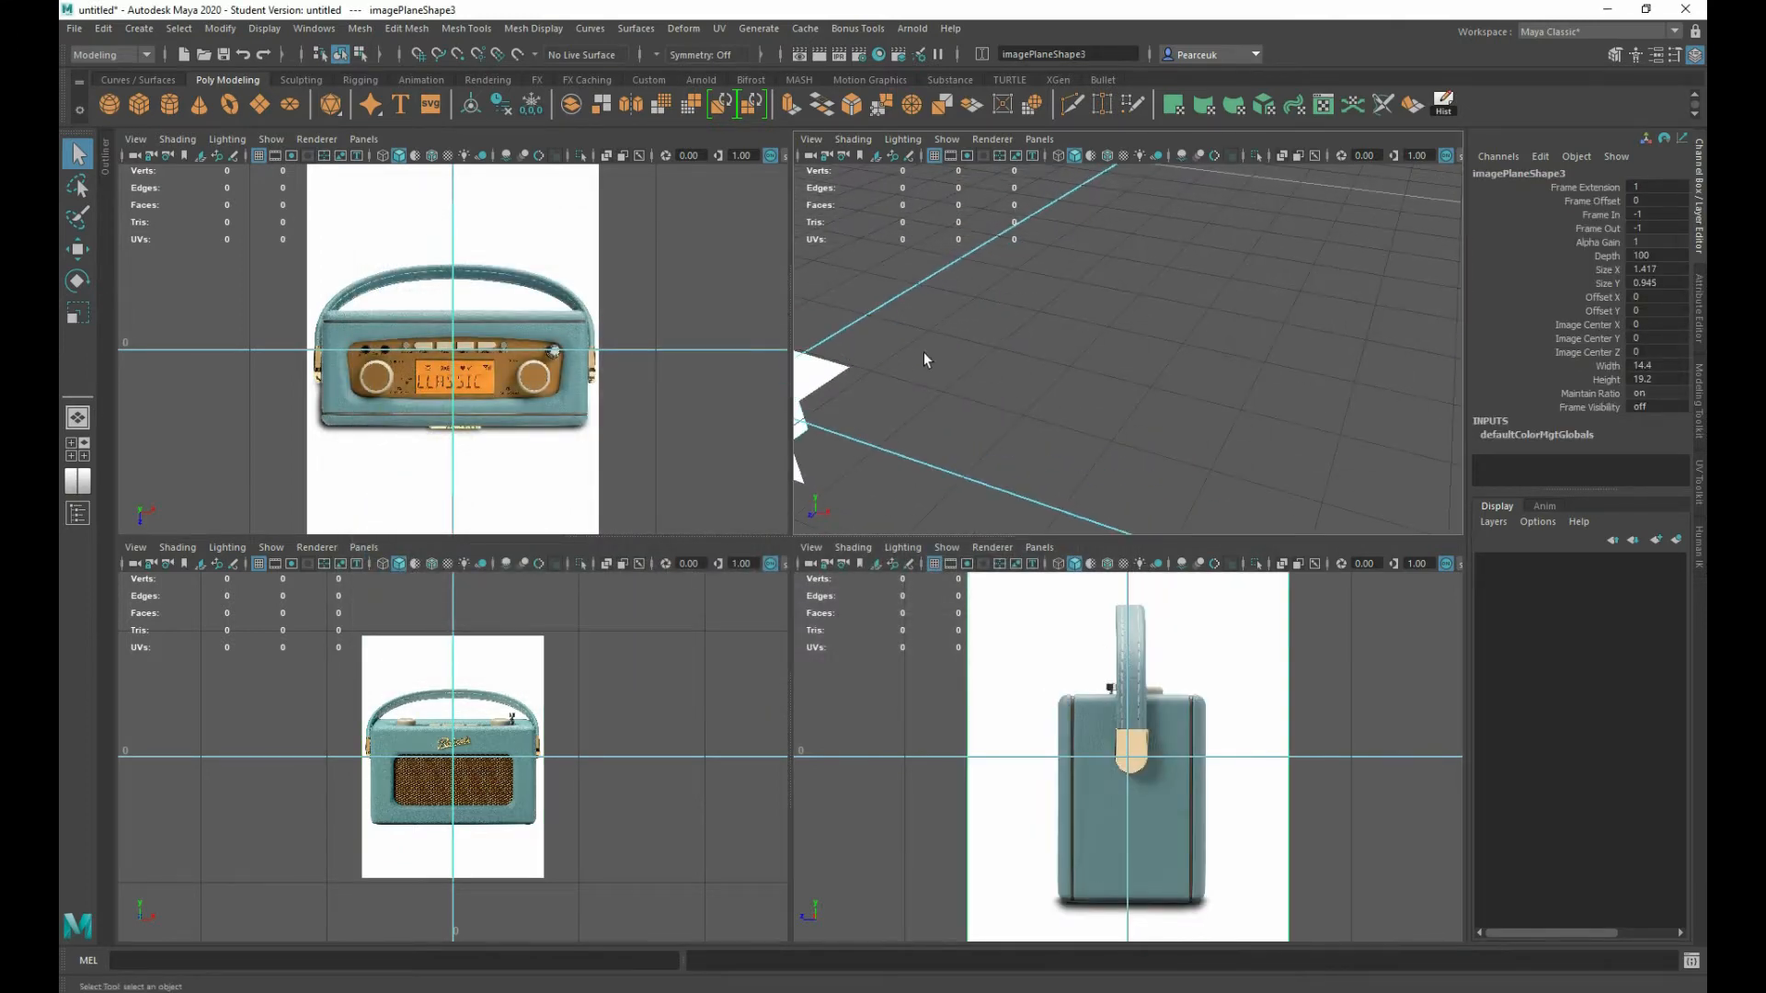
pyautogui.keyDown('alt'); pyautogui.moveTo(924, 359); pyautogui.dragTo(958, 319, button='middle'); pyautogui.keyUp('alt')
pyautogui.keyDown('alt'); pyautogui.moveTo(958, 319); pyautogui.dragTo(880, 304, button='right'); pyautogui.keyUp('alt')
pyautogui.moveTo(880, 305); pyautogui.dragTo(918, 415)
pyautogui.press('space')
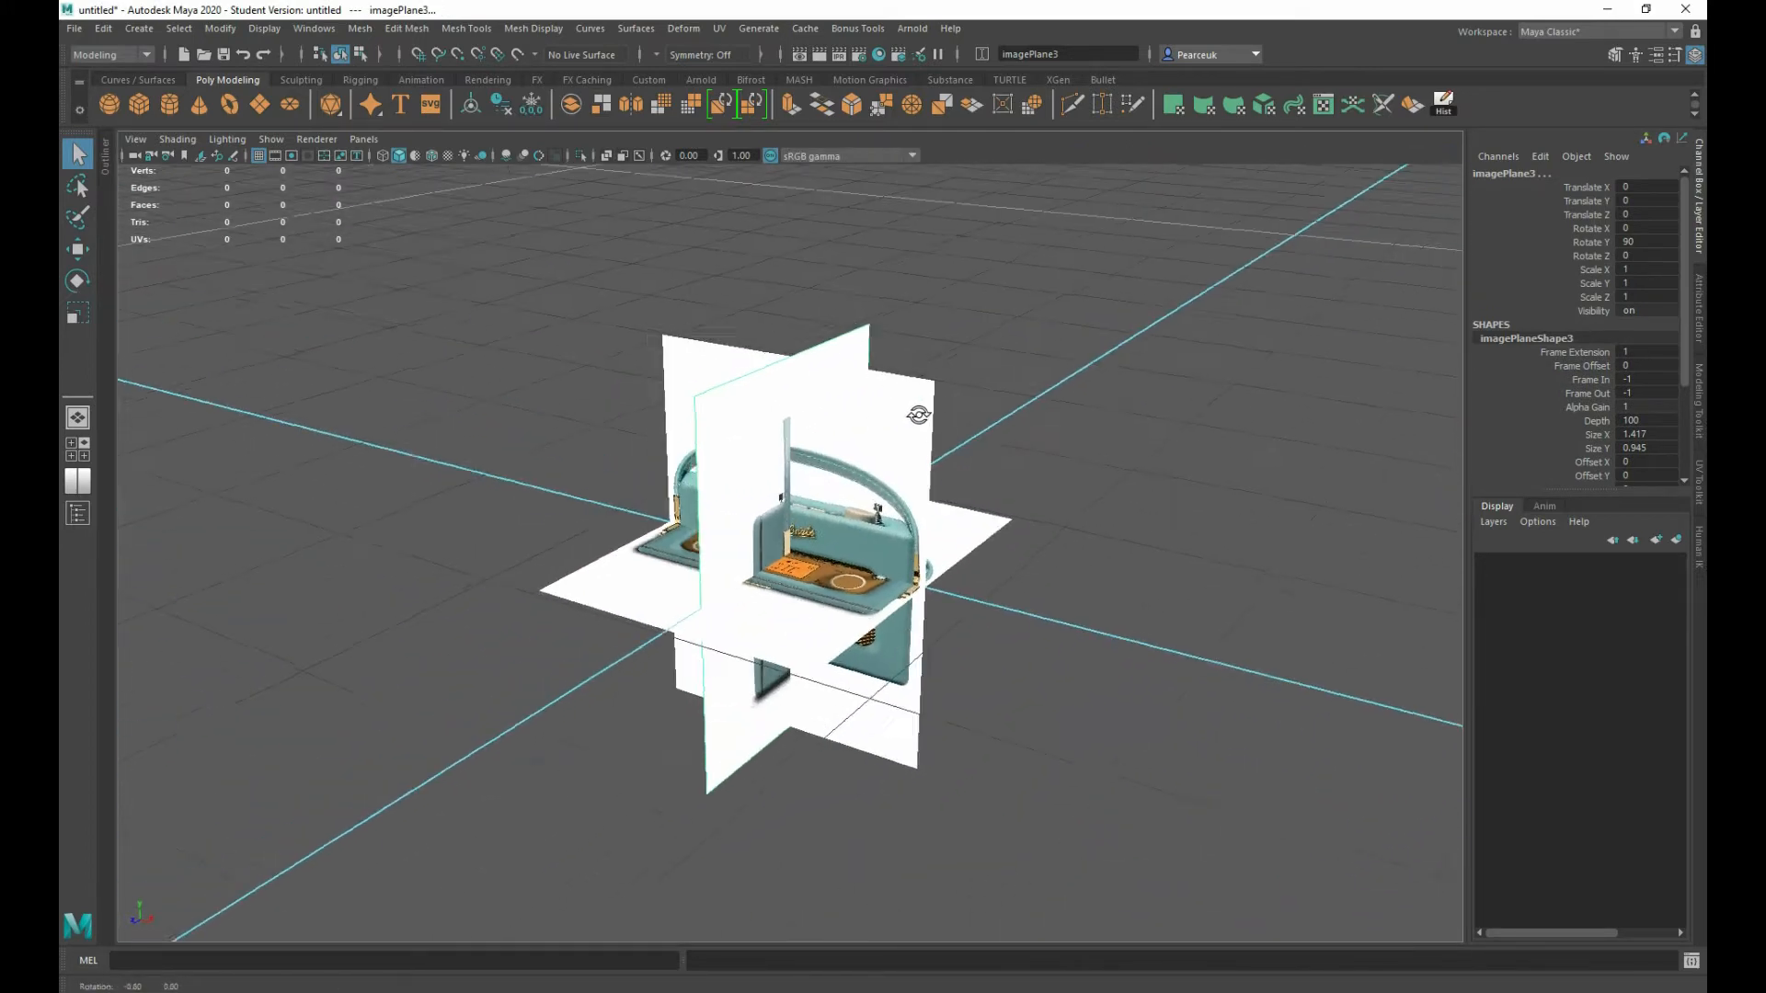
# - Scale the three selected image planes up together uniformly to about 10.375
pyautogui.scroll(-5, 1079, 420)
pyautogui.press('r')
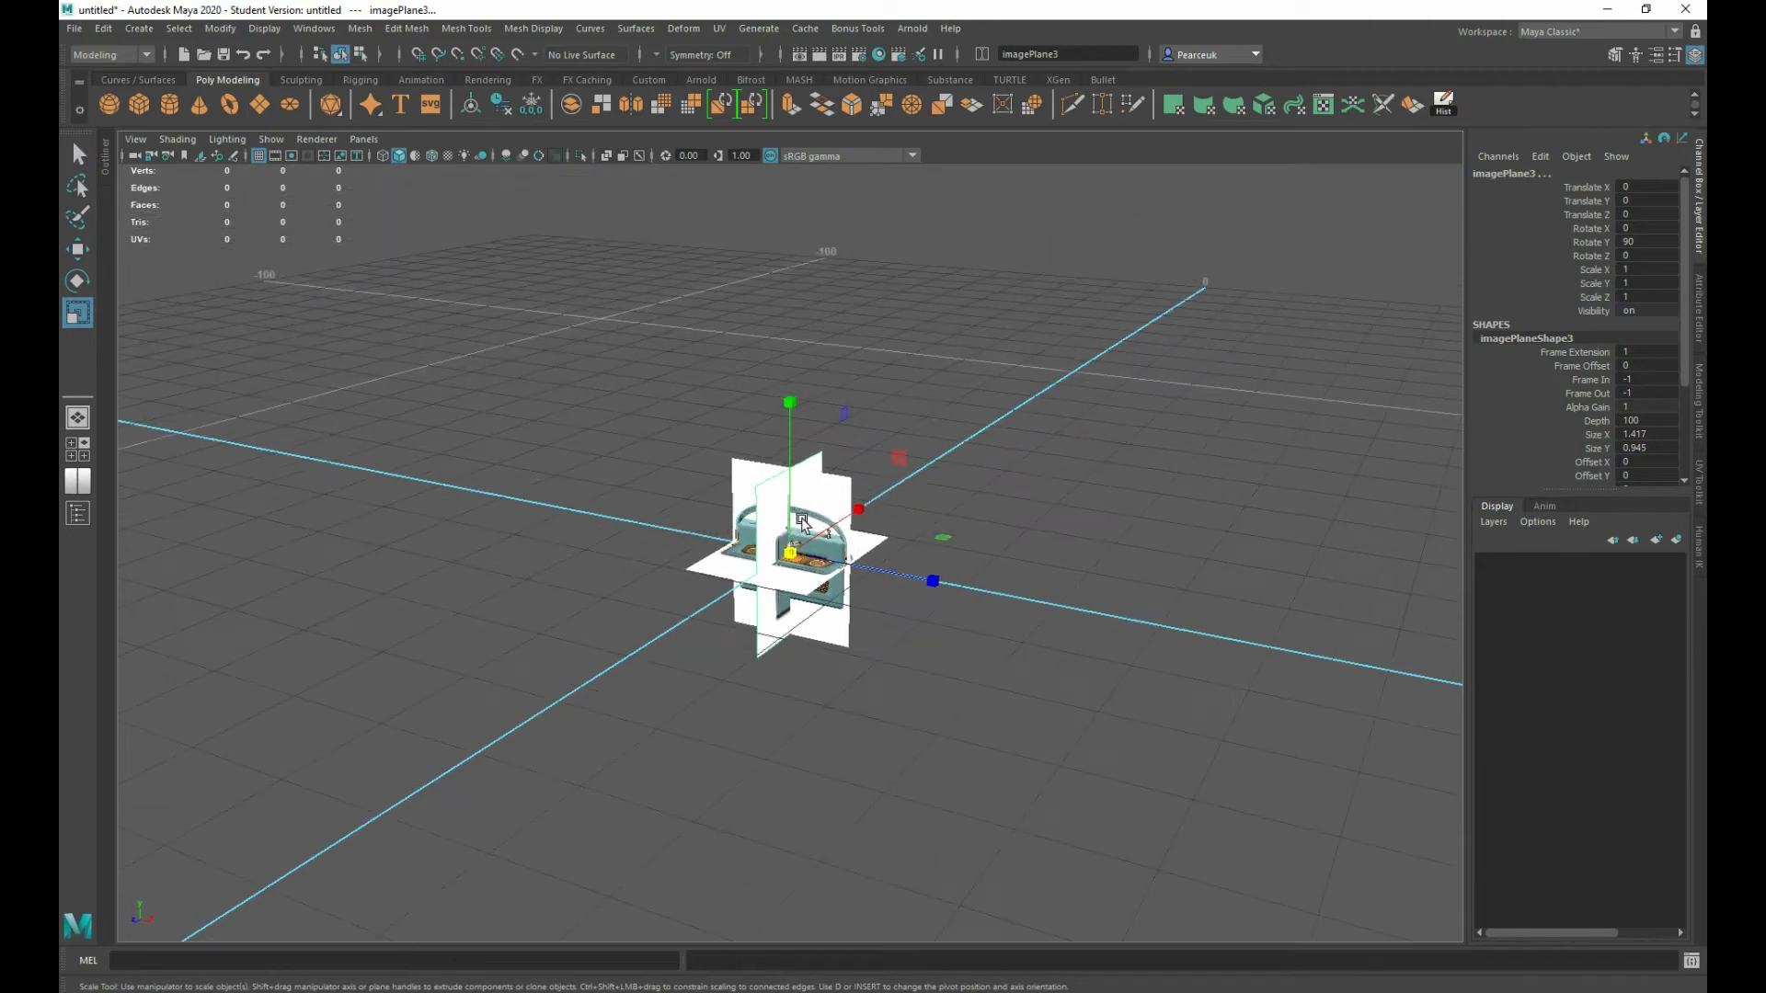
pyautogui.keyDown('alt'); pyautogui.moveTo(793, 550); pyautogui.dragTo(699, 511); pyautogui.keyUp('alt')
pyautogui.keyDown('alt'); pyautogui.moveTo(699, 511); pyautogui.dragTo(1071, 809, button='right'); pyautogui.keyUp('alt')
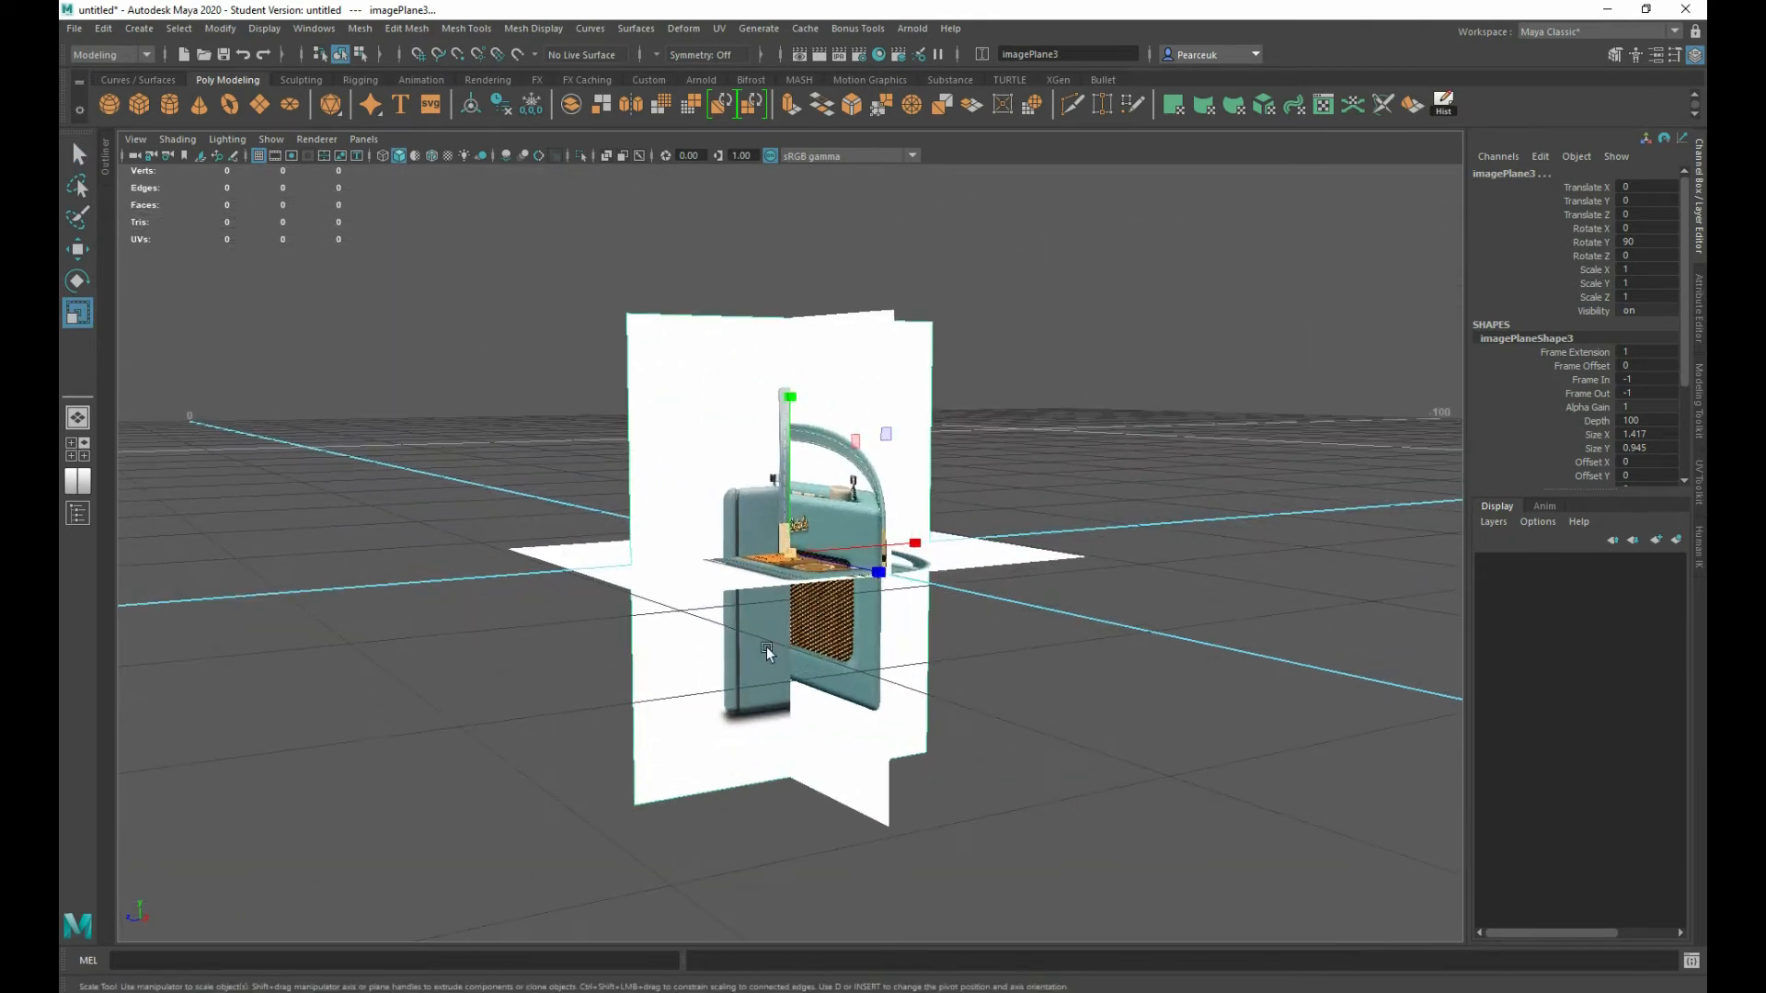
pyautogui.keyDown('alt'); pyautogui.moveTo(769, 653); pyautogui.dragTo(1321, 638); pyautogui.keyUp('alt')
pyautogui.scroll(-5, 822, 550)
pyautogui.keyDown('alt'); pyautogui.moveTo(1321, 638); pyautogui.dragTo(876, 599, button='right'); pyautogui.keyUp('alt')
pyautogui.moveTo(876, 599)
pyautogui.keyDown('alt'); pyautogui.mouseDown()
pyautogui.moveTo(859, 594)
pyautogui.moveTo(883, 588)
pyautogui.mouseUp(); pyautogui.keyUp('alt')
pyautogui.keyDown('alt'); pyautogui.moveTo(883, 588); pyautogui.dragTo(922, 630, button='right'); pyautogui.keyUp('alt')
pyautogui.moveTo(922, 631)
pyautogui.keyDown('alt'); pyautogui.mouseDown()
pyautogui.moveTo(825, 568)
pyautogui.moveTo(980, 670)
pyautogui.moveTo(841, 594)
pyautogui.moveTo(942, 655)
pyautogui.mouseUp(); pyautogui.keyUp('alt')
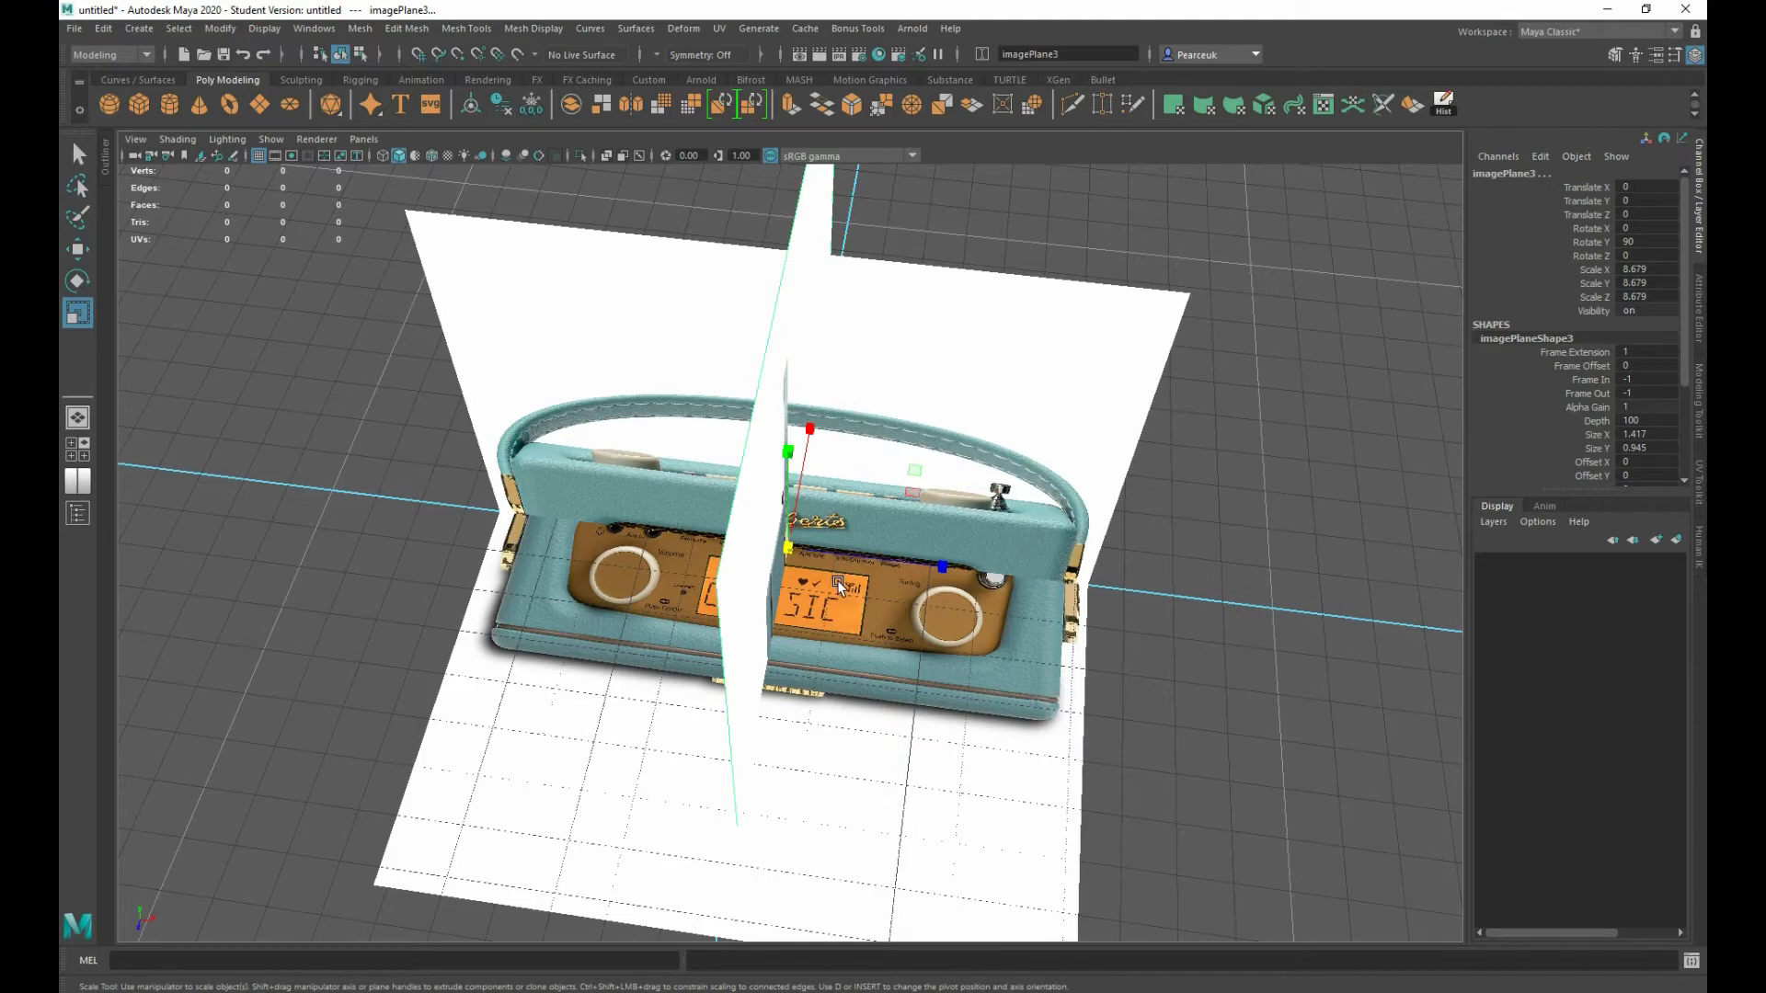
pyautogui.keyDown('alt'); pyautogui.moveTo(839, 585); pyautogui.dragTo(791, 602); pyautogui.keyUp('alt')
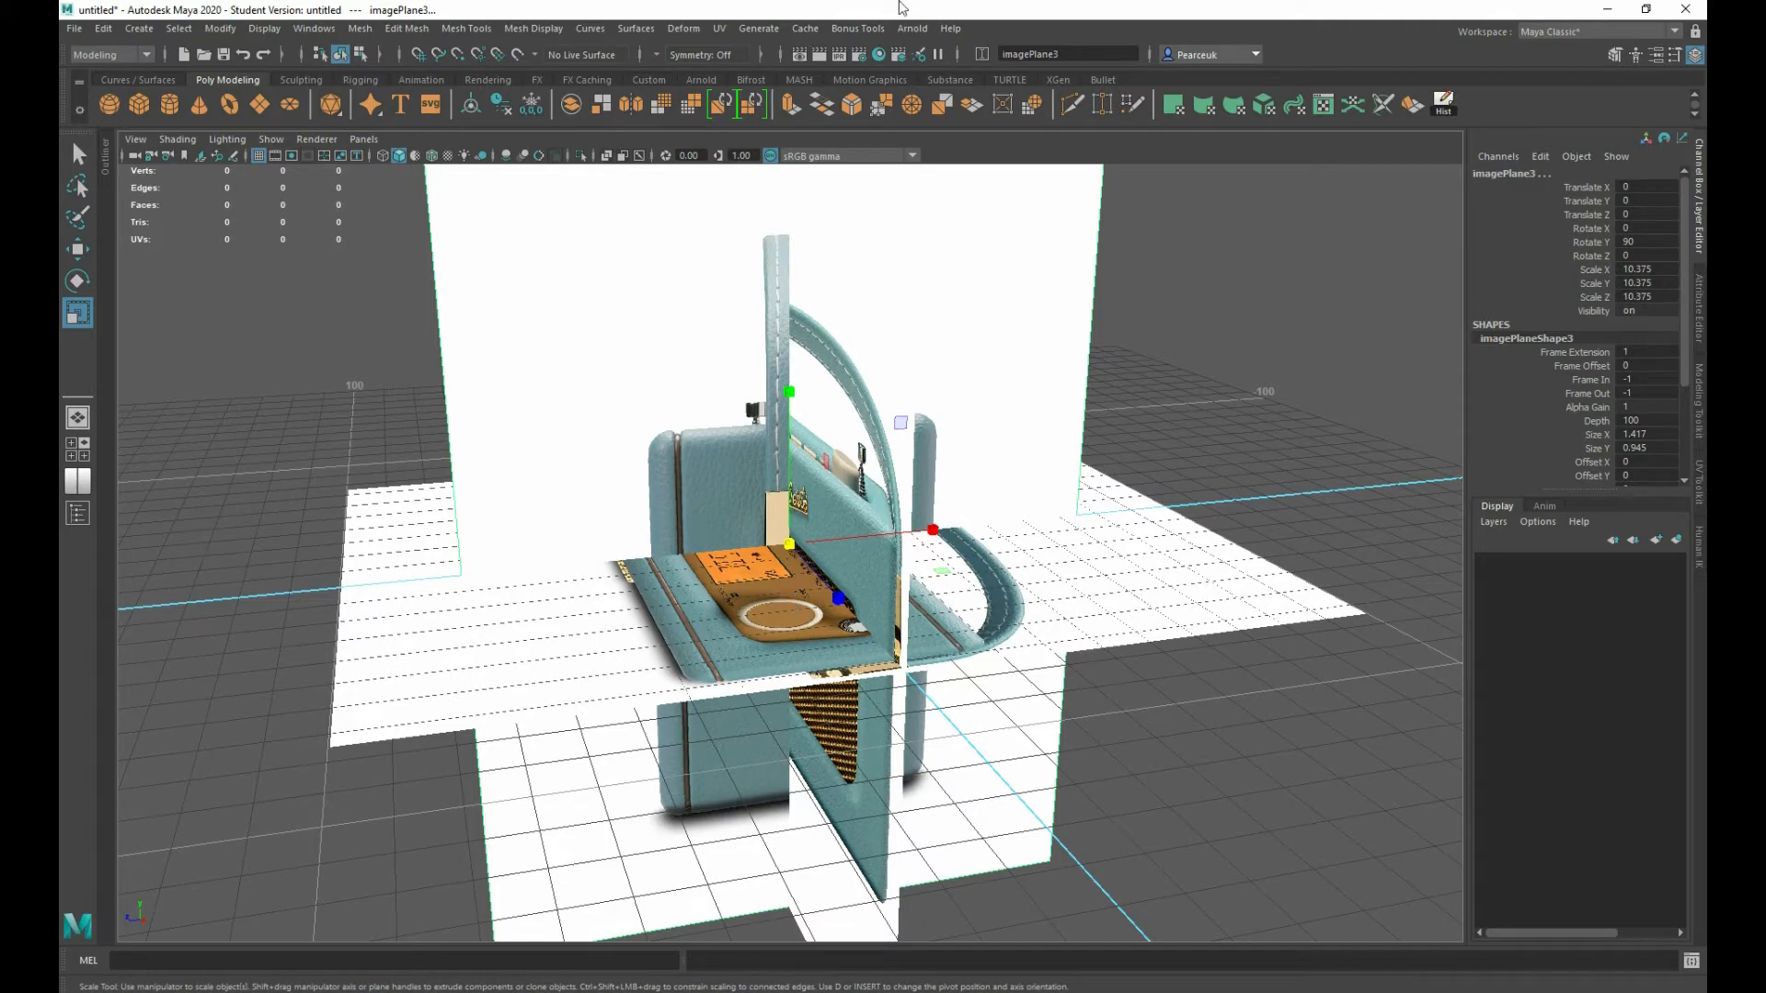
# - Examine from both ends how the radio body's edges line up between the front and top image planes
pyautogui.keyDown('alt'); pyautogui.moveTo(556, 433); pyautogui.dragTo(675, 477); pyautogui.keyUp('alt')
pyautogui.keyDown('alt'); pyautogui.moveTo(430, 611); pyautogui.dragTo(510, 572, button='middle'); pyautogui.keyUp('alt')
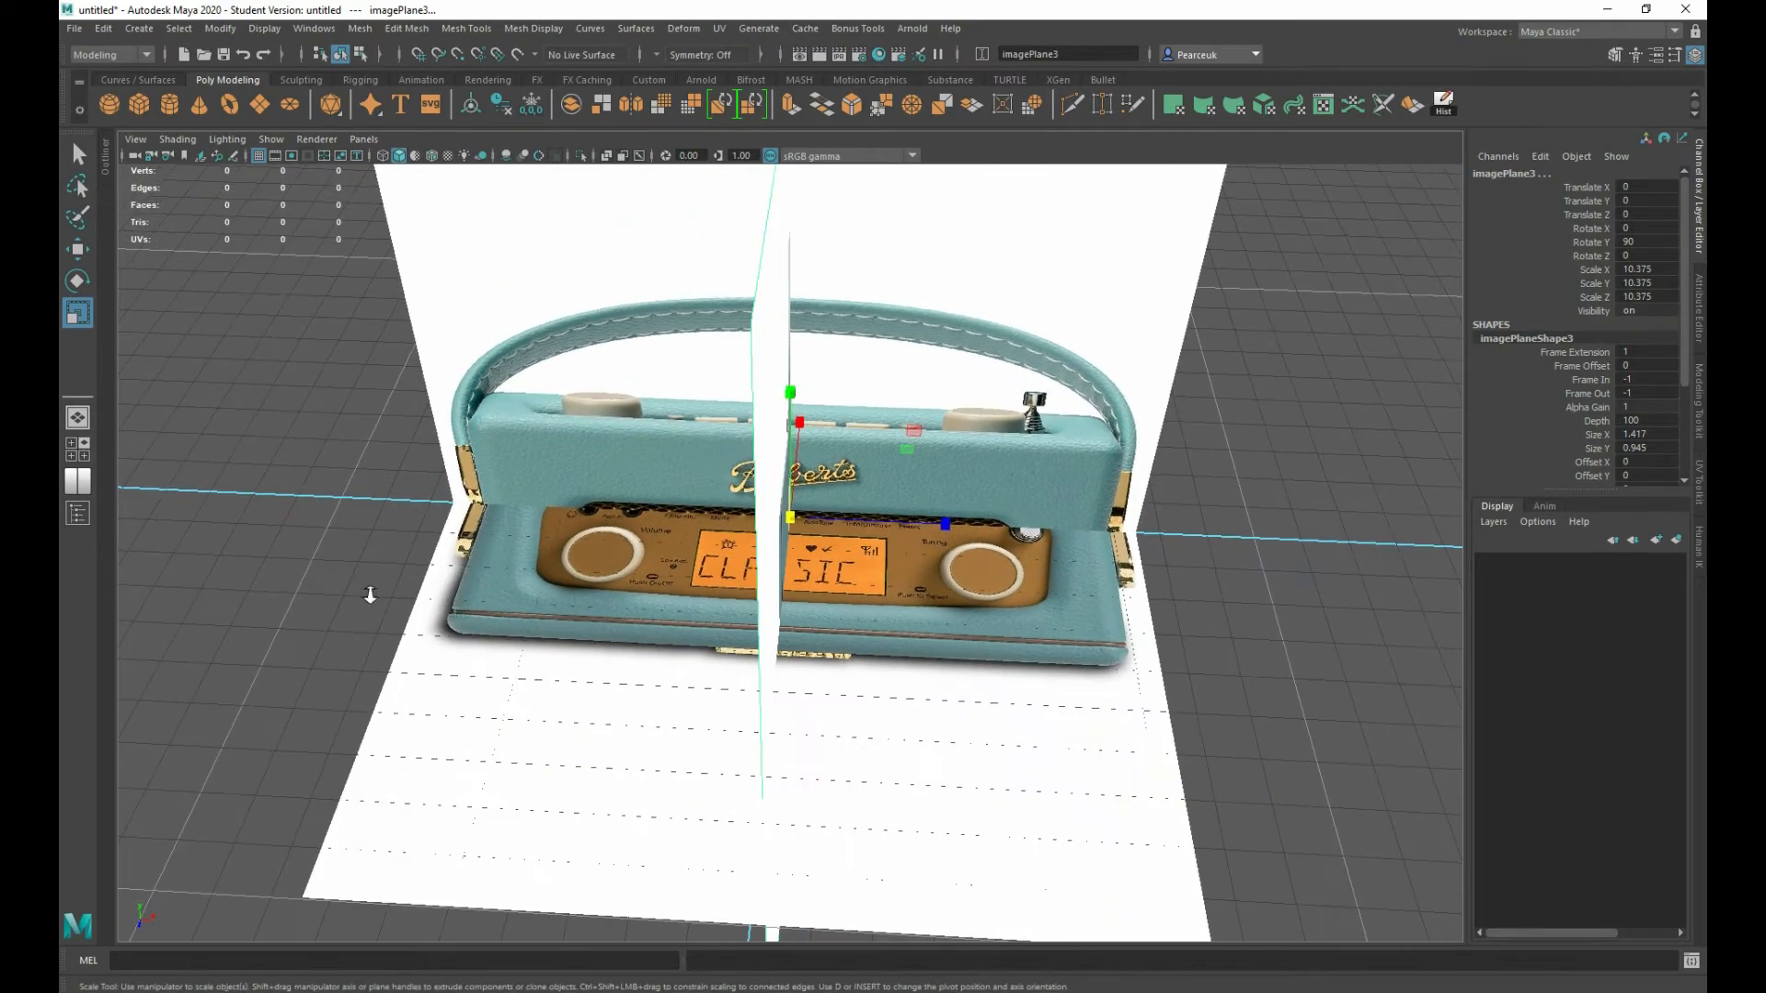
pyautogui.keyDown('alt'); pyautogui.moveTo(365, 598); pyautogui.dragTo(281, 696); pyautogui.keyUp('alt')
pyautogui.keyDown('alt'); pyautogui.moveTo(314, 665); pyautogui.dragTo(525, 556, button='middle'); pyautogui.keyUp('alt')
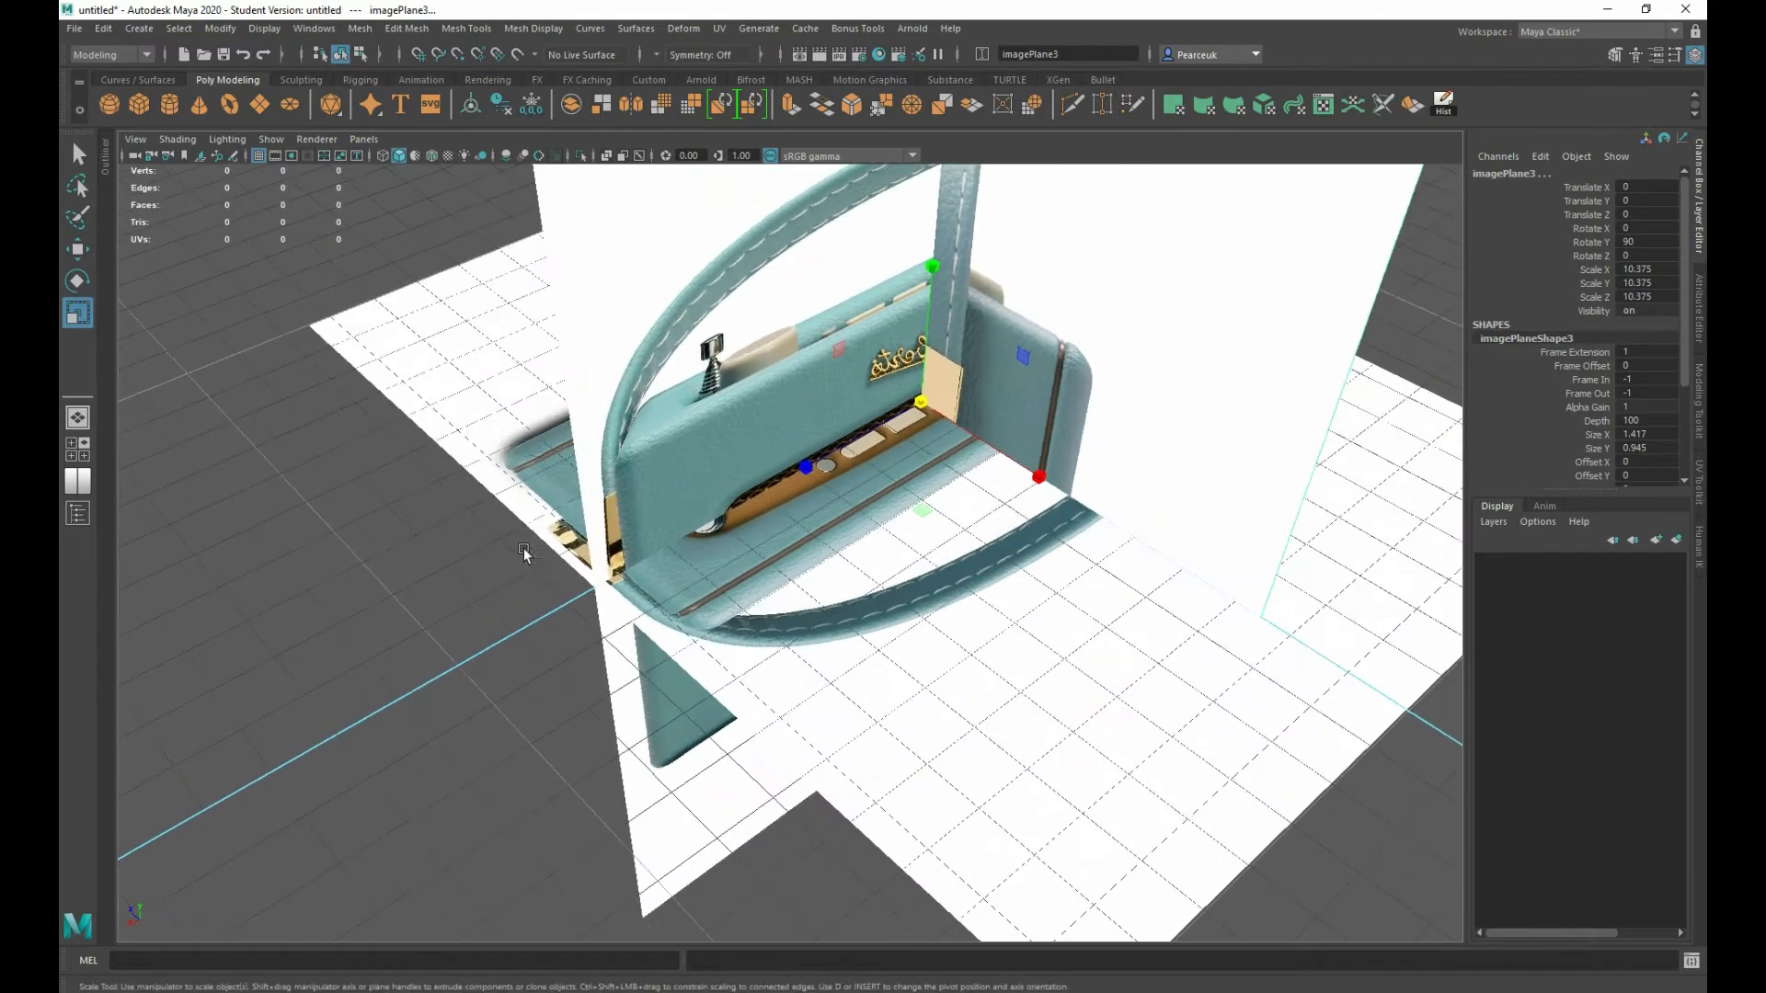
pyautogui.keyDown('alt'); pyautogui.moveTo(524, 555); pyautogui.dragTo(598, 561); pyautogui.keyUp('alt')
pyautogui.keyDown('alt'); pyautogui.moveTo(501, 608); pyautogui.dragTo(625, 699, button='right'); pyautogui.keyUp('alt')
pyautogui.keyDown('alt'); pyautogui.moveTo(336, 446); pyautogui.dragTo(531, 539, button='middle'); pyautogui.keyUp('alt')
pyautogui.click(530, 440)
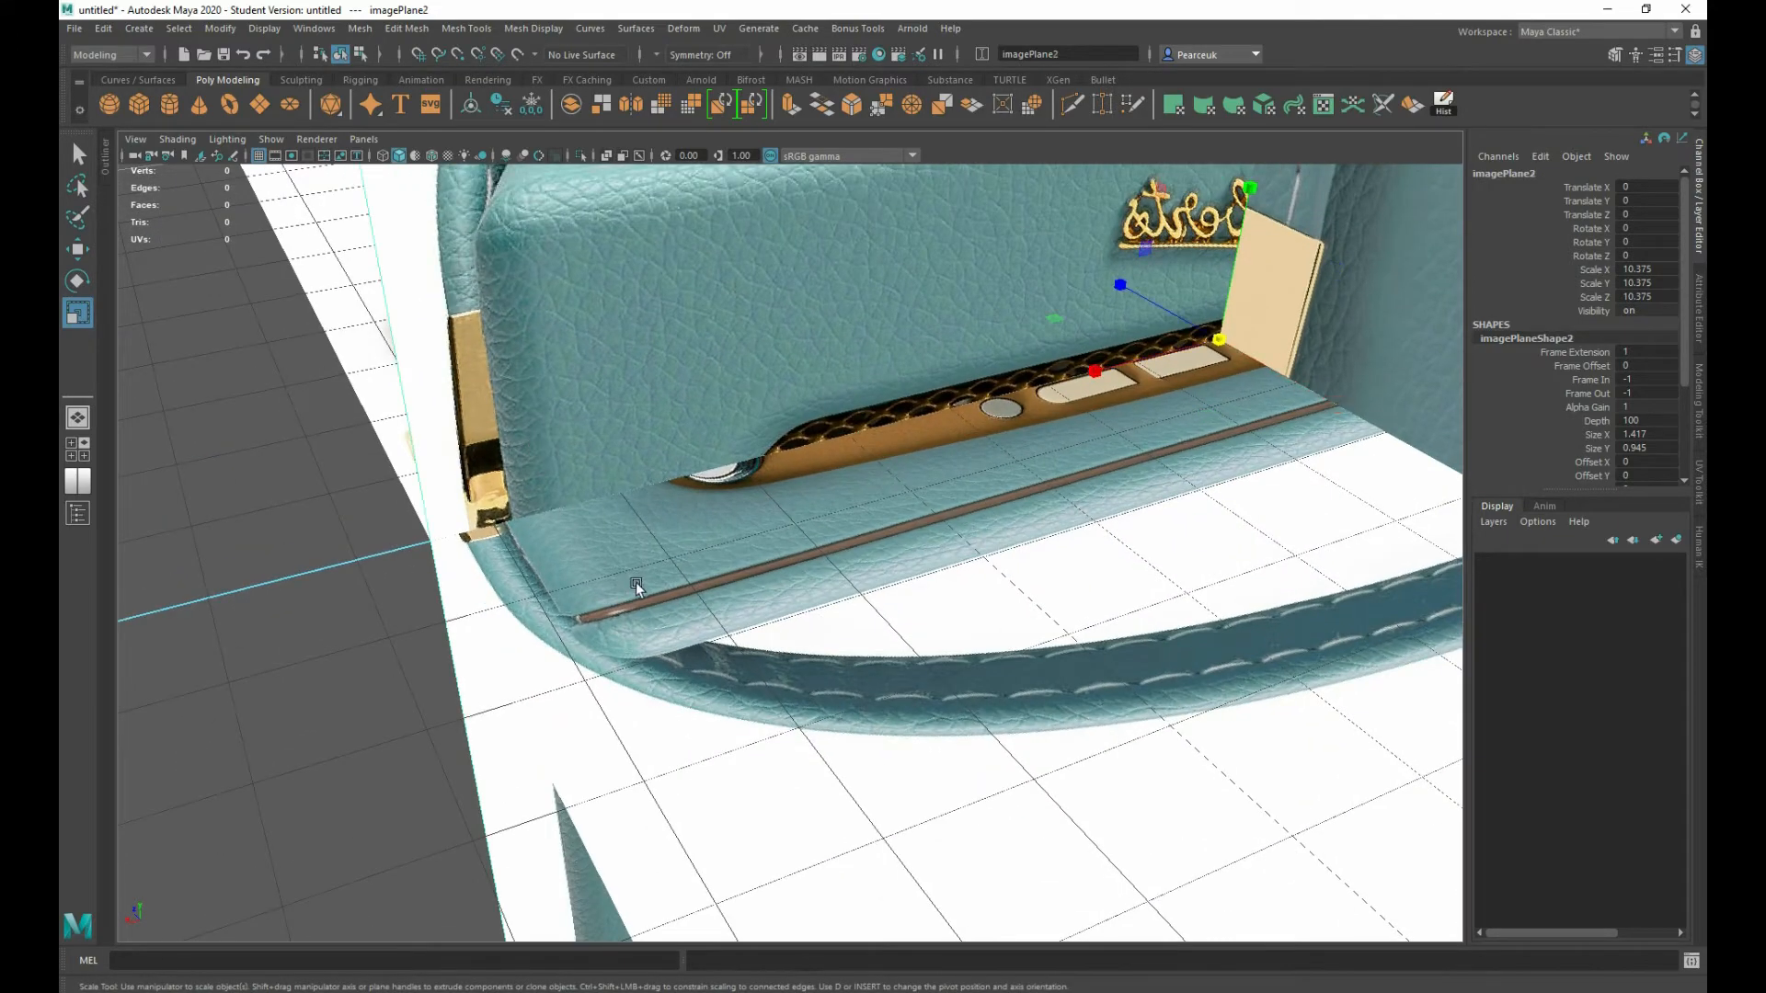
pyautogui.click(634, 581)
pyautogui.keyDown('alt'); pyautogui.moveTo(756, 519); pyautogui.dragTo(451, 432); pyautogui.keyUp('alt')
pyautogui.scroll(-2, 473, 493)
pyautogui.keyDown('alt'); pyautogui.moveTo(560, 418); pyautogui.dragTo(197, 469, button='right'); pyautogui.keyUp('alt')
pyautogui.keyDown('alt'); pyautogui.moveTo(702, 479); pyautogui.dragTo(358, 528, button='middle'); pyautogui.keyUp('alt')
pyautogui.scroll(6, 358, 528)
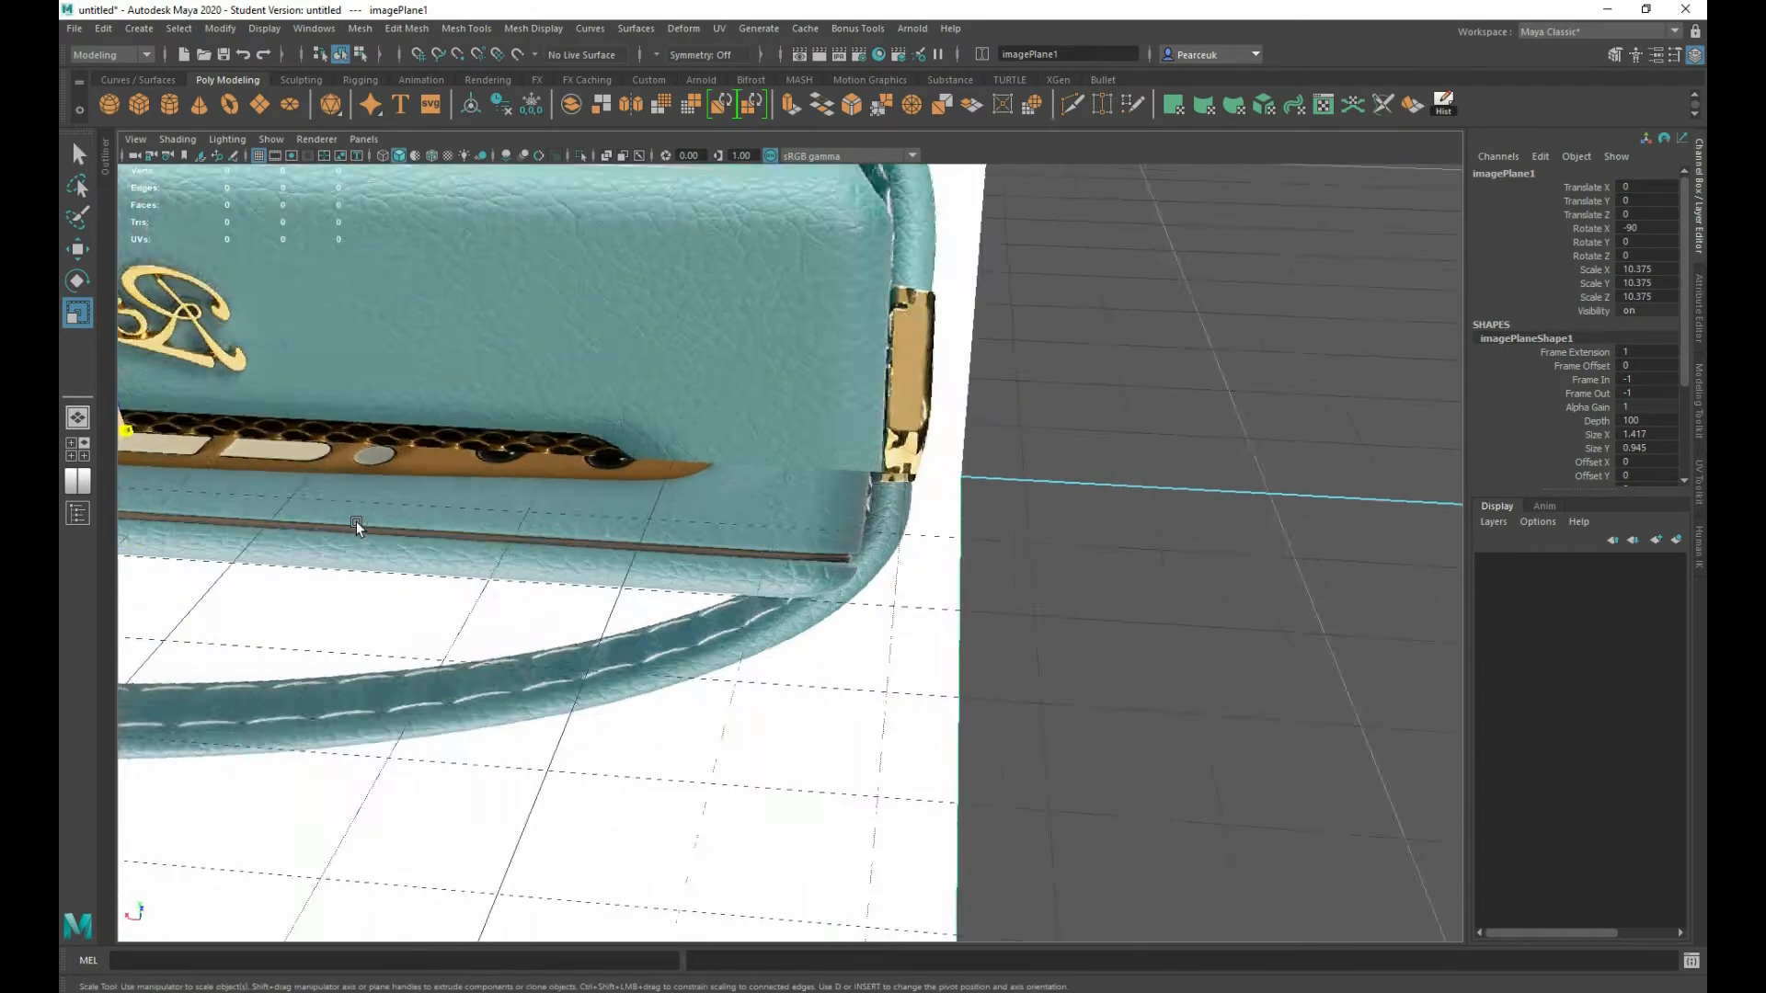
# - Shift the front-view image plane sideways to about 0.375 in X to align its radio with the top-view image
pyautogui.click(461, 252)
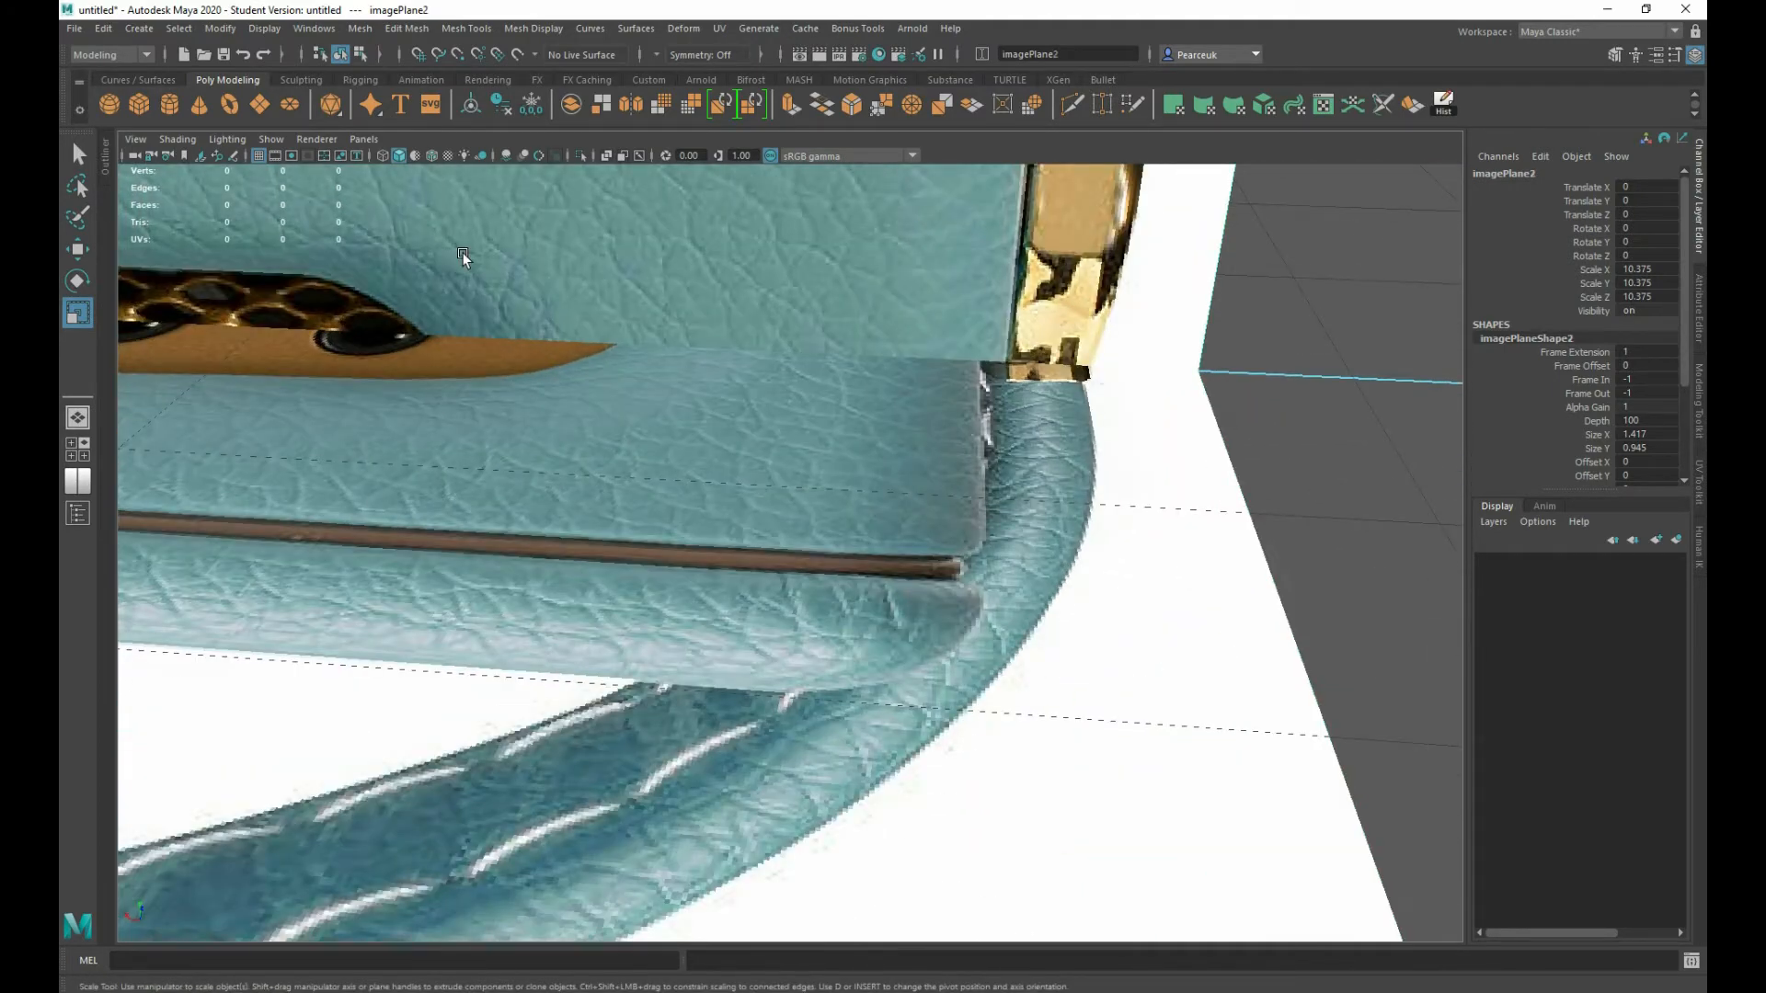
pyautogui.scroll(-3, 468, 262)
pyautogui.press('w')
pyautogui.keyDown('alt'); pyautogui.moveTo(891, 333); pyautogui.dragTo(588, 405, button='right'); pyautogui.keyUp('alt')
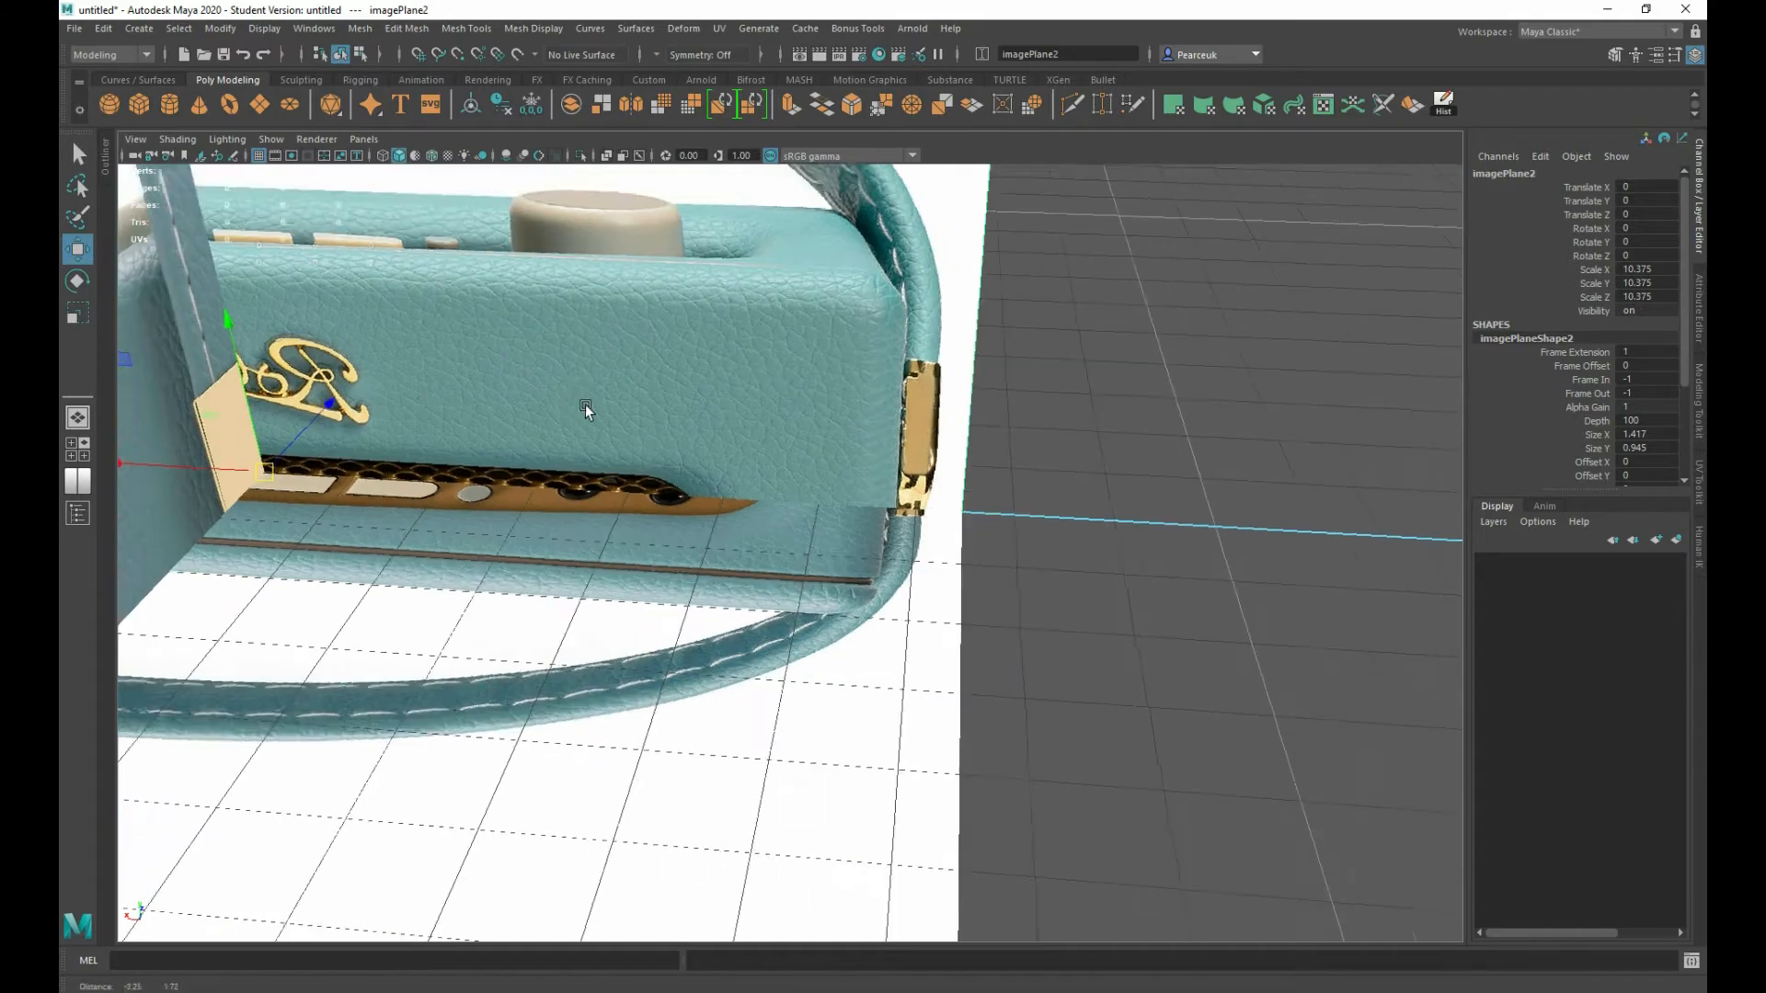
pyautogui.keyDown('alt'); pyautogui.moveTo(184, 410); pyautogui.dragTo(875, 494, button='middle'); pyautogui.keyUp('alt')
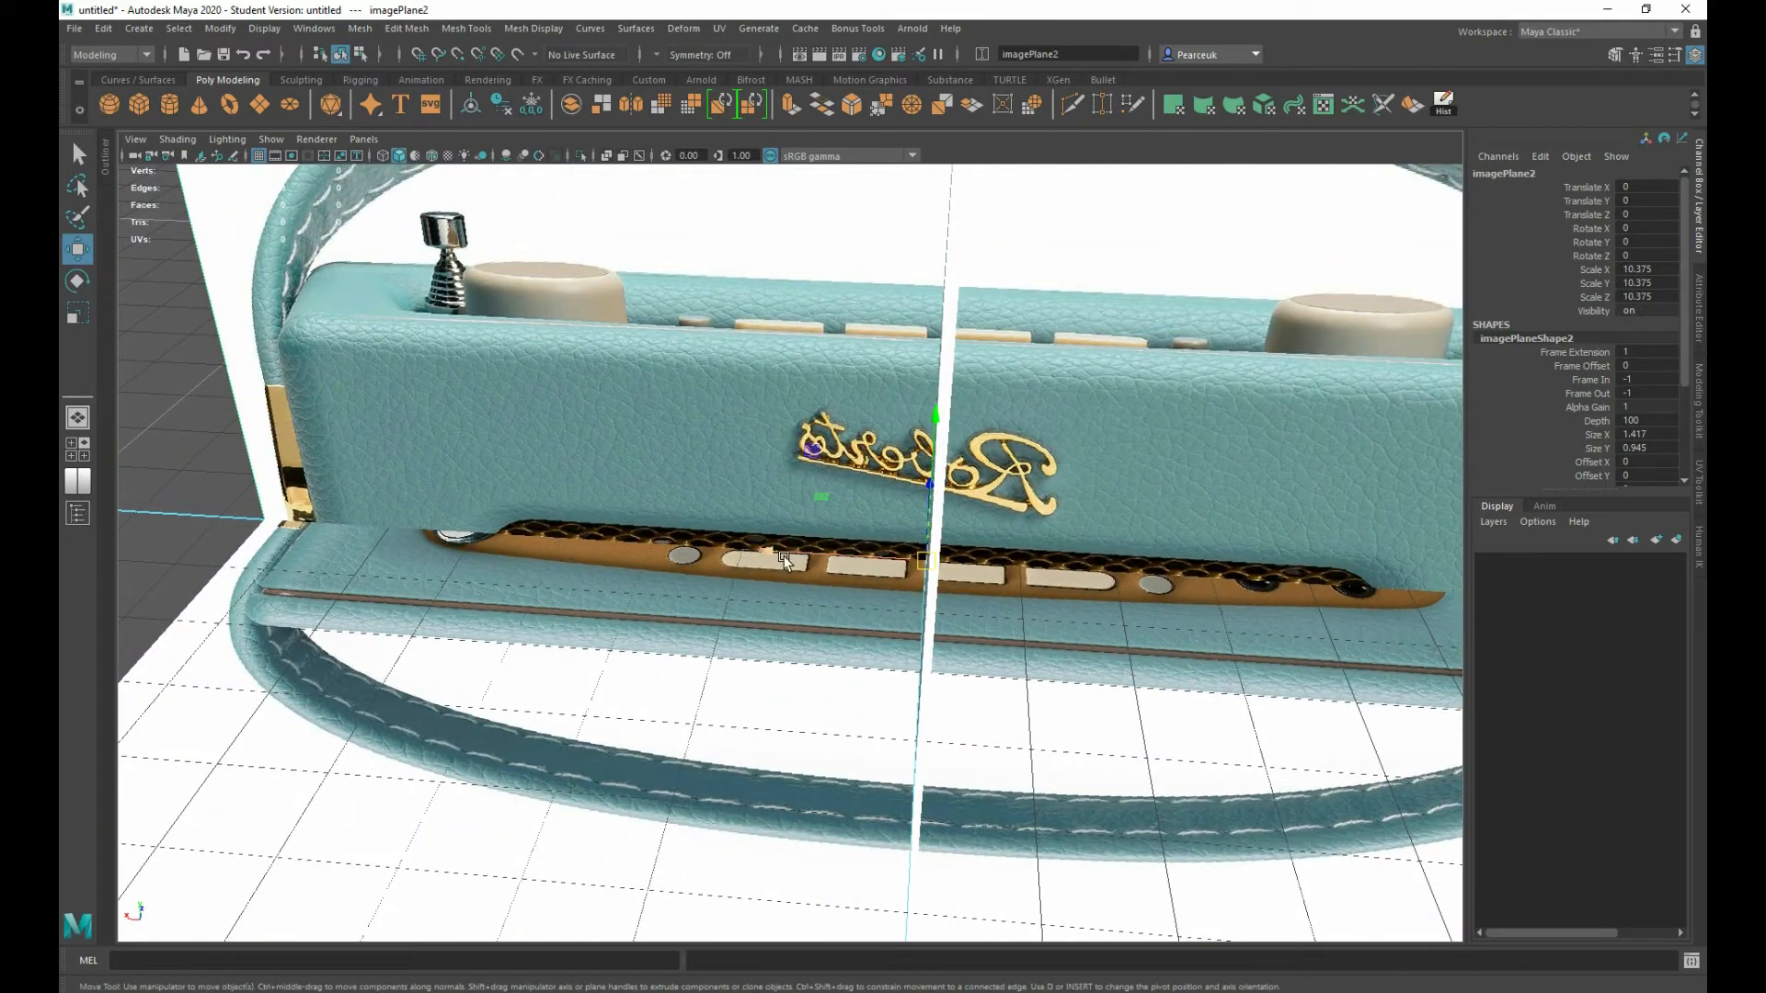
pyautogui.moveTo(785, 558); pyautogui.dragTo(422, 508)
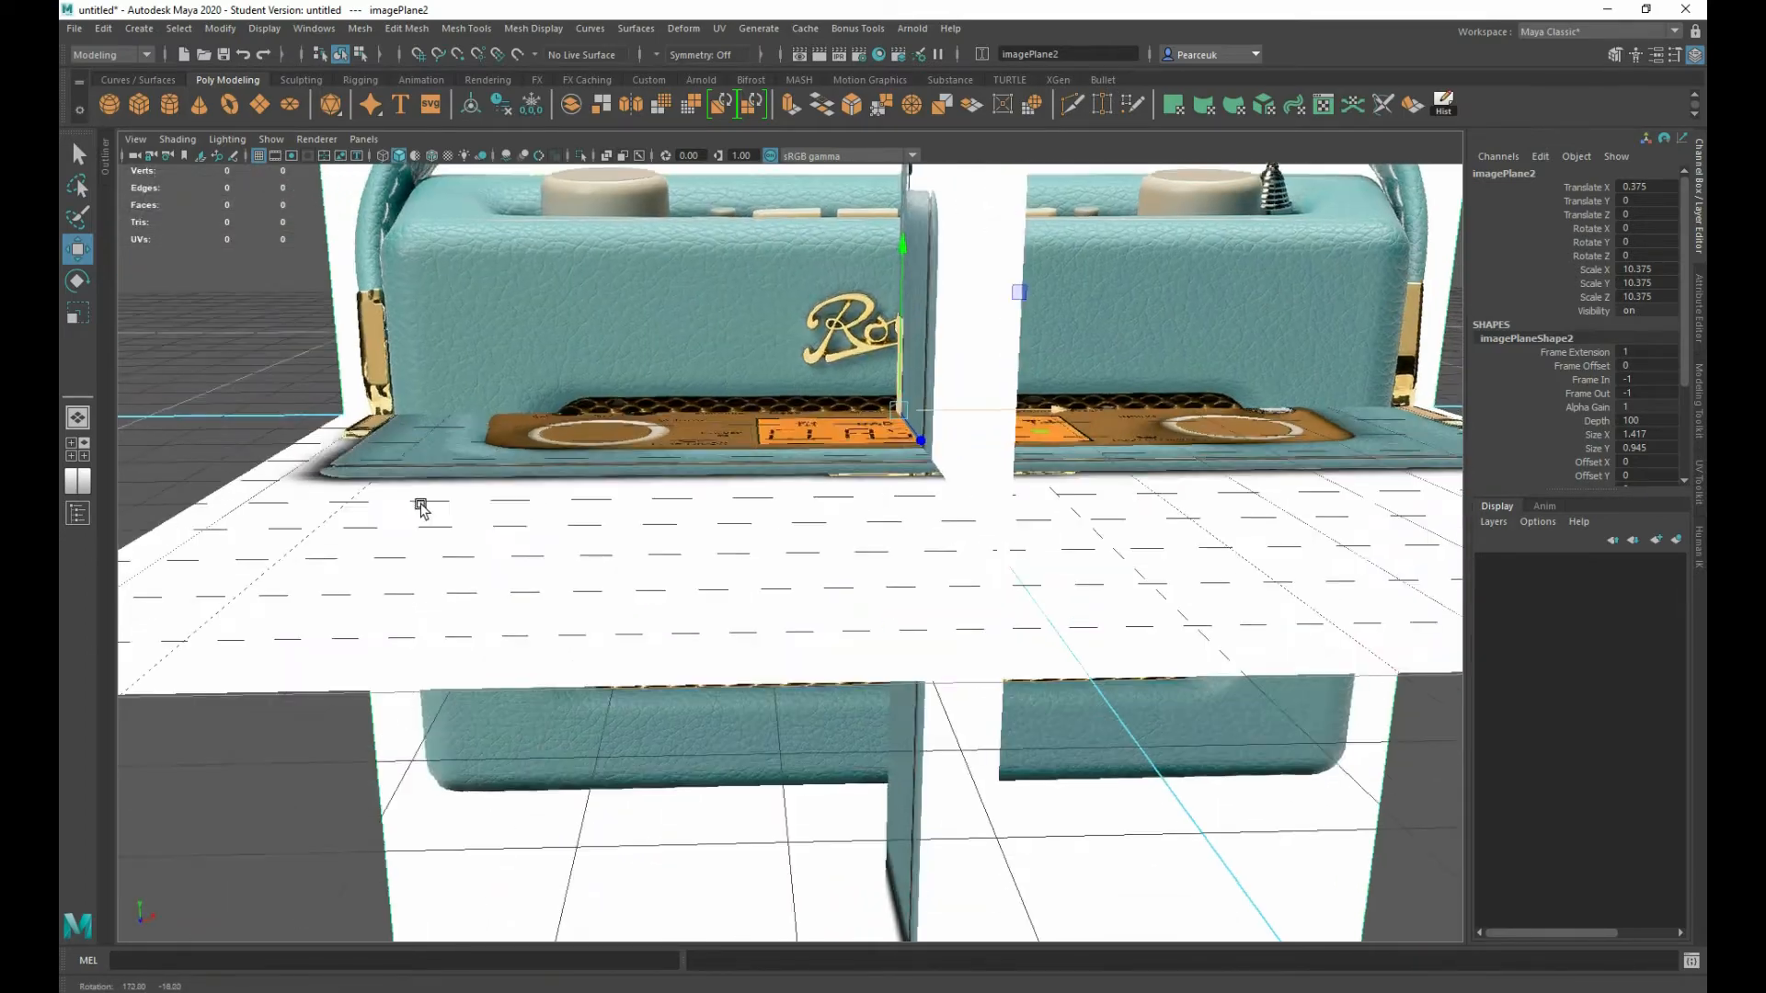
# - Move the front-view image plane far back along negative Z, clear of the side and top planes
pyautogui.scroll(-5, 420, 506)
pyautogui.keyDown('alt'); pyautogui.moveTo(1033, 434); pyautogui.dragTo(906, 460); pyautogui.keyUp('alt')
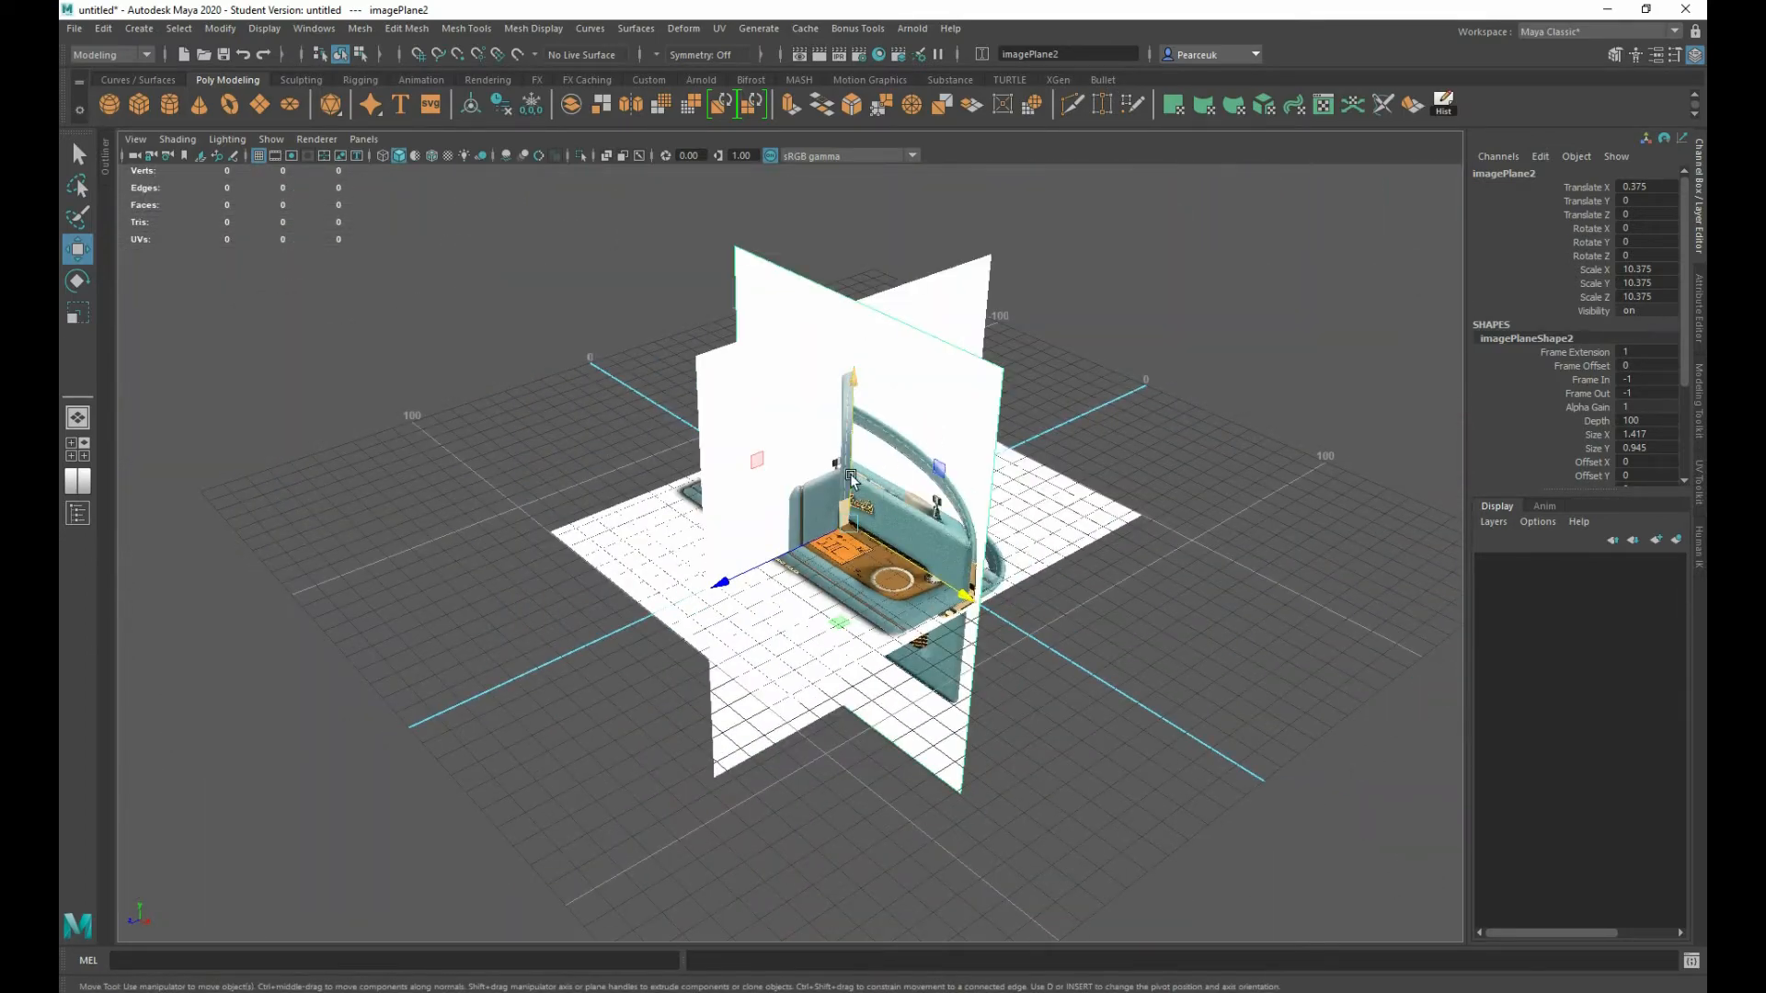
pyautogui.moveTo(731, 573); pyautogui.dragTo(1040, 481)
pyautogui.keyDown('alt'); pyautogui.moveTo(1039, 481); pyautogui.dragTo(1065, 482); pyautogui.keyUp('alt')
# - Lower the top-view image plane beneath the origin to about -20.148 in Y
pyautogui.click(945, 556)
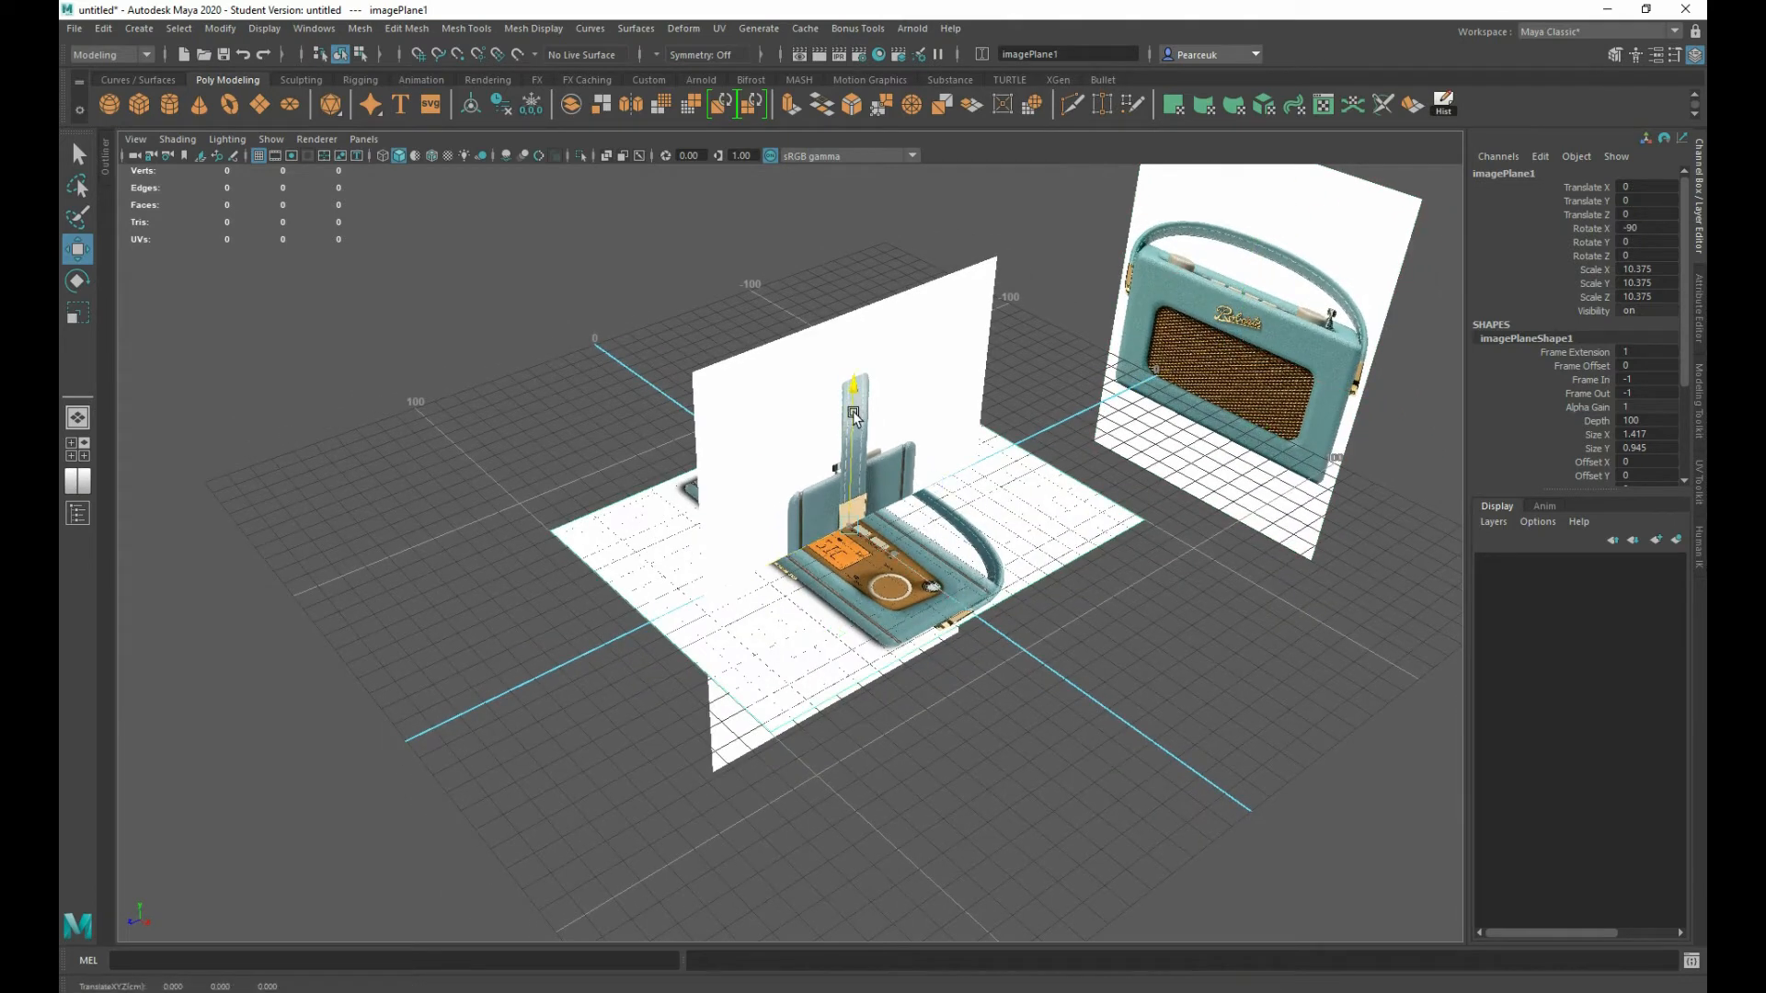
pyautogui.moveTo(853, 411); pyautogui.dragTo(858, 596)
pyautogui.click(831, 483)
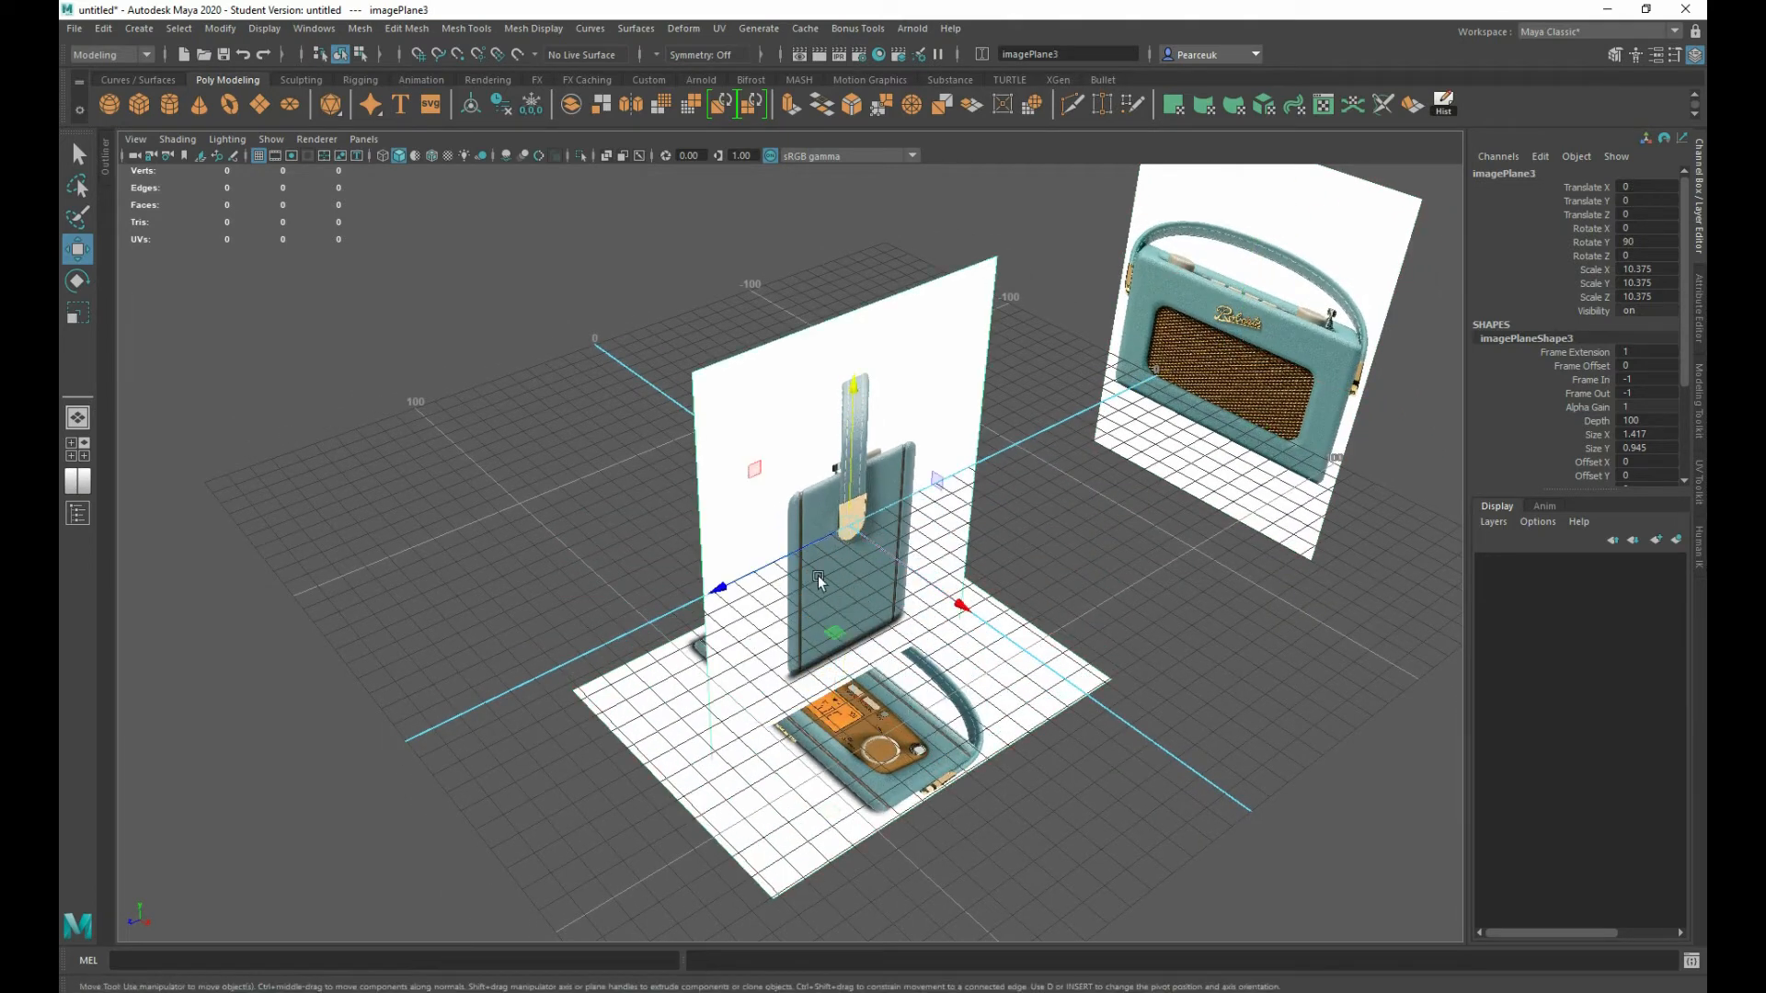
pyautogui.keyDown('alt'); pyautogui.moveTo(841, 609); pyautogui.dragTo(762, 622); pyautogui.keyUp('alt')
pyautogui.click(837, 754)
pyautogui.moveTo(817, 526); pyautogui.dragTo(798, 398)
# - Slide the top-view image plane to about -12.057 in Z to line its radio body up with the side view
pyautogui.keyDown('alt'); pyautogui.moveTo(871, 532); pyautogui.dragTo(741, 546, button='middle'); pyautogui.keyUp('alt')
pyautogui.keyDown('alt'); pyautogui.moveTo(741, 547); pyautogui.dragTo(685, 497); pyautogui.keyUp('alt')
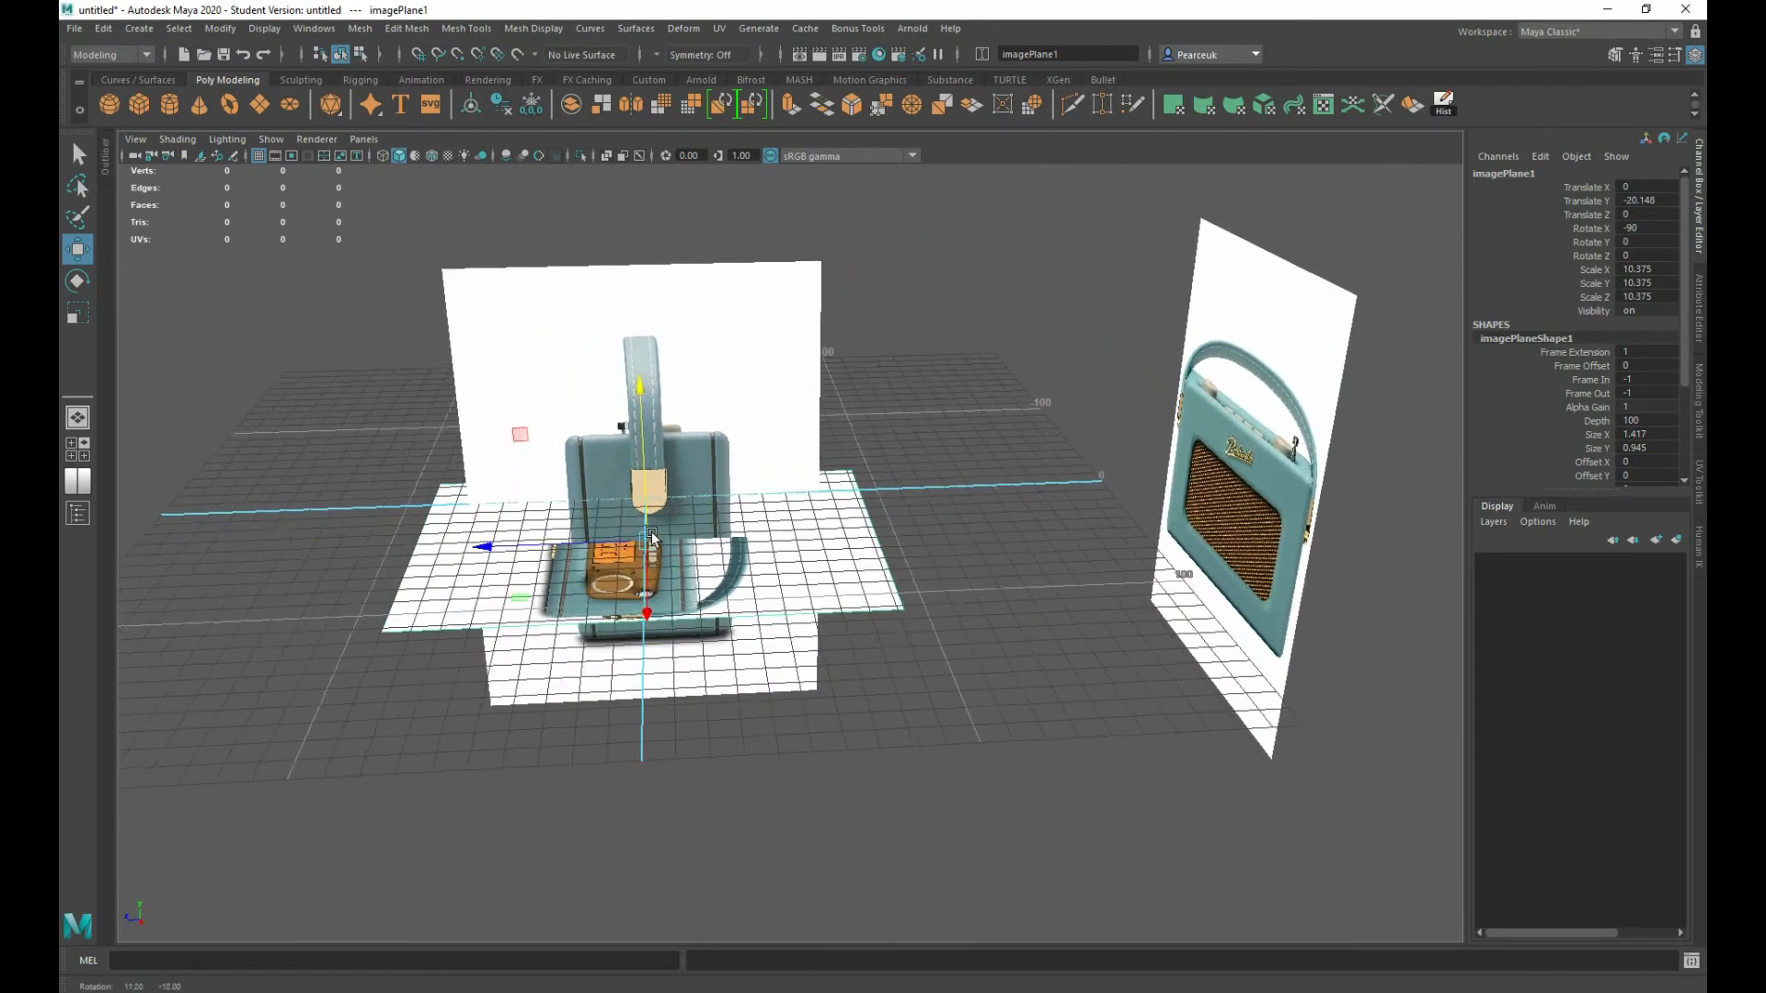
pyautogui.keyDown('alt'); pyautogui.moveTo(690, 515); pyautogui.dragTo(851, 644, button='right'); pyautogui.keyUp('alt')
pyautogui.keyDown('alt'); pyautogui.moveTo(745, 598); pyautogui.dragTo(859, 721, button='middle'); pyautogui.keyUp('alt')
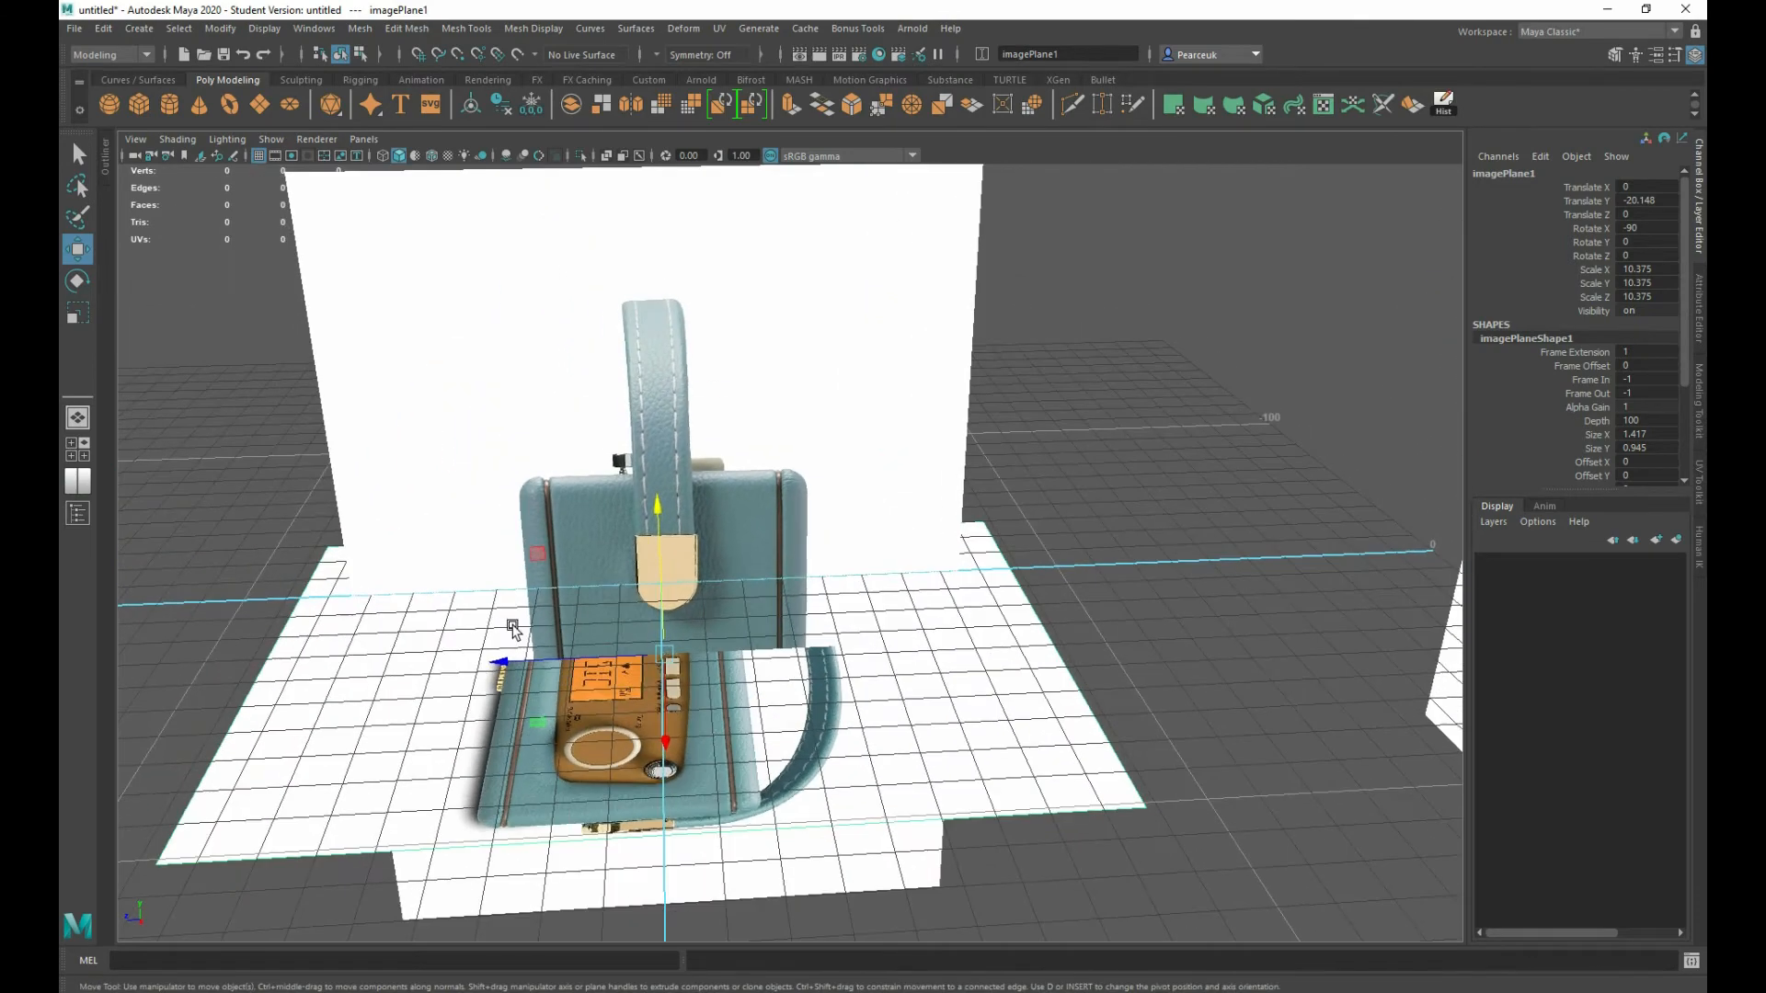
pyautogui.moveTo(501, 659); pyautogui.dragTo(555, 672)
# - Scale the top-view image plane uniformly to about 11.449 to match the side view's body depth, and return to the Move tool
pyautogui.press('r')
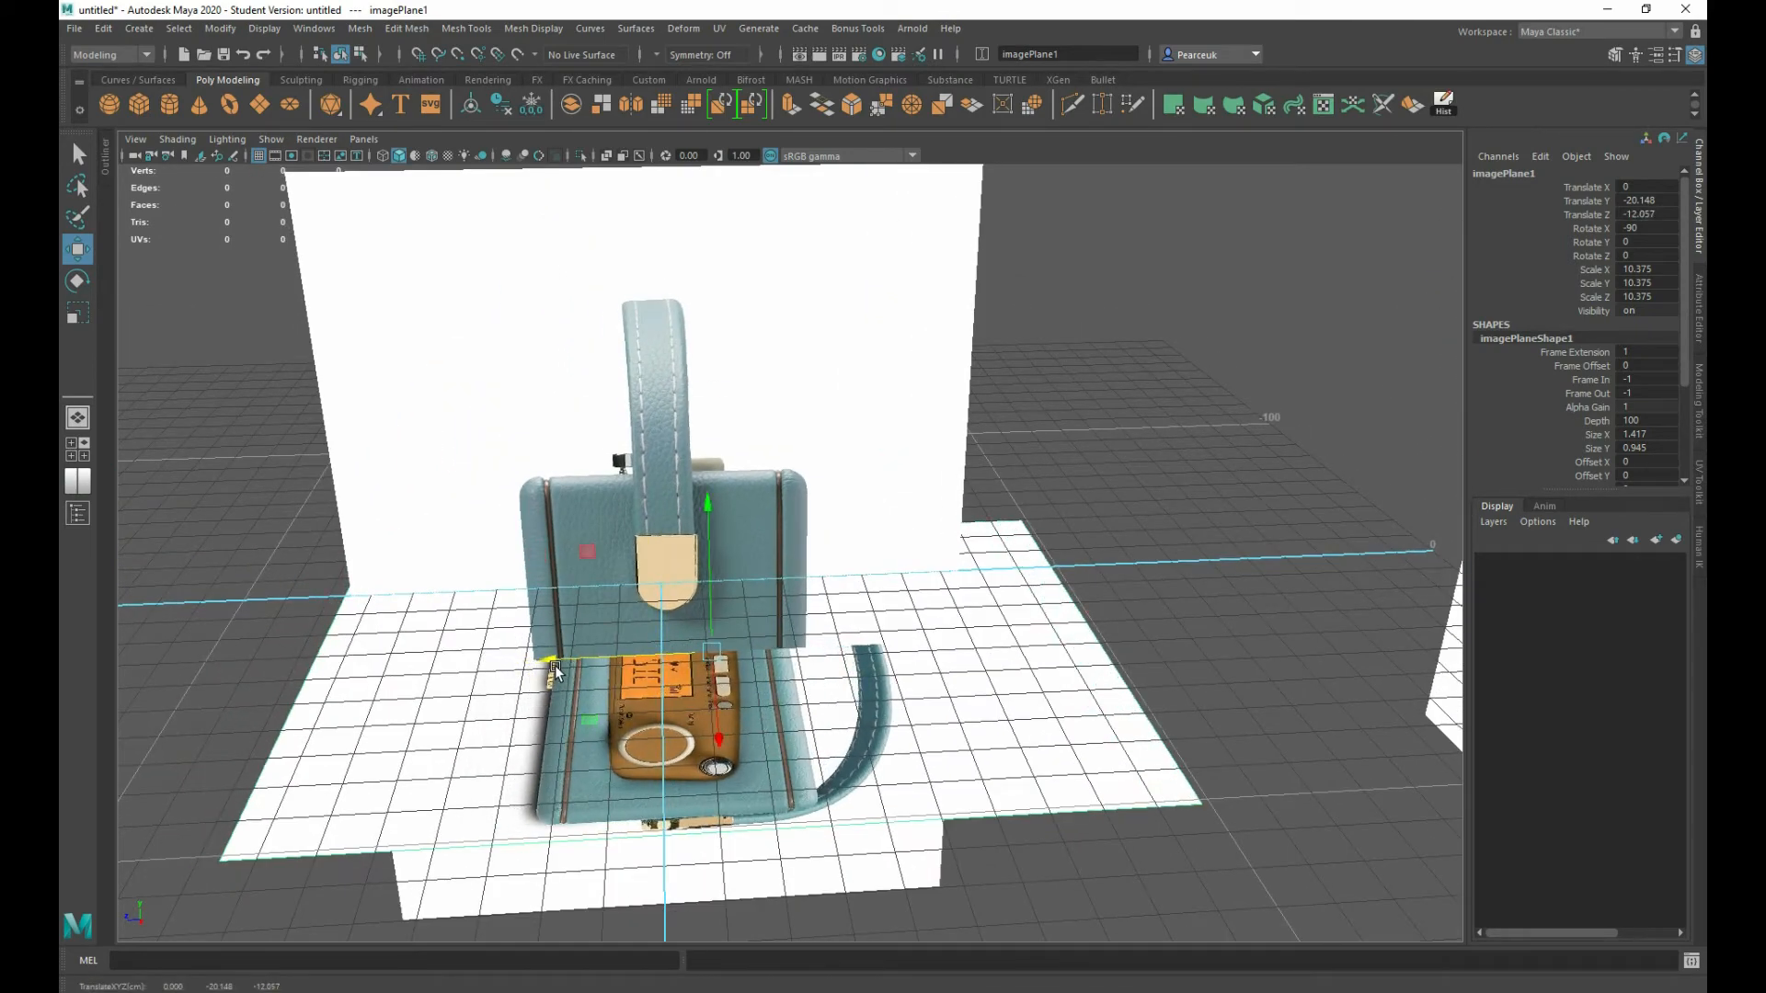
pyautogui.moveTo(719, 655); pyautogui.dragTo(769, 703)
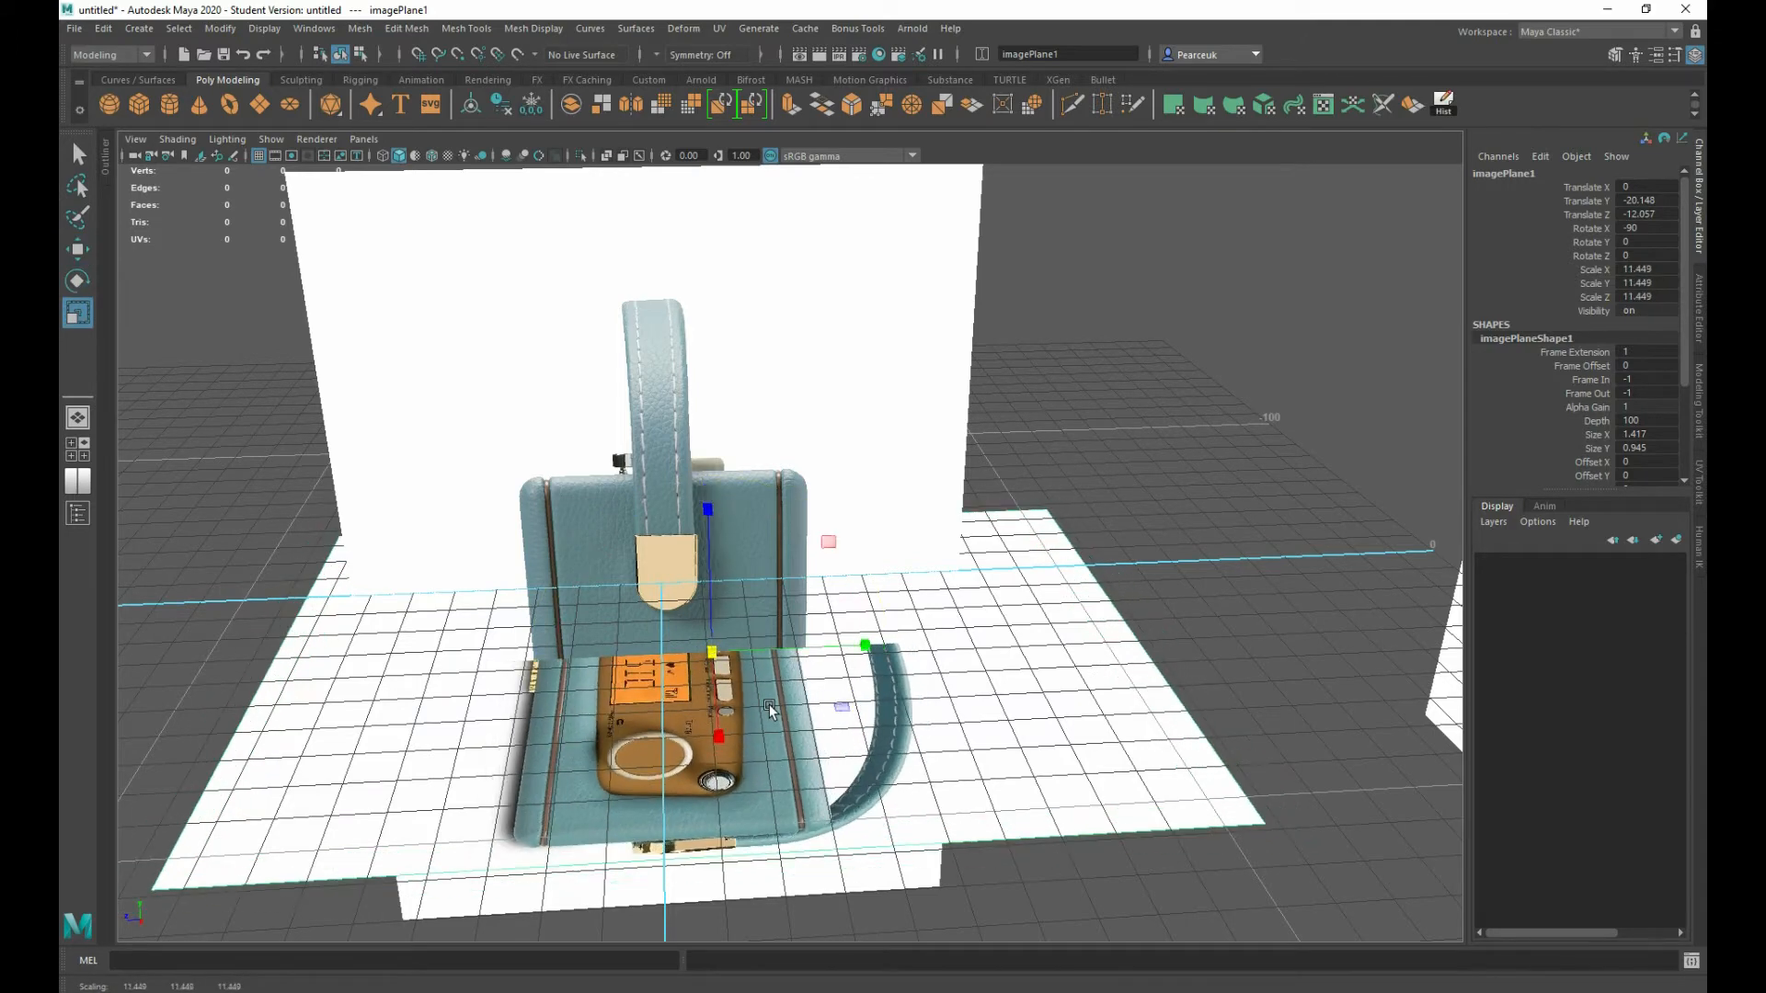
pyautogui.press('e')
pyautogui.press('w')
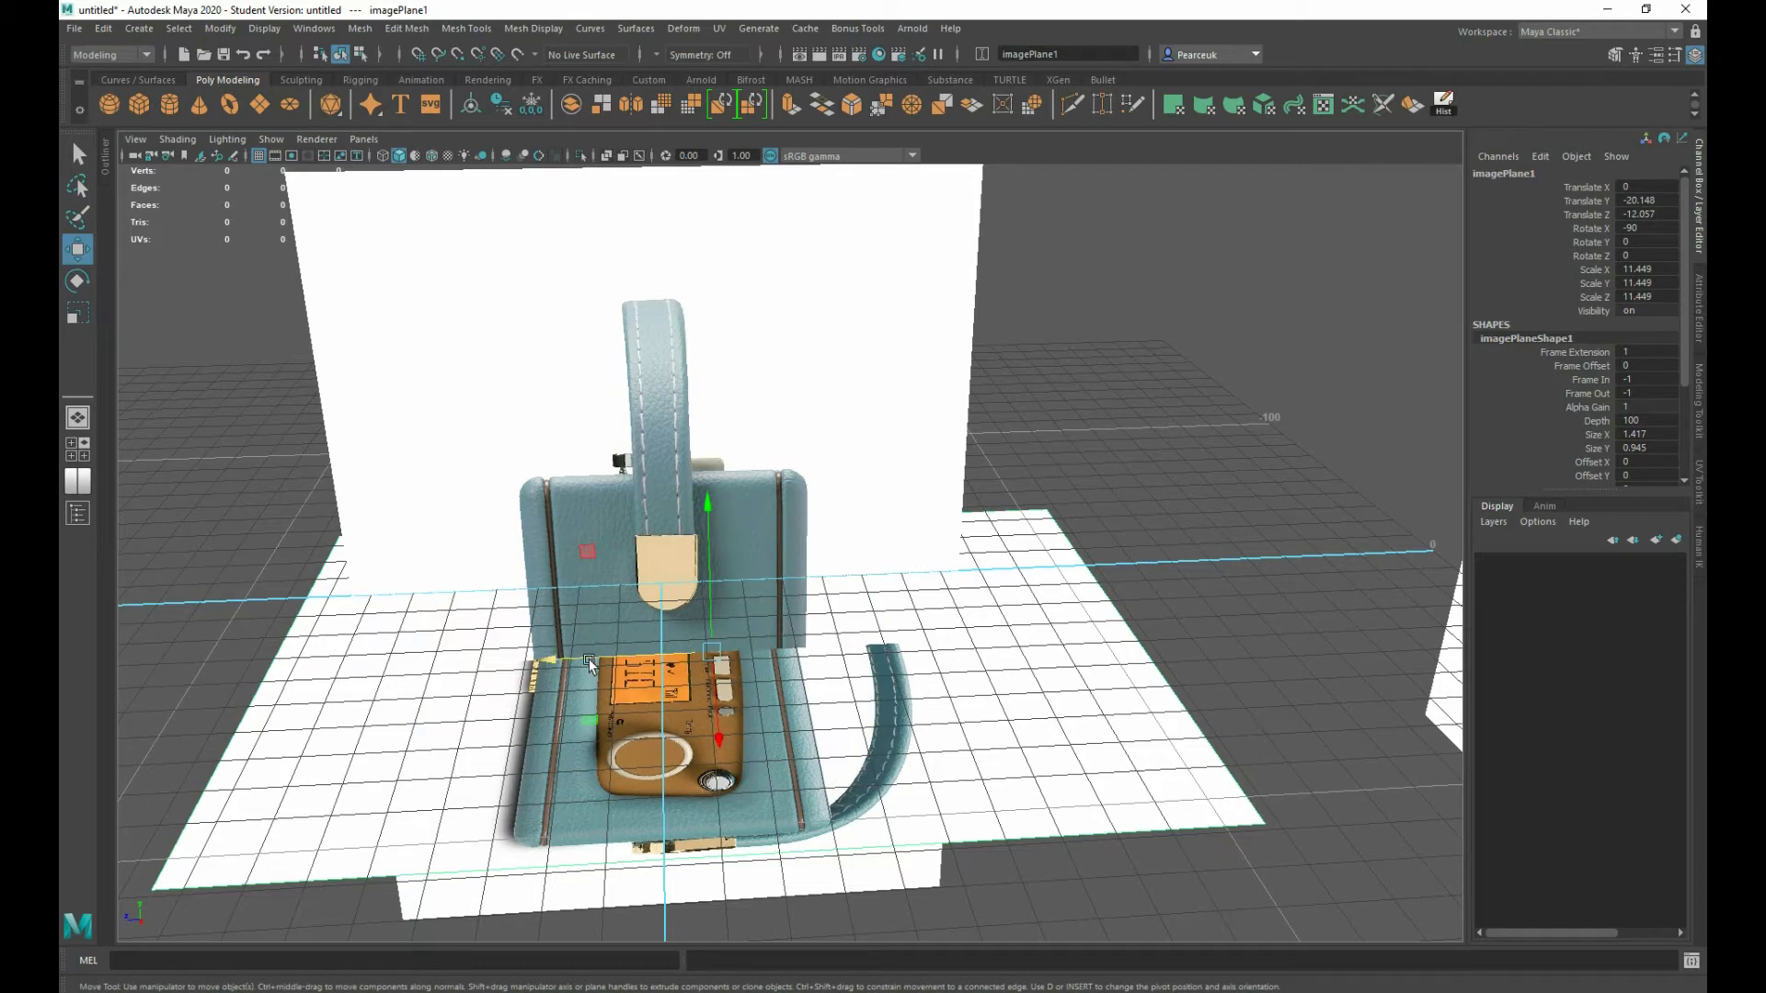
# - Slide the top-view image plane to about -13.537 in Z and place its pivot on the side view's rear brown strip
pyautogui.moveTo(589, 659); pyautogui.dragTo(596, 661)
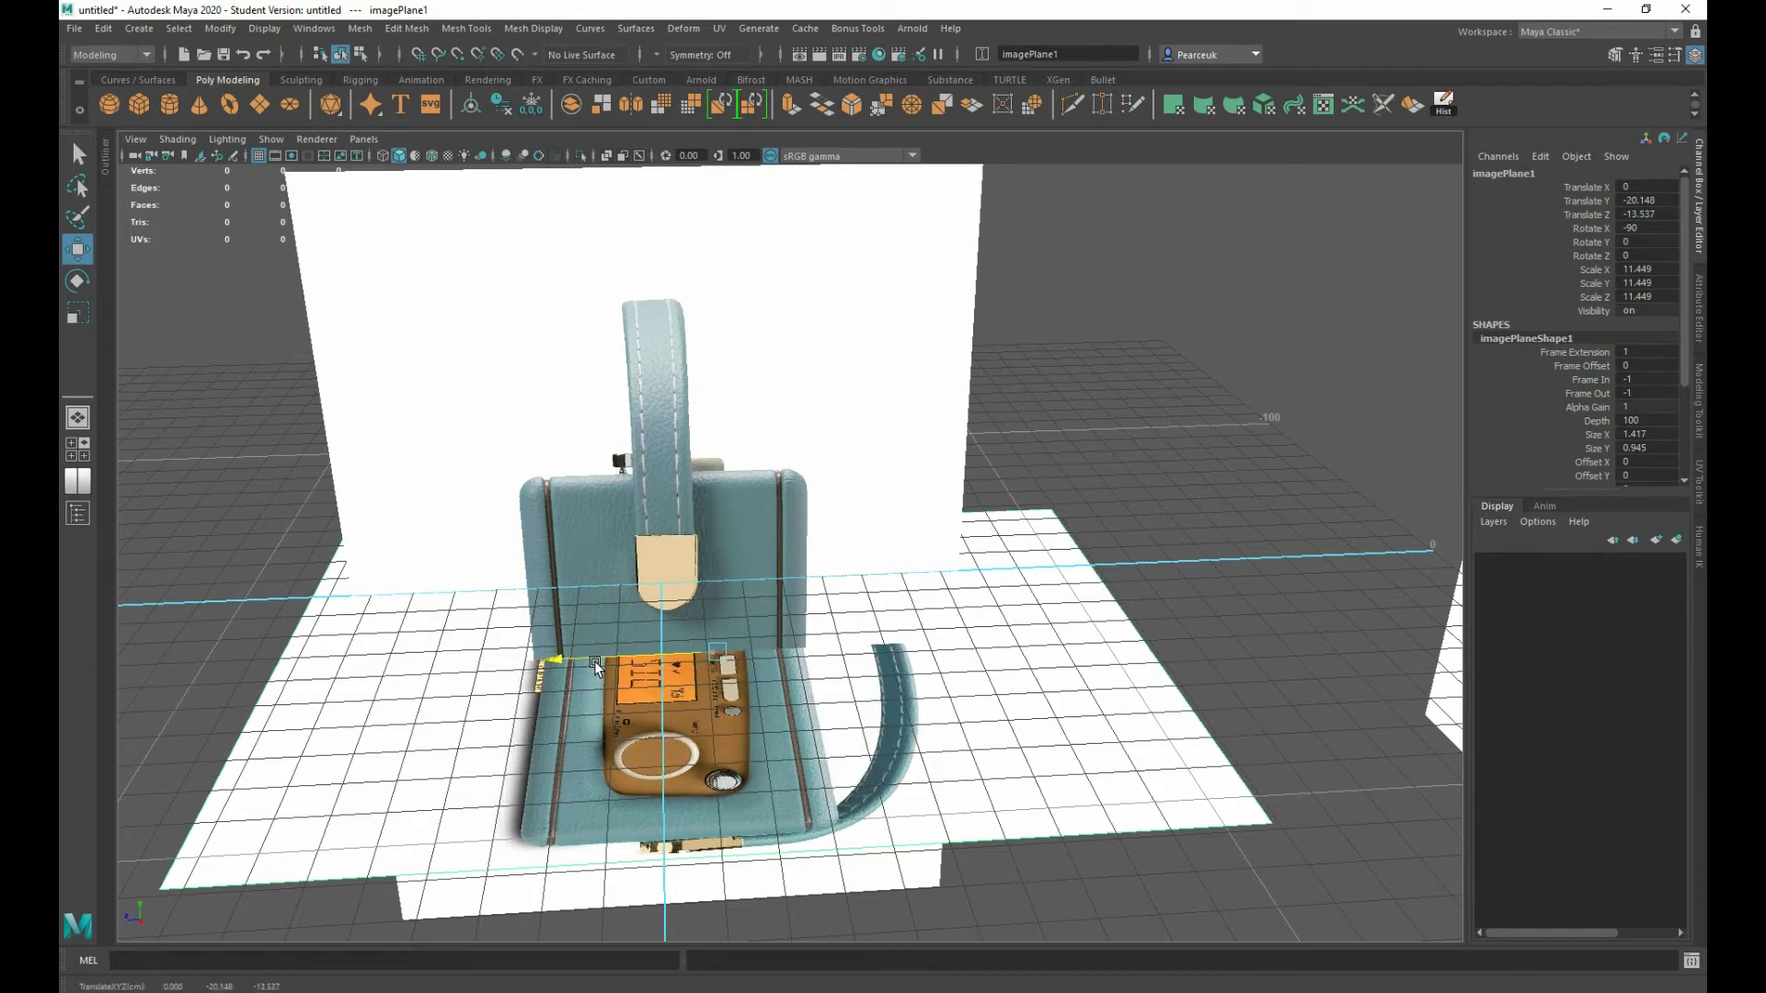
pyautogui.keyDown('alt'); pyautogui.moveTo(623, 649); pyautogui.dragTo(620, 555, button='middle'); pyautogui.keyUp('alt')
pyautogui.keyDown('alt'); pyautogui.moveTo(620, 556); pyautogui.dragTo(892, 728, button='right'); pyautogui.keyUp('alt')
pyautogui.keyDown('alt'); pyautogui.moveTo(892, 728); pyautogui.dragTo(730, 668); pyautogui.keyUp('alt')
pyautogui.press('d')
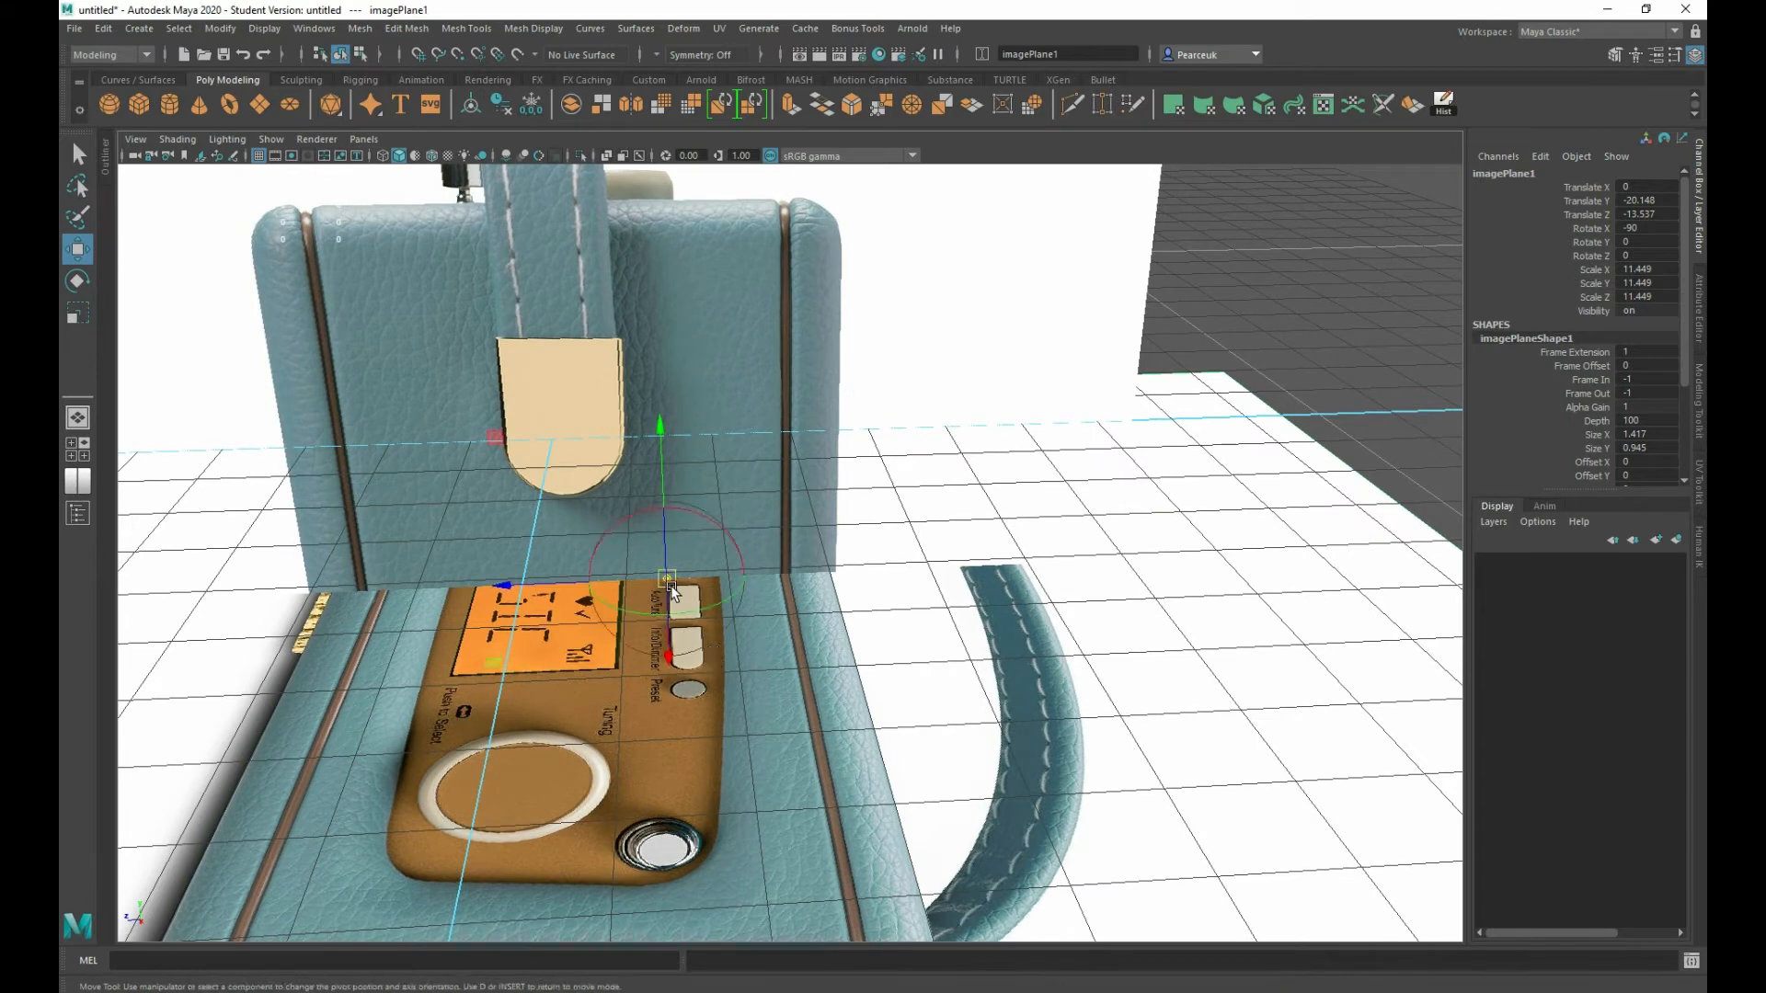
pyautogui.moveTo(506, 585); pyautogui.dragTo(670, 603)
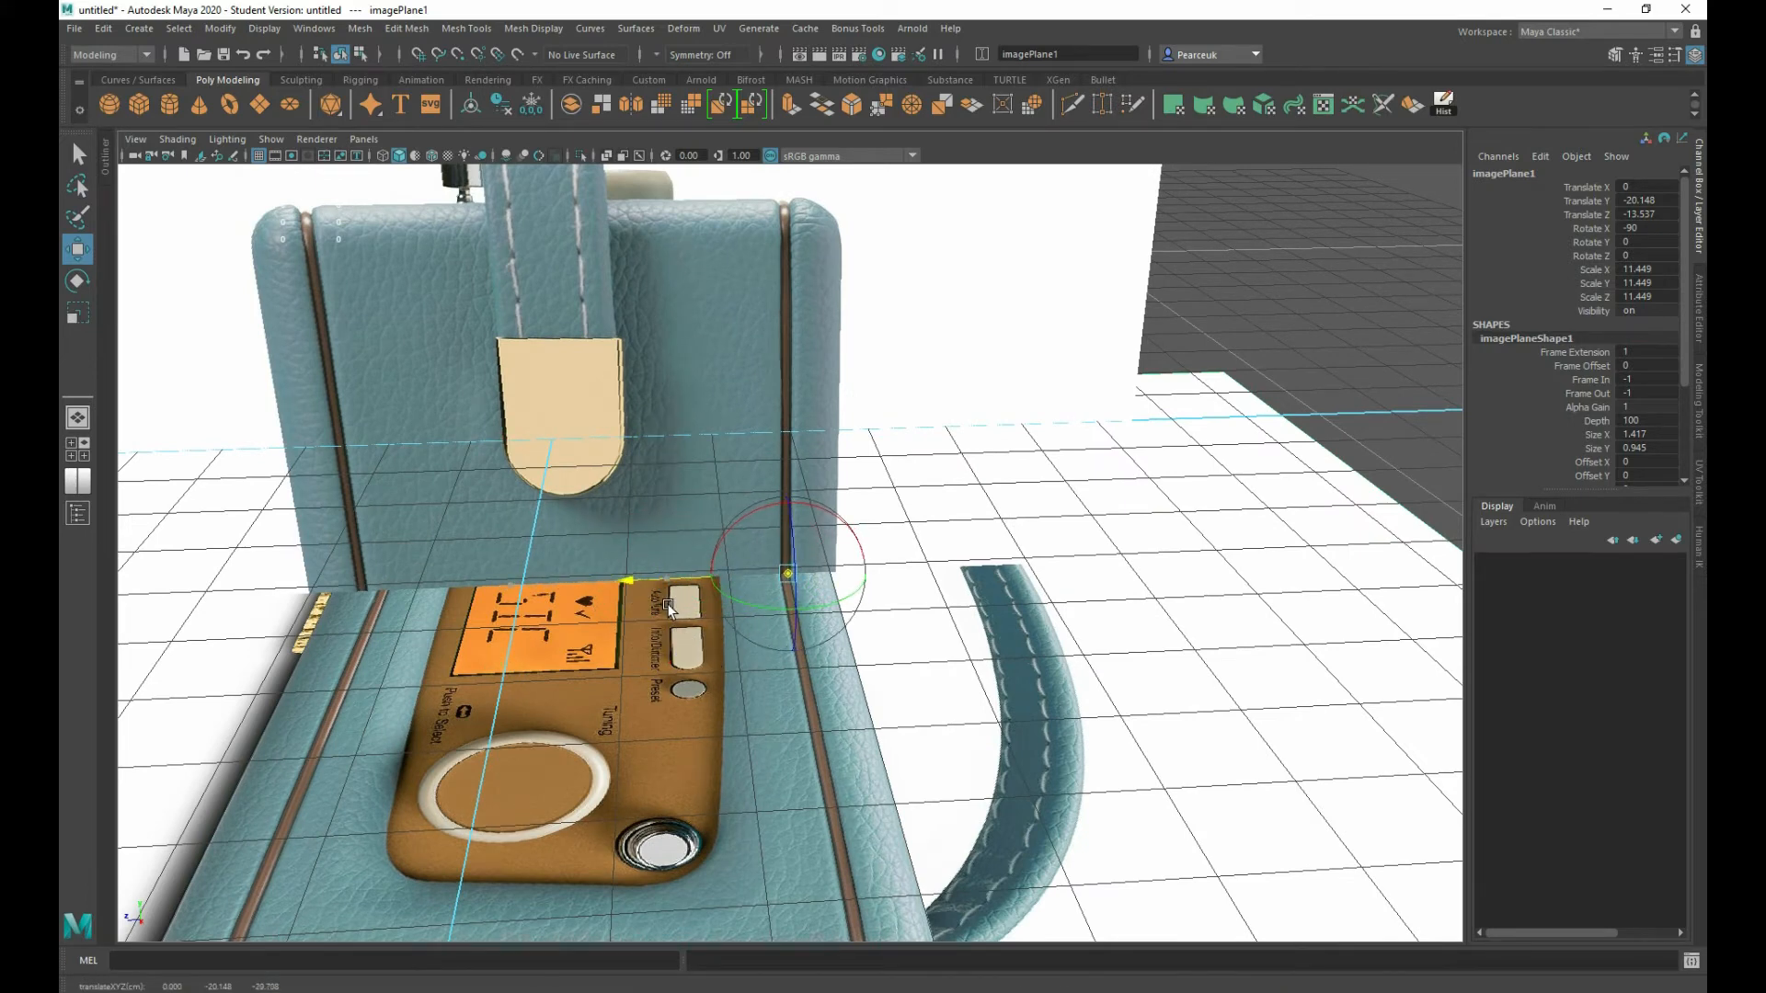
pyautogui.press('d')
# - Scale the top-view image plane uniformly to about 12.017 so its brown strips meet the side view's, and return to the Move tool
pyautogui.press('r')
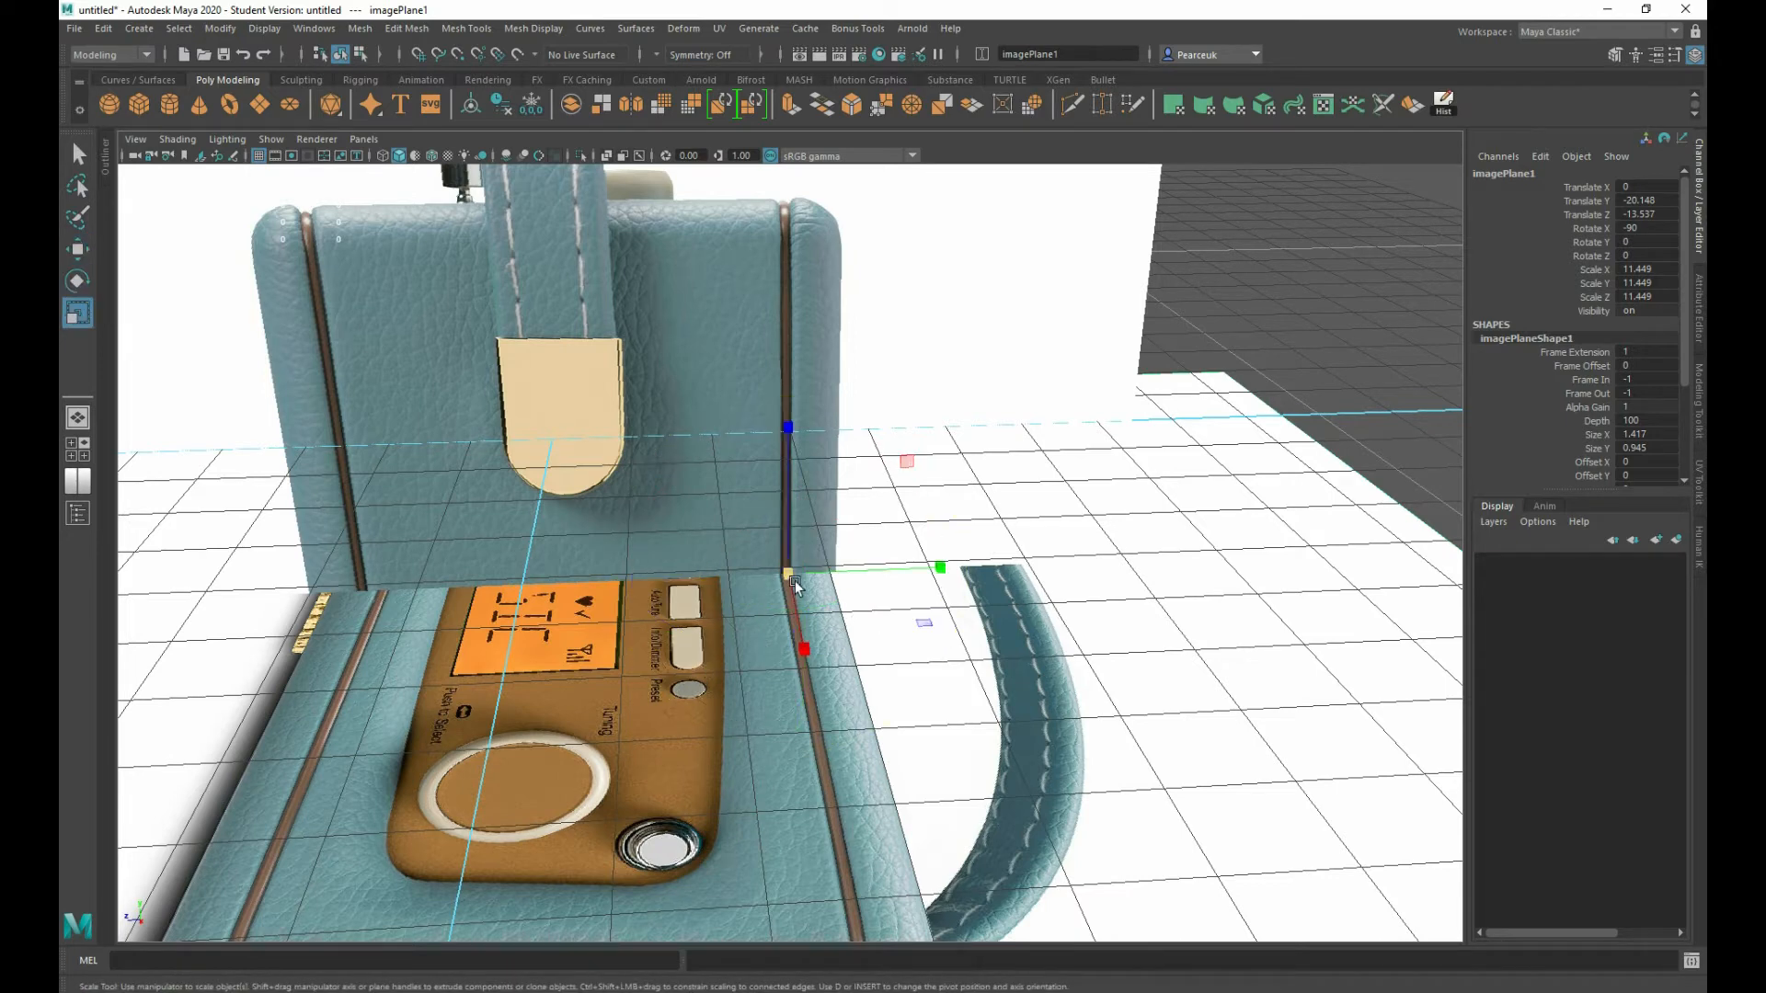
pyautogui.moveTo(789, 573); pyautogui.dragTo(844, 635)
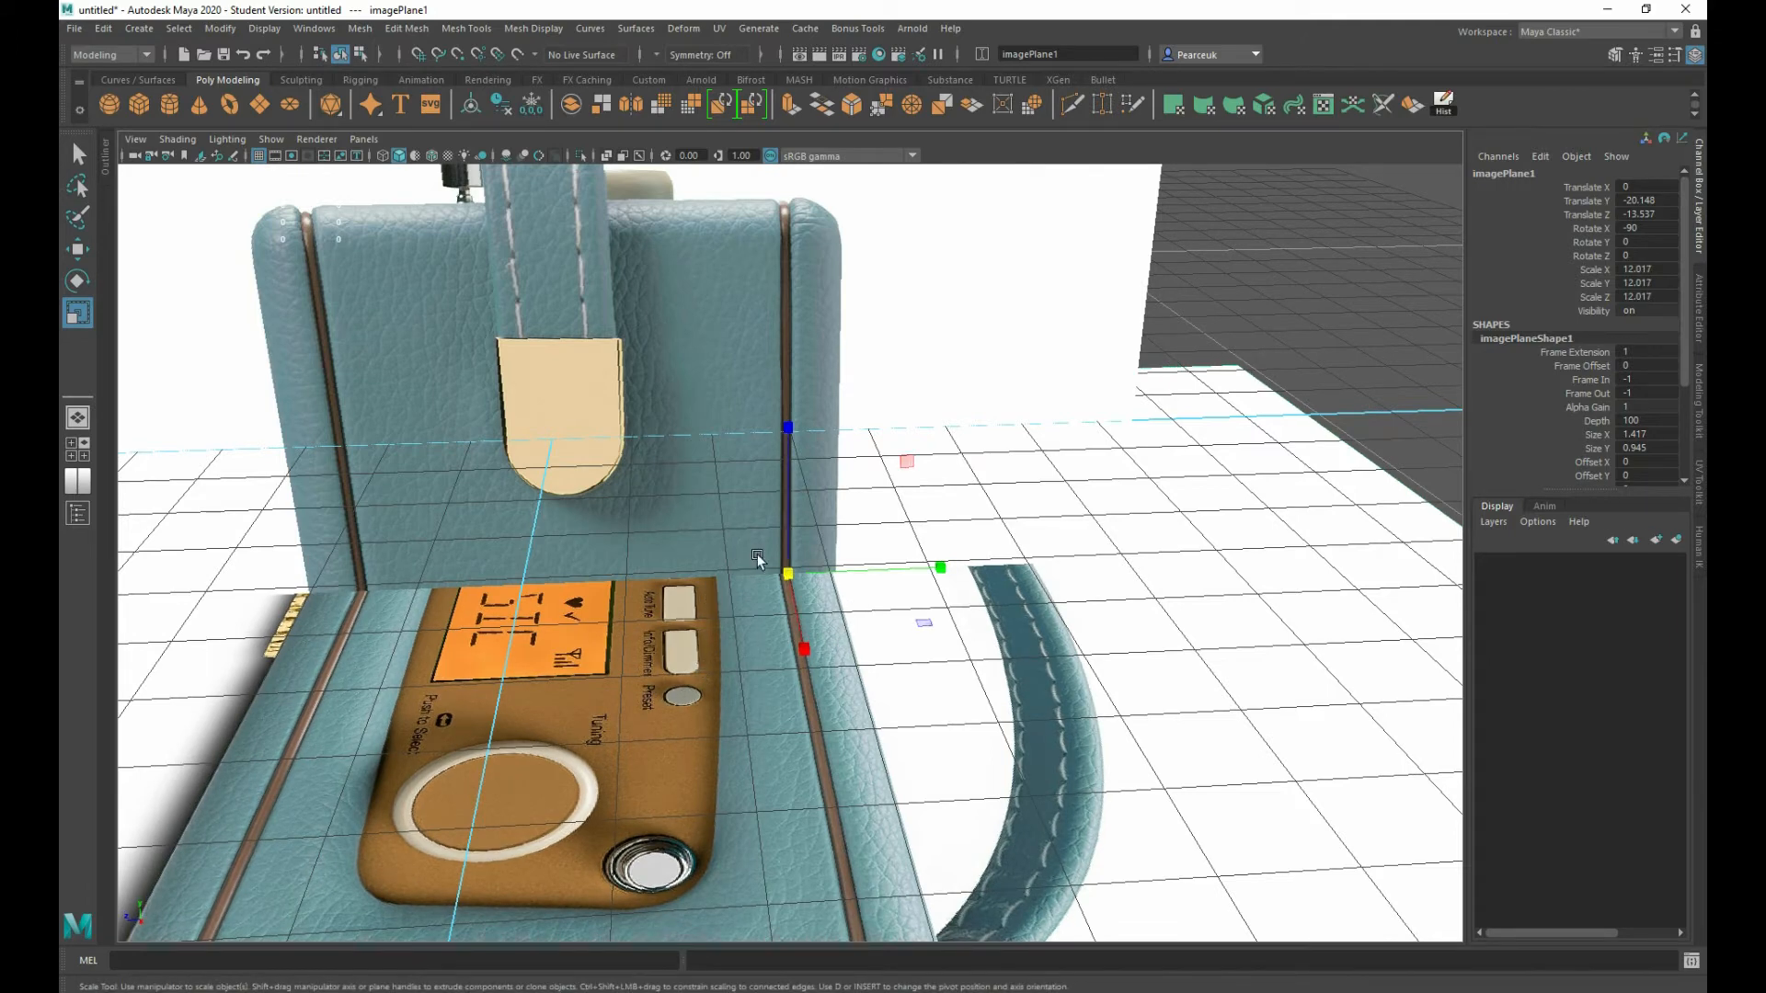
pyautogui.rightClick(787, 552)
pyautogui.rightClick(645, 648)
pyautogui.press('w')
# - Reselect the top-view image plane and nudge it to about -13.755 in Z so its brown strip meets the side view's
pyautogui.click(1187, 320)
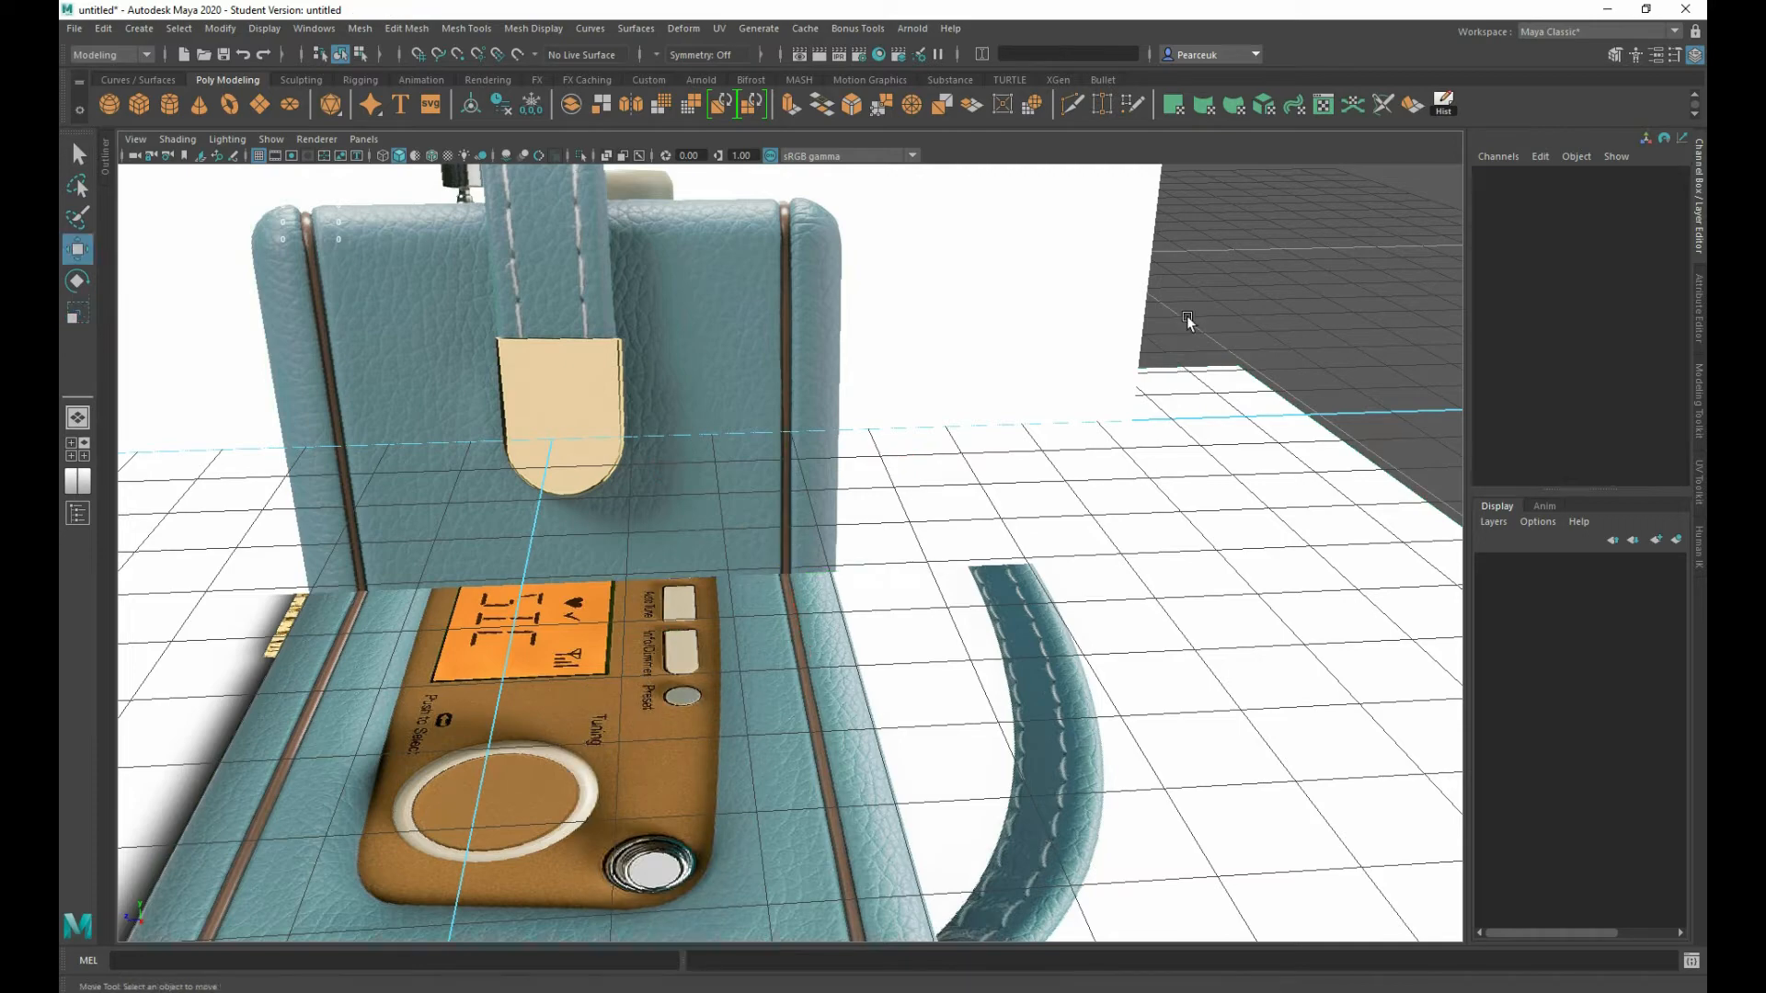
pyautogui.scroll(5, 767, 682)
pyautogui.click(760, 681)
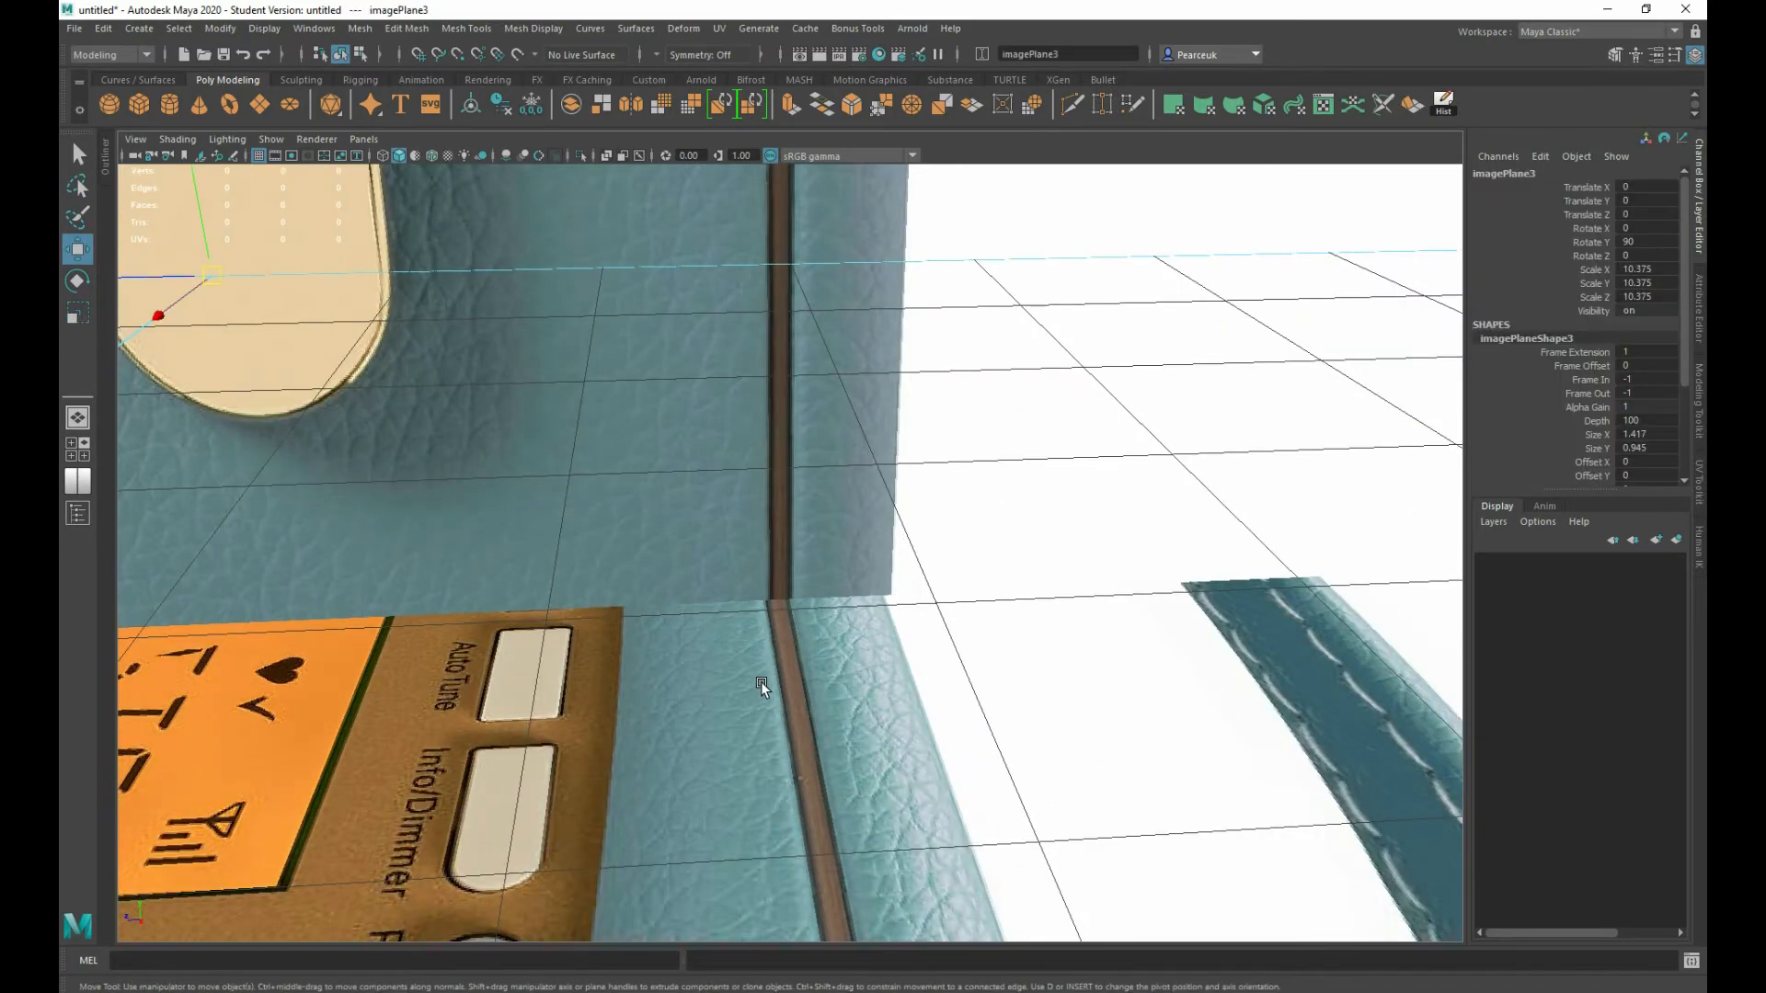
pyautogui.scroll(-8, 760, 681)
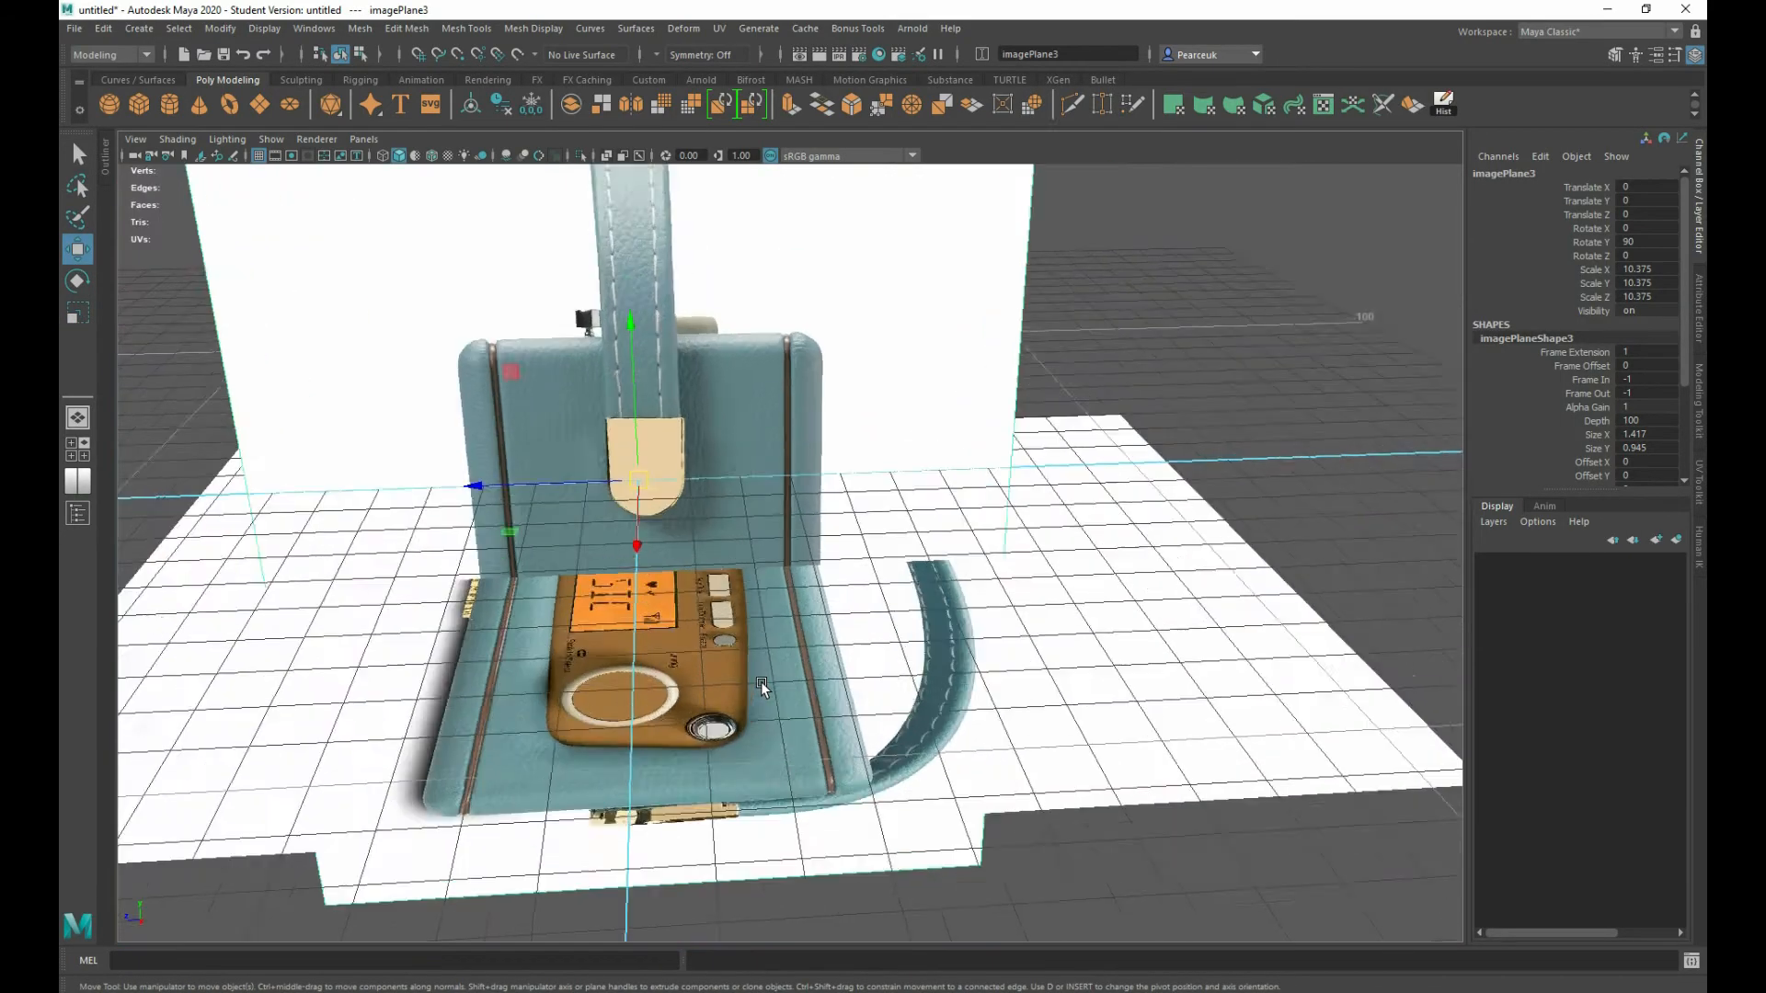
pyautogui.scroll(4, 760, 682)
pyautogui.click(775, 682)
pyautogui.scroll(6, 739, 687)
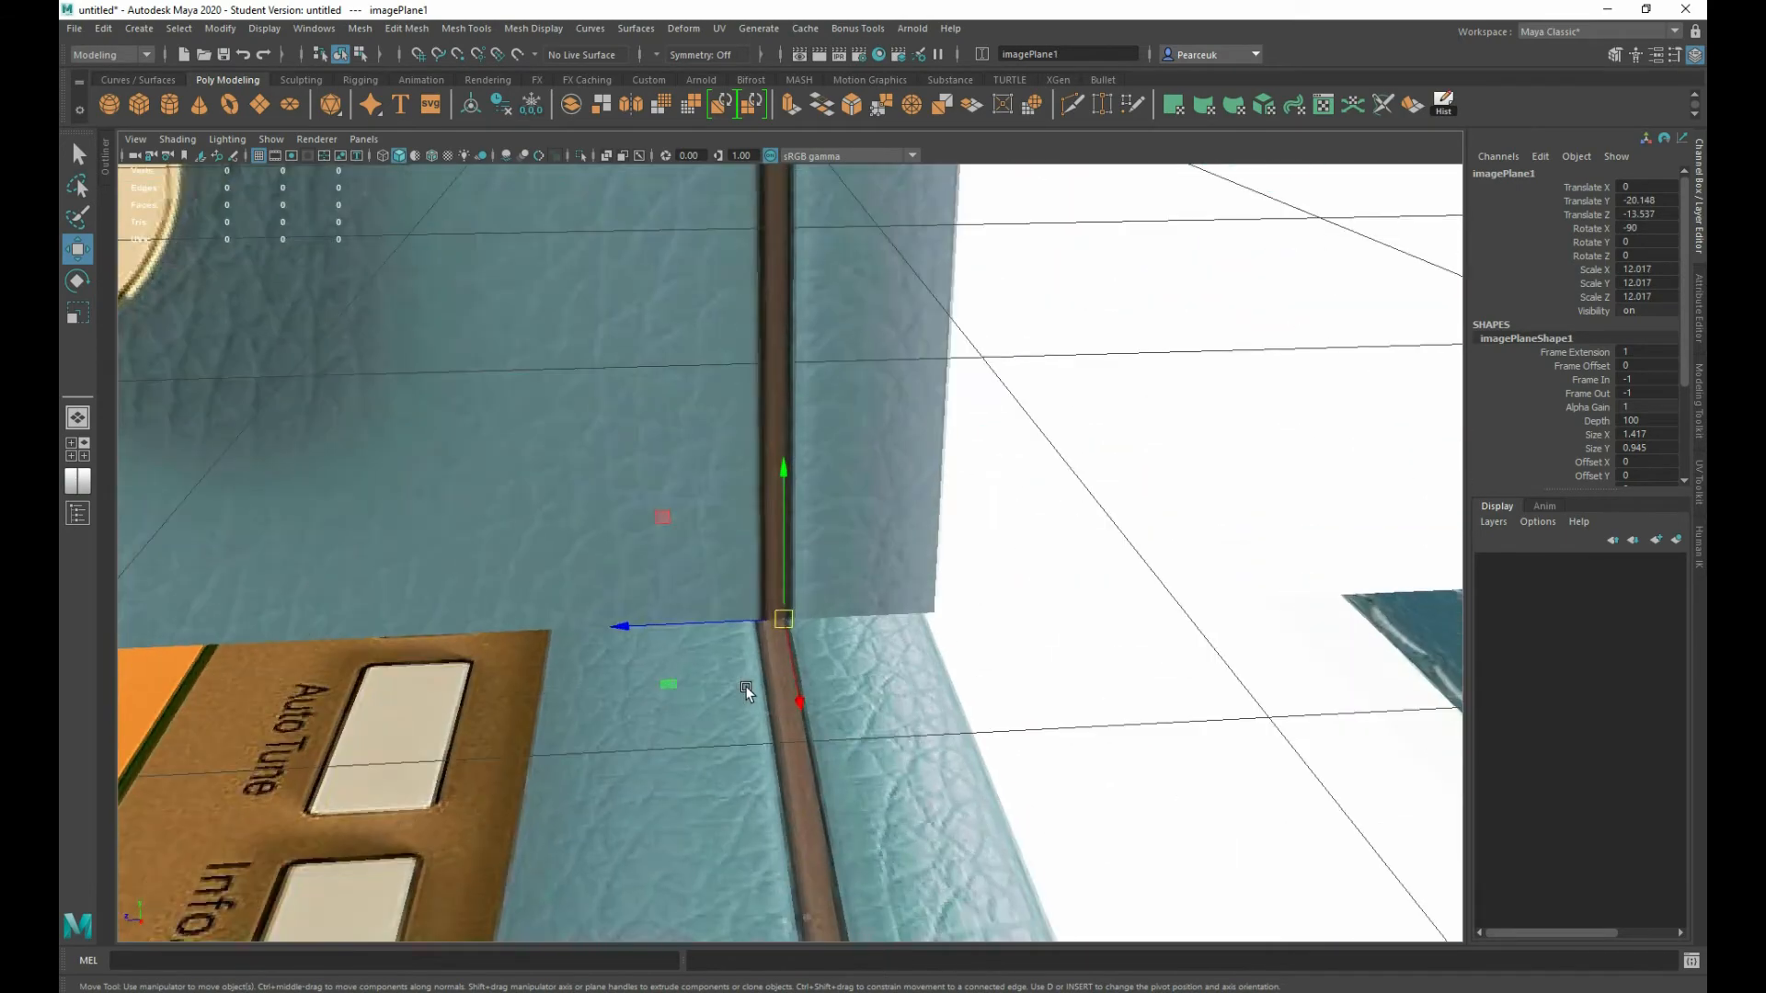
pyautogui.moveTo(637, 696); pyautogui.dragTo(645, 699)
pyautogui.scroll(4, 684, 690)
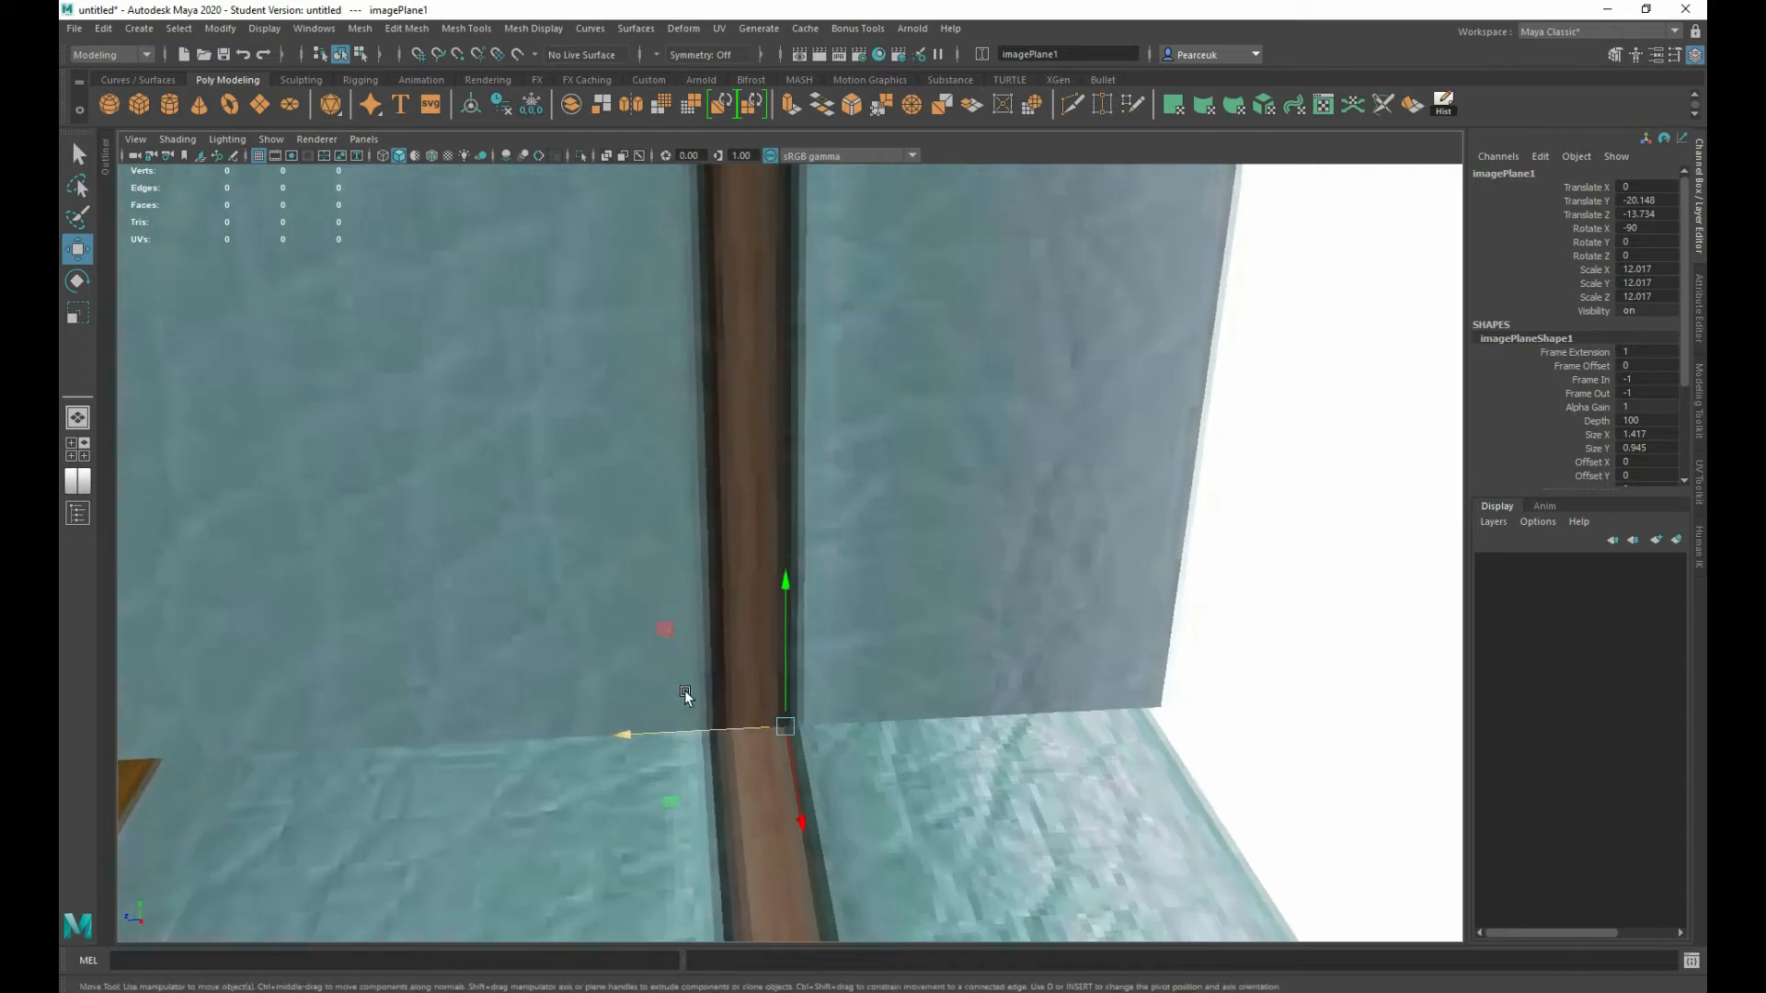
pyautogui.moveTo(664, 787); pyautogui.dragTo(668, 776)
# - Refine the top-view image plane's pivot on the rear brown strip and scale the plane uniformly to about 12.069
pyautogui.press('d')
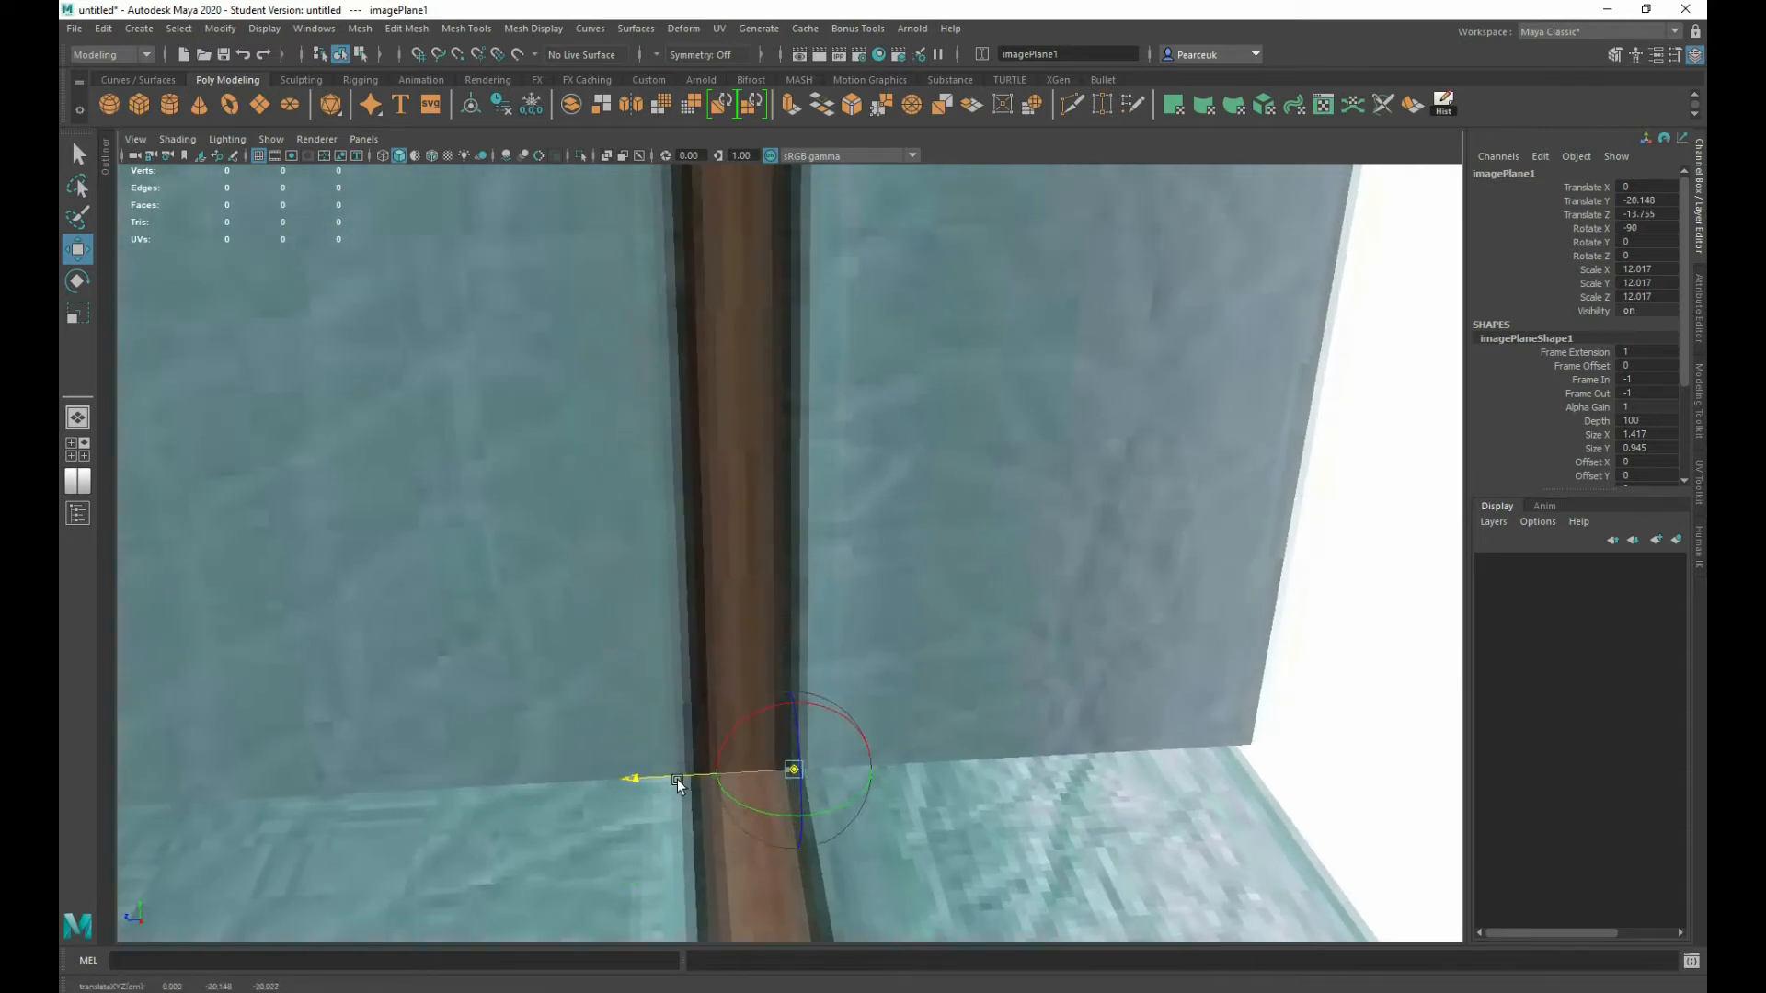
pyautogui.press('d')
pyautogui.press('t')
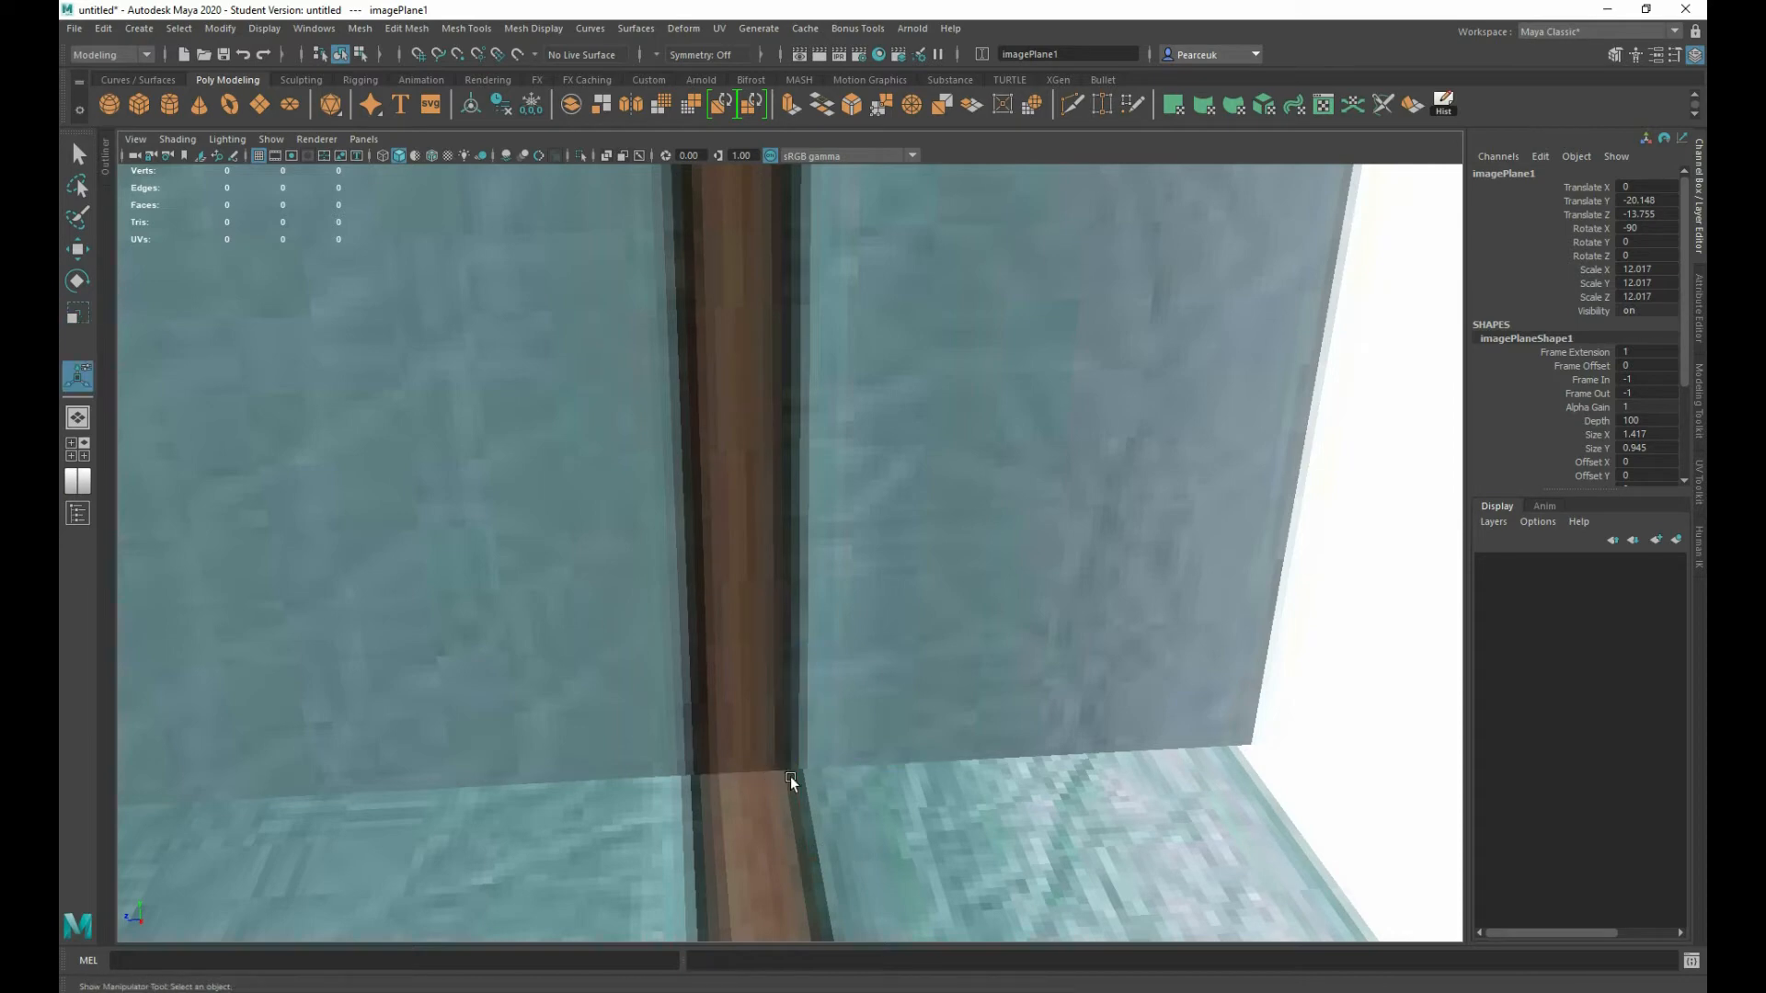
pyautogui.press('r')
pyautogui.moveTo(792, 773); pyautogui.dragTo(796, 769)
pyautogui.scroll(-6, 760, 764)
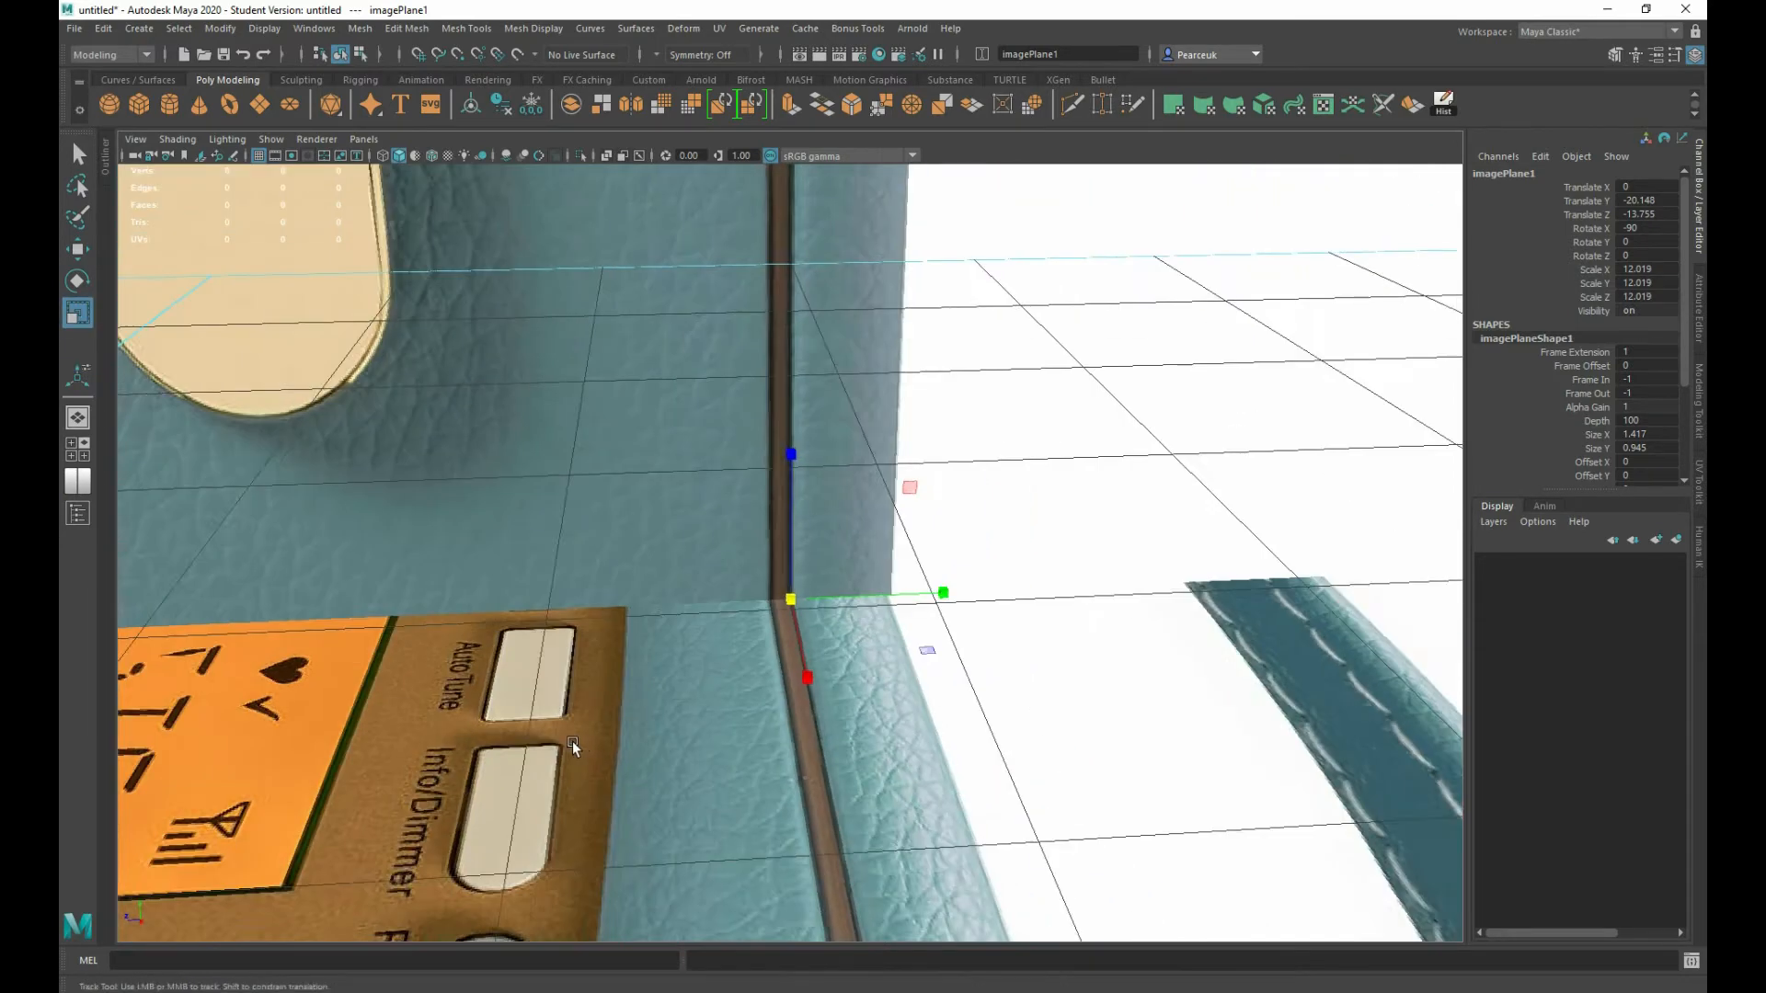
pyautogui.keyDown('alt'); pyautogui.moveTo(573, 741); pyautogui.dragTo(1090, 690, button='middle'); pyautogui.keyUp('alt')
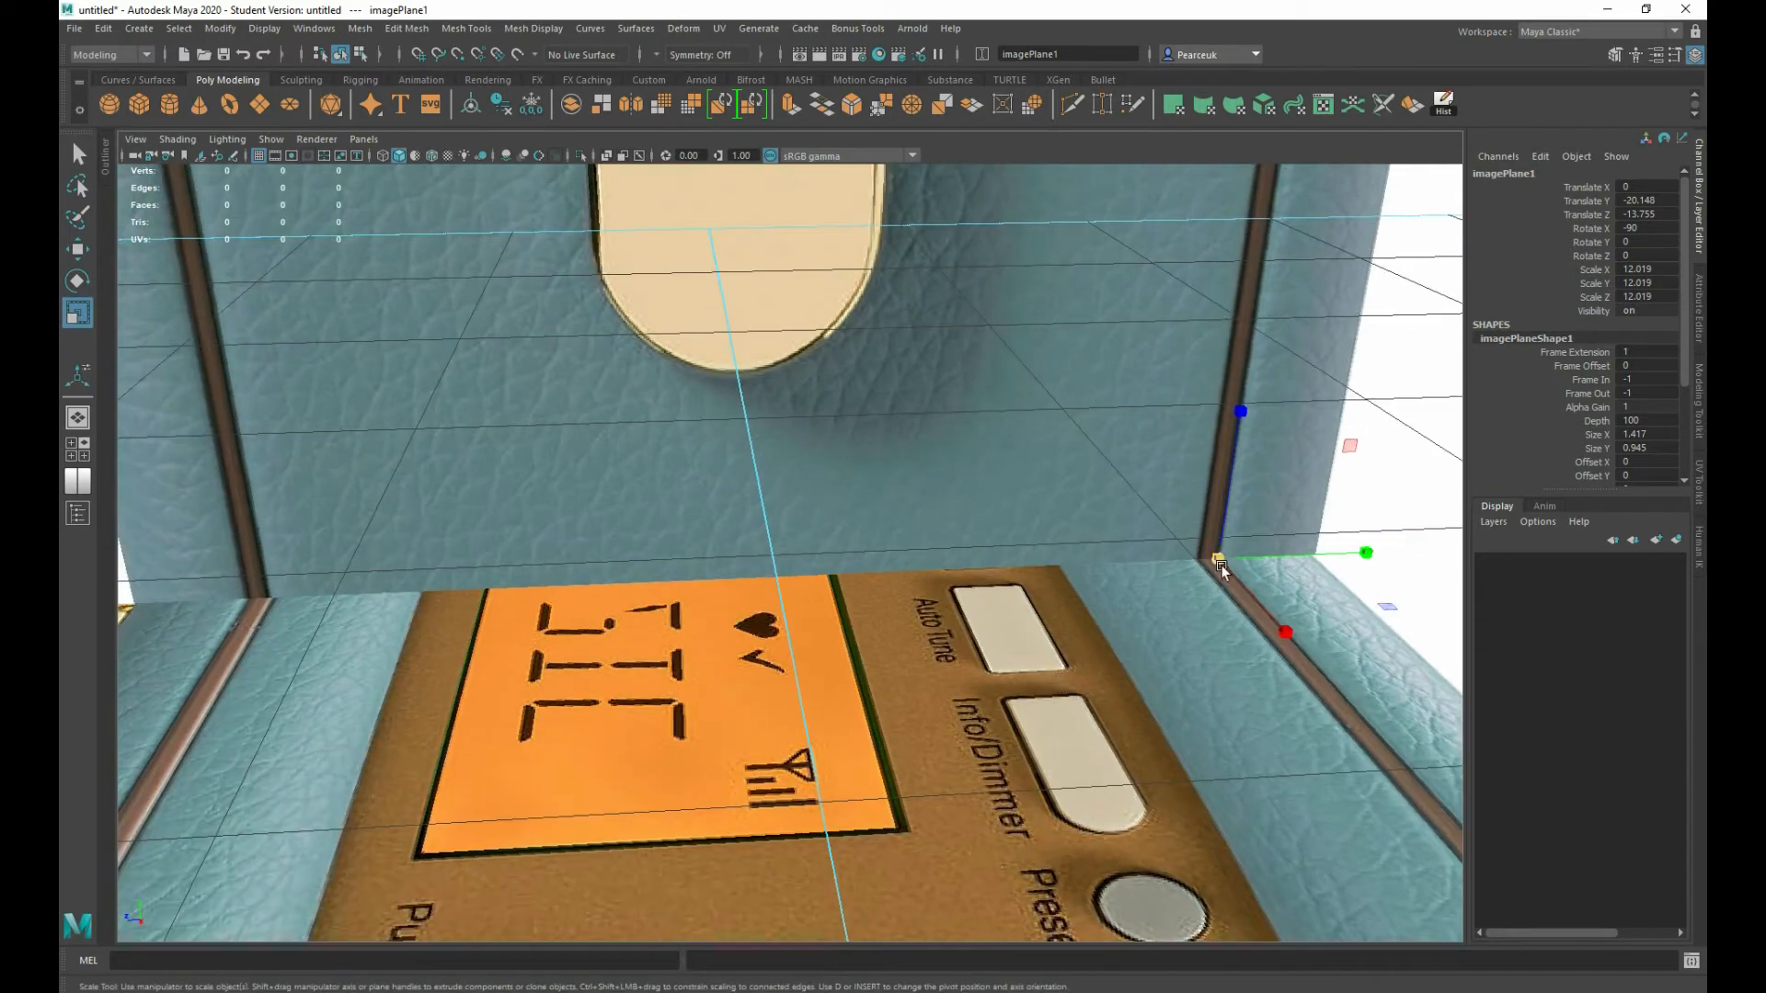
pyautogui.moveTo(1222, 565); pyautogui.dragTo(1234, 565)
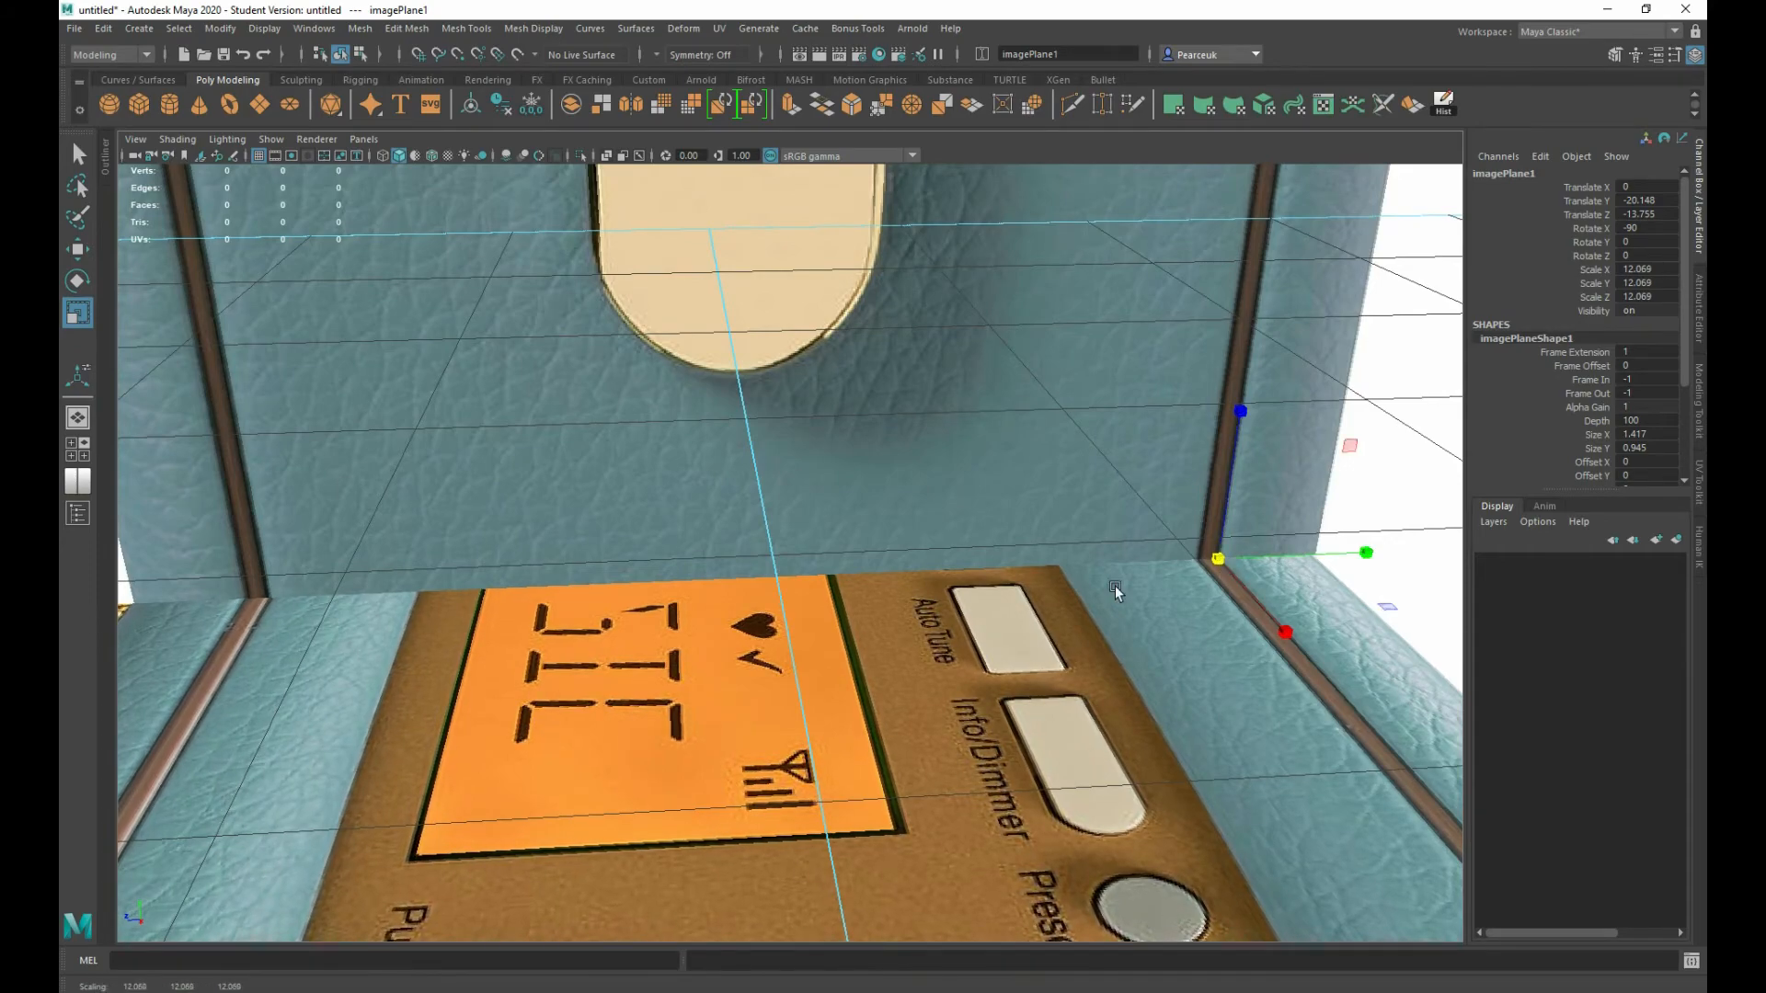
pyautogui.scroll(-8, 1114, 585)
pyautogui.moveTo(793, 635)
pyautogui.keyDown('alt'); pyautogui.mouseDown()
pyautogui.moveTo(1030, 684)
pyautogui.moveTo(784, 607)
pyautogui.moveTo(935, 736)
pyautogui.moveTo(814, 657)
pyautogui.mouseUp(); pyautogui.keyUp('alt')
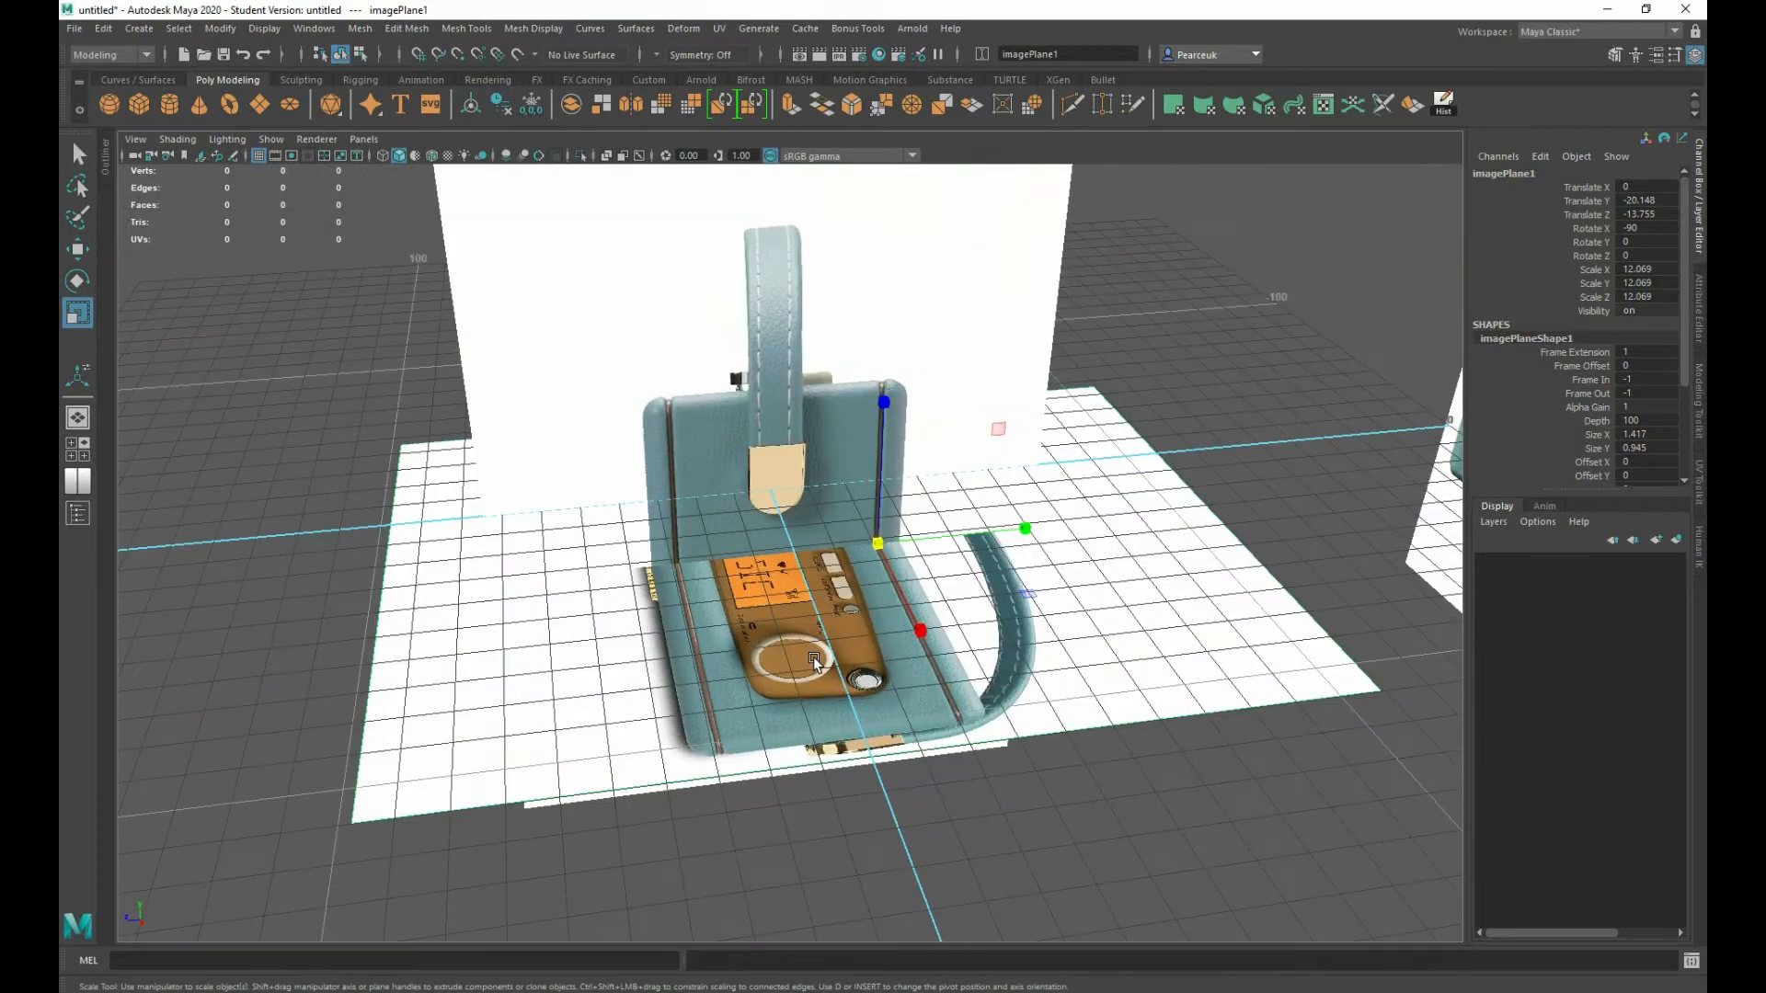
# - Bring the front-view image plane forward to about 0.73 in Z and raise it to about 4.537 in Y against the side view
pyautogui.scroll(-3, 814, 657)
pyautogui.click(1360, 507)
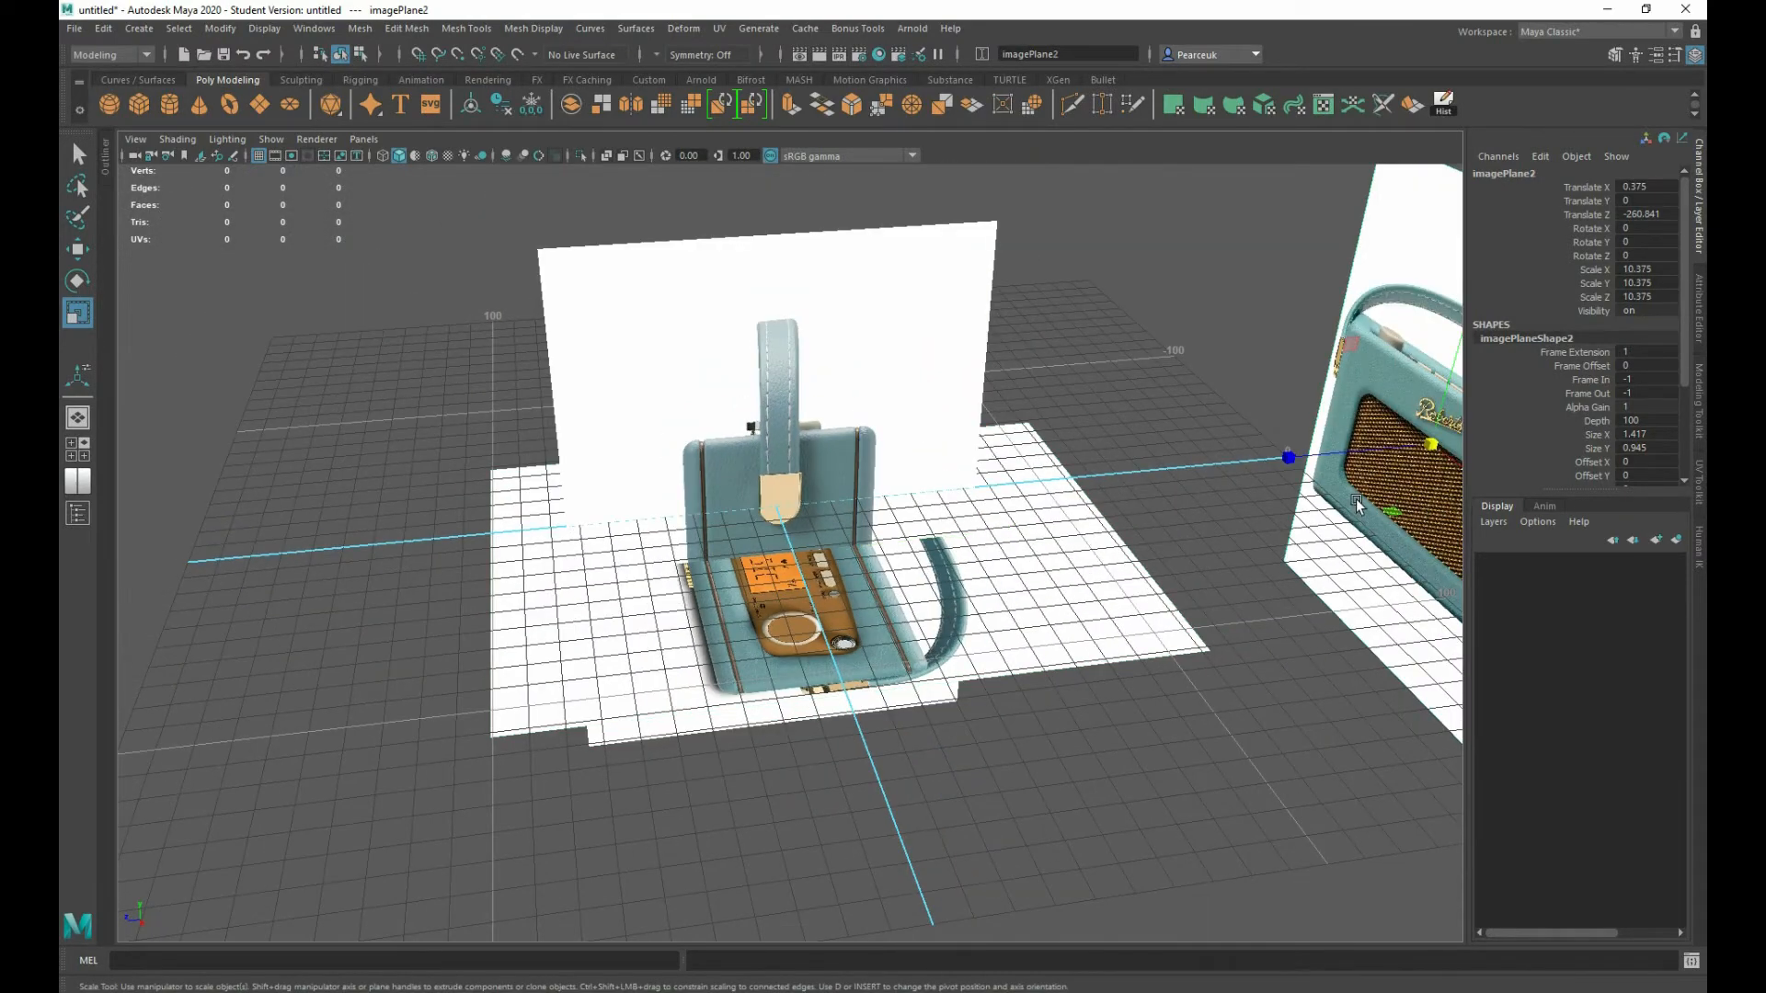
pyautogui.press('w')
pyautogui.moveTo(1297, 469); pyautogui.dragTo(746, 531)
pyautogui.moveTo(758, 374); pyautogui.dragTo(758, 362)
pyautogui.scroll(6, 772, 502)
pyautogui.scroll(5, 772, 502)
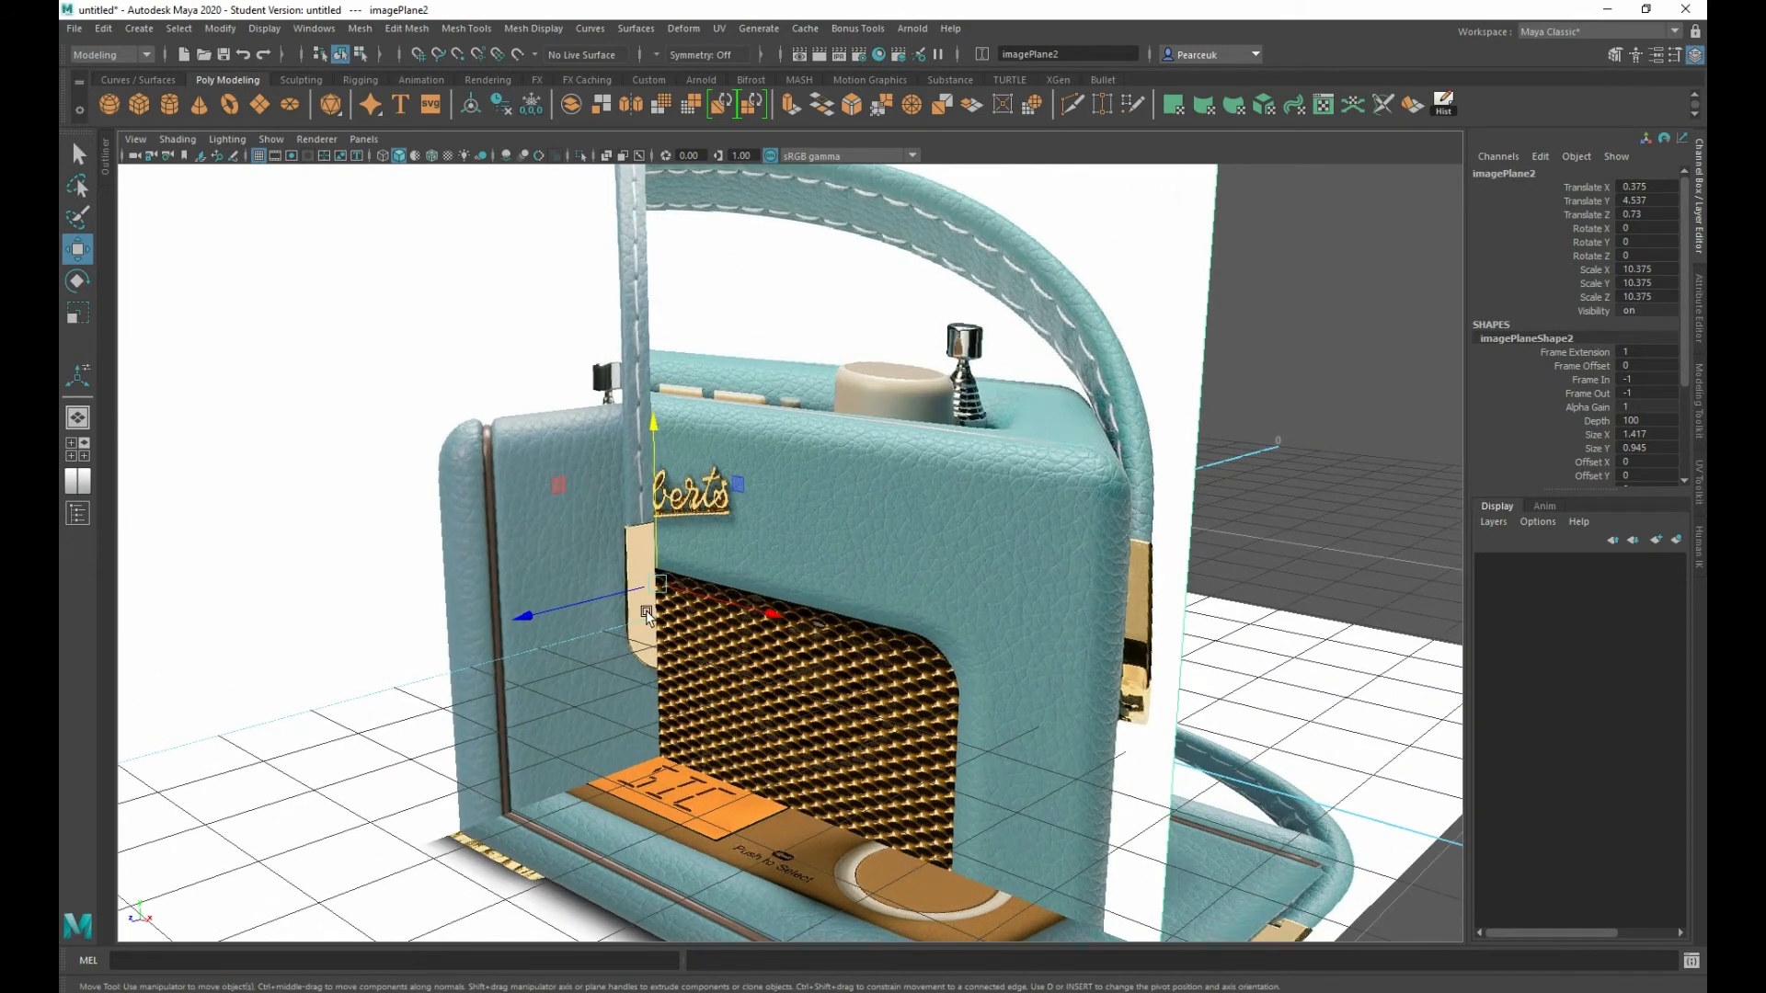
# - Raise the front-view image plane's pivot to the top of the radio body and scale the plane uniformly to about 12.077
pyautogui.press('d')
pyautogui.moveTo(648, 425); pyautogui.dragTo(642, 261)
pyautogui.press('d')
pyautogui.scroll(-5, 644, 486)
pyautogui.keyDown('alt'); pyautogui.moveTo(643, 488); pyautogui.dragTo(813, 502); pyautogui.keyUp('alt')
pyautogui.press('r')
pyautogui.press('w')
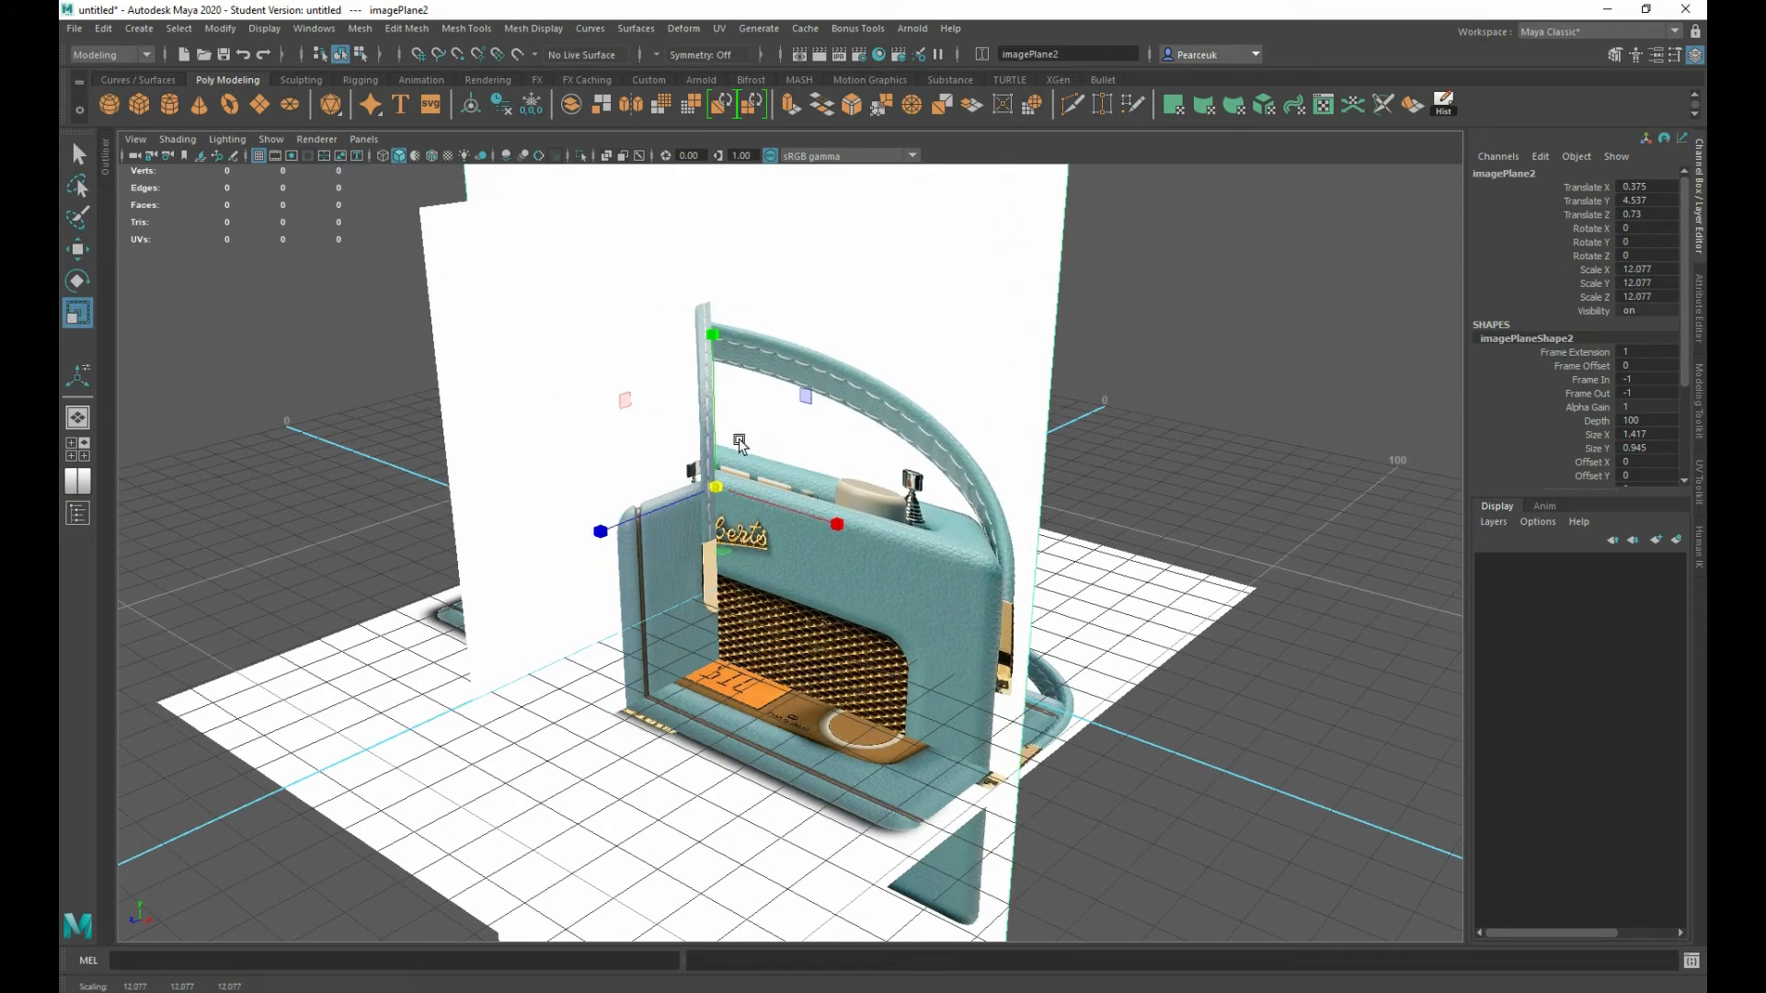
# - Lower the front-view image plane in Y to line its radio body up with the side view
pyautogui.moveTo(713, 333); pyautogui.dragTo(715, 443)
pyautogui.scroll(5, 700, 499)
pyautogui.moveTo(627, 513); pyautogui.dragTo(632, 681)
pyautogui.scroll(-6, 630, 543)
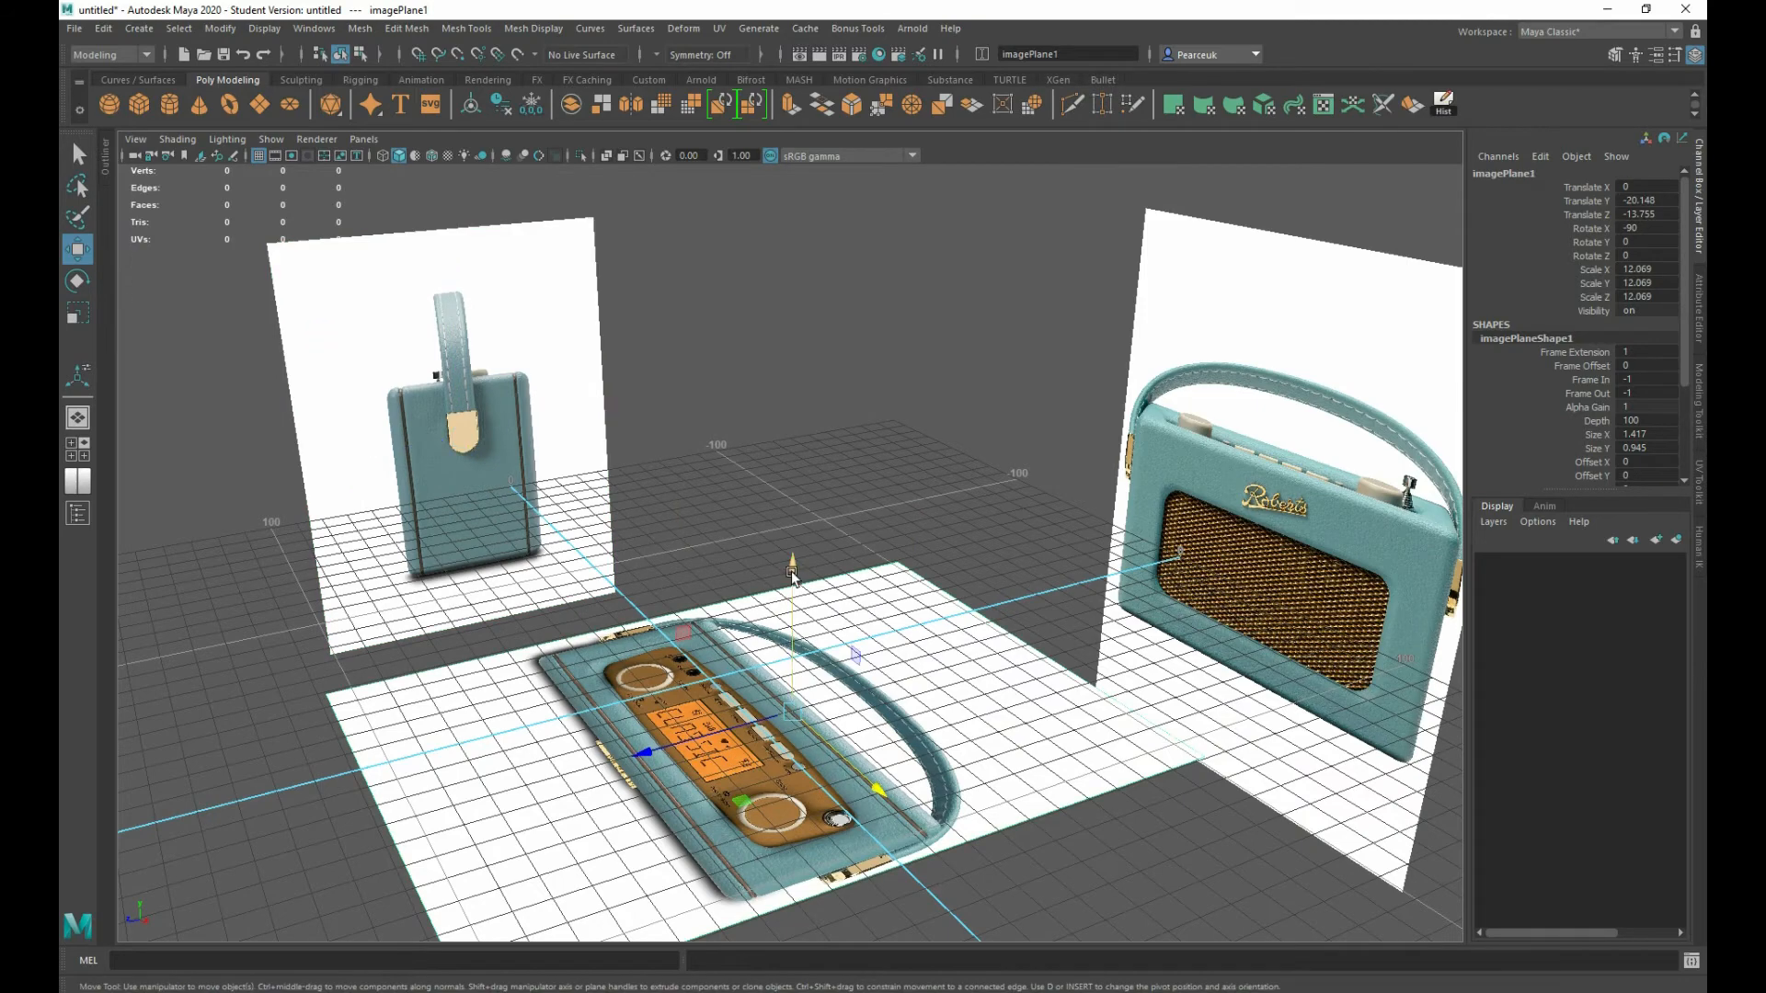
# - Lower the top-view image plane to about -134.847 in Y, well below the grid
pyautogui.moveTo(792, 575); pyautogui.dragTo(792, 736)
pyautogui.scroll(-4, 631, 619)
pyautogui.keyDown('alt'); pyautogui.moveTo(631, 619); pyautogui.dragTo(635, 548); pyautogui.keyUp('alt')
pyautogui.moveTo(787, 622); pyautogui.dragTo(750, 701)
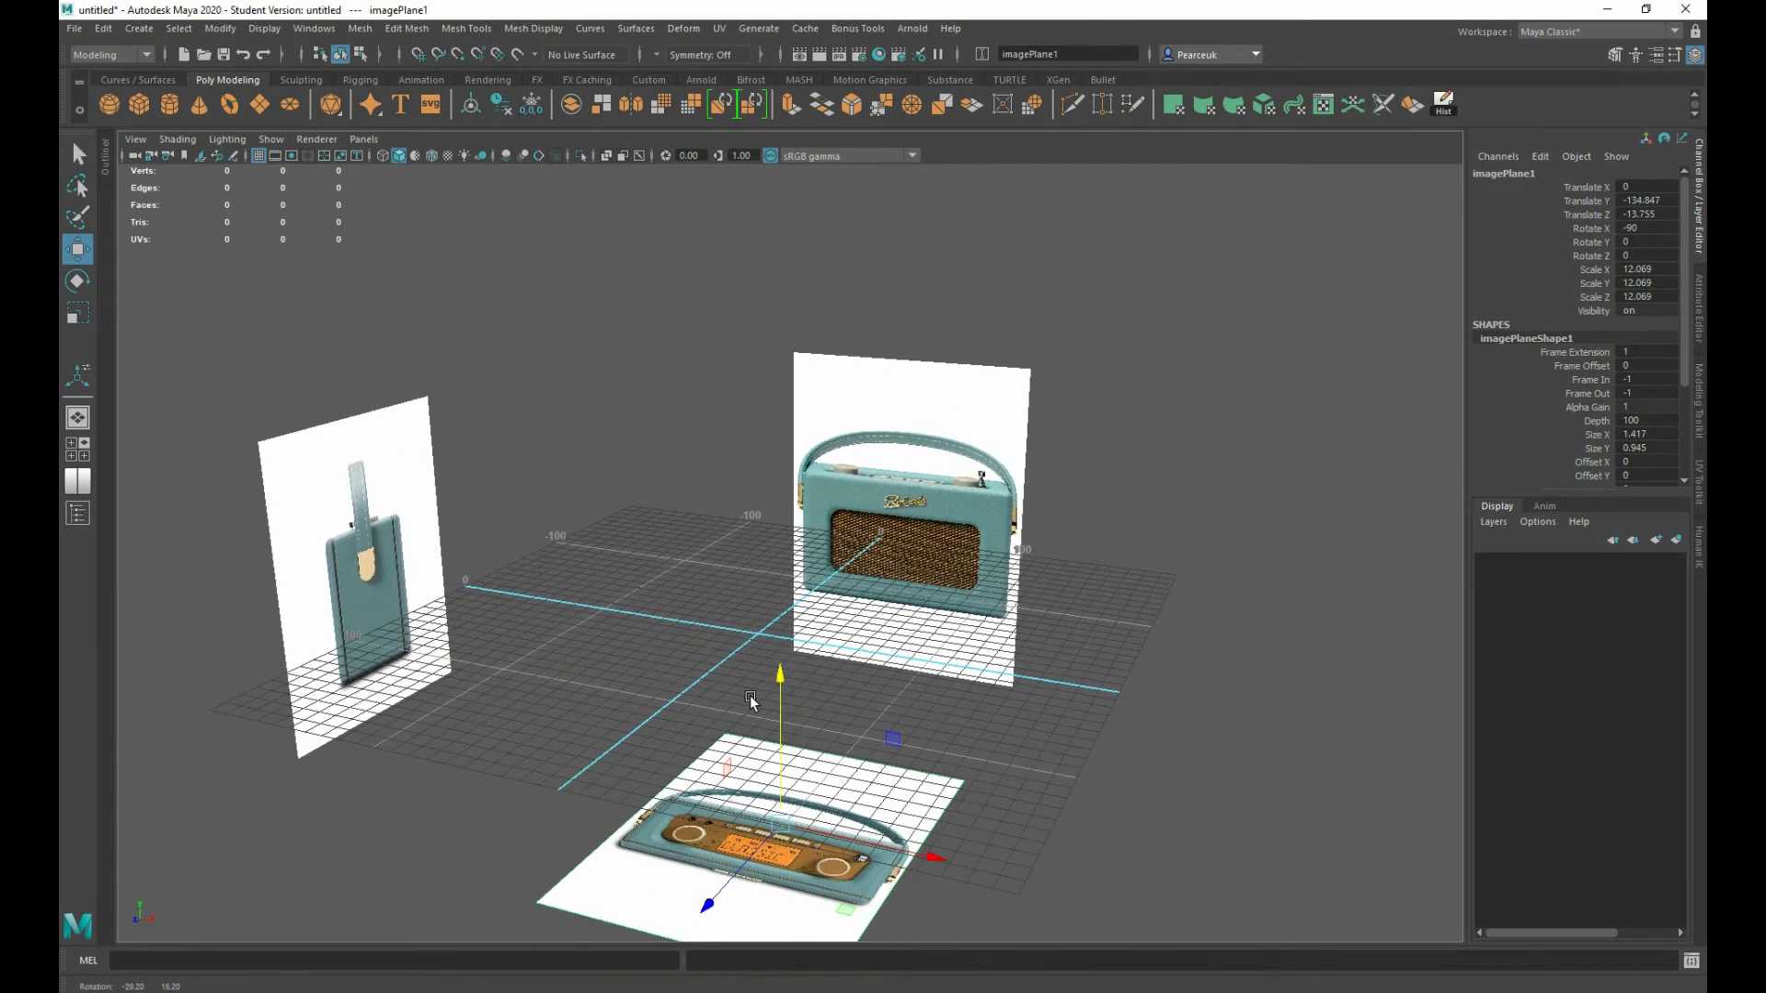
pyautogui.keyDown('alt'); pyautogui.moveTo(689, 587); pyautogui.dragTo(612, 565); pyautogui.keyUp('alt')
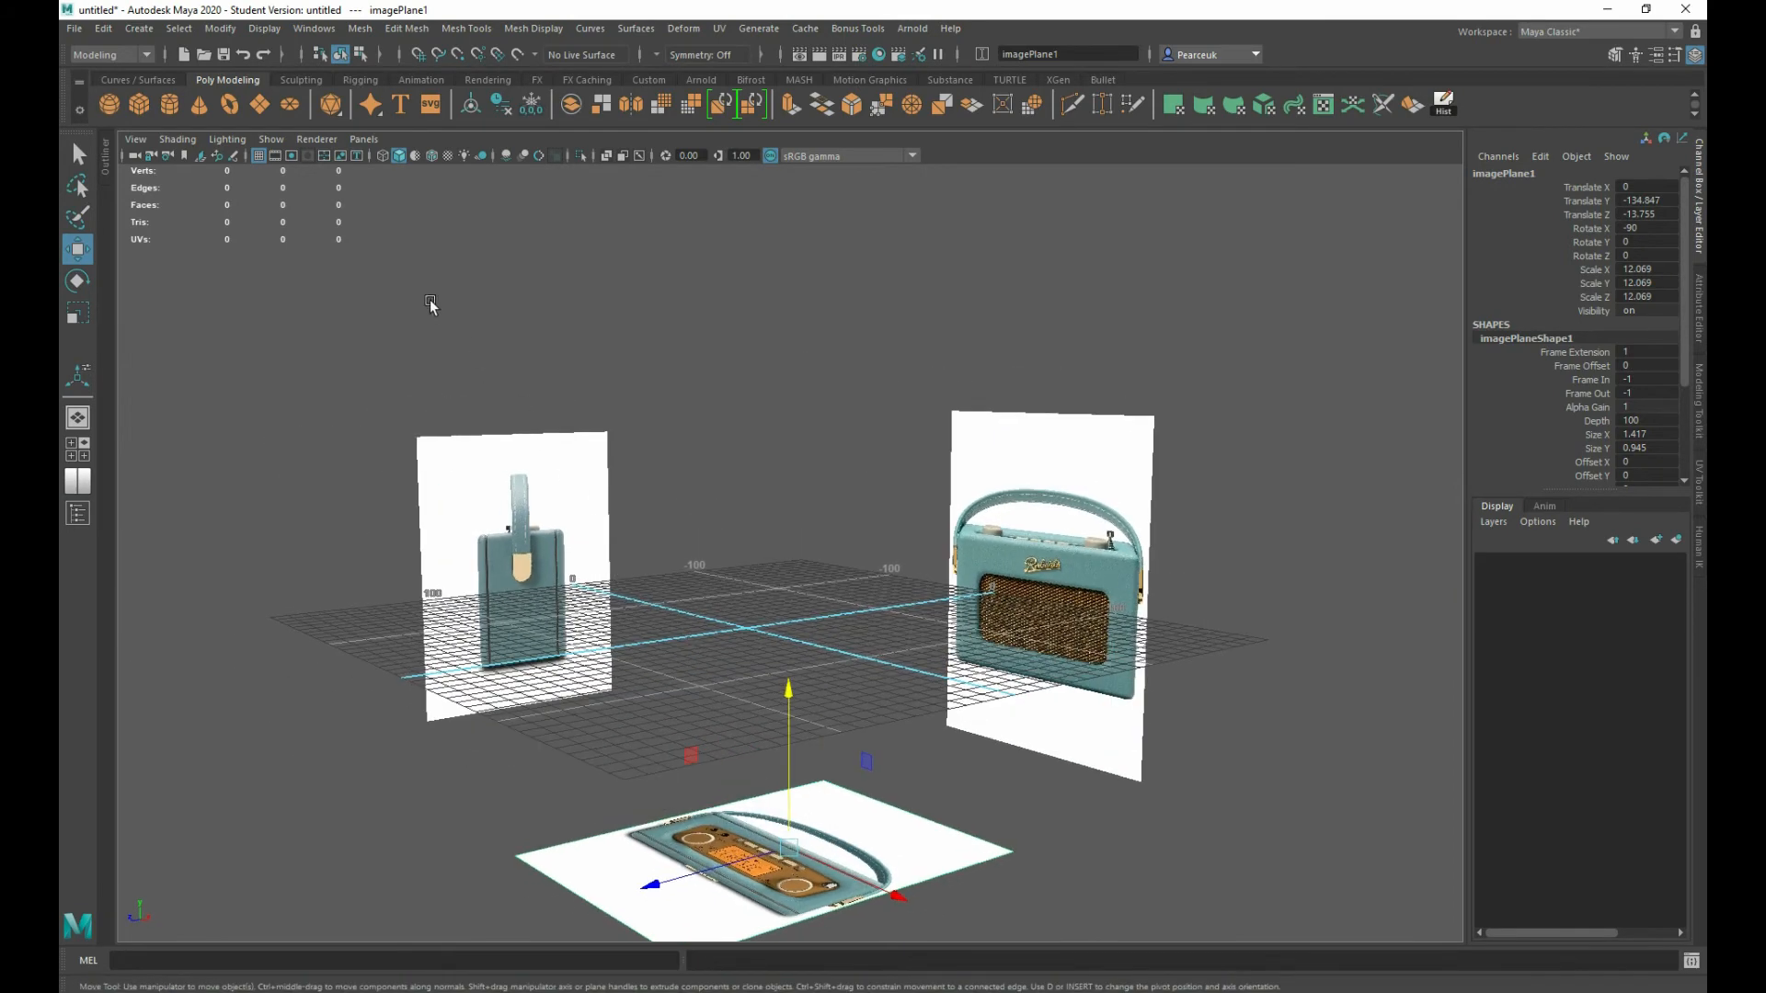
# - Select all three image planes and put them on a new display layer named ref
pyautogui.moveTo(428, 301); pyautogui.dragTo(1192, 905)
pyautogui.scroll(2, 1192, 906)
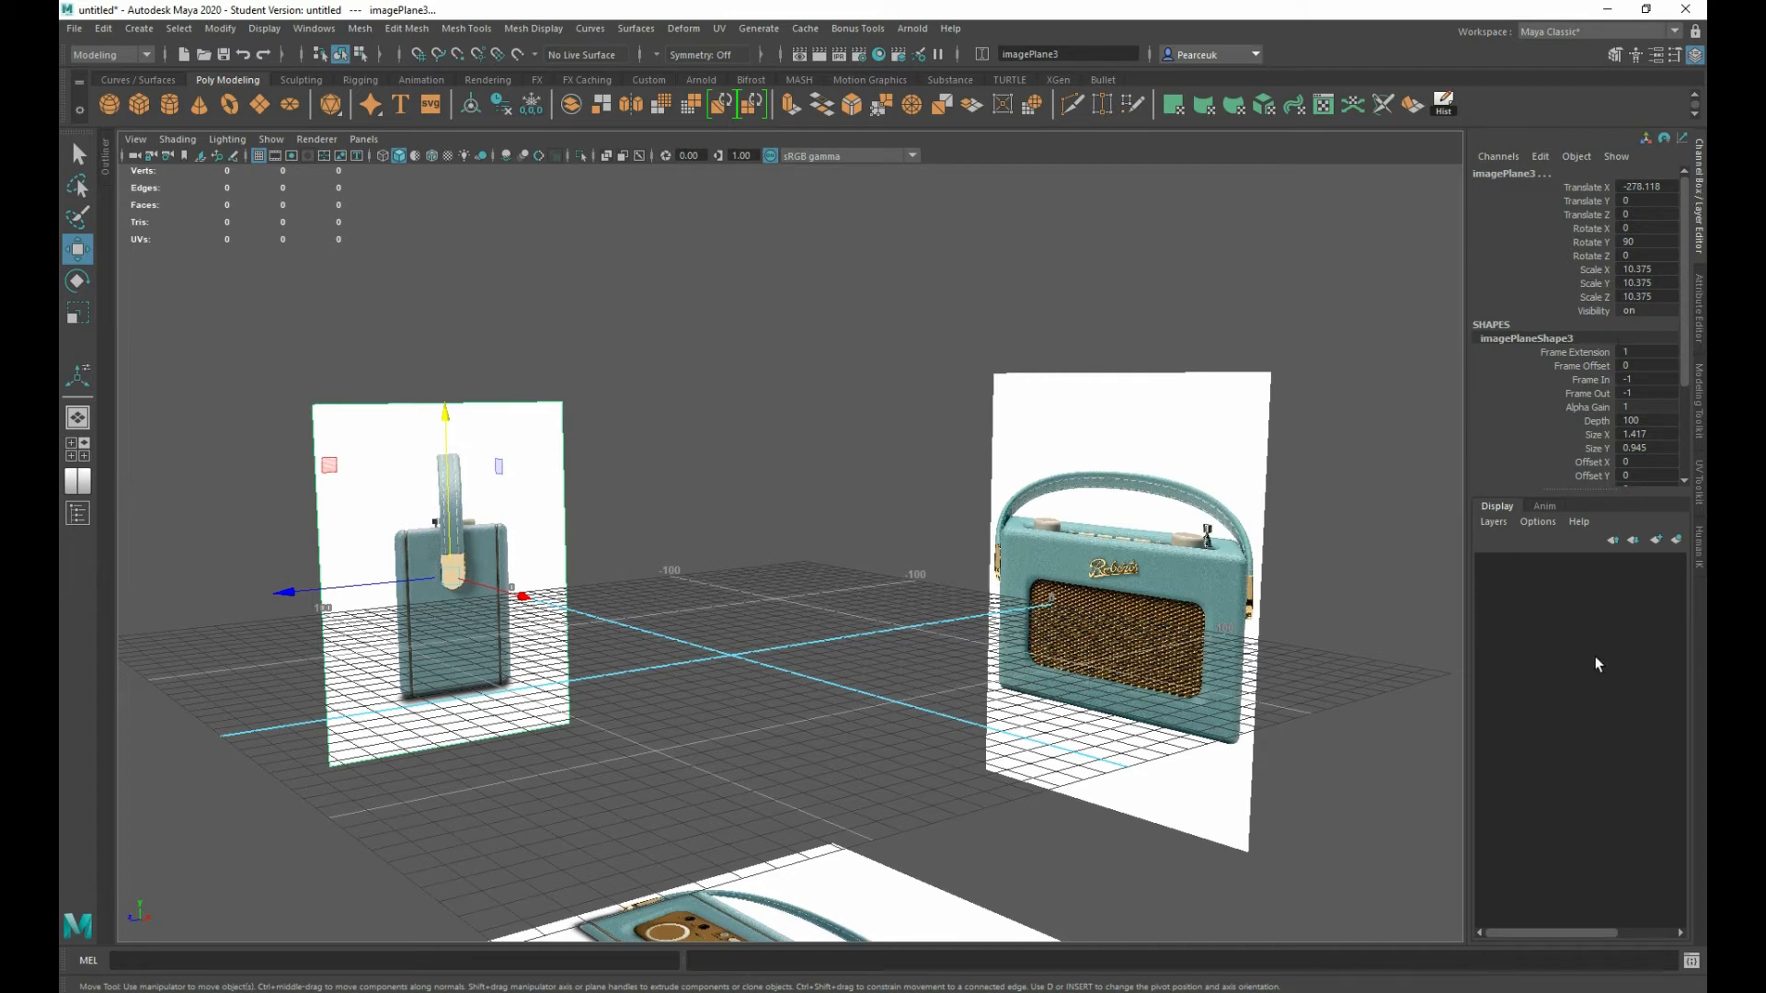
pyautogui.click(1676, 542)
pyautogui.doubleClick(1569, 565)
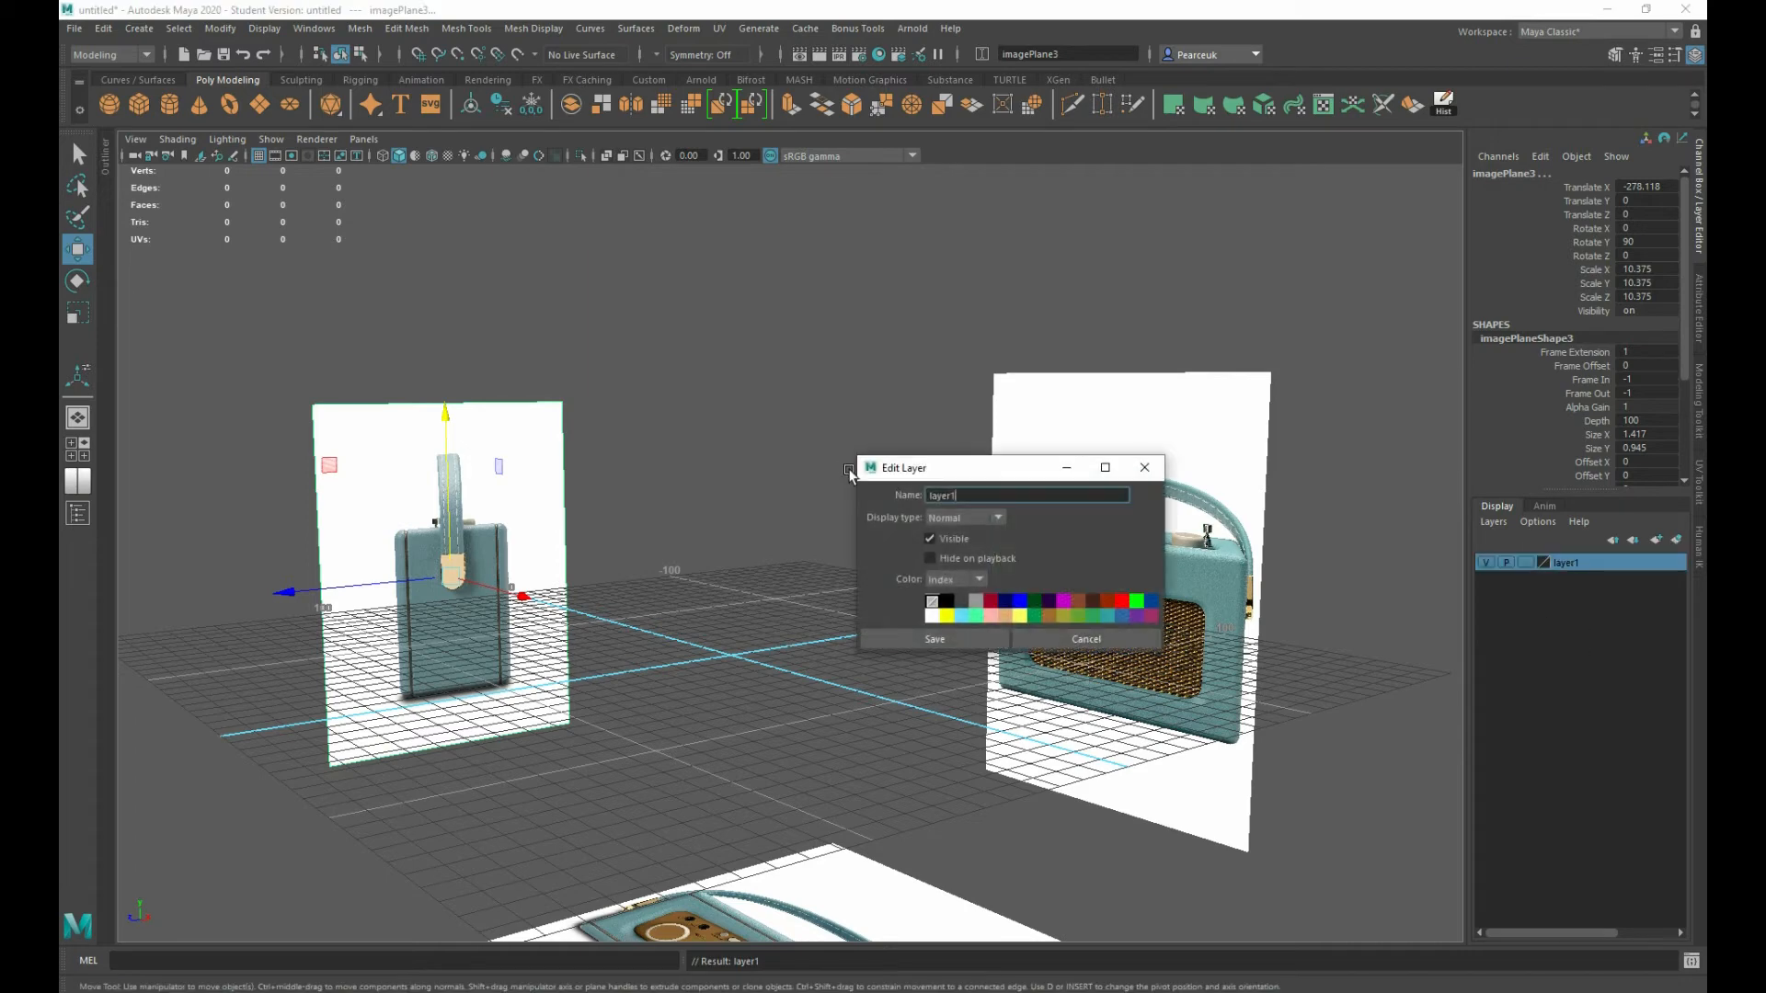
pyautogui.write('ref')
pyautogui.click(922, 638)
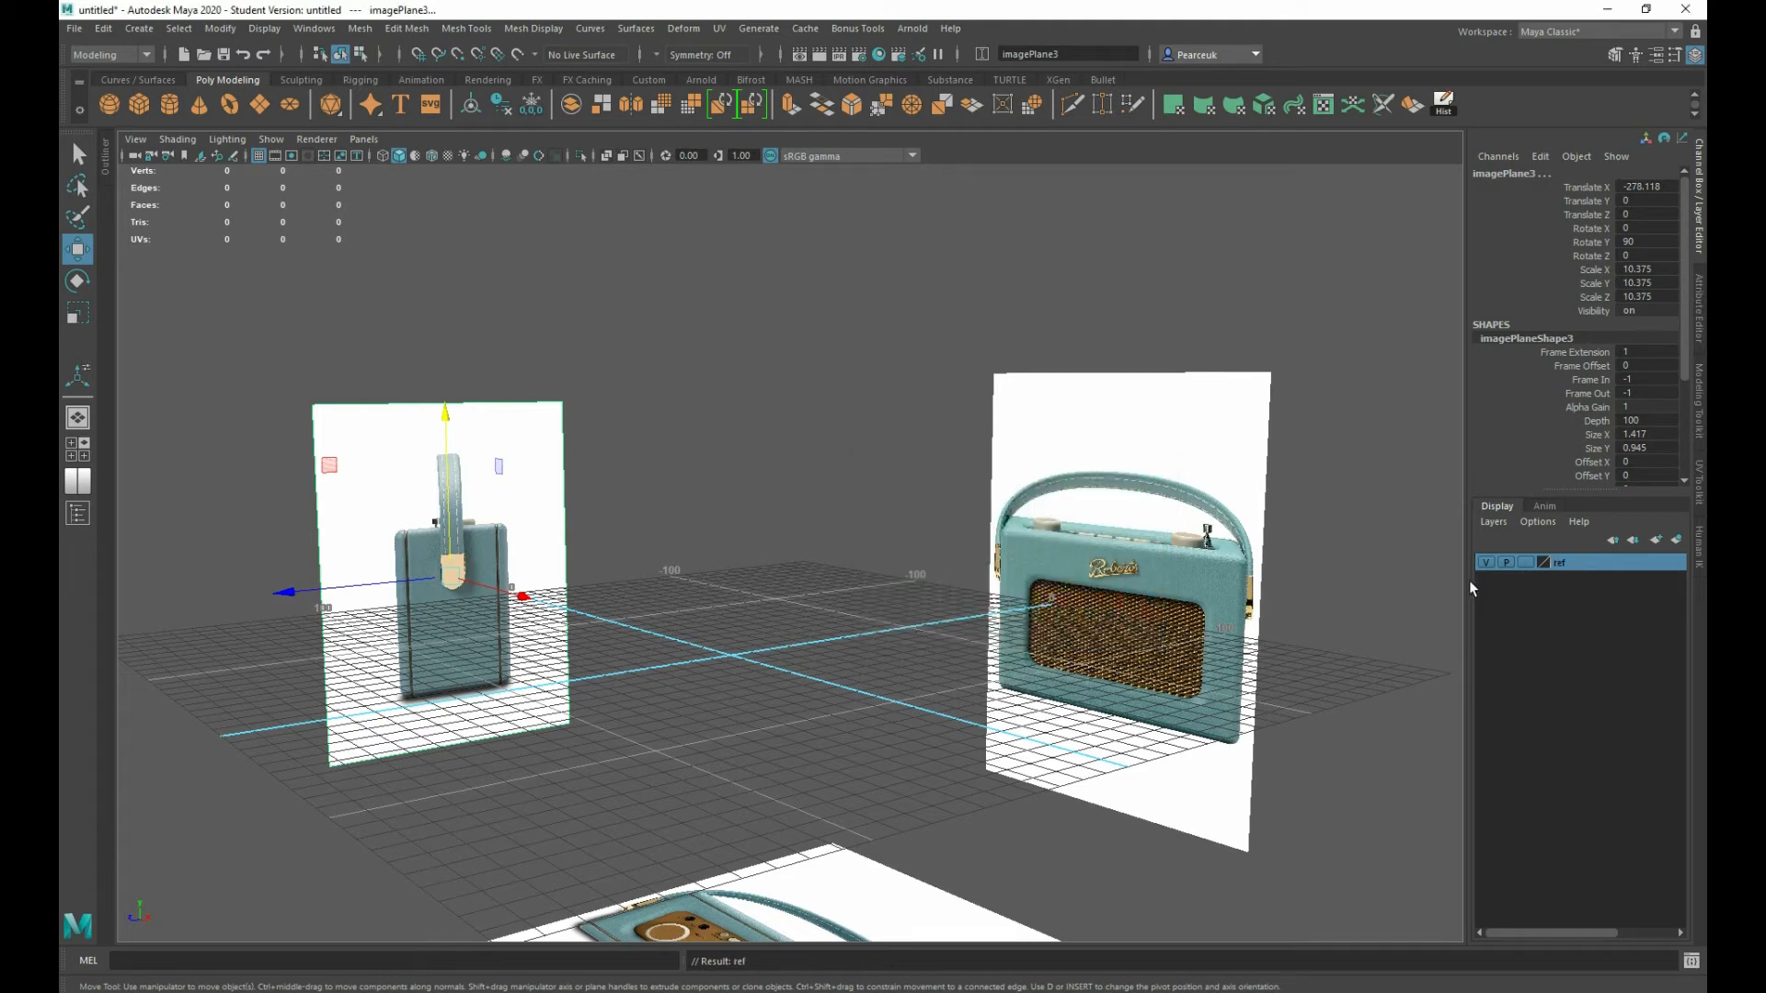
# - Set the ref layer's display type to Reference and test that the image planes are locked against selection
pyautogui.click(1523, 563)
pyautogui.click(1523, 563)
pyautogui.moveTo(843, 289); pyautogui.dragTo(862, 308)
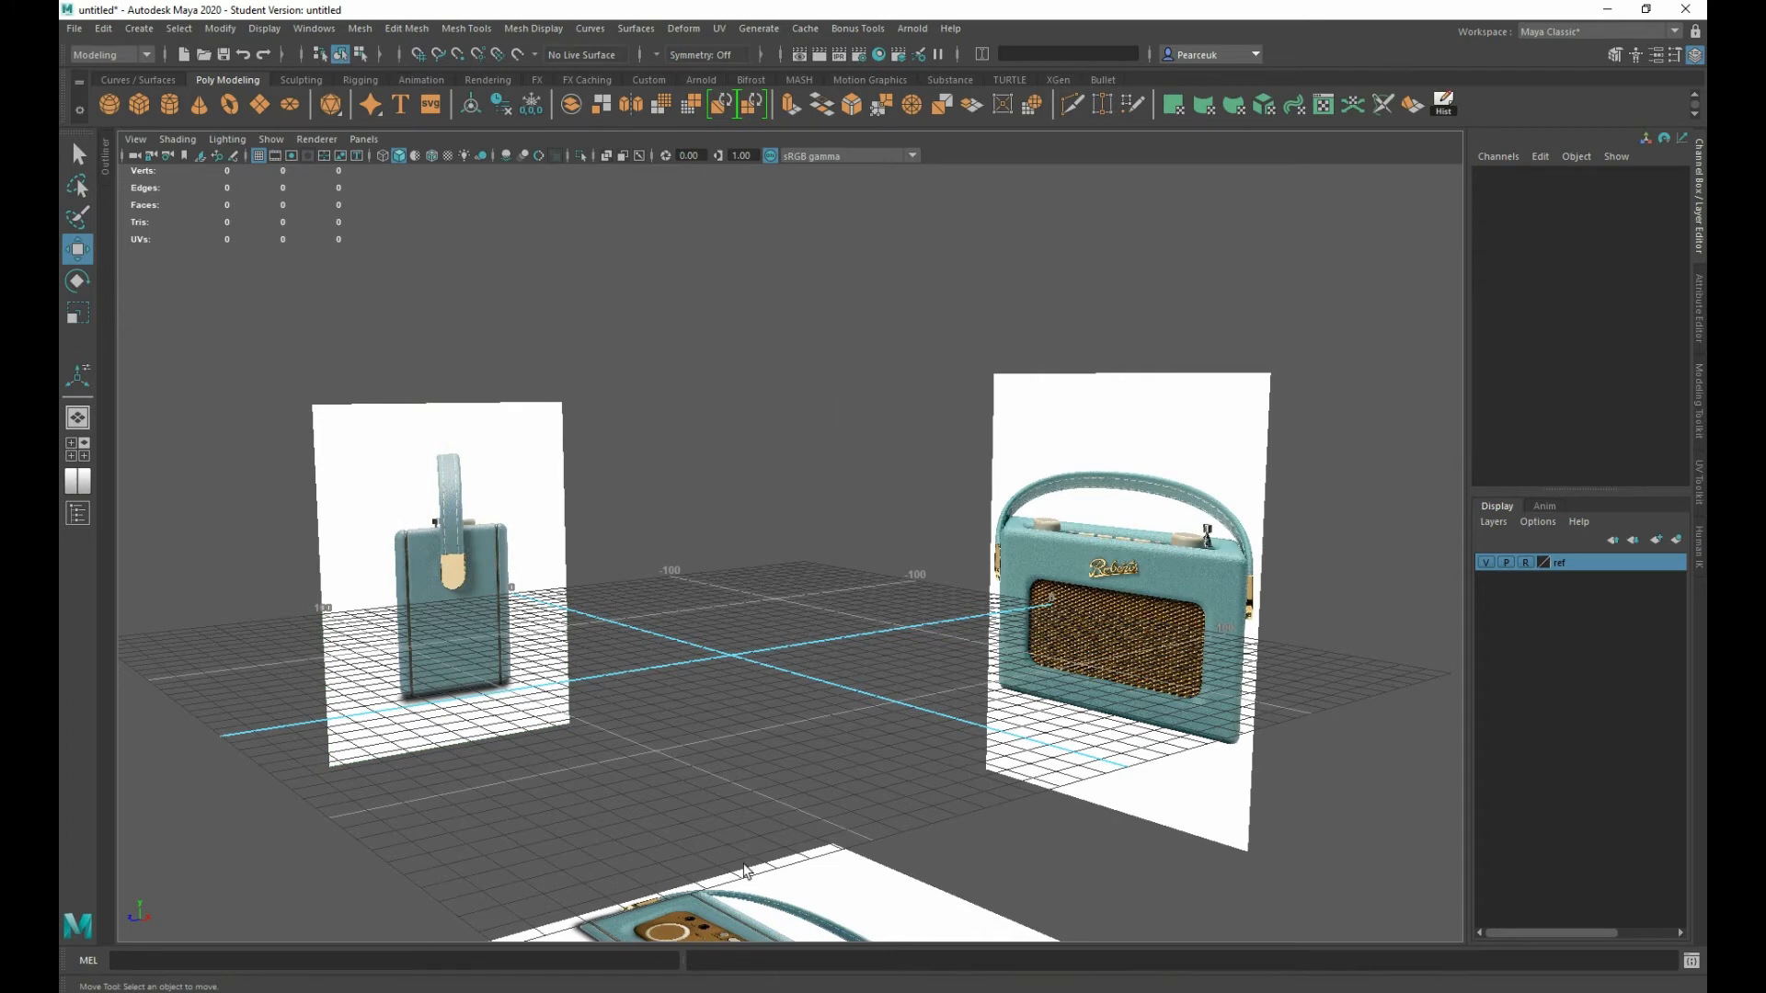
pyautogui.scroll(-4, 828, 611)
pyautogui.keyDown('alt'); pyautogui.moveTo(828, 611); pyautogui.dragTo(828, 631); pyautogui.keyUp('alt')
pyautogui.scroll(4, 828, 631)
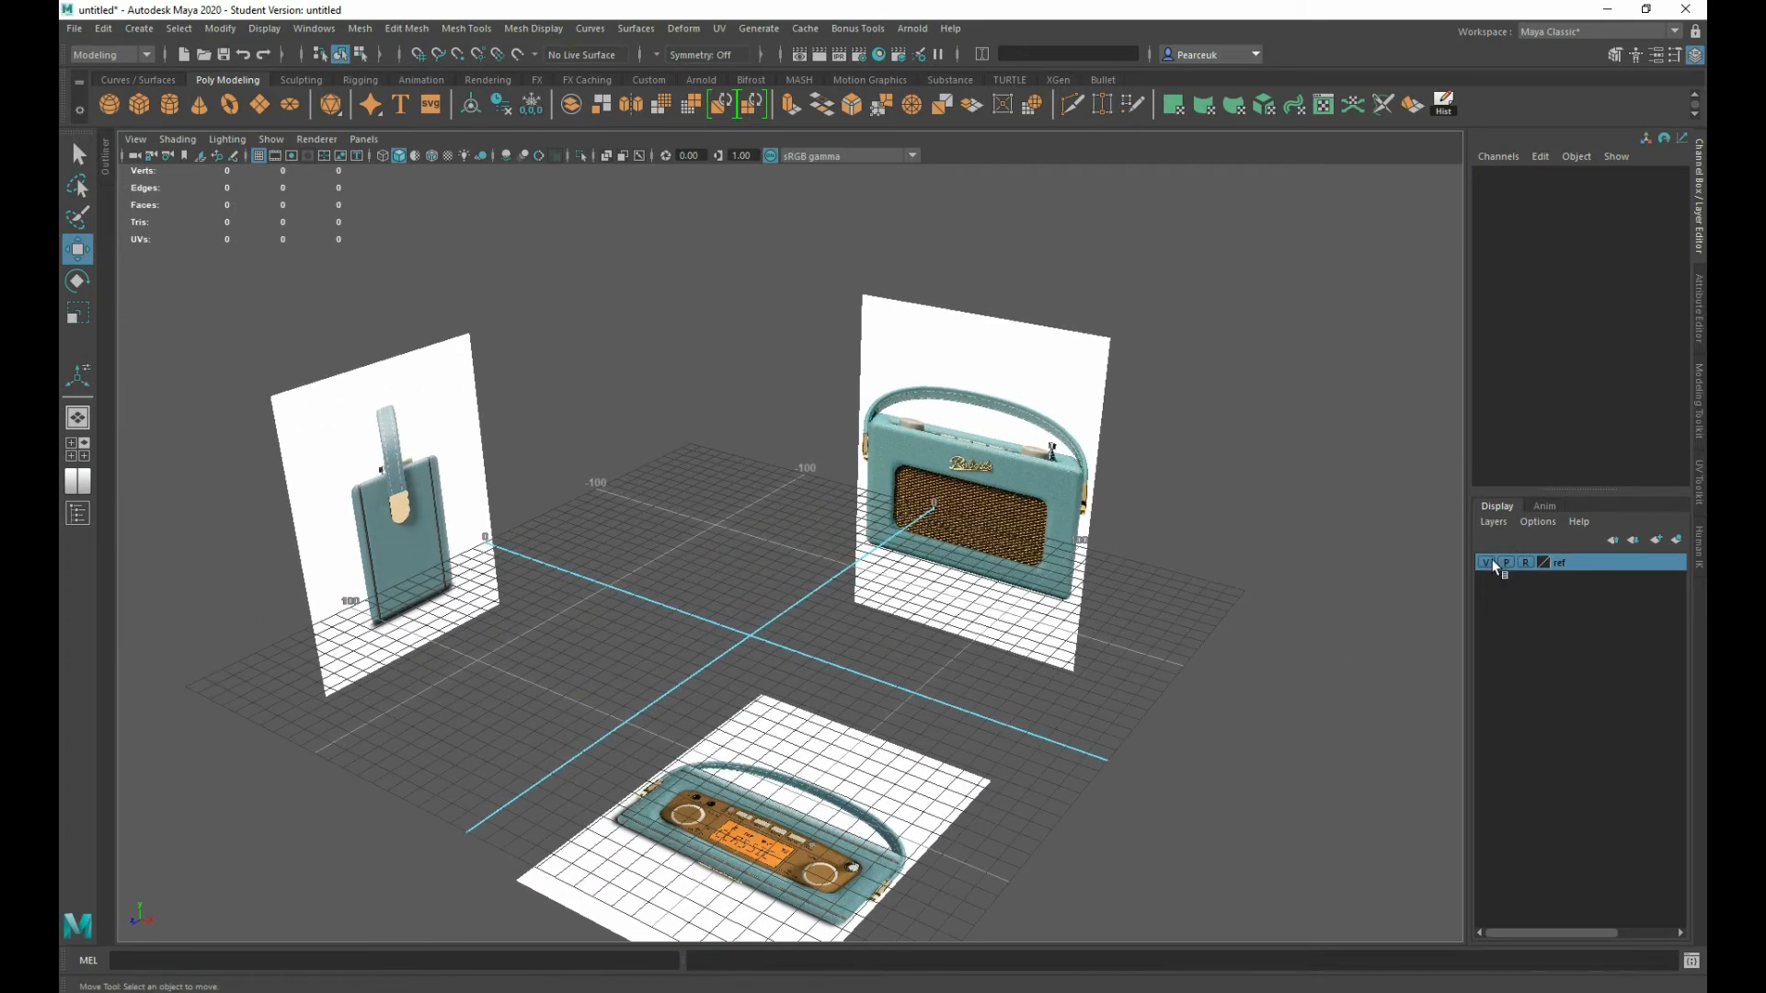
# - Toggle the ref layer's visibility off and back on, and switch to the four-view layout
pyautogui.click(1491, 564)
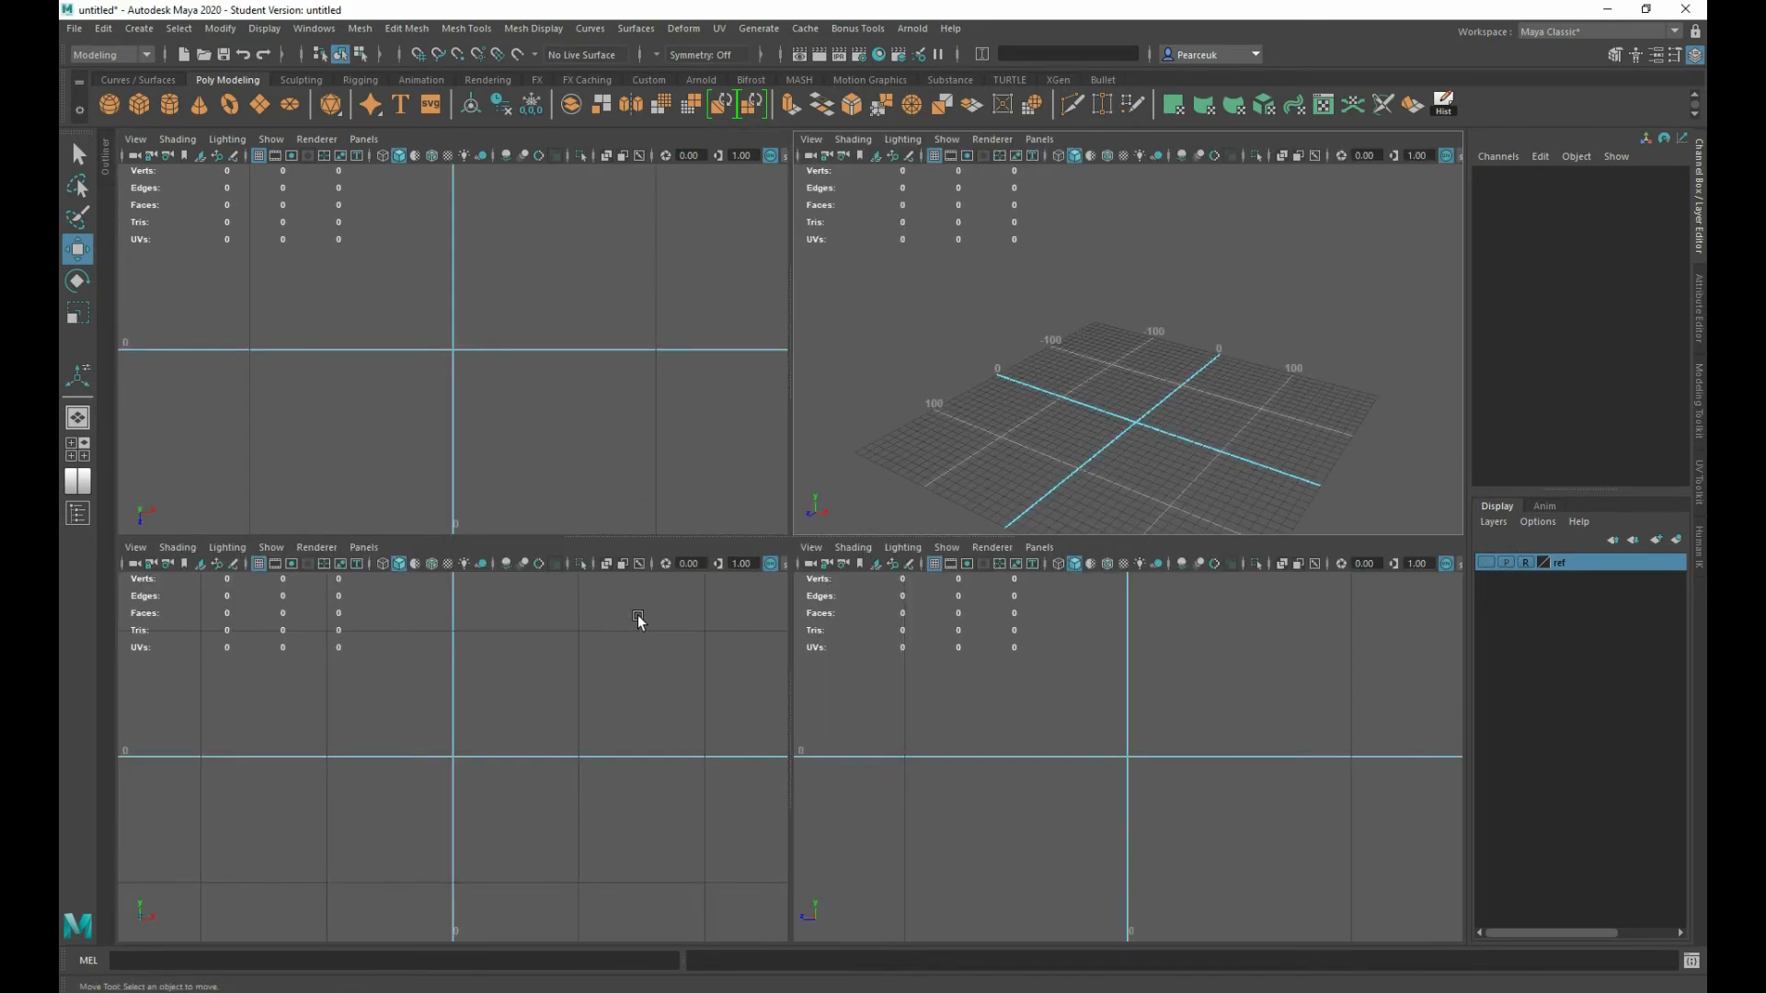
pyautogui.press('space')
pyautogui.click(1492, 564)
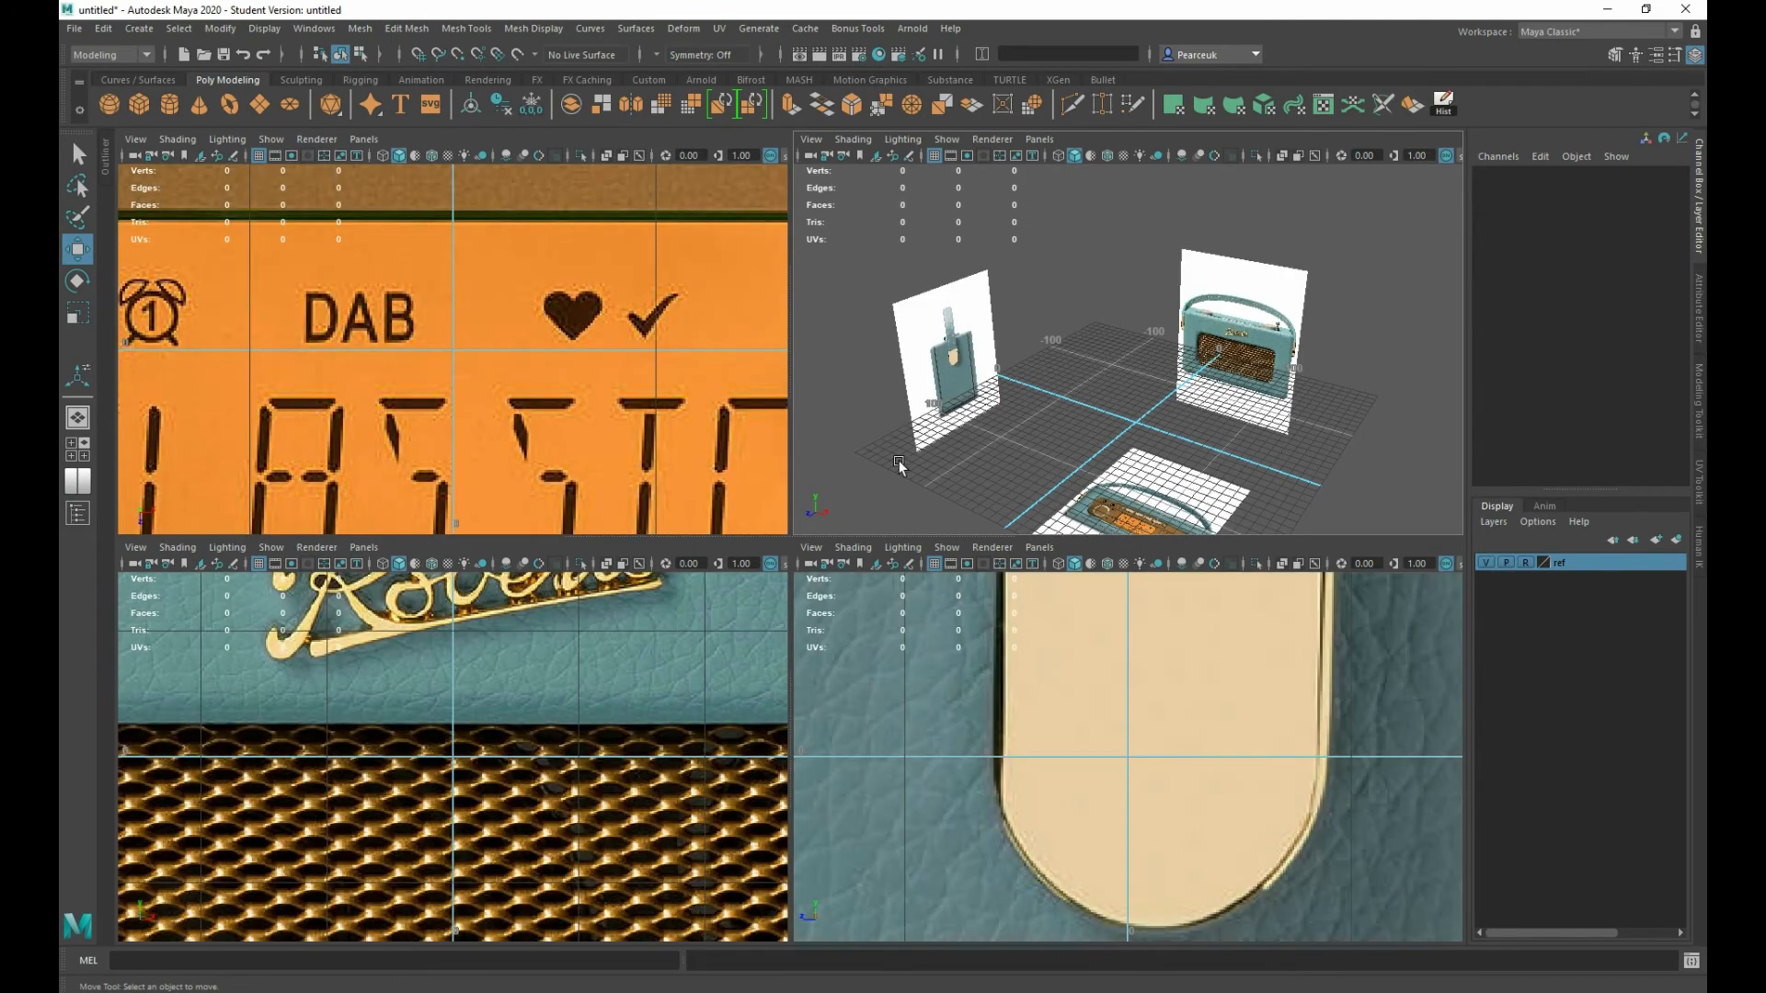
# - Frame the whole reference image in each of the top, front and side views
pyautogui.scroll(-10, 531, 409)
pyautogui.scroll(-10, 596, 782)
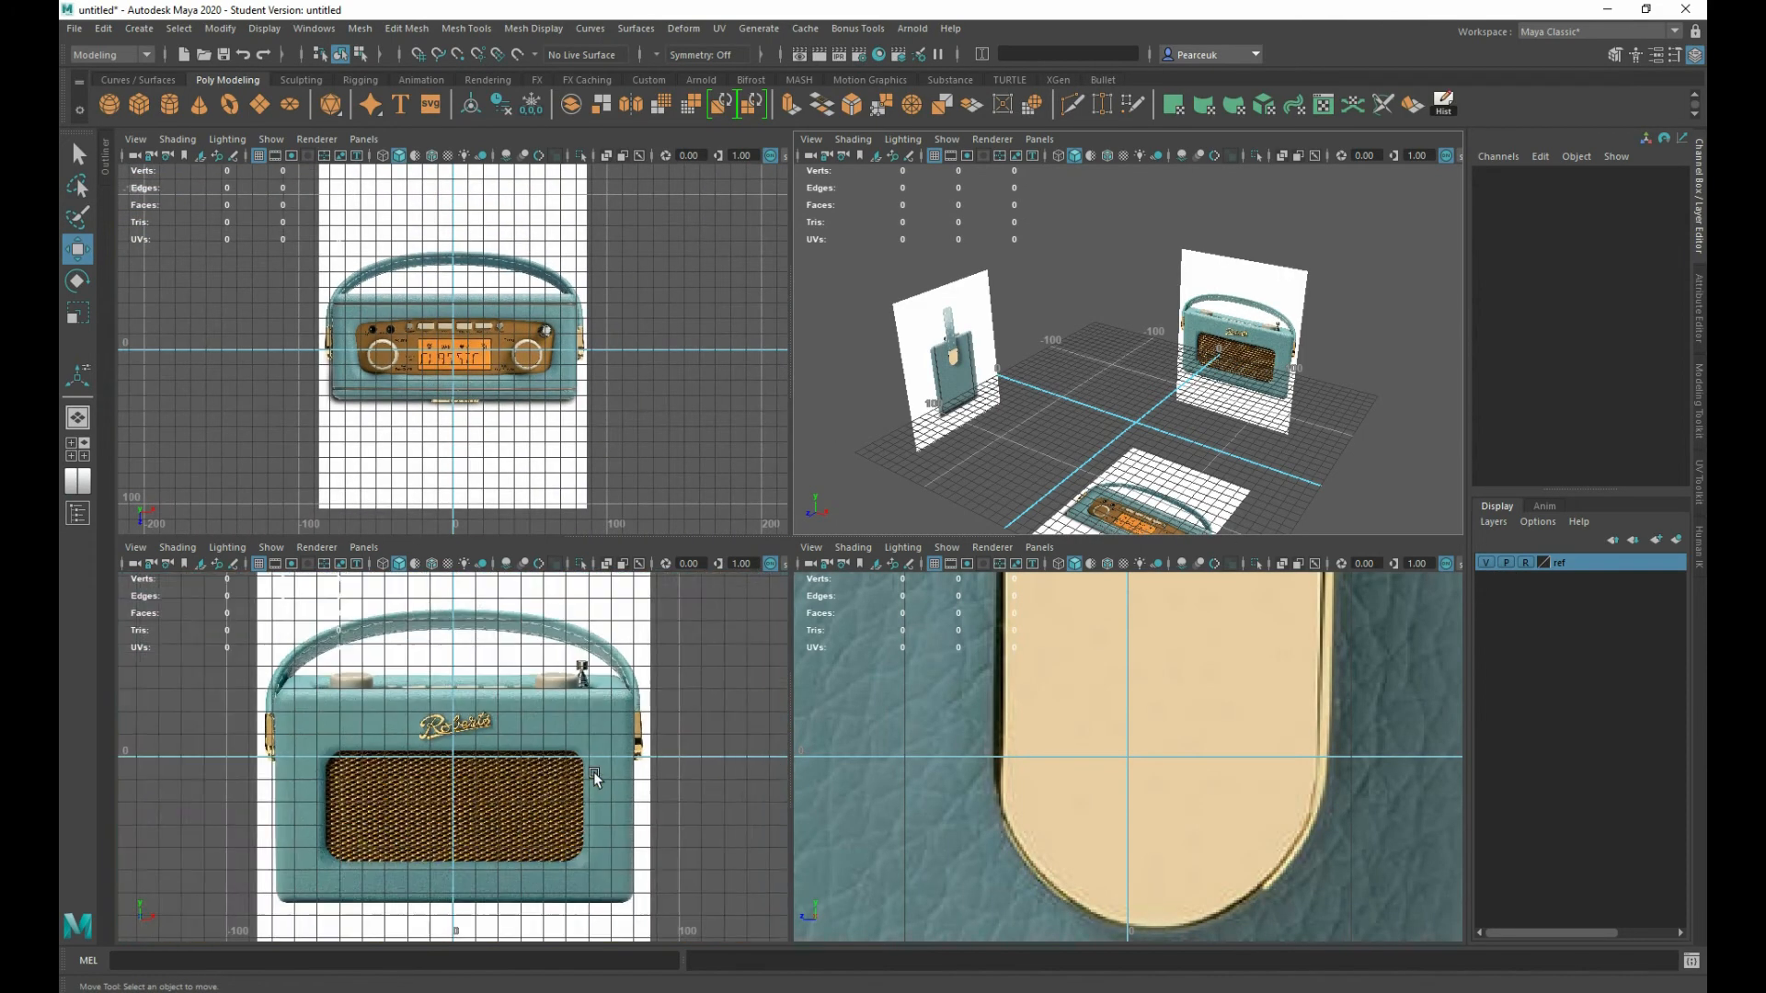
pyautogui.scroll(-10, 1111, 709)
pyautogui.scroll(-5, 1111, 709)
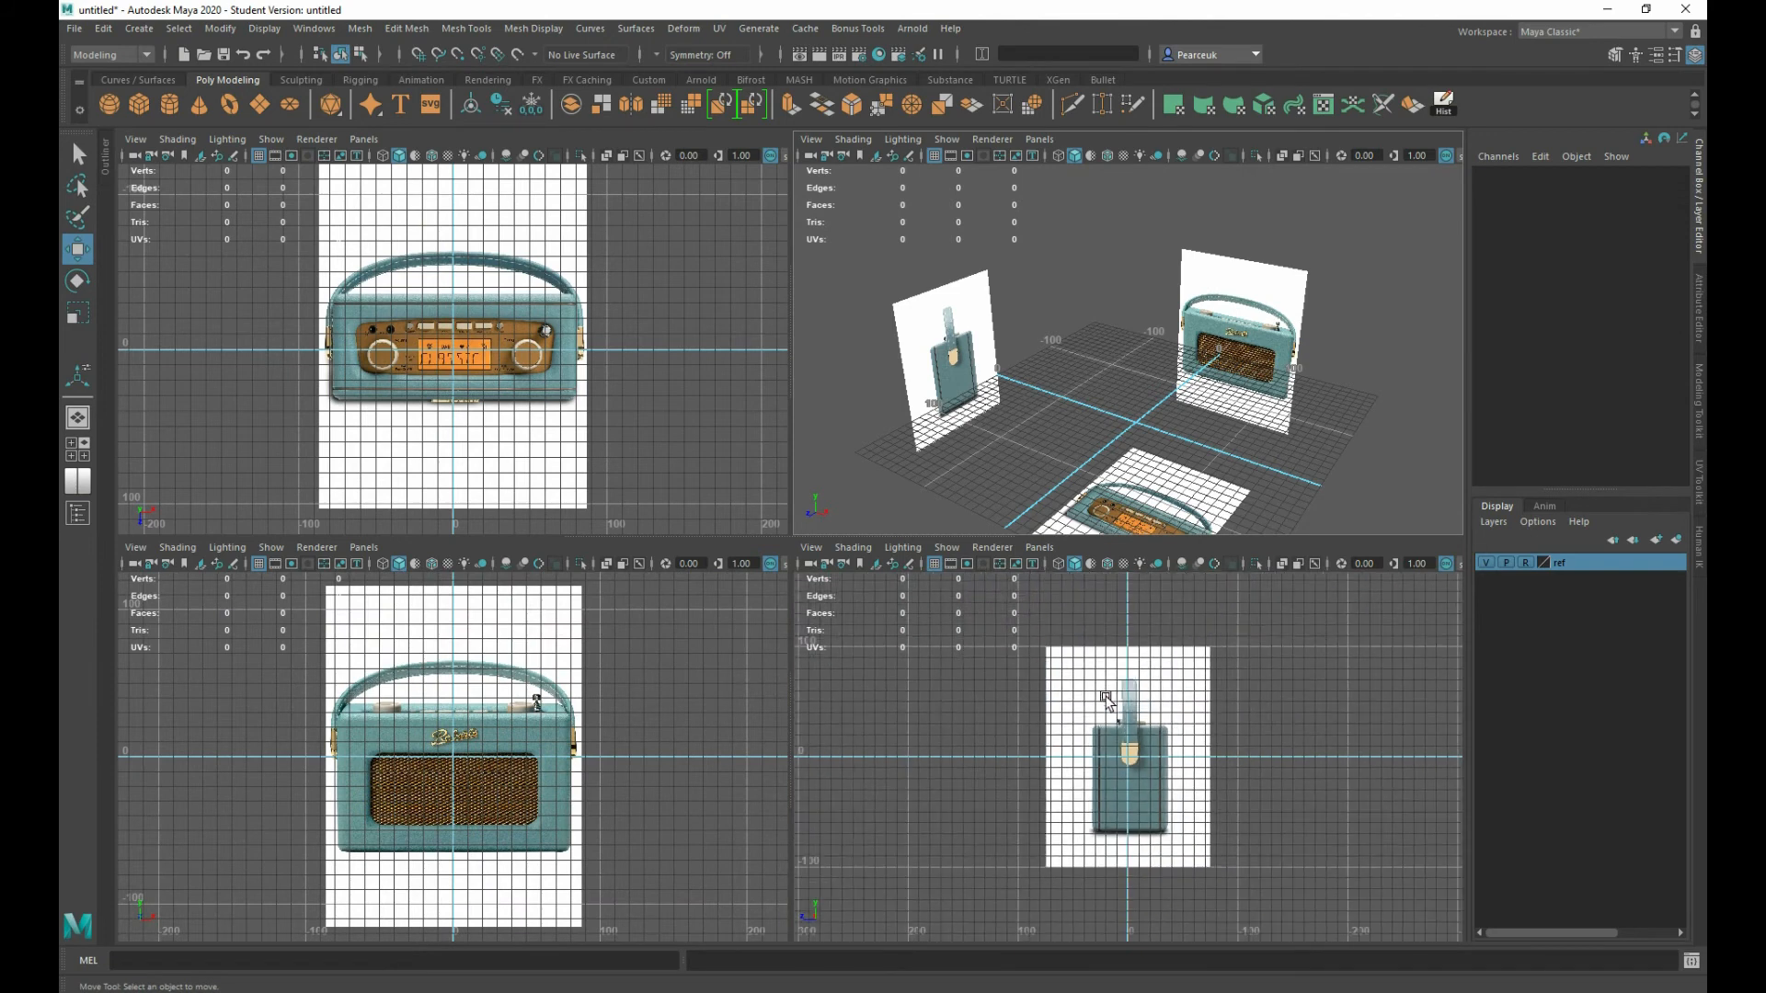
pyautogui.click(1046, 362)
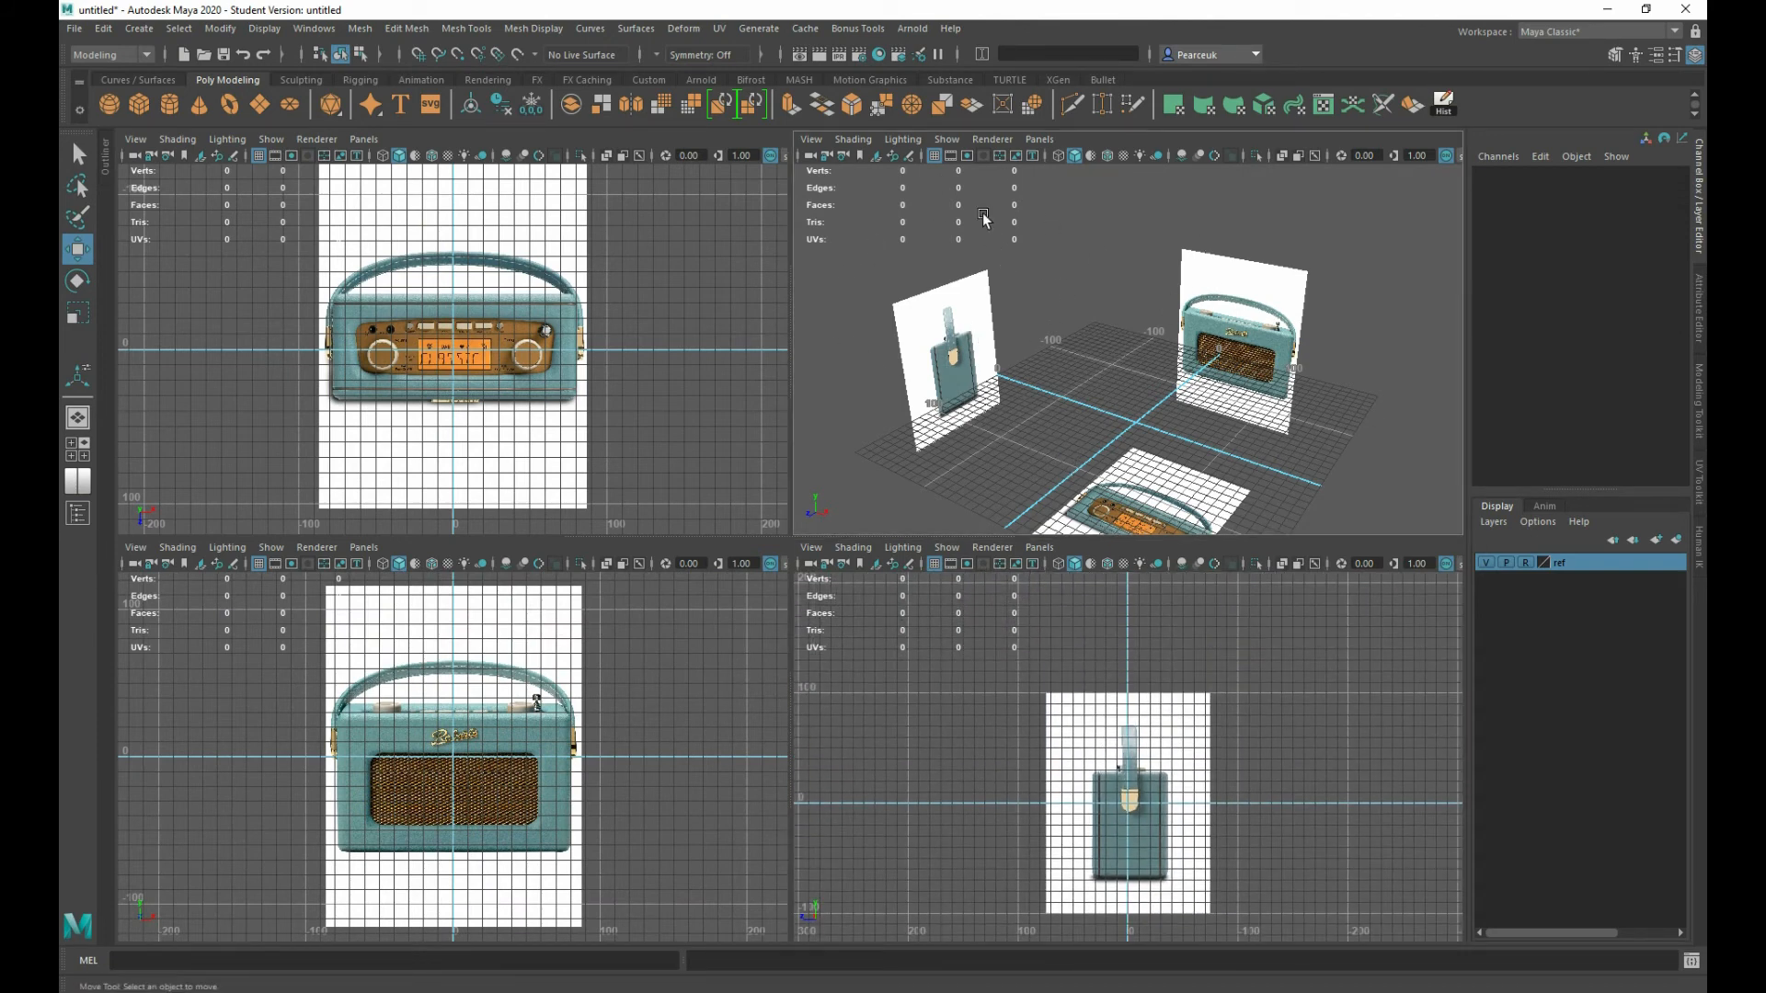
# - Hide the image planes in the perspective view only, using a detached list of the view's display options
pyautogui.click(947, 139)
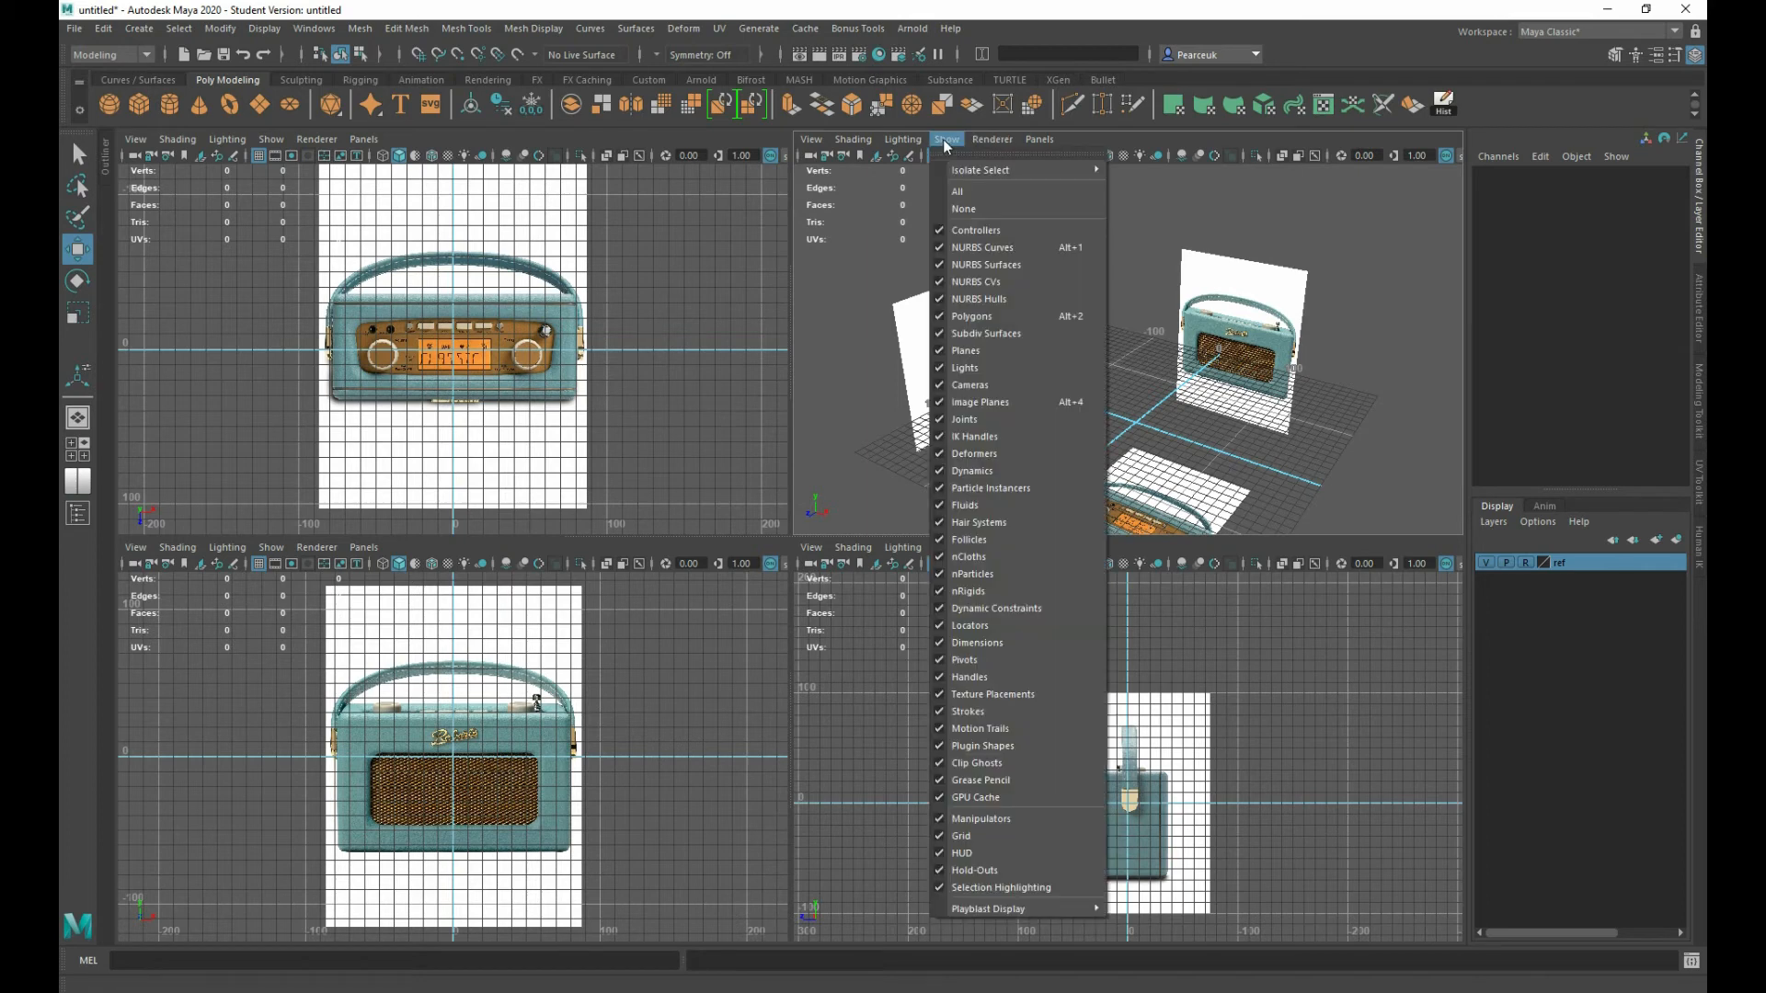
pyautogui.click(962, 162)
pyautogui.moveTo(962, 137); pyautogui.dragTo(1131, 179)
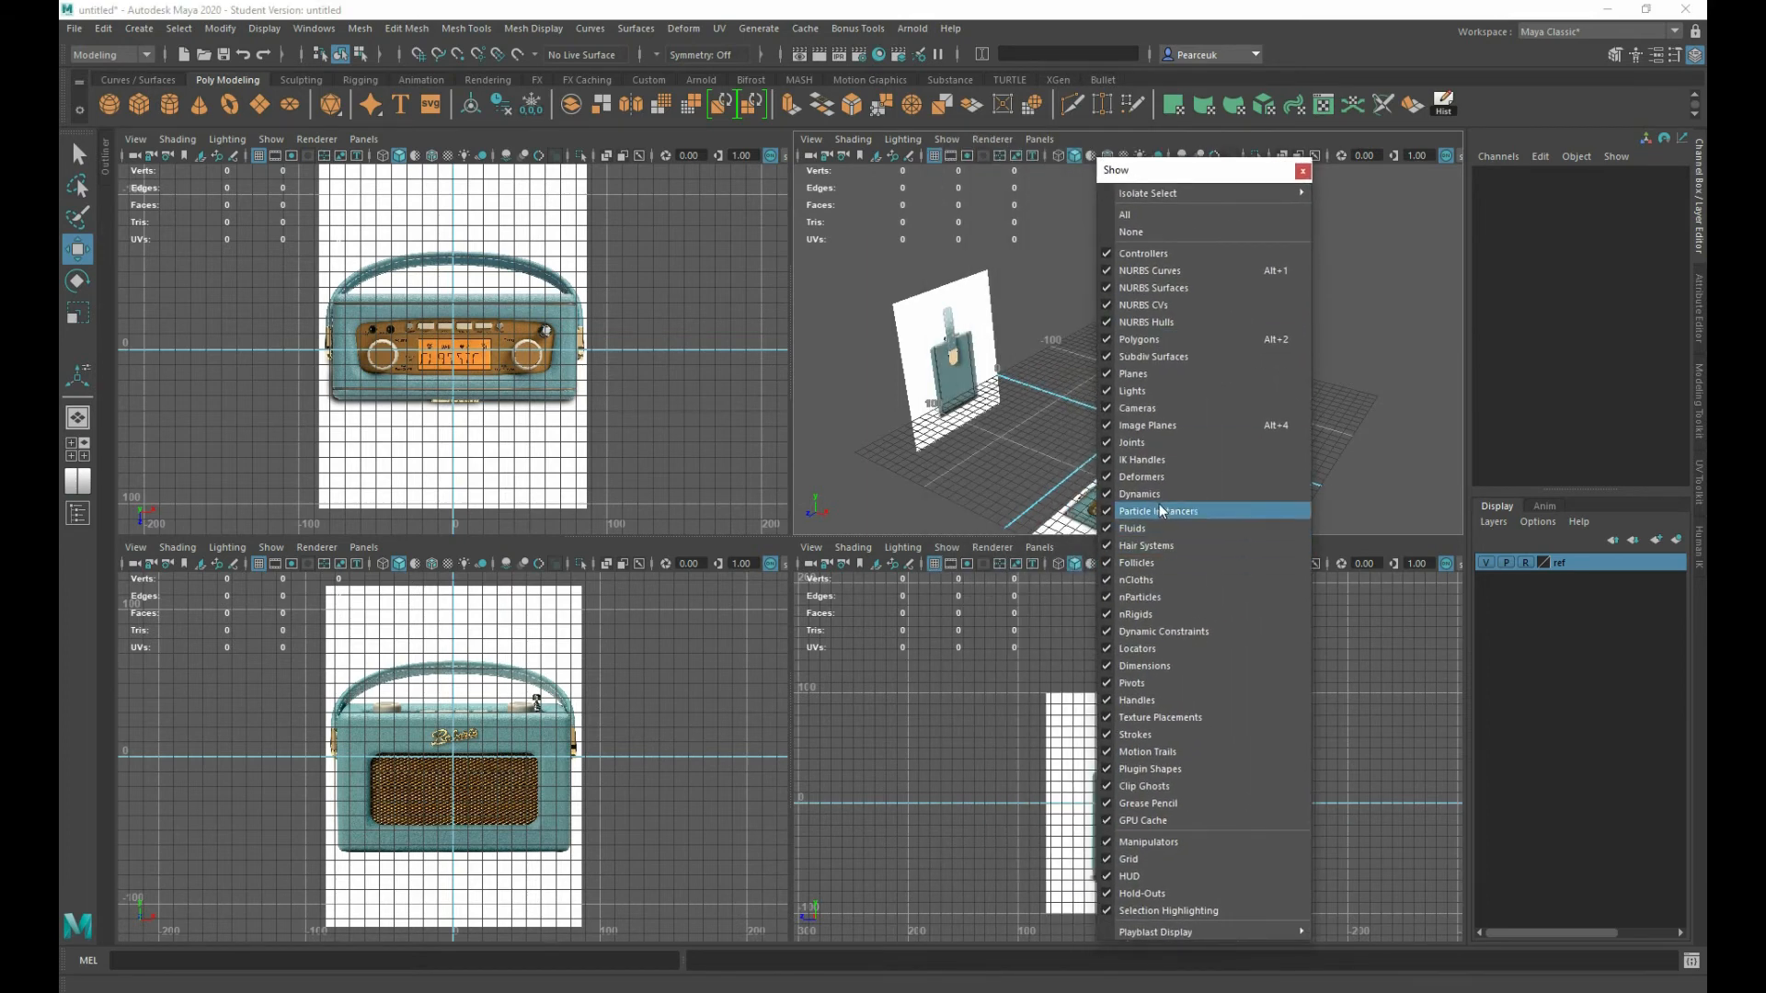
pyautogui.moveTo(1200, 167); pyautogui.dragTo(1429, 151)
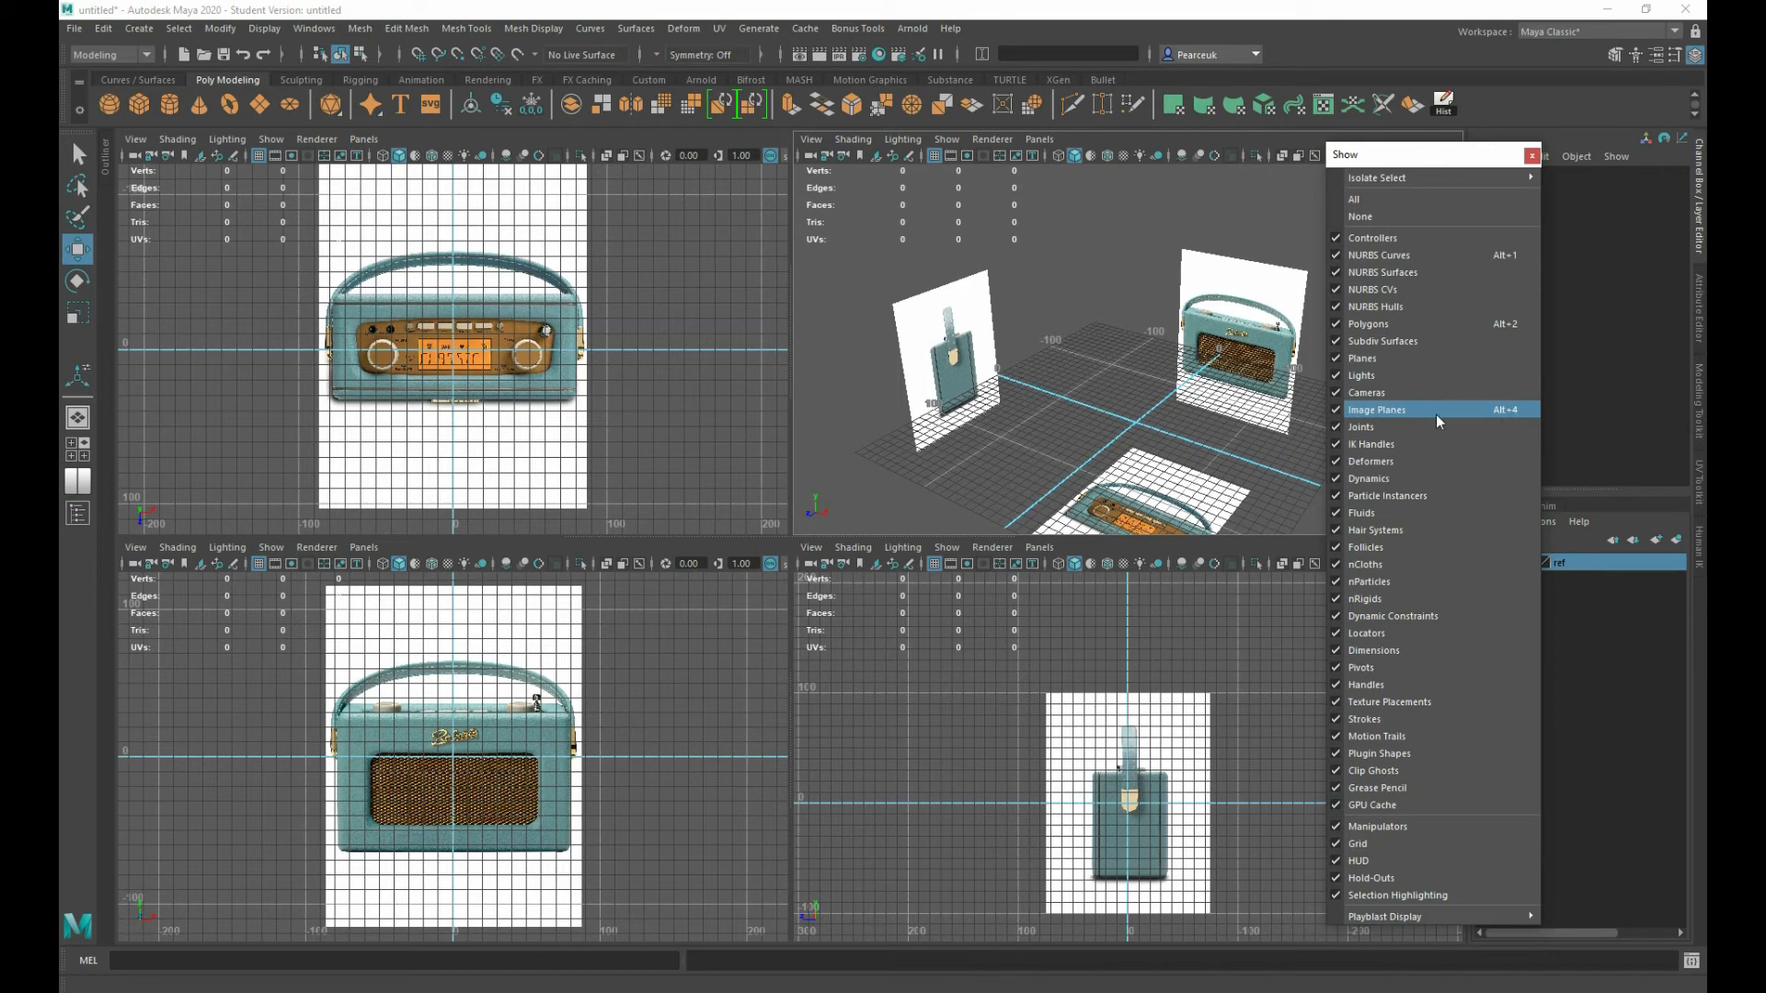
pyautogui.click(1337, 409)
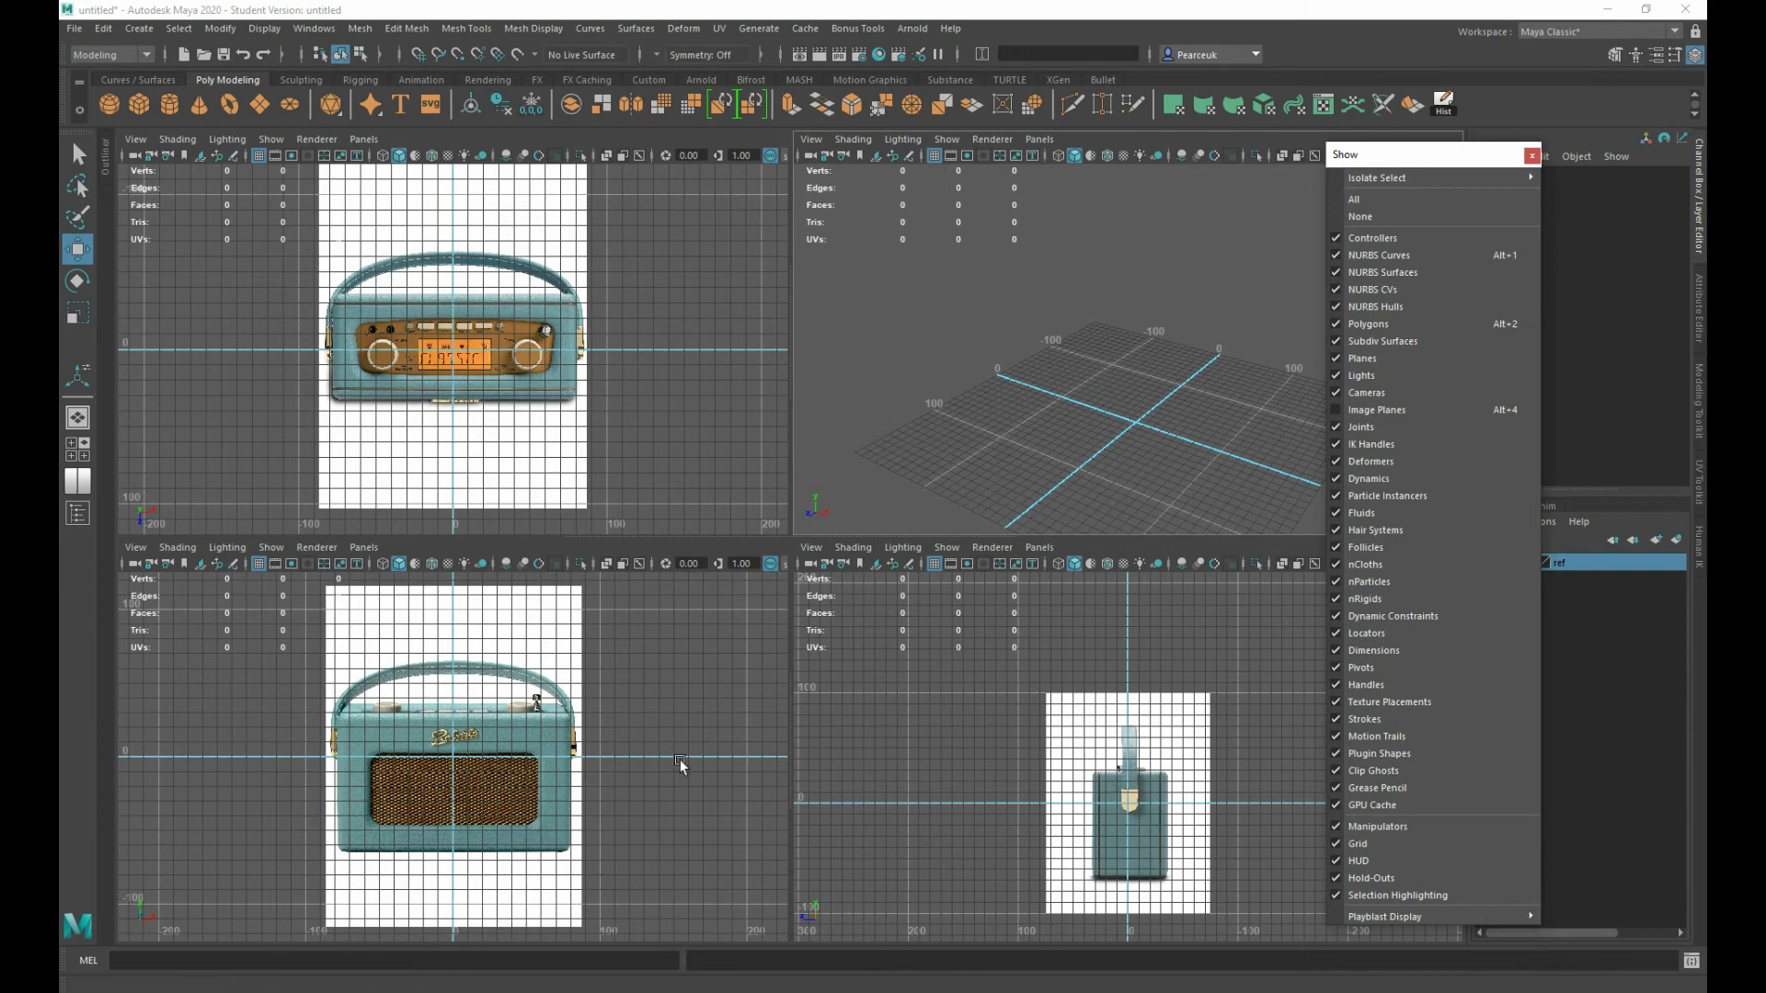
pyautogui.moveTo(1415, 154); pyautogui.dragTo(1124, 195)
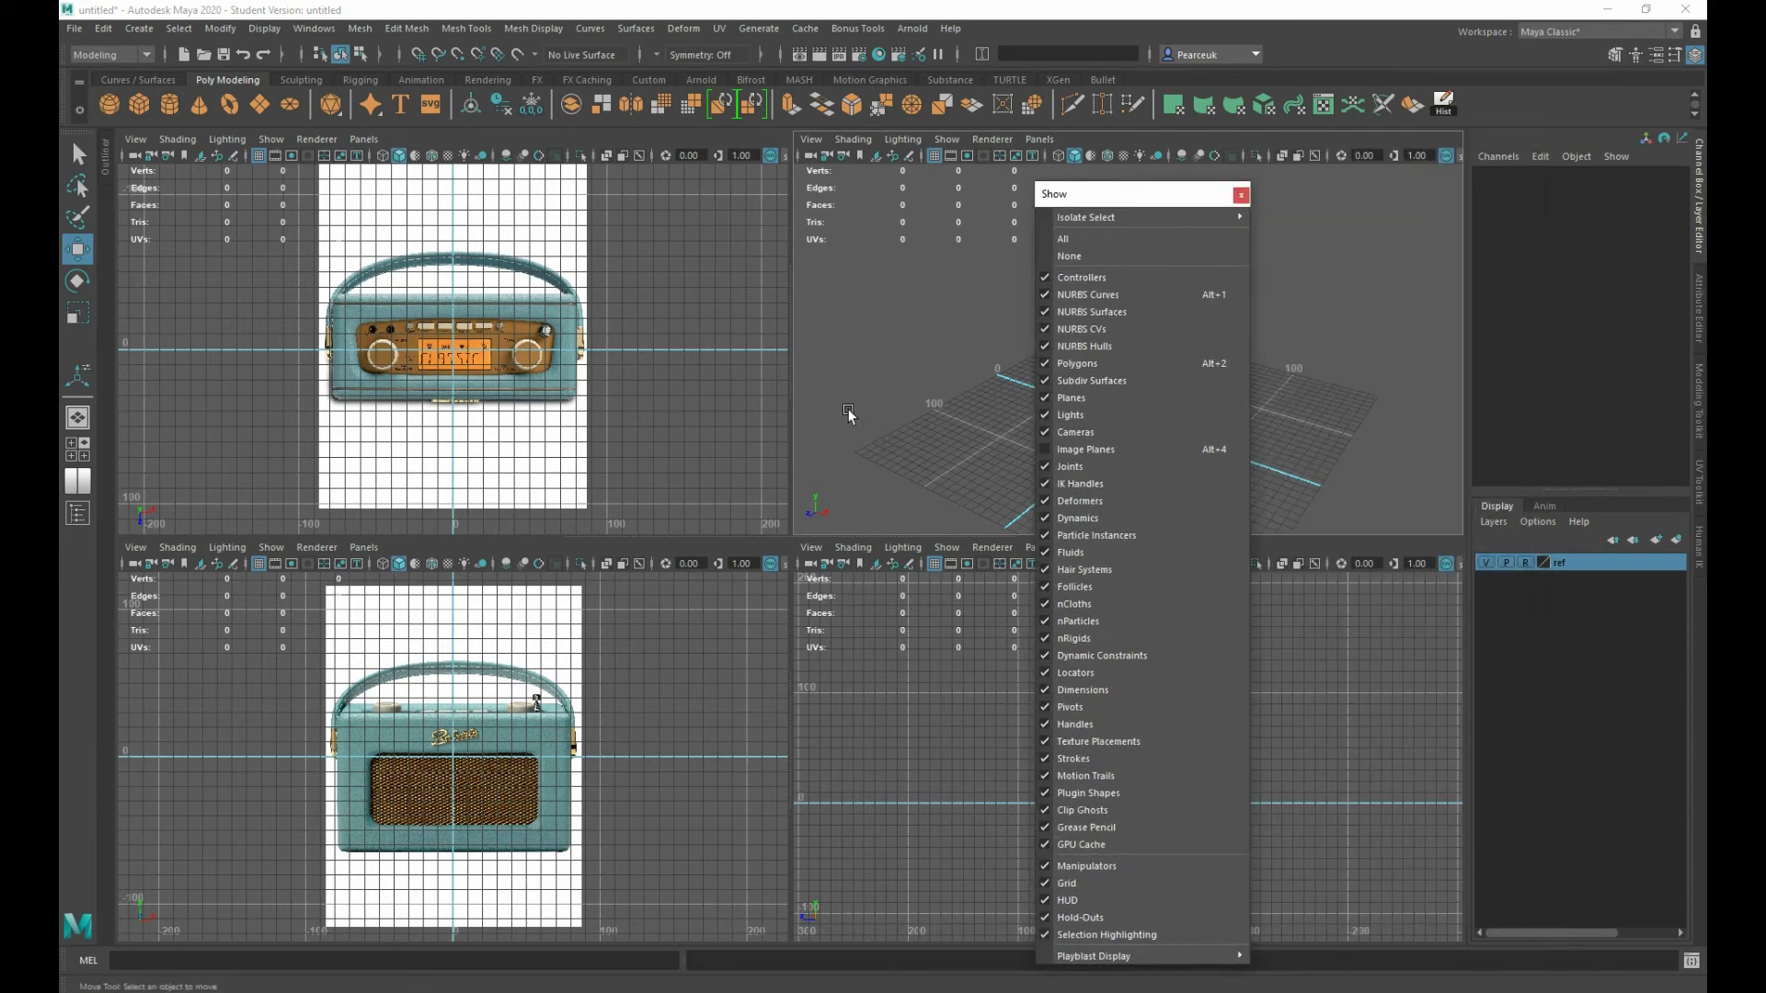
pyautogui.click(1240, 194)
# - Examine the camera icons around the grid in the perspective view, selecting the side camera and the top camera
pyautogui.scroll(-8, 1145, 283)
pyautogui.keyDown('alt'); pyautogui.moveTo(1144, 283); pyautogui.dragTo(1129, 246); pyautogui.keyUp('alt')
pyautogui.scroll(2, 1096, 276)
pyautogui.moveTo(916, 331); pyautogui.dragTo(1052, 512)
pyautogui.moveTo(1257, 397); pyautogui.dragTo(1287, 436)
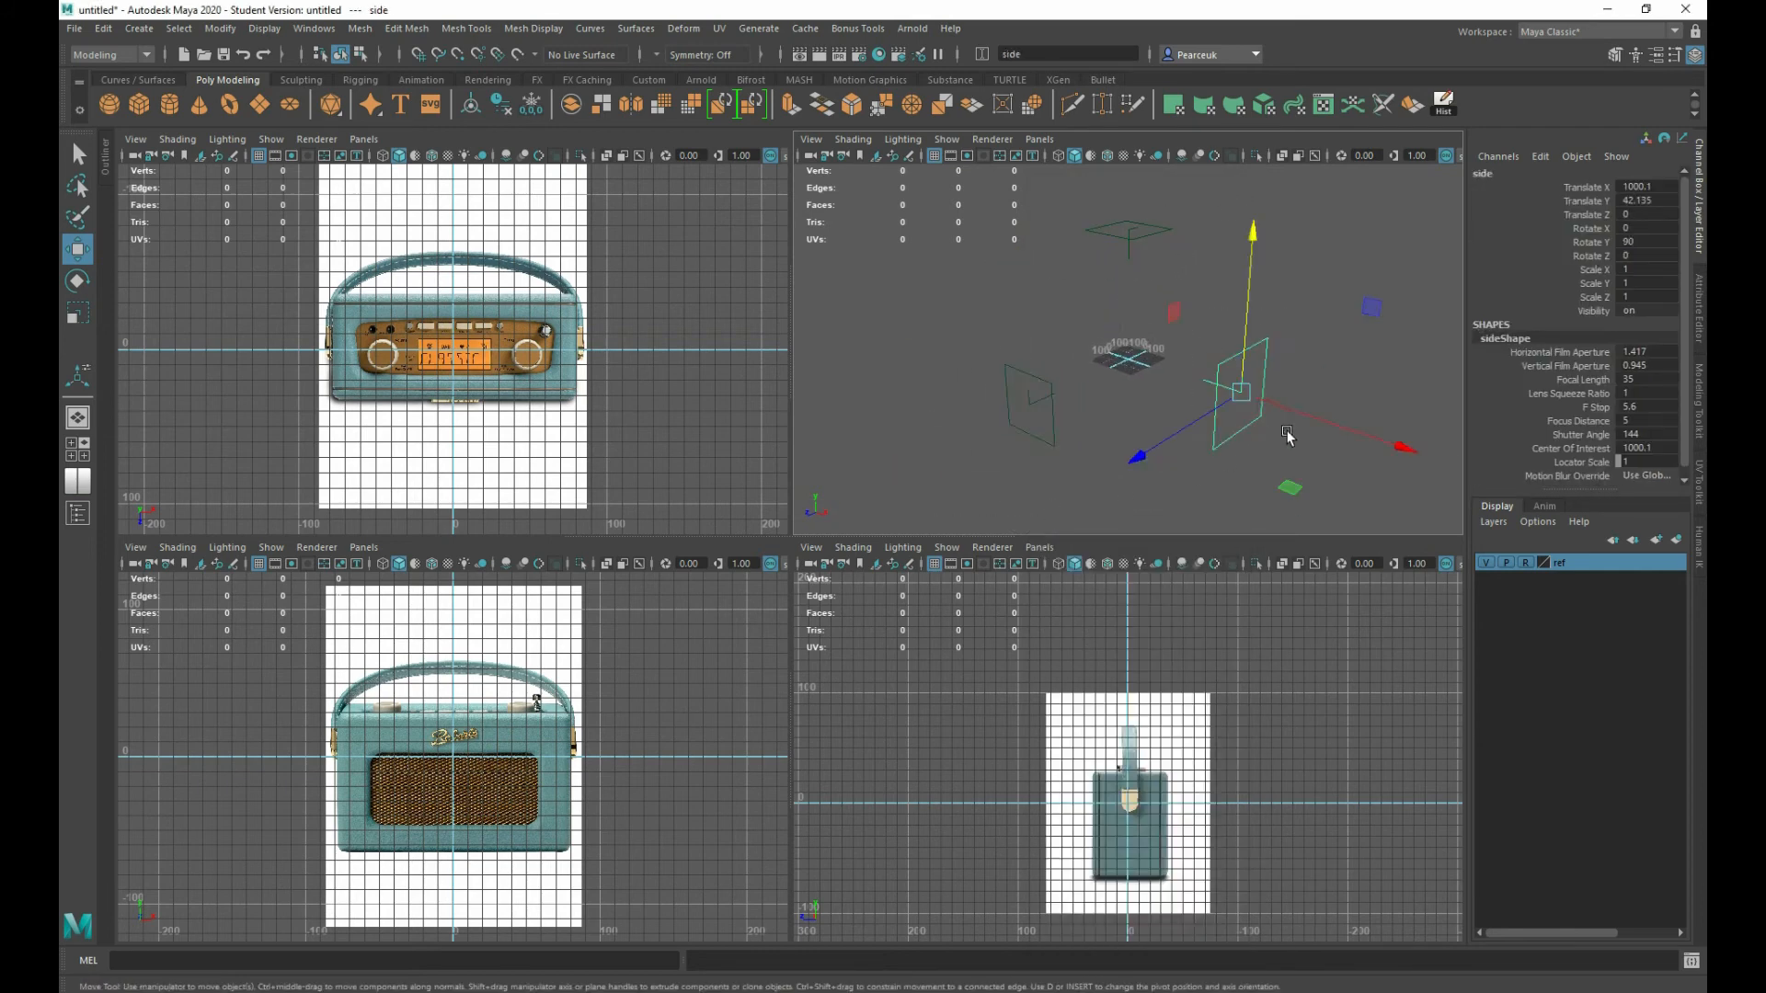
pyautogui.scroll(3, 1170, 400)
pyautogui.scroll(-5, 1169, 400)
pyautogui.moveTo(980, 200); pyautogui.dragTo(1350, 506)
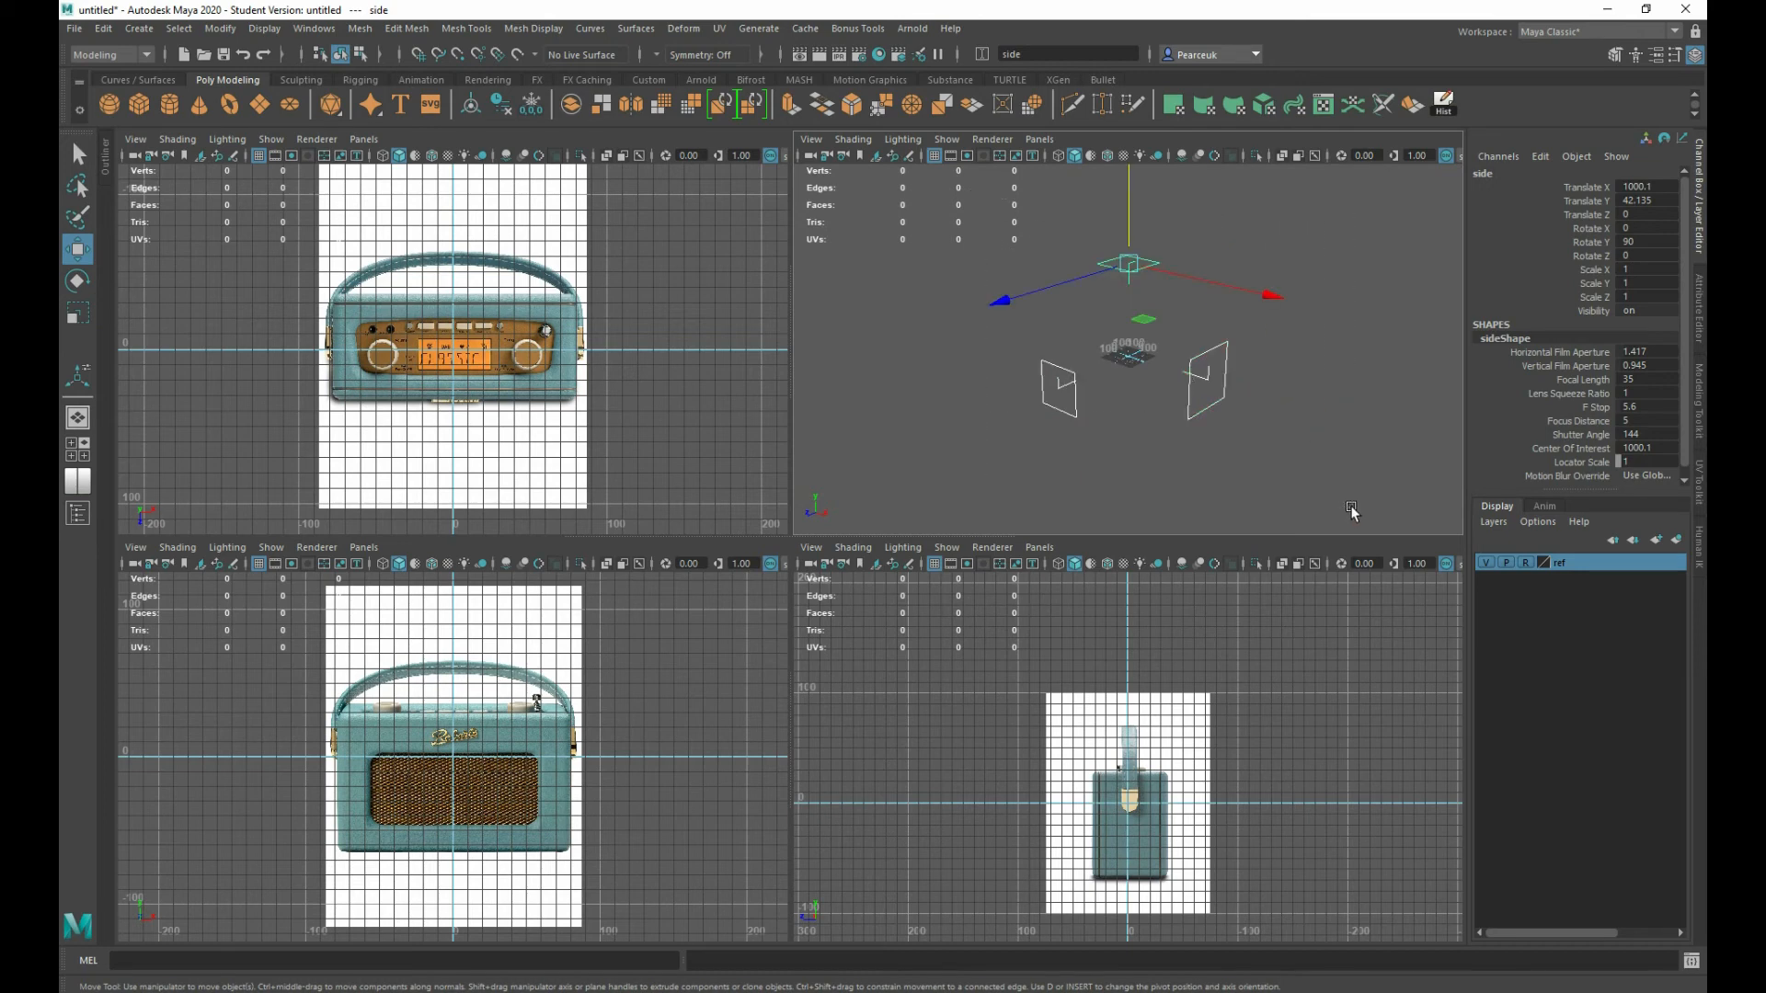
pyautogui.scroll(6, 1132, 357)
pyautogui.scroll(-2, 1132, 359)
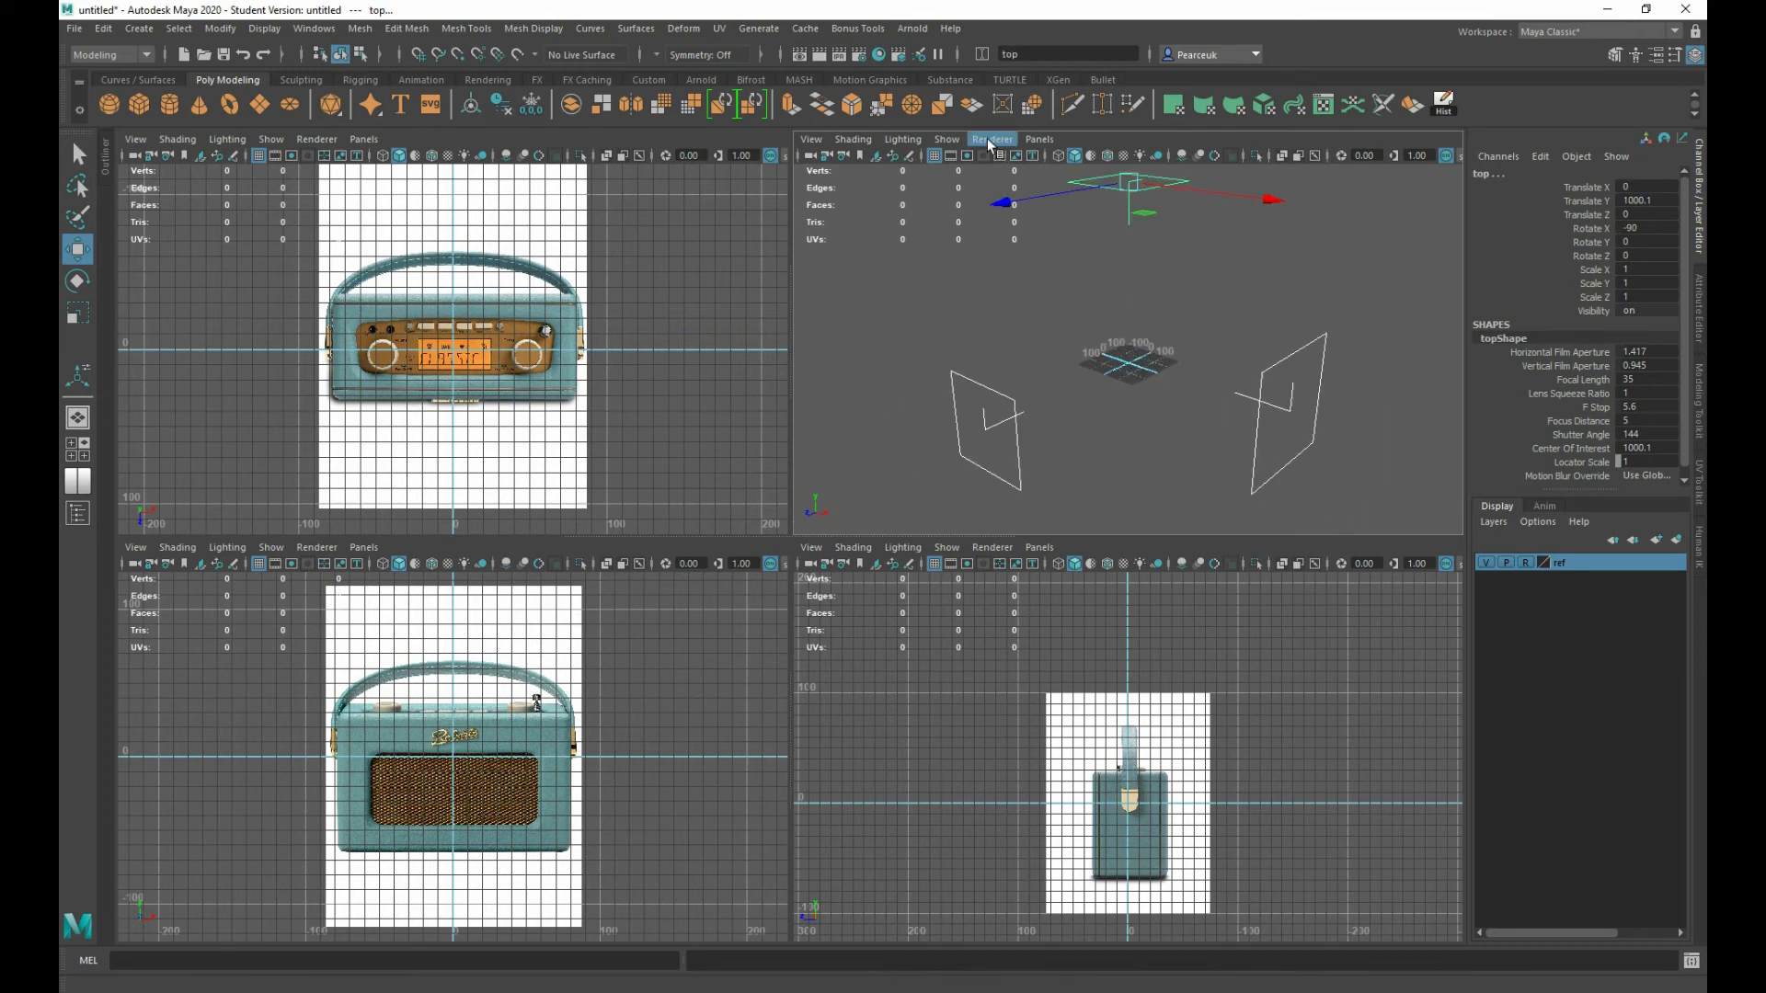
# - Hide the cameras in the perspective view and clear the selection
pyautogui.click(946, 139)
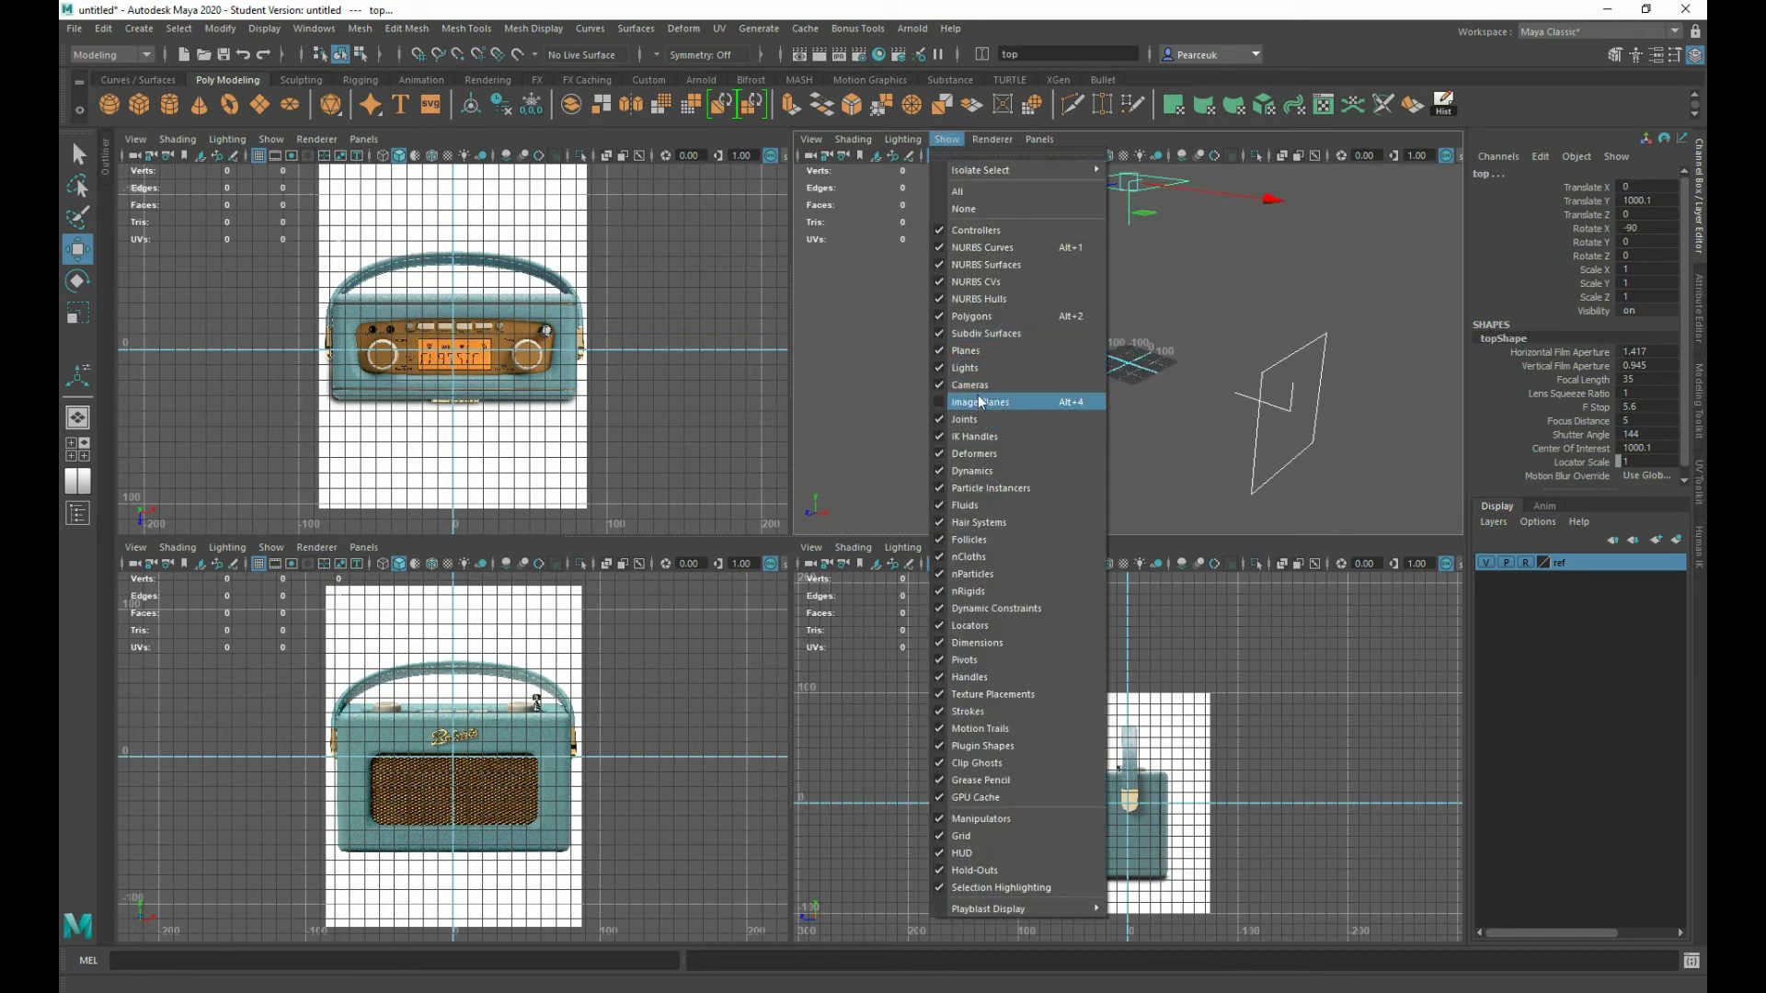
pyautogui.click(942, 391)
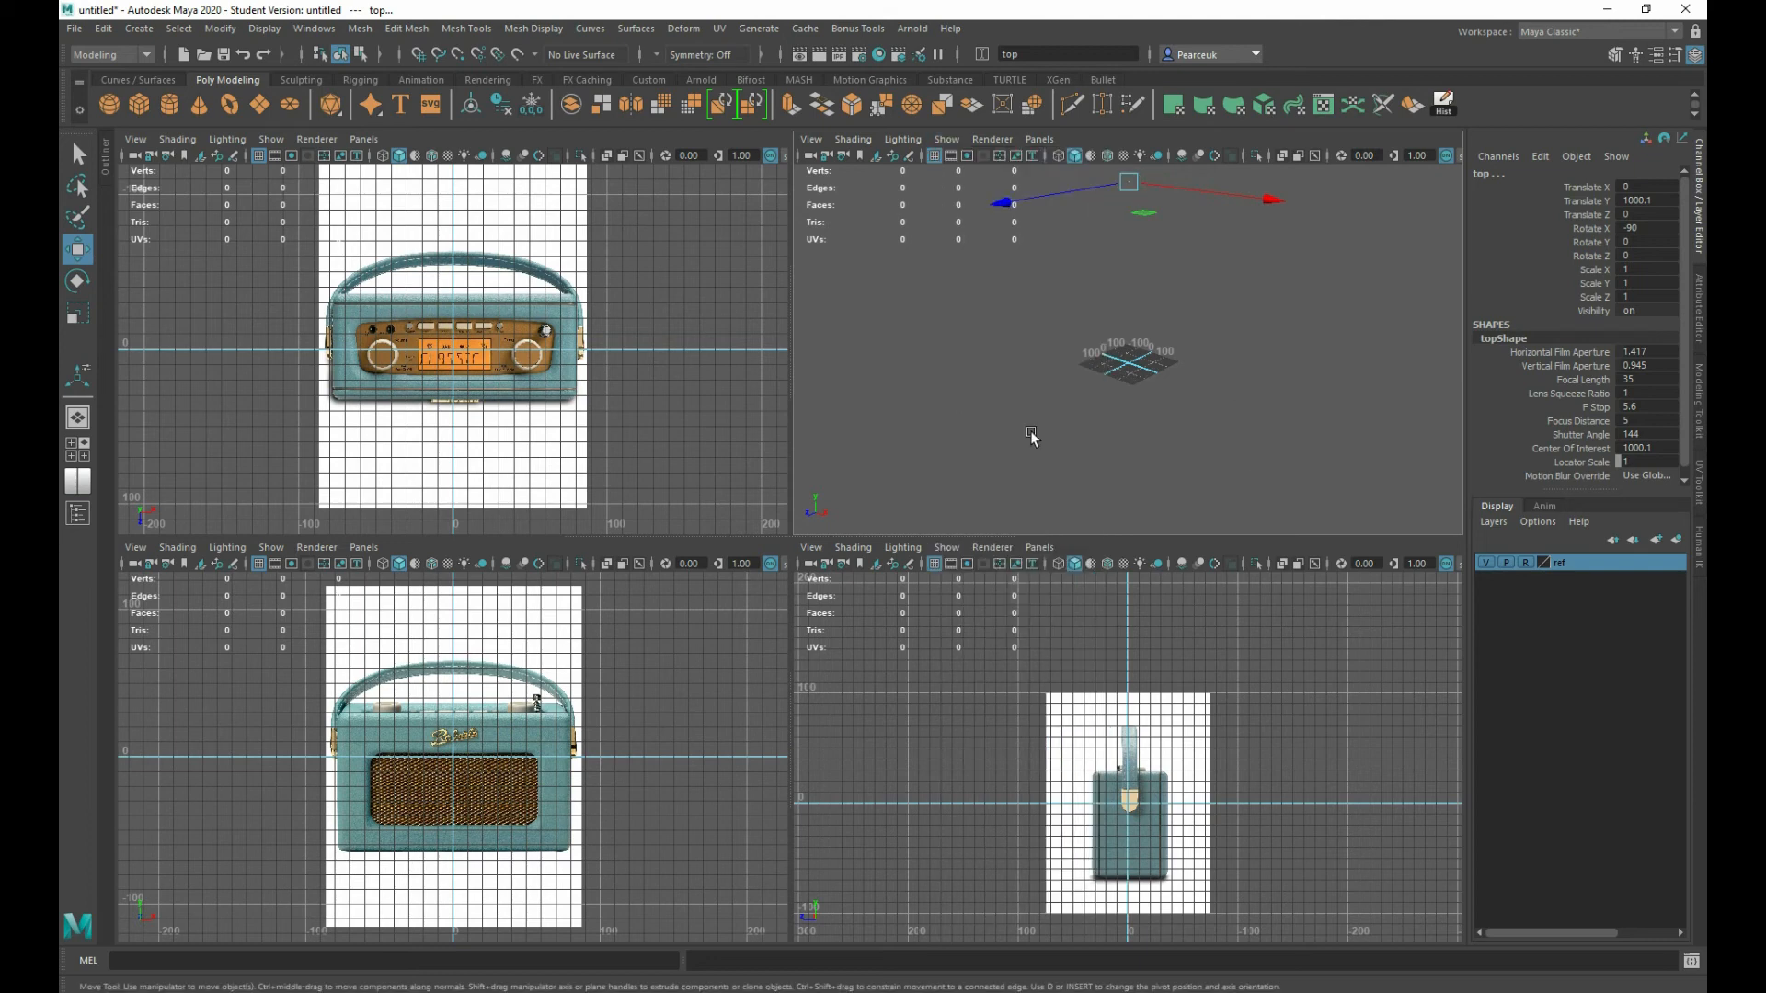
pyautogui.click(1039, 418)
# - Inspect the grid in the maximized perspective view and return to the four-view layout
pyautogui.scroll(3, 1035, 409)
pyautogui.press('space')
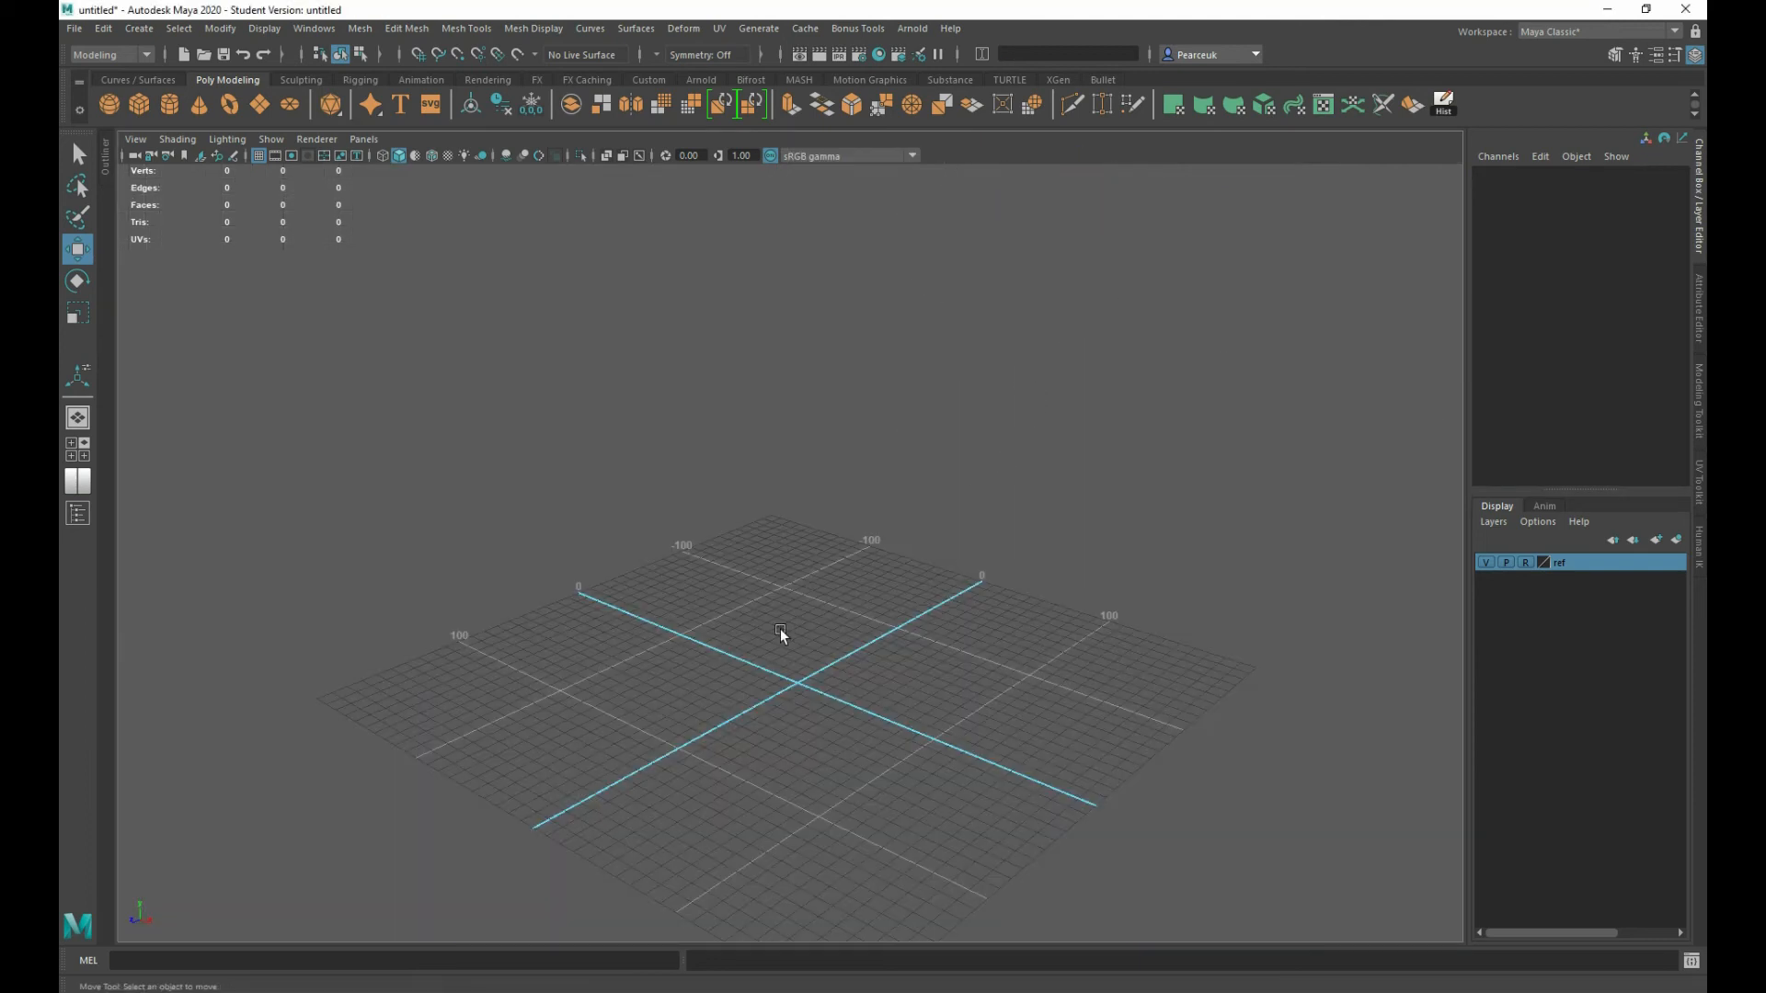
pyautogui.keyDown('alt'); pyautogui.moveTo(777, 631); pyautogui.dragTo(902, 527); pyautogui.keyUp('alt')
pyautogui.keyDown('alt'); pyautogui.moveTo(903, 527); pyautogui.dragTo(930, 542, button='middle'); pyautogui.keyUp('alt')
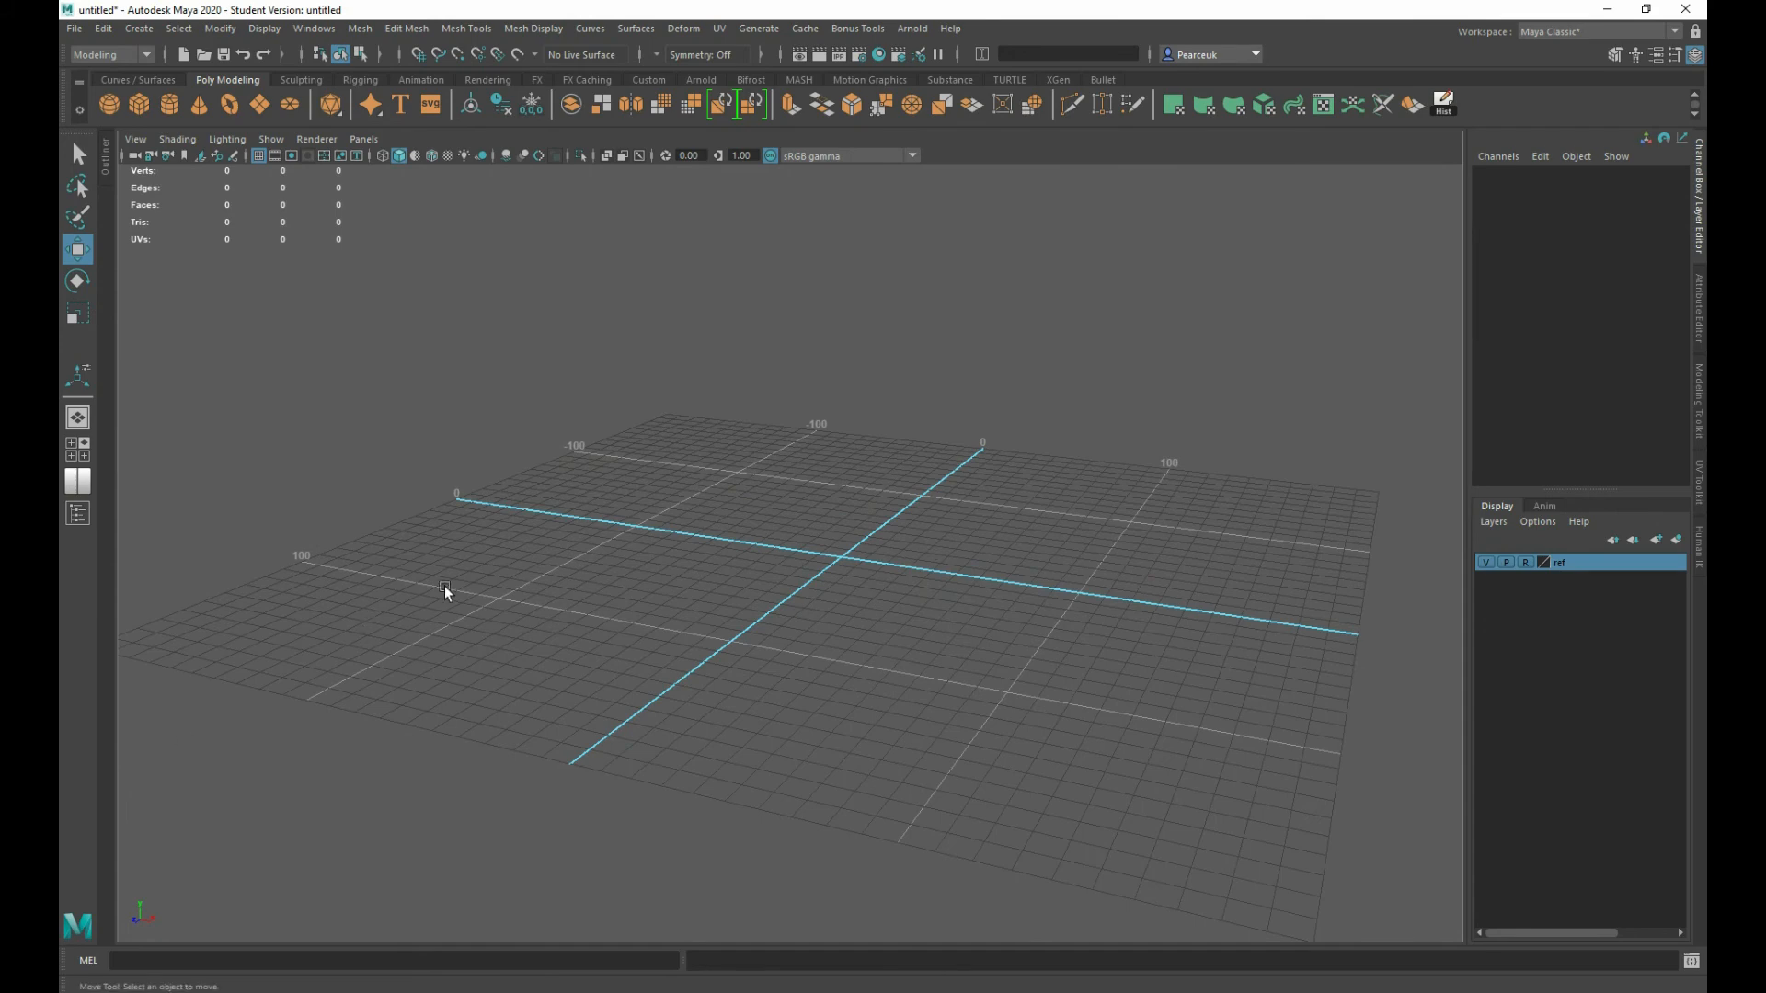
pyautogui.keyDown('alt'); pyautogui.moveTo(444, 586); pyautogui.dragTo(556, 550); pyautogui.keyUp('alt')
pyautogui.press('space')
pyautogui.scroll(-4, 892, 528)
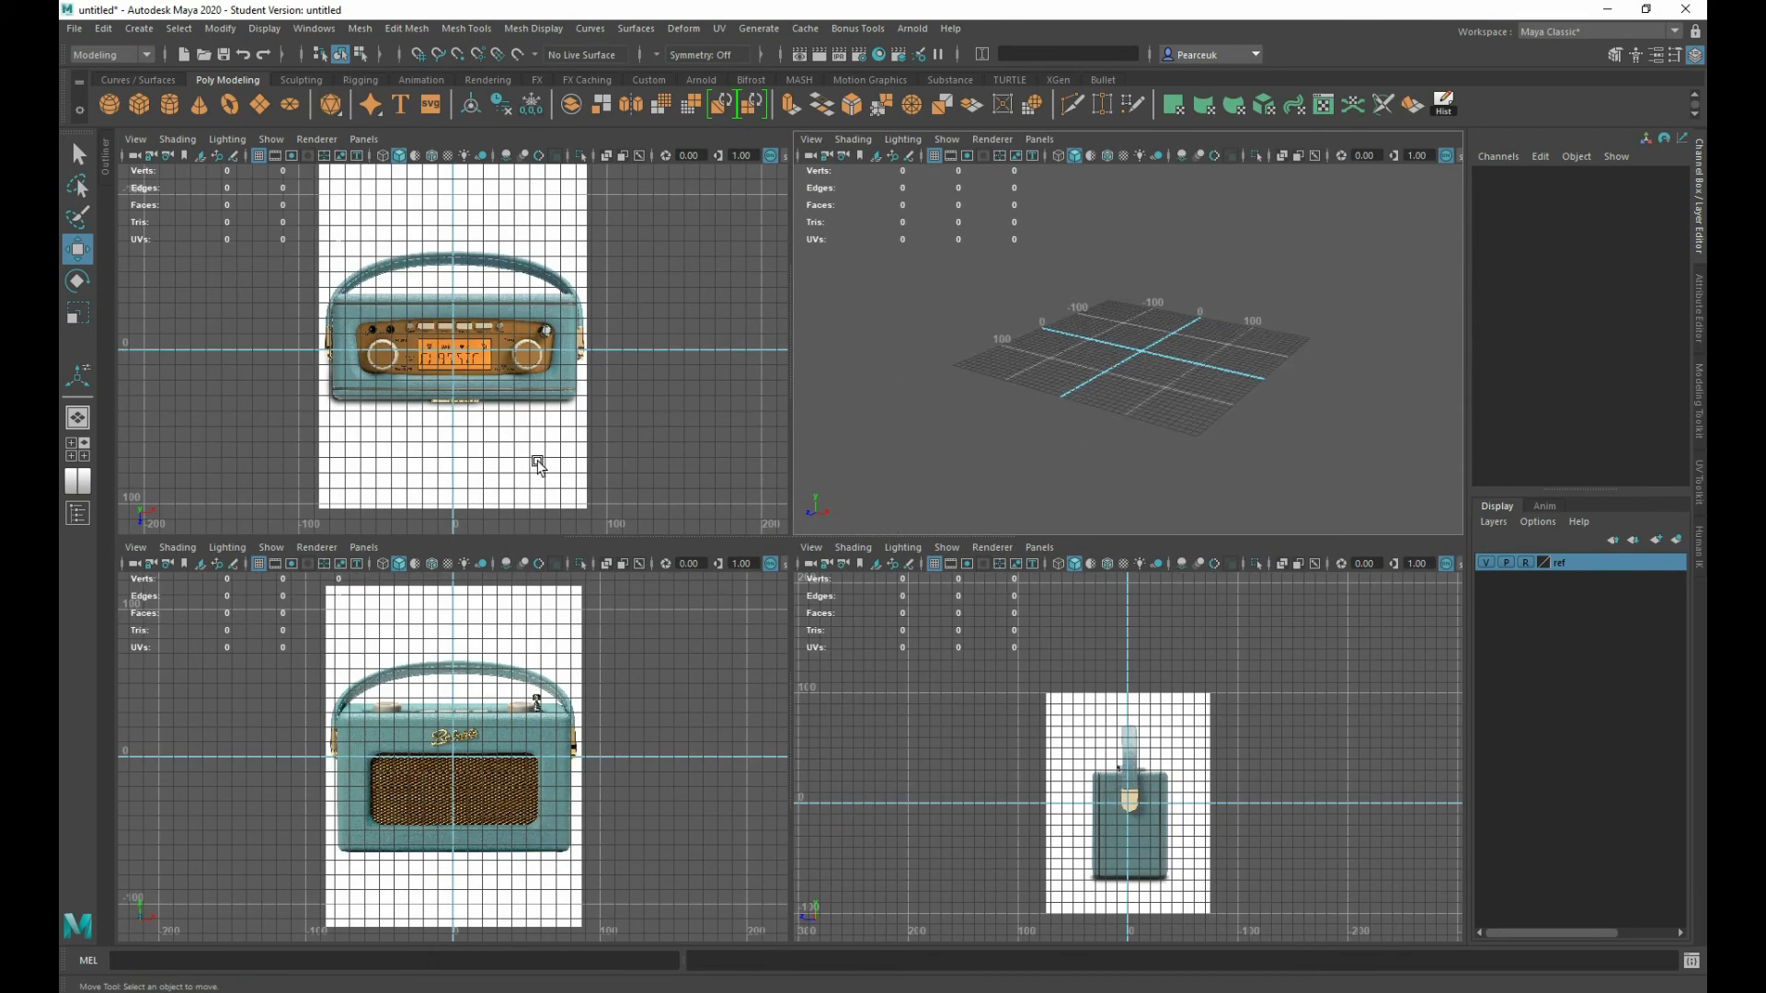
# - Set the ref layer back to normal display, select all three image planes and set their Alpha Gain to 0.5
pyautogui.scroll(1, 538, 465)
pyautogui.scroll(2, 931, 785)
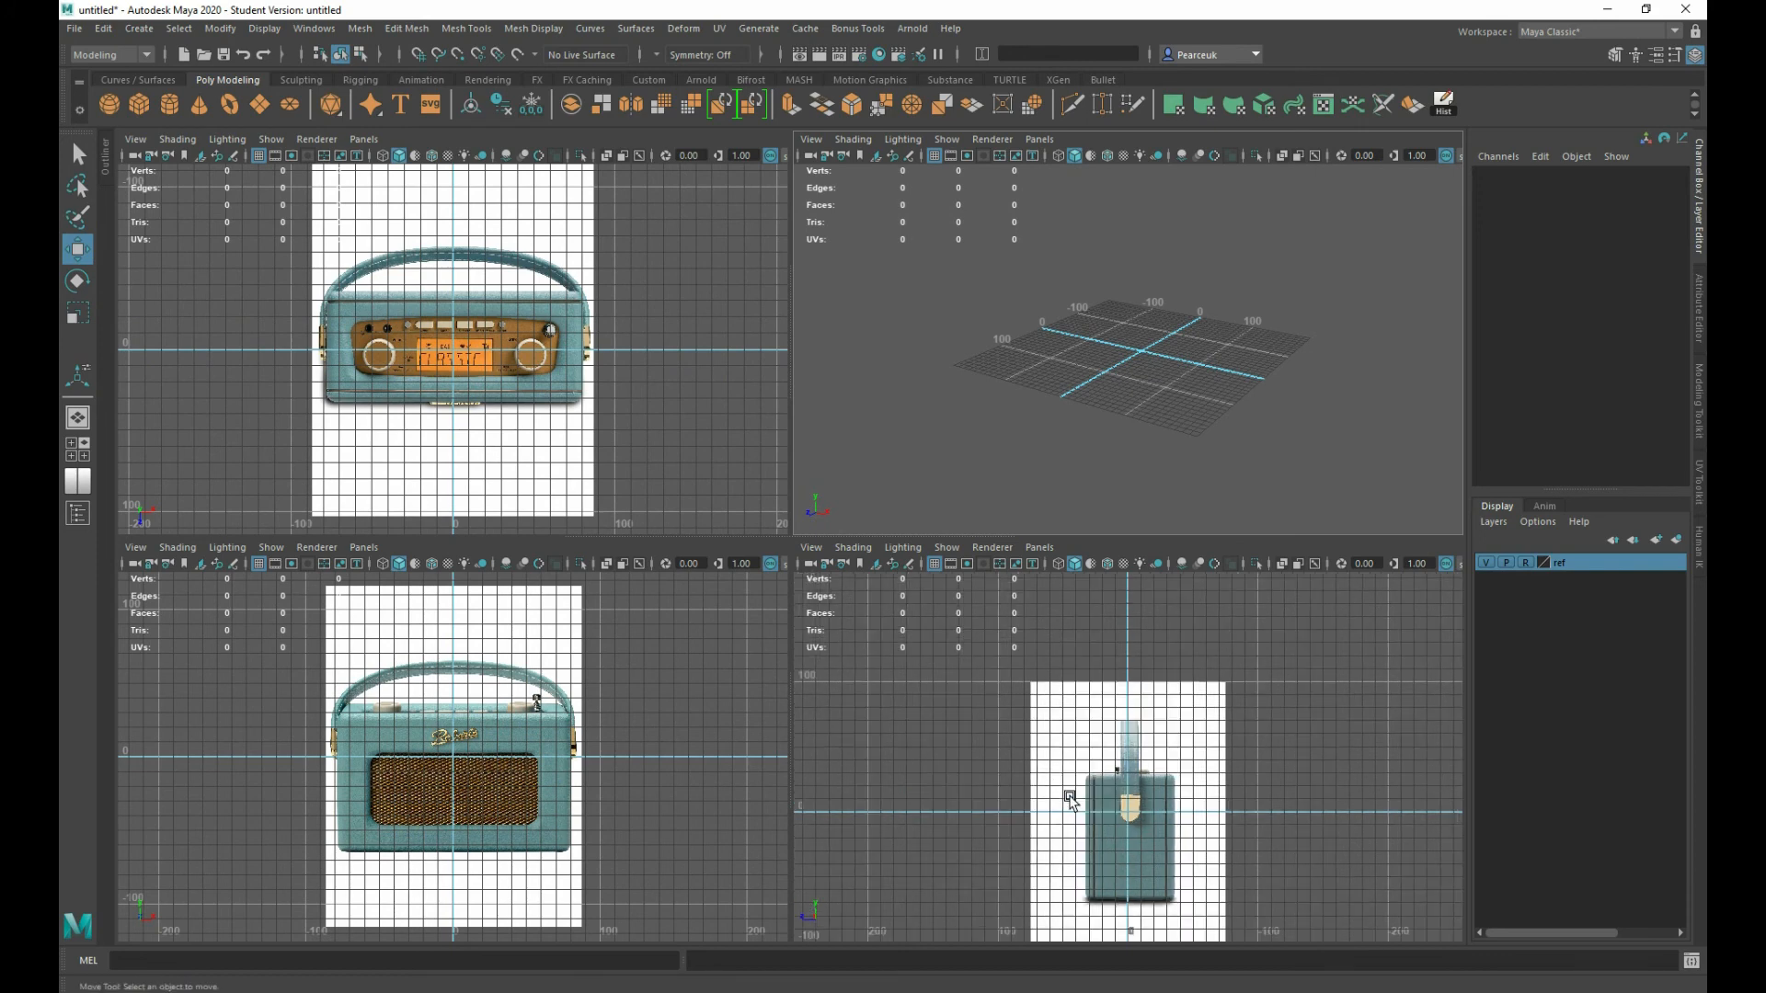
pyautogui.click(1528, 561)
pyautogui.click(543, 379)
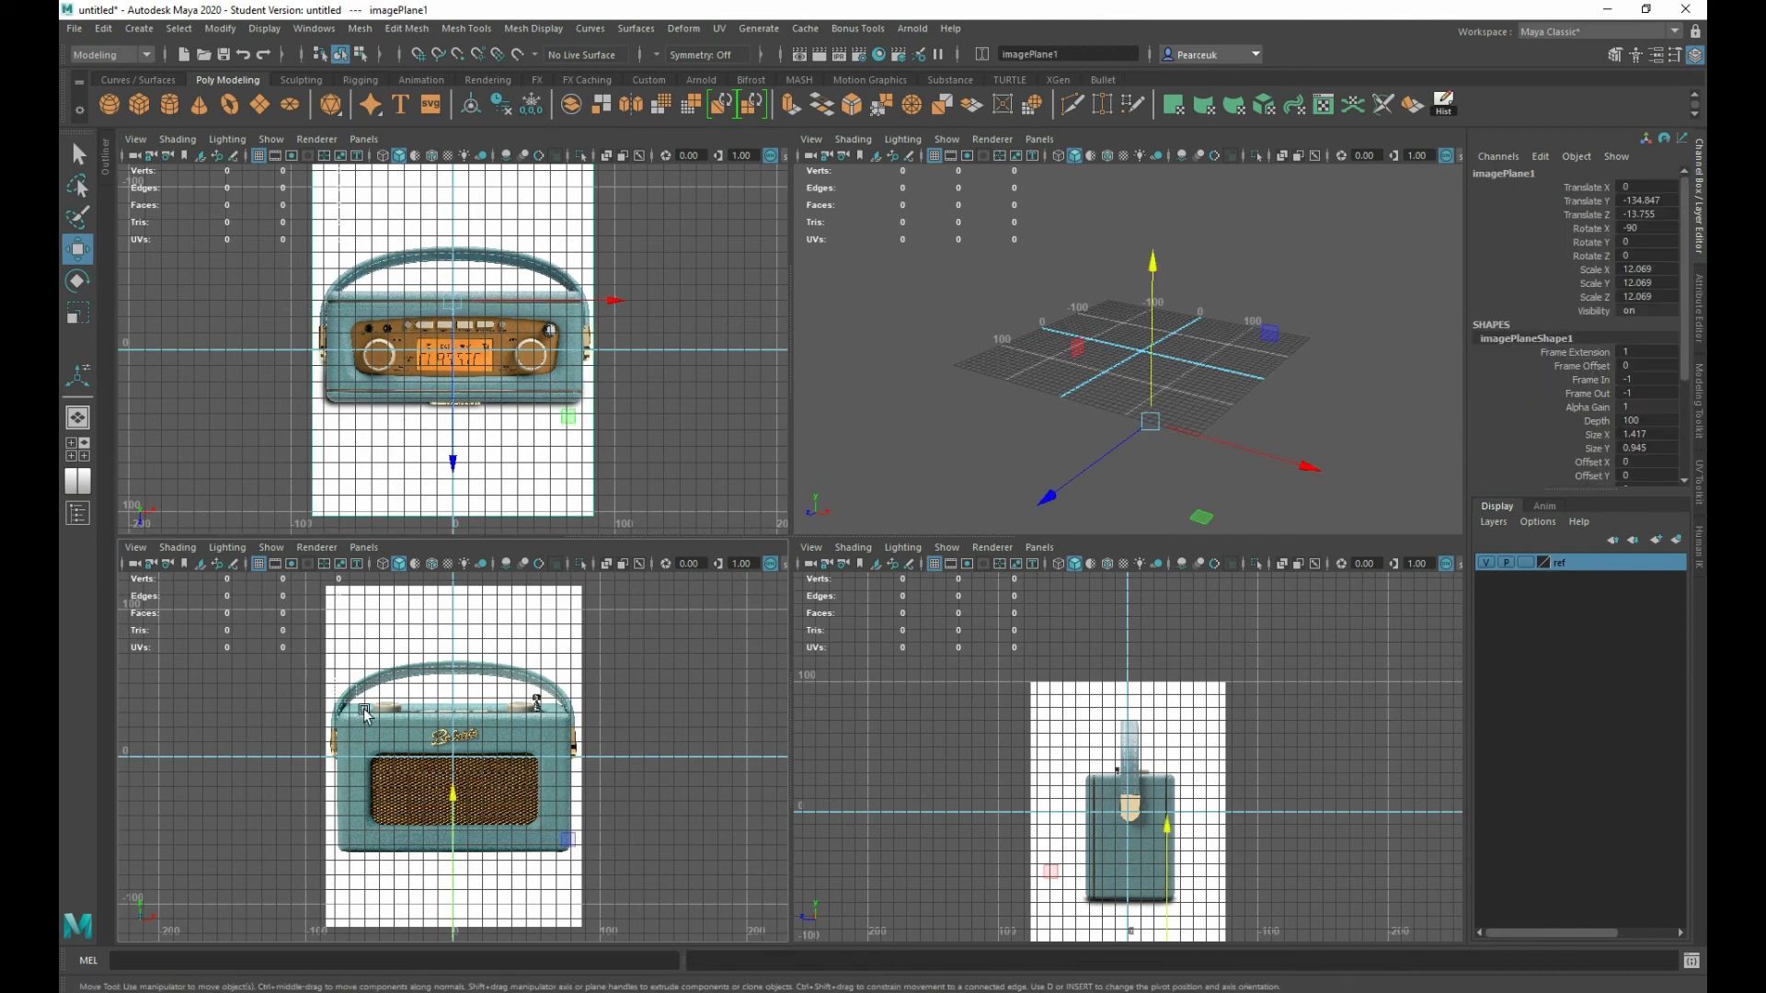
pyautogui.click(1100, 769)
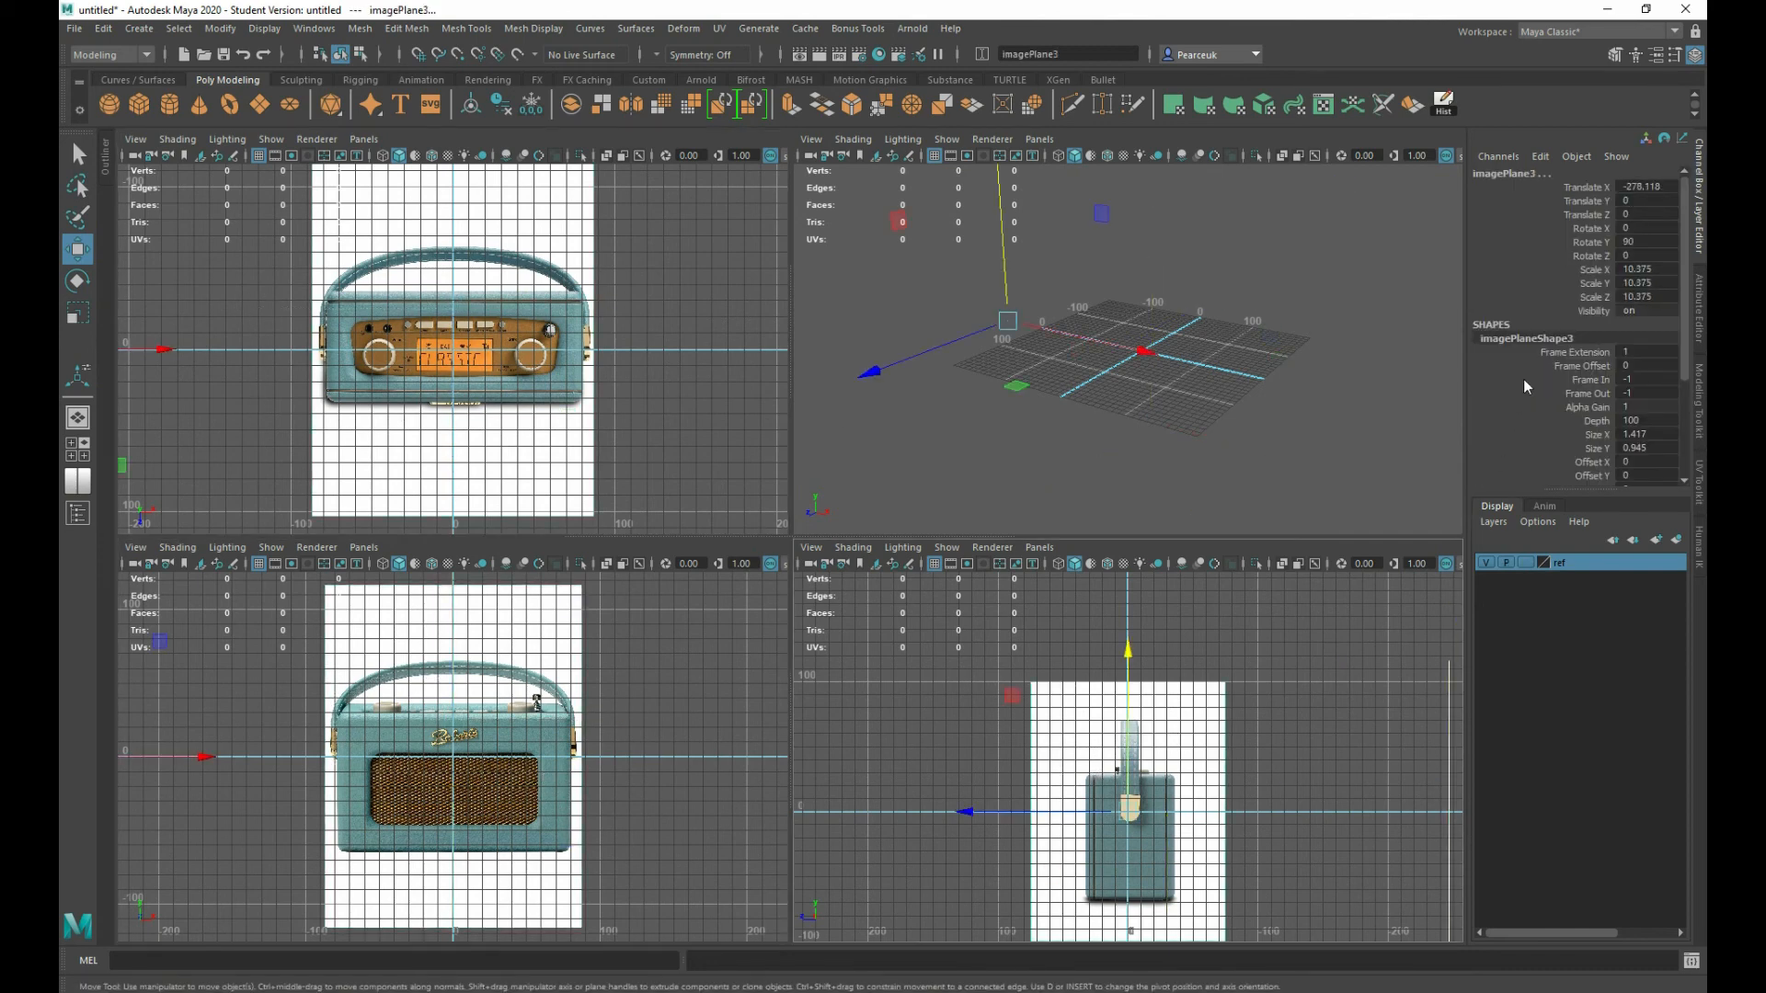
pyautogui.click(1631, 402)
pyautogui.write('.5')
pyautogui.press('Return')
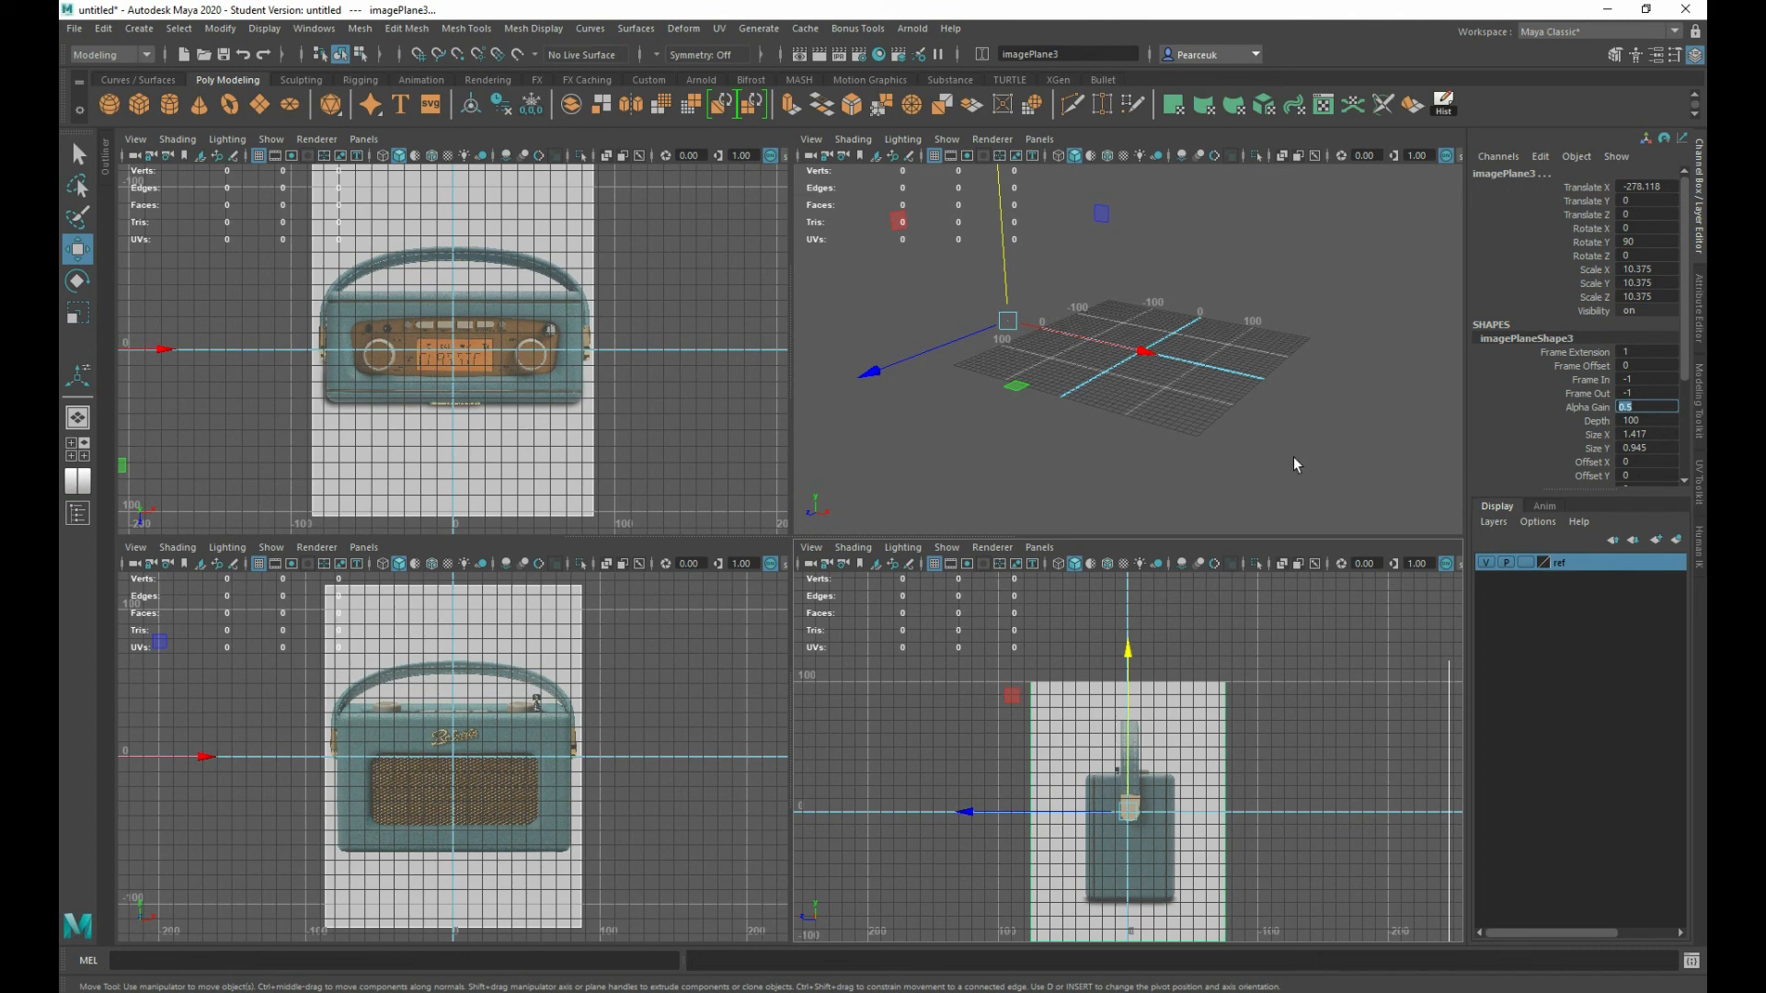
# - Reselect the image planes to check their Alpha Gain, and set the ref layer's display type back to Reference
pyautogui.moveTo(704, 313); pyautogui.dragTo(412, 405)
pyautogui.click(450, 775)
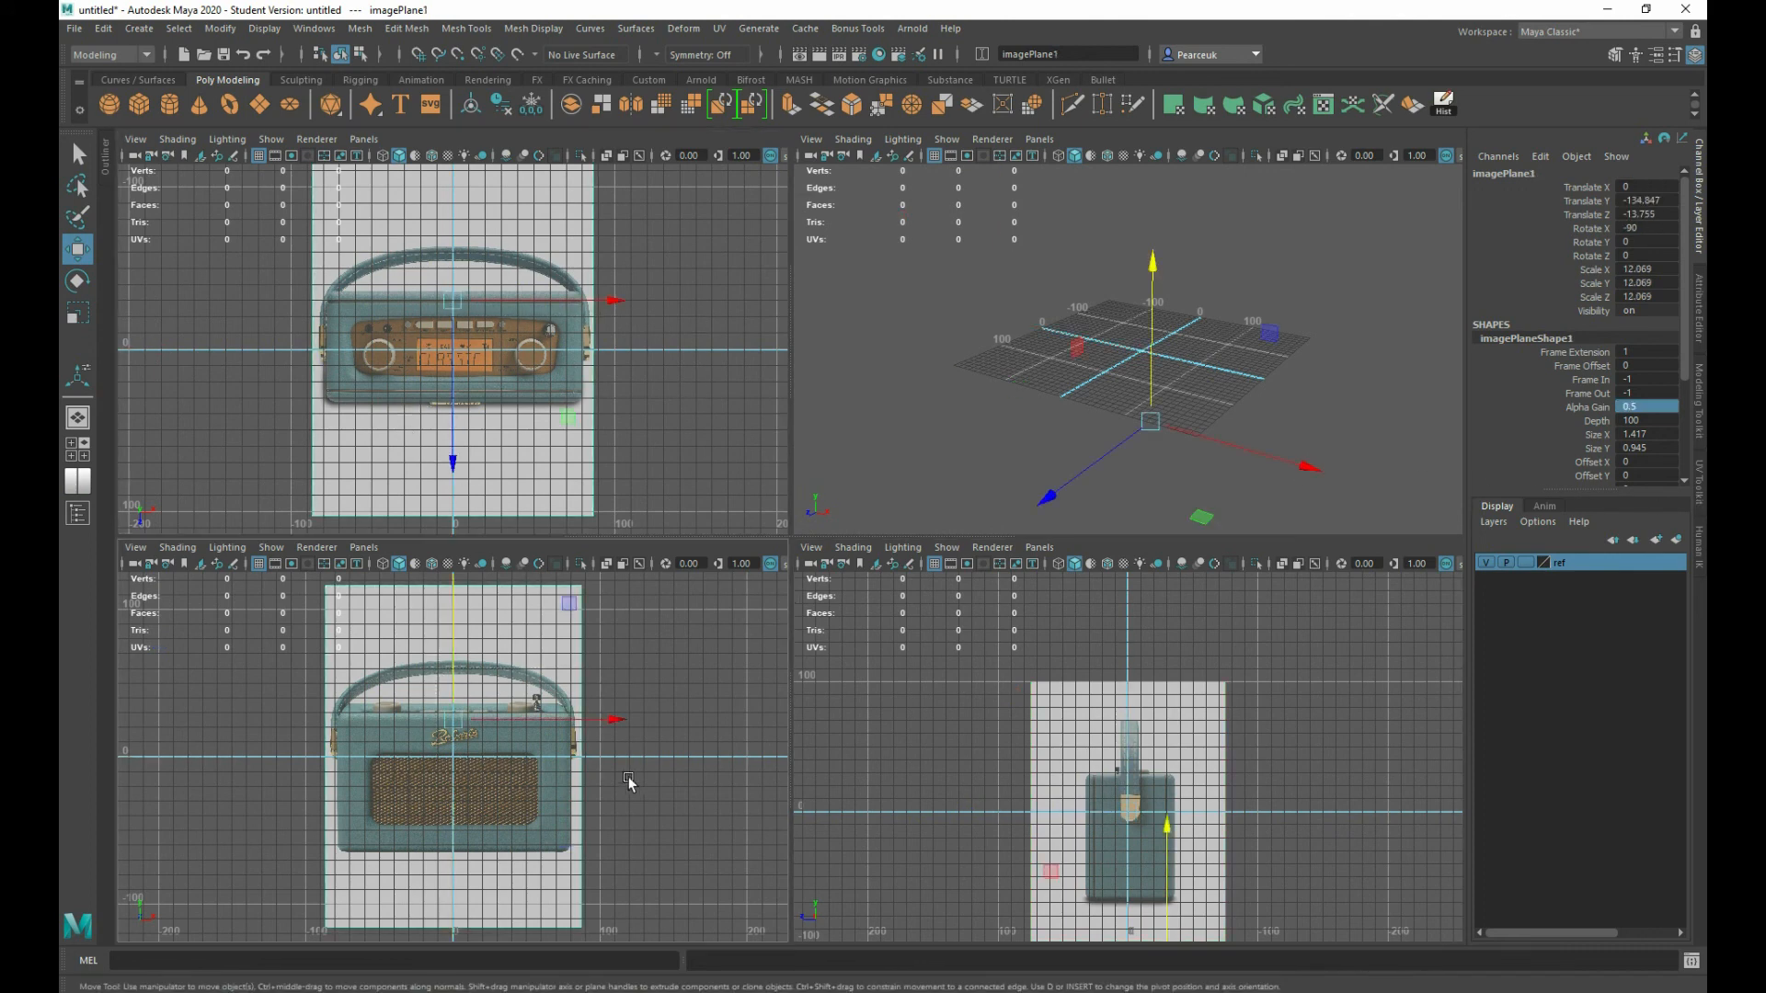
pyautogui.moveTo(980, 679); pyautogui.dragTo(1182, 787)
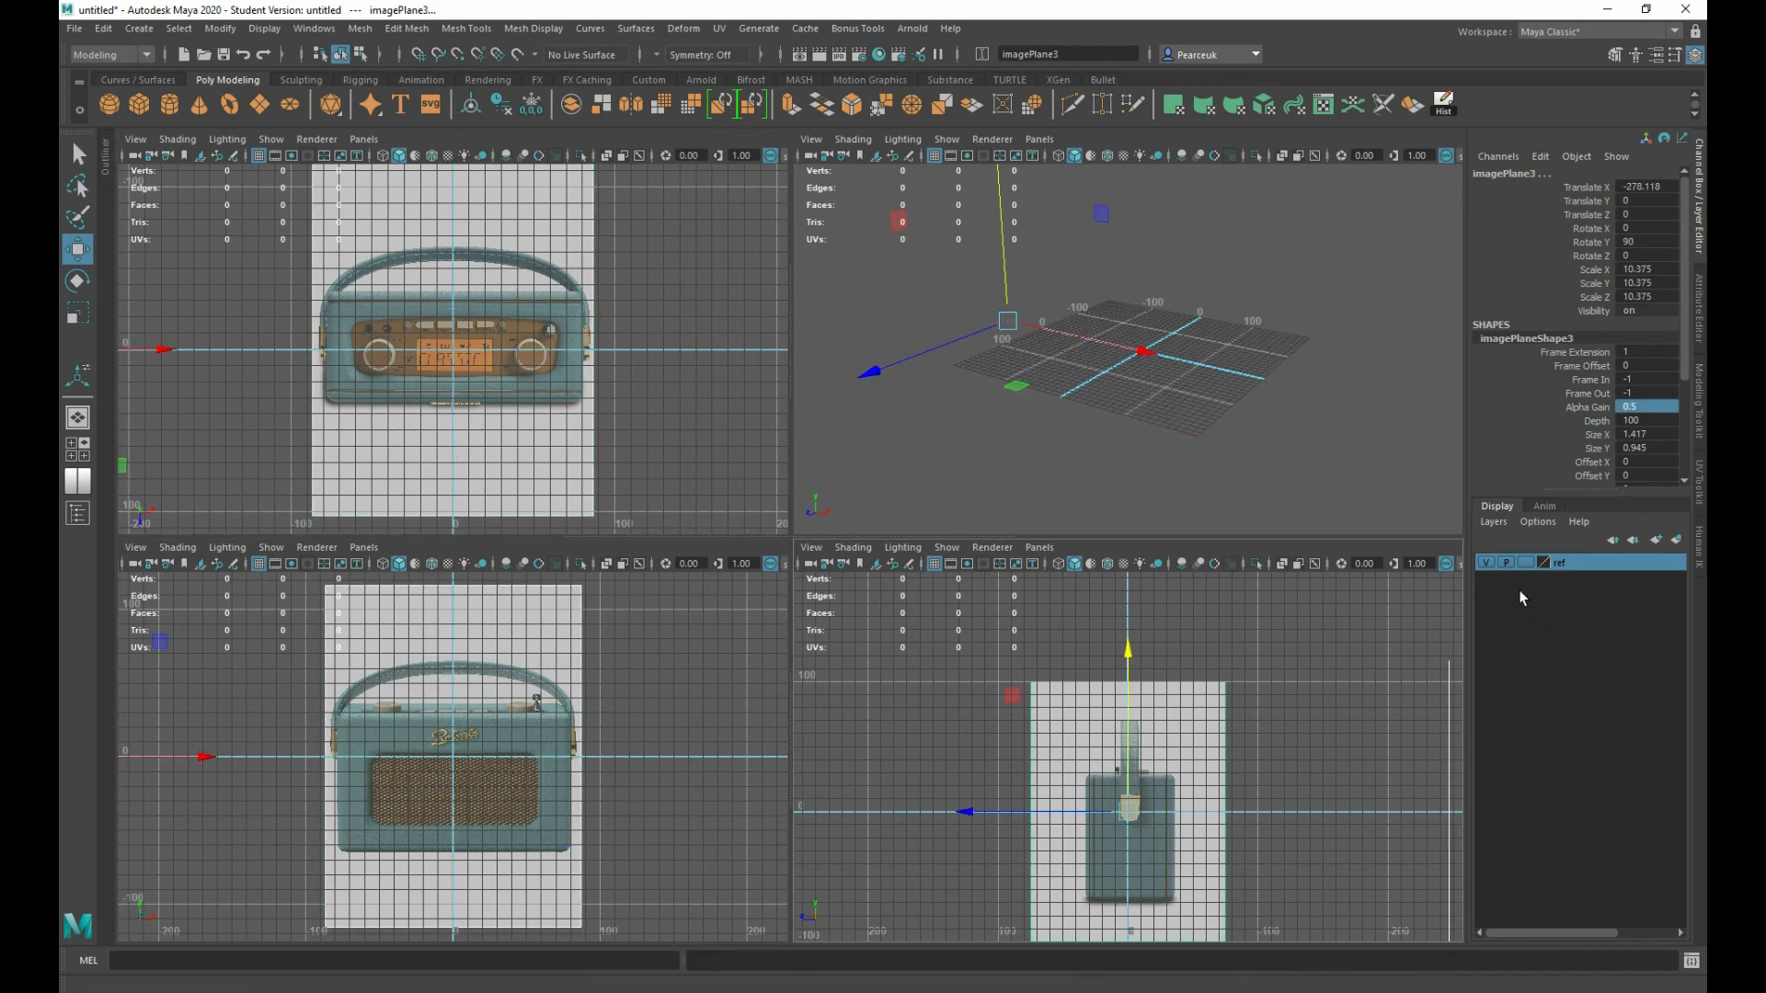
pyautogui.click(1524, 563)
pyautogui.click(1524, 563)
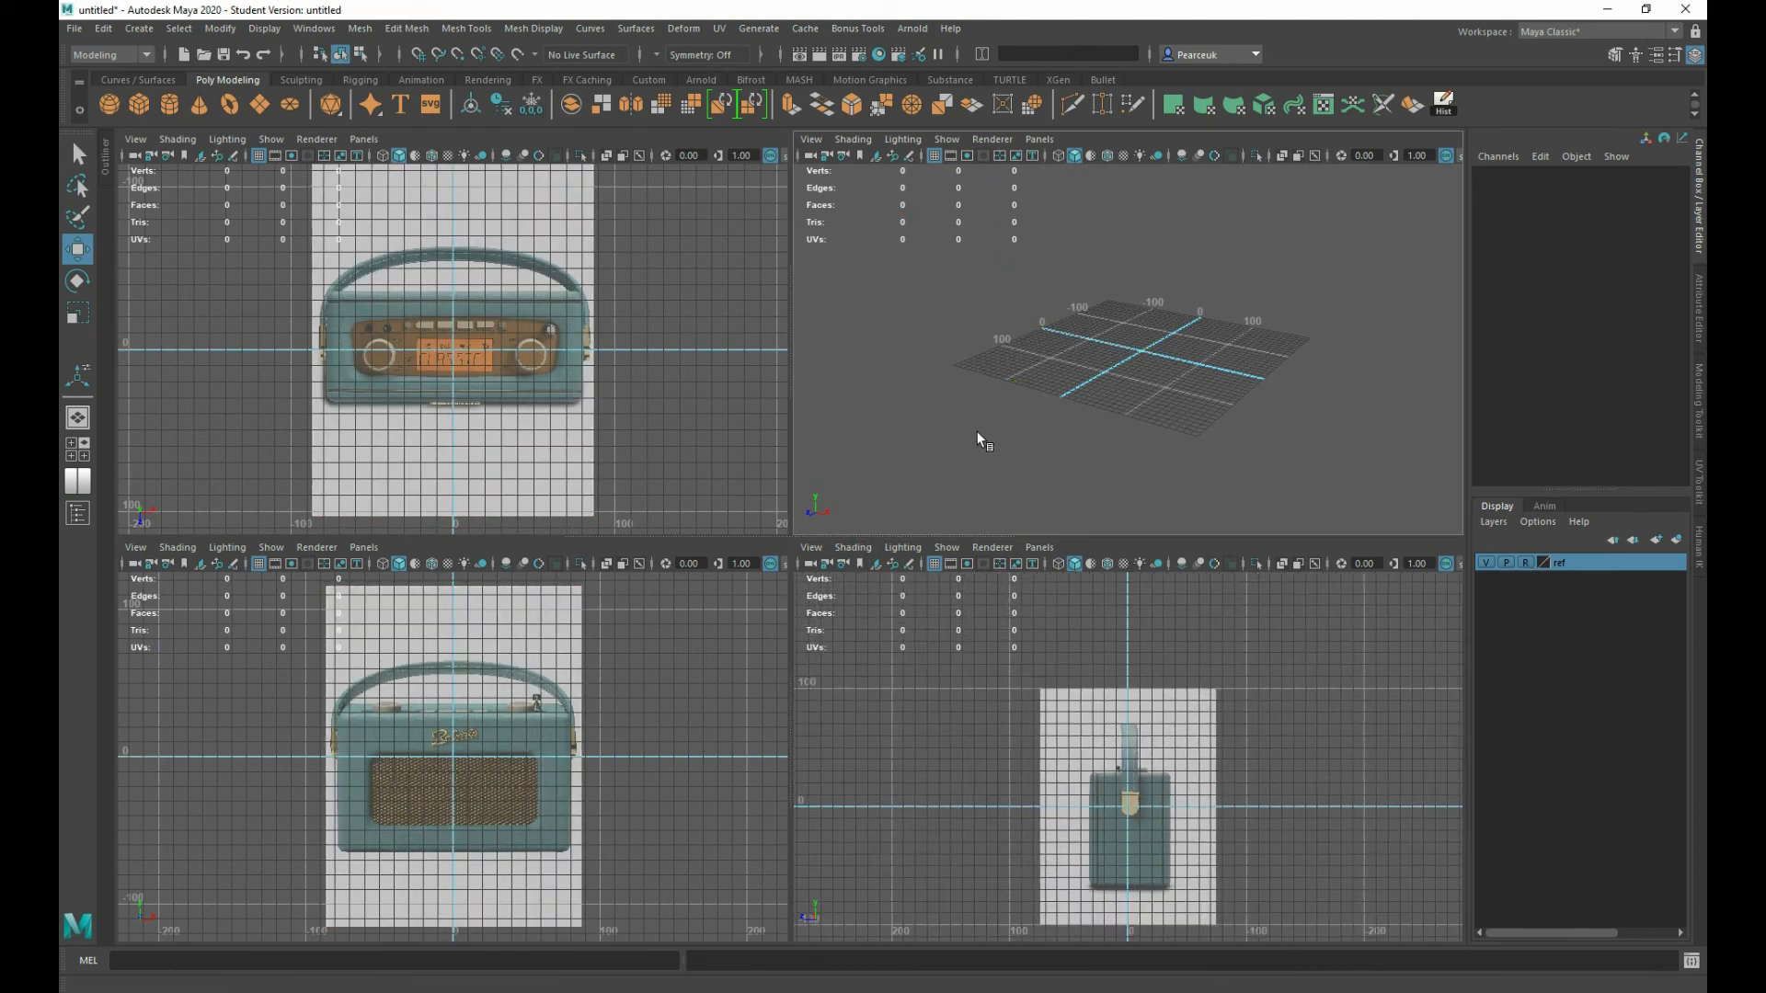
pyautogui.keyDown('alt'); pyautogui.moveTo(978, 442); pyautogui.dragTo(974, 495, button='middle'); pyautogui.keyUp('alt')
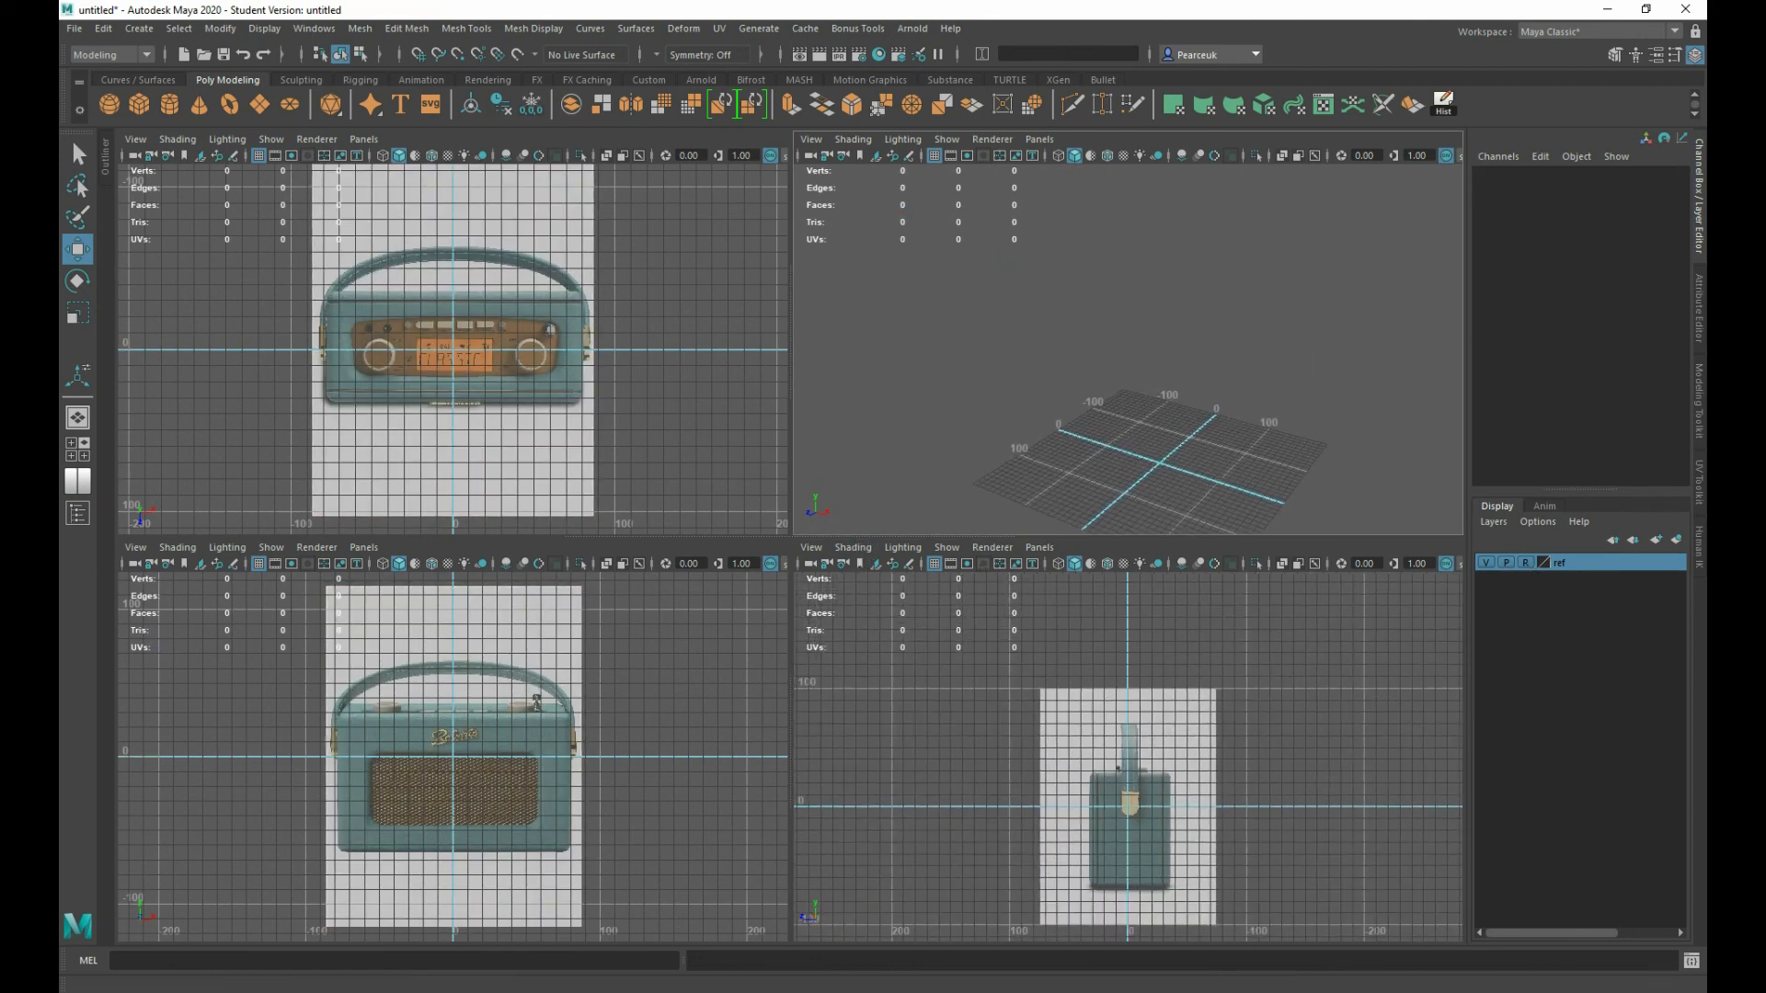